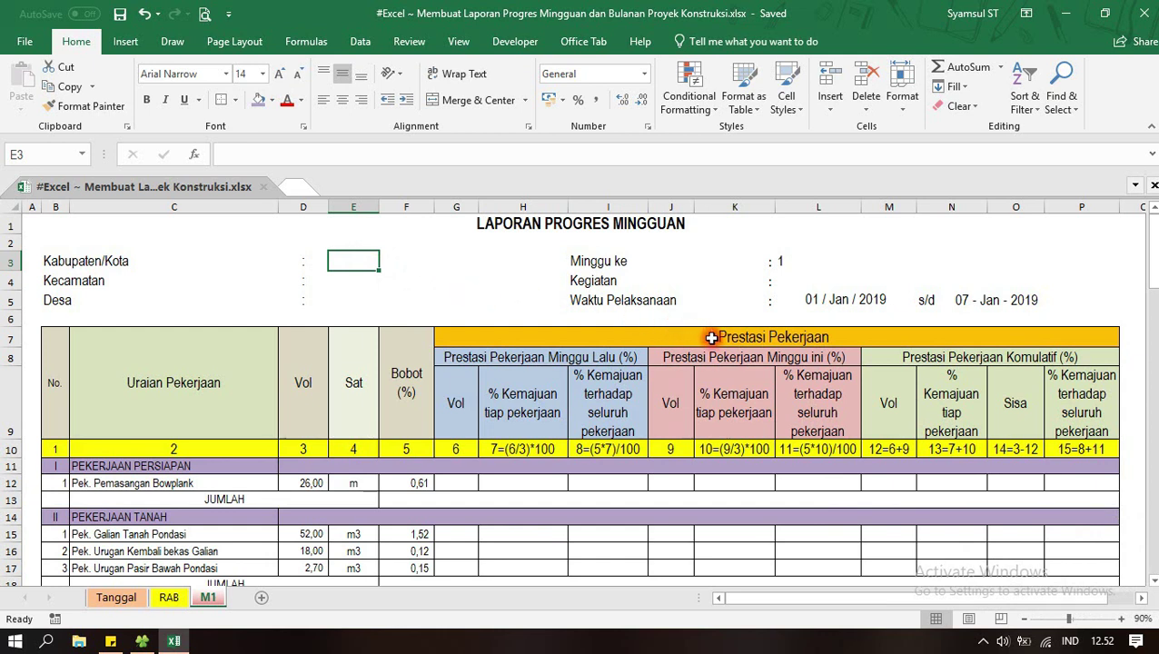
# Review the Prestasi Pekerjaan headings for last-week, this-week and cumulative progress.
pyautogui.click(751, 337)
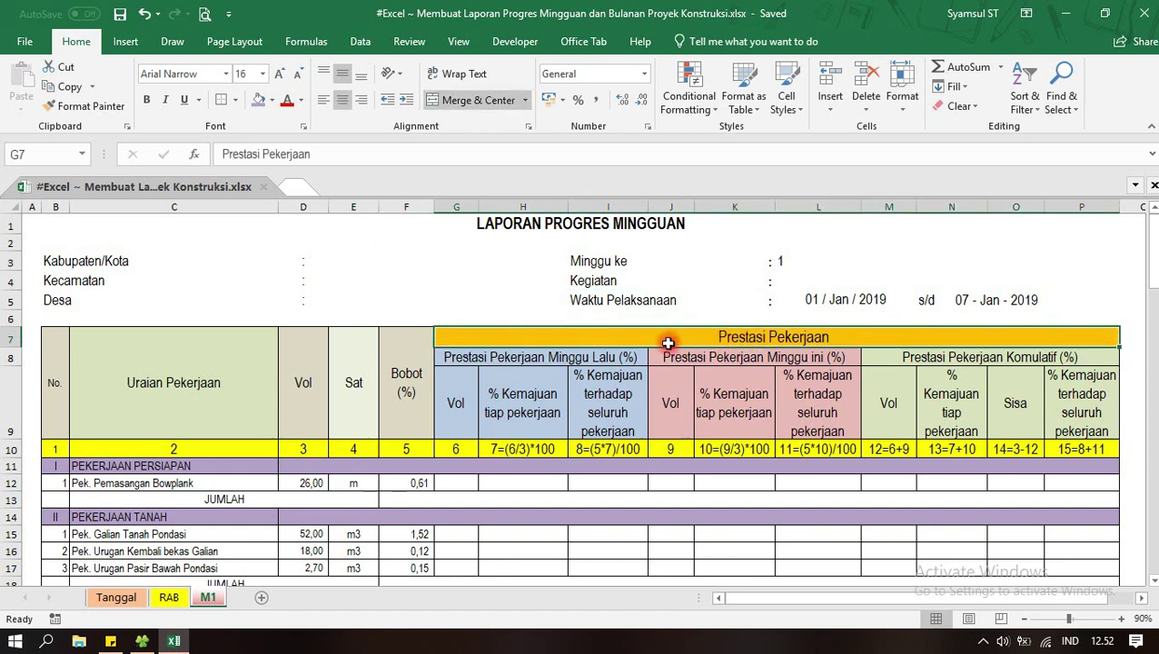
pyautogui.moveTo(582, 357); pyautogui.dragTo(597, 357)
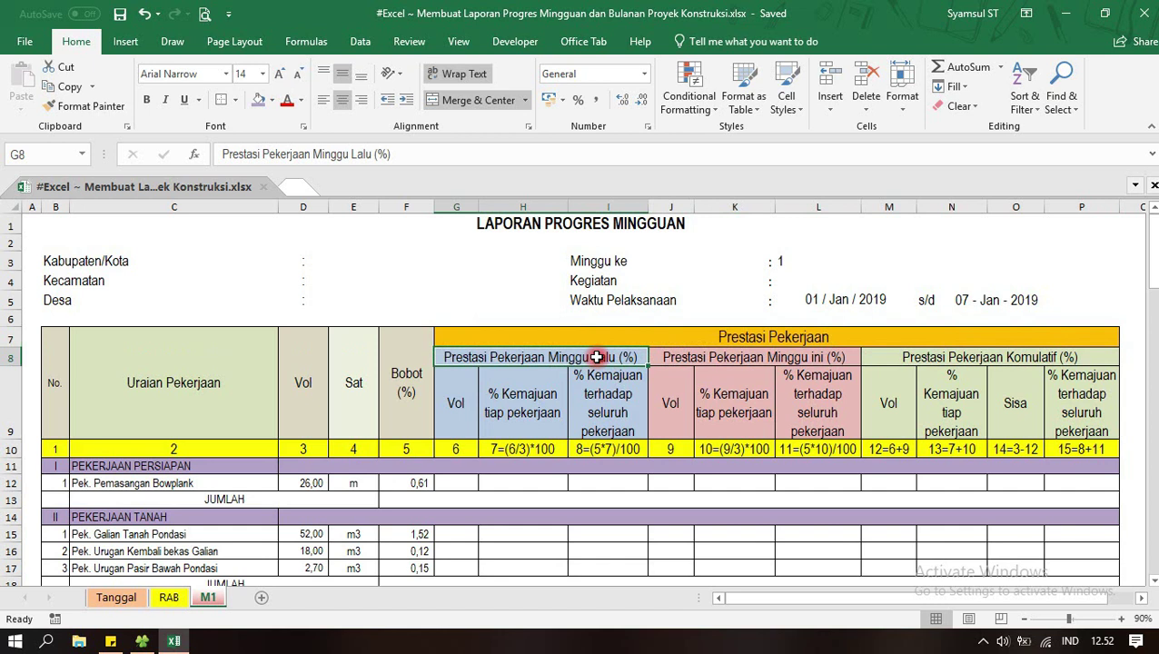
pyautogui.click(779, 358)
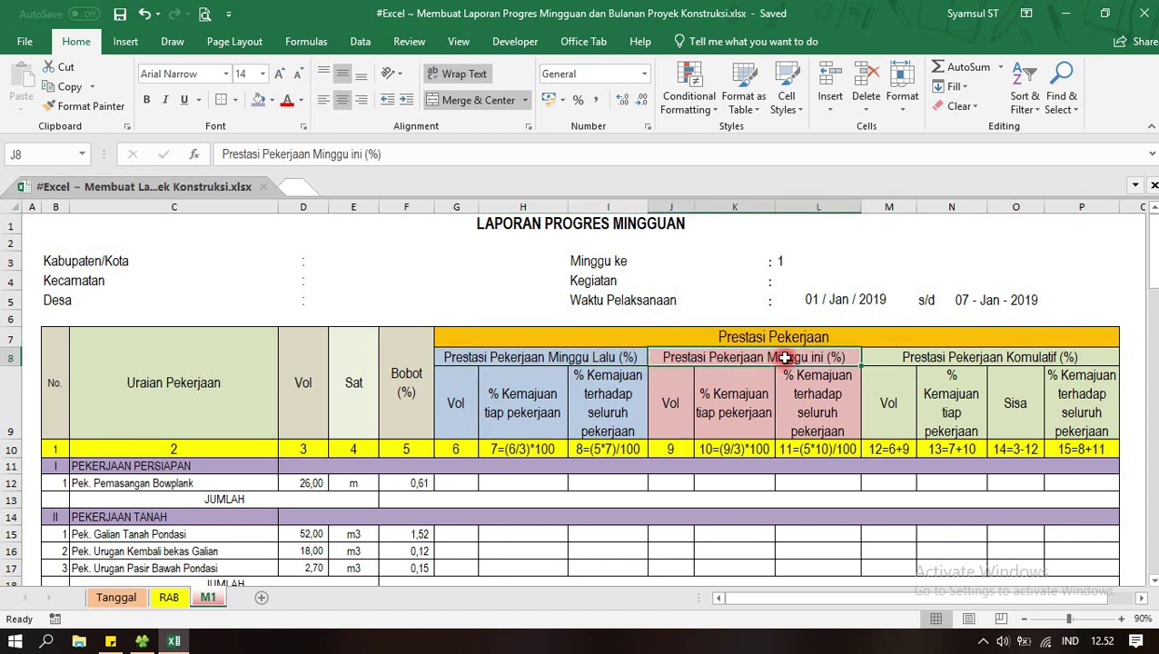
pyautogui.moveTo(785, 358); pyautogui.dragTo(955, 357)
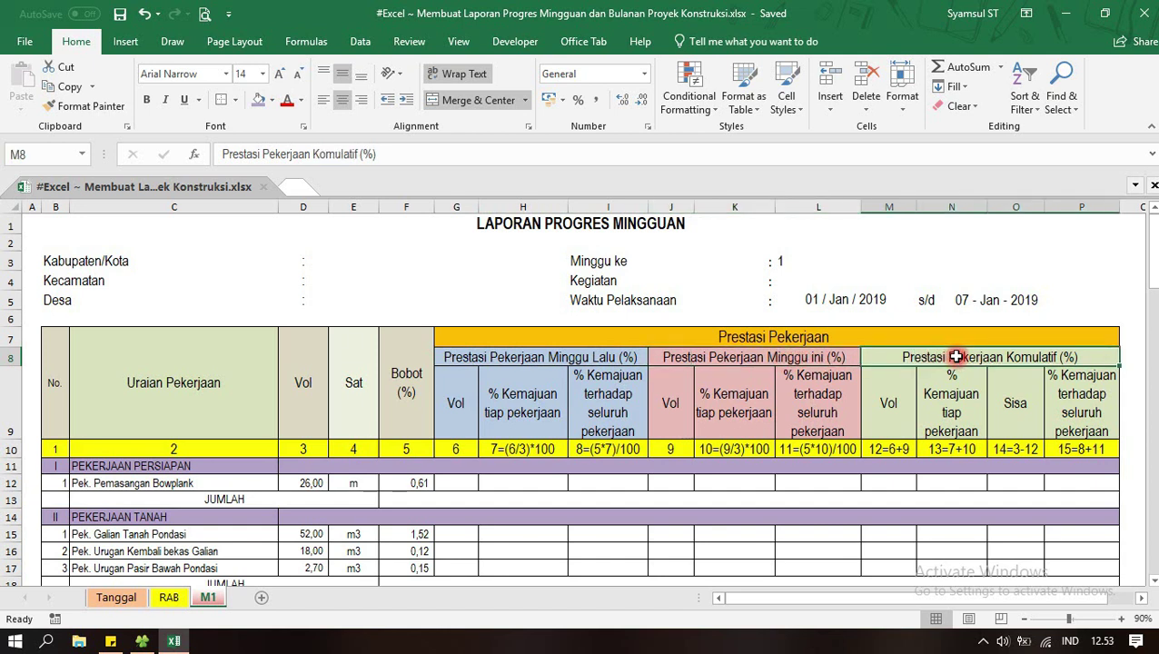
pyautogui.click(583, 358)
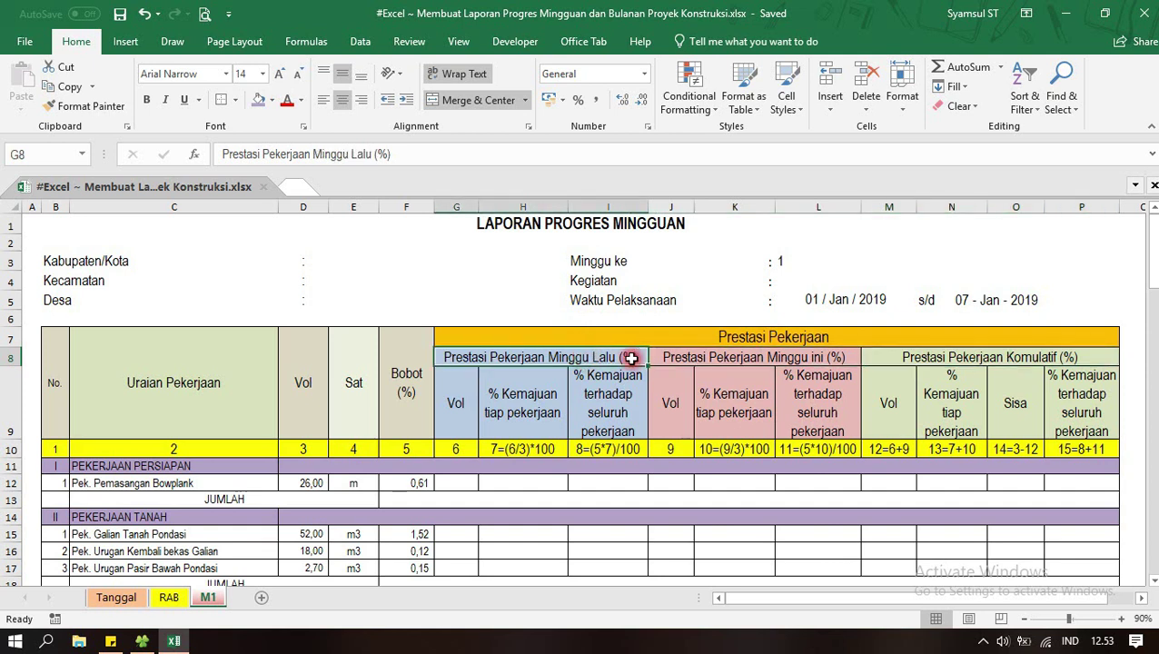
pyautogui.click(717, 358)
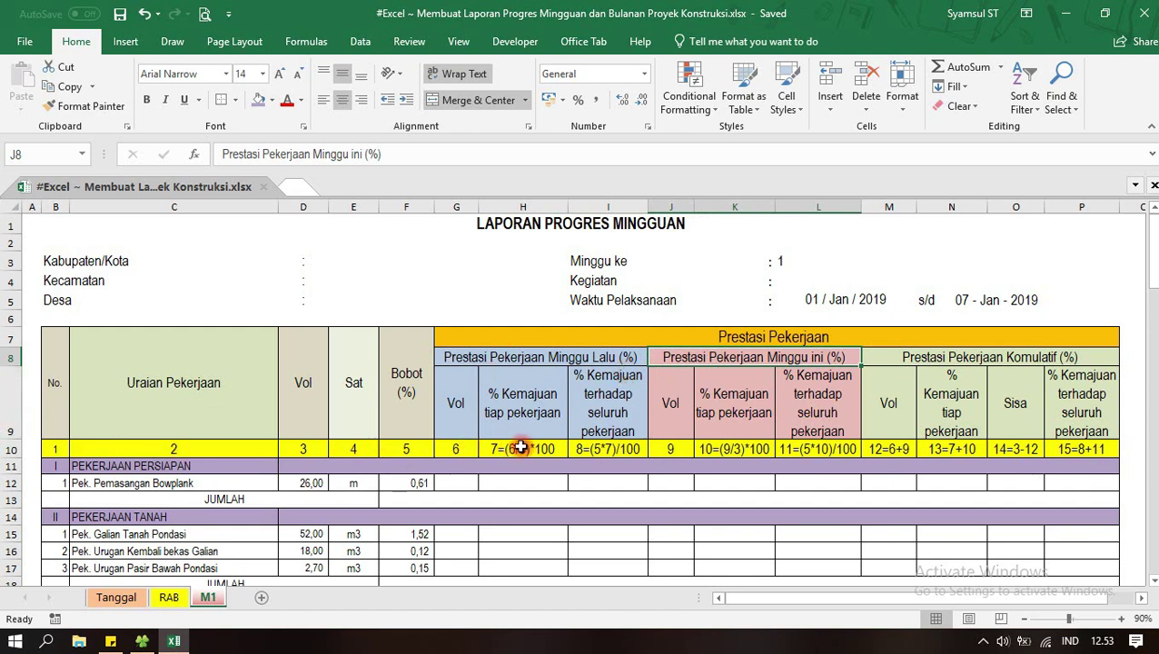
# Inspect the progress headers and the column 3, 6 and 7 labels behind the formulas.
pyautogui.click(514, 447)
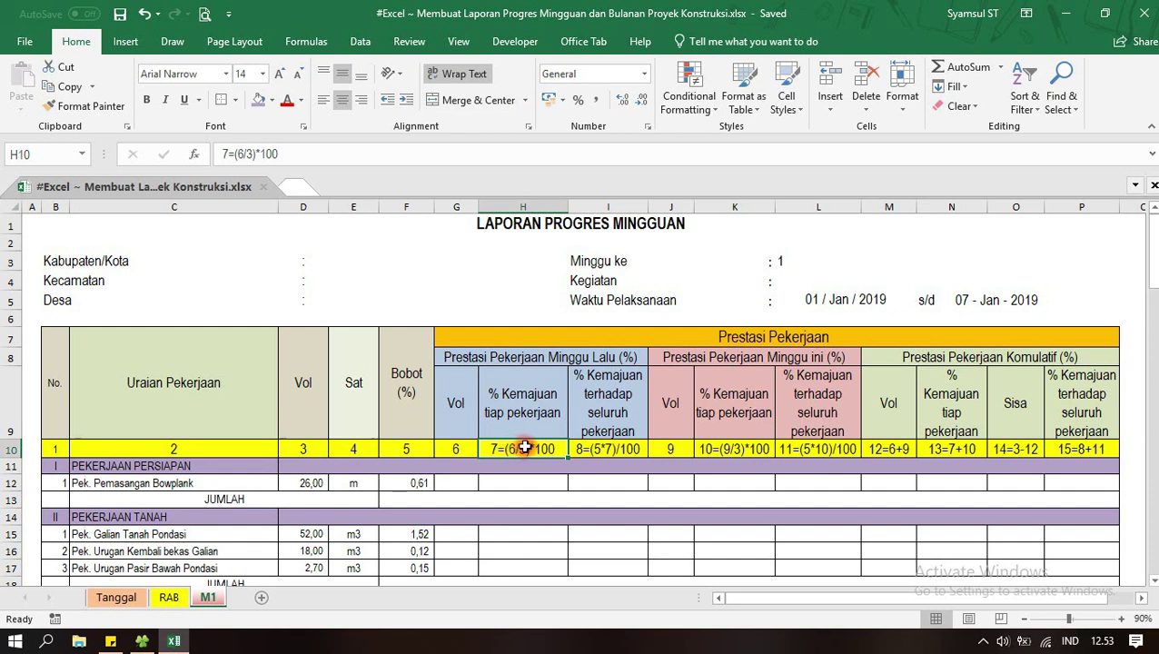
pyautogui.click(525, 409)
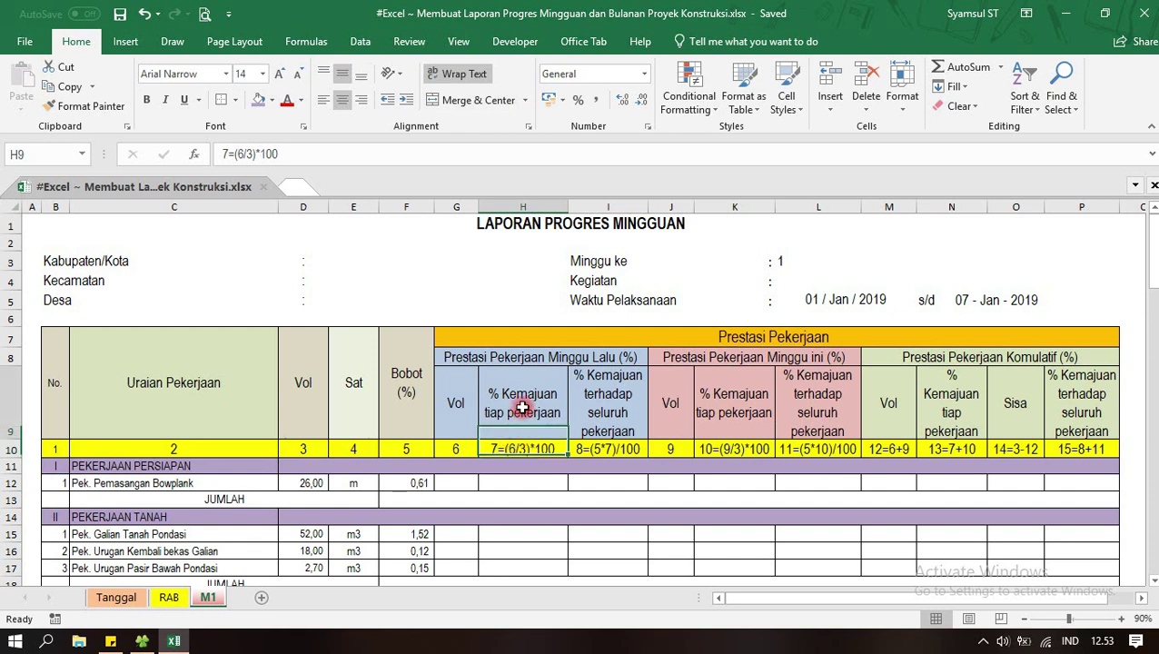
pyautogui.click(610, 406)
pyautogui.press('Right')
pyautogui.press('Right')
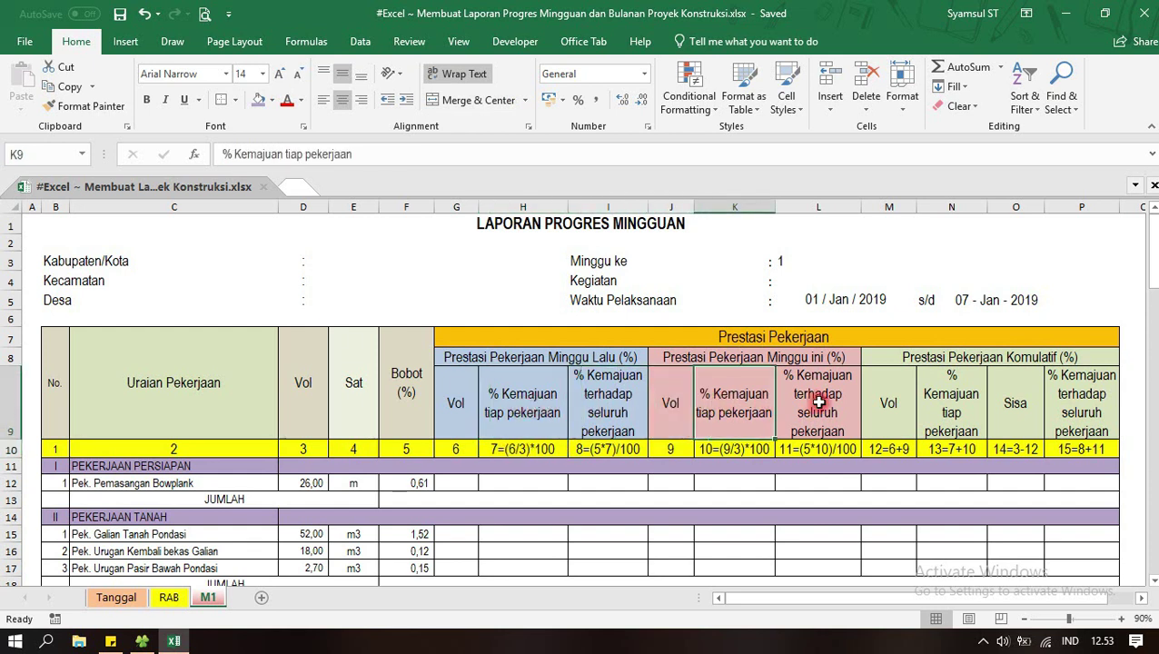
pyautogui.press('Right')
pyautogui.click(518, 414)
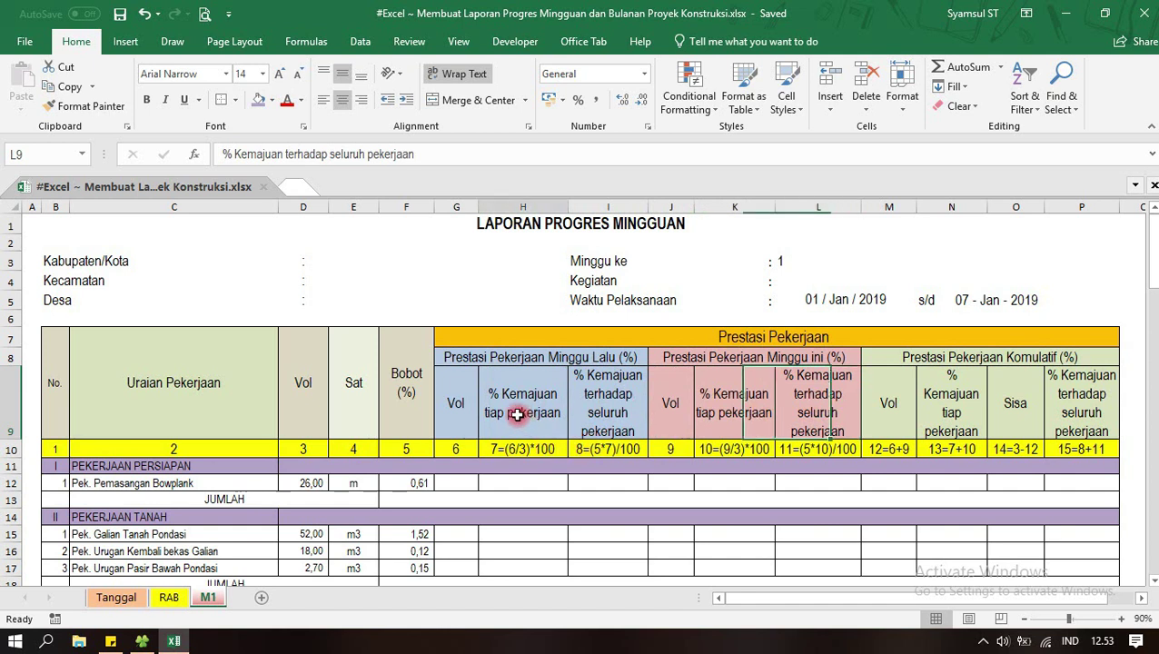
pyautogui.click(511, 445)
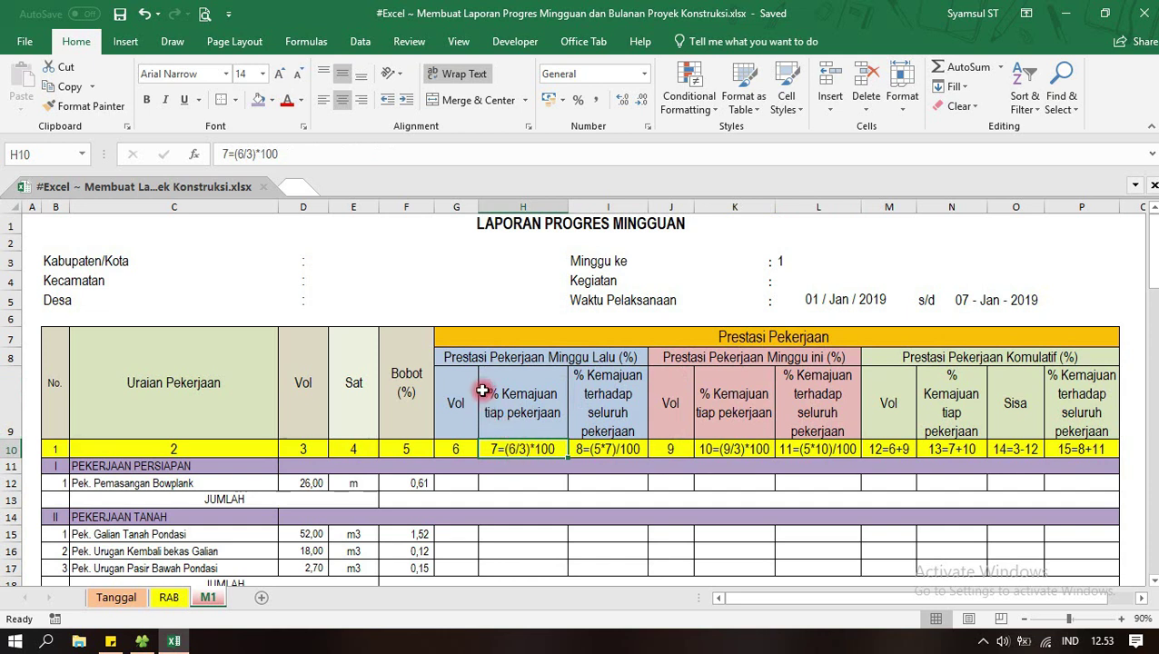
pyautogui.click(458, 445)
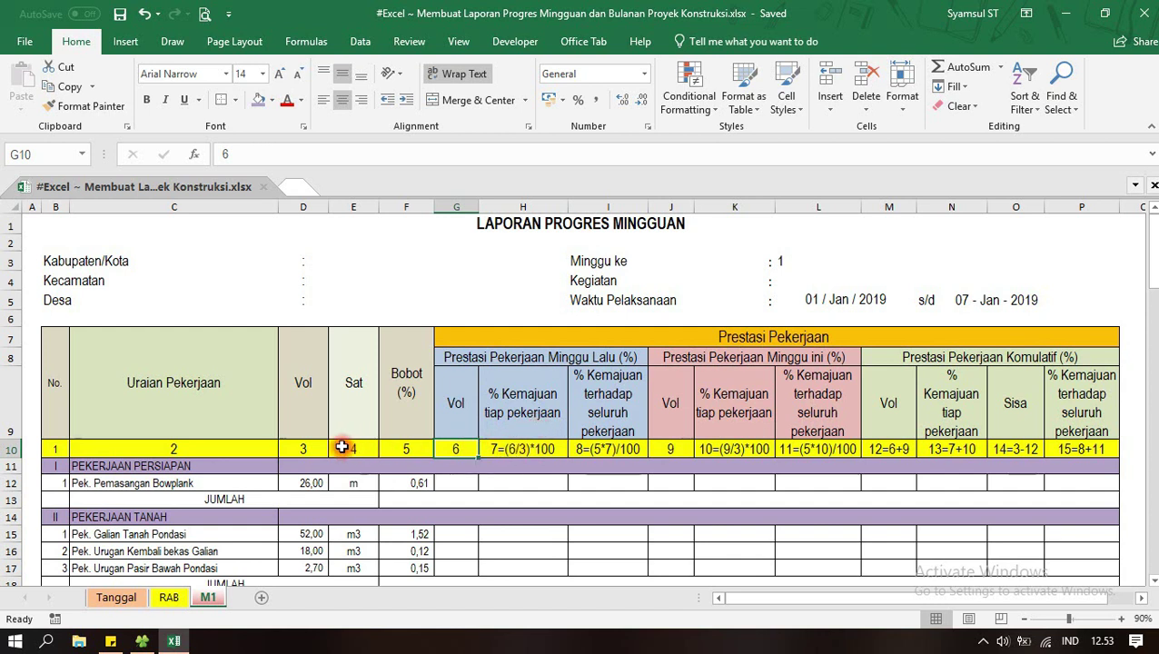
pyautogui.click(301, 448)
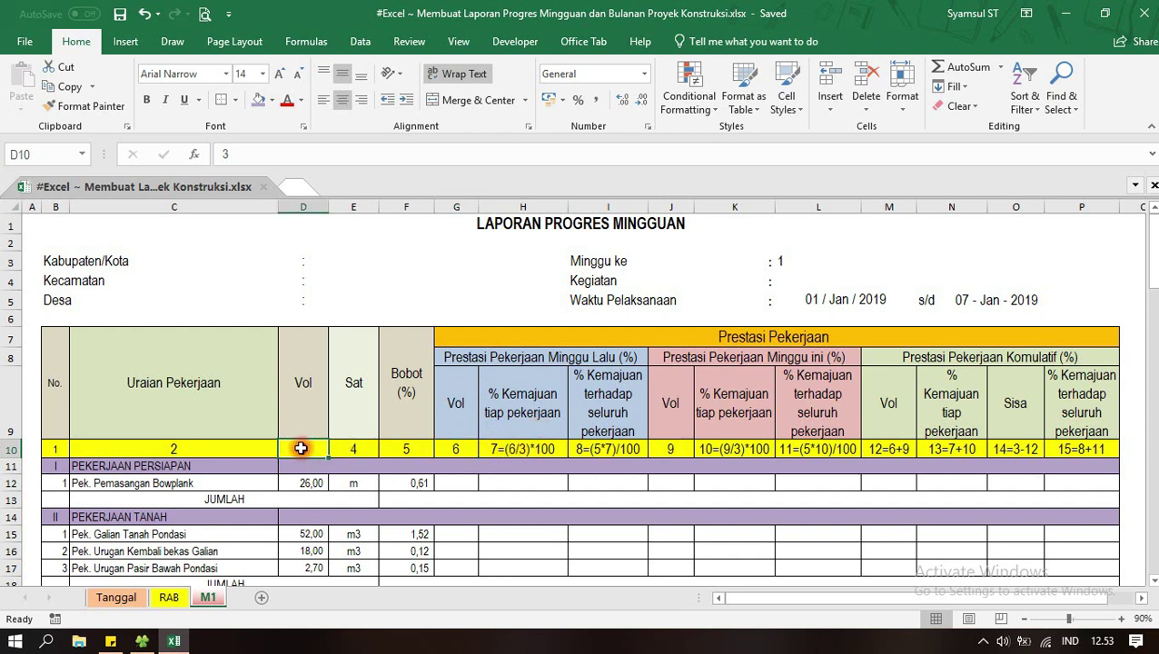
pyautogui.click(536, 449)
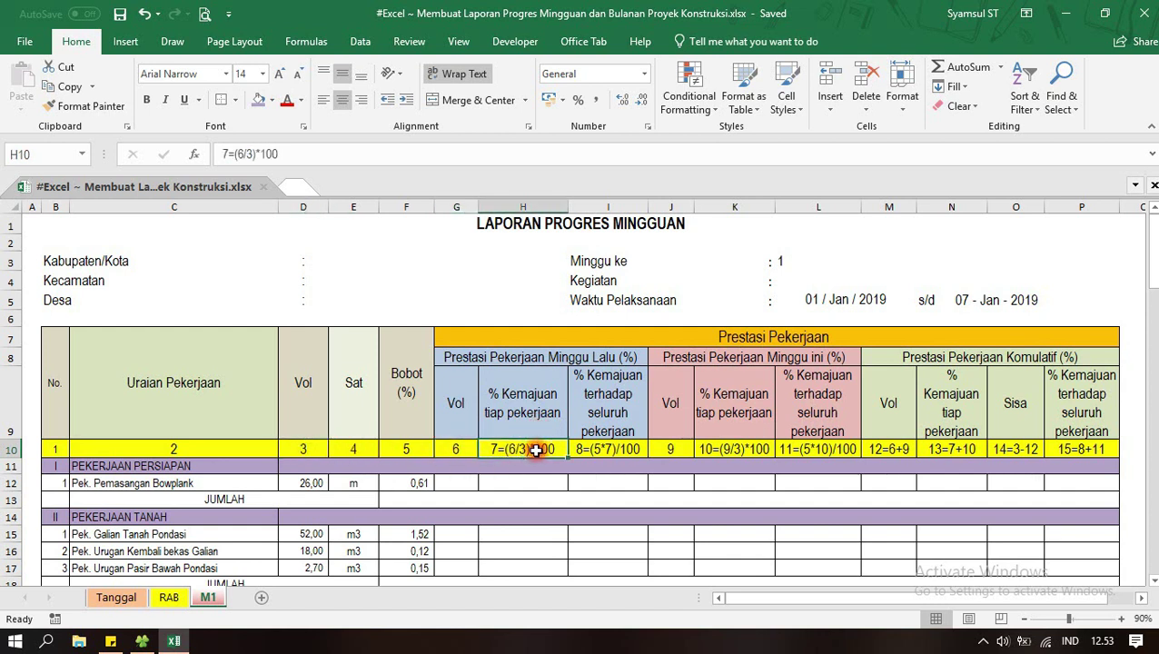
pyautogui.click(606, 415)
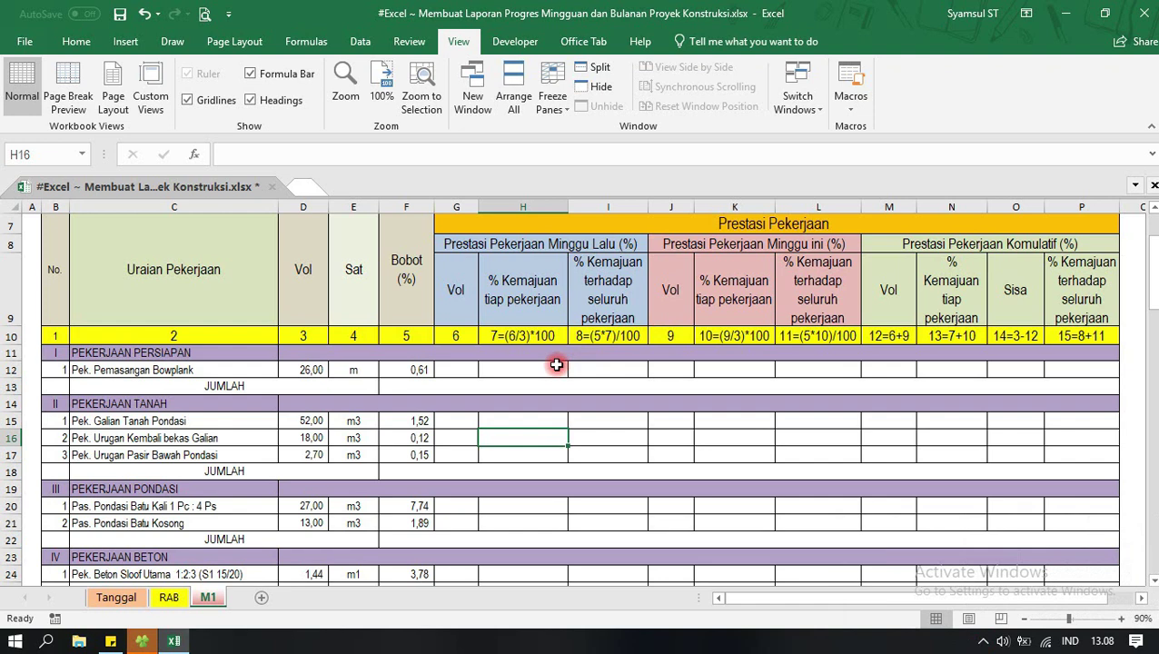
# Enter the last-week progress formula =(G12/D12)*100 in H12.
pyautogui.doubleClick(519, 370)
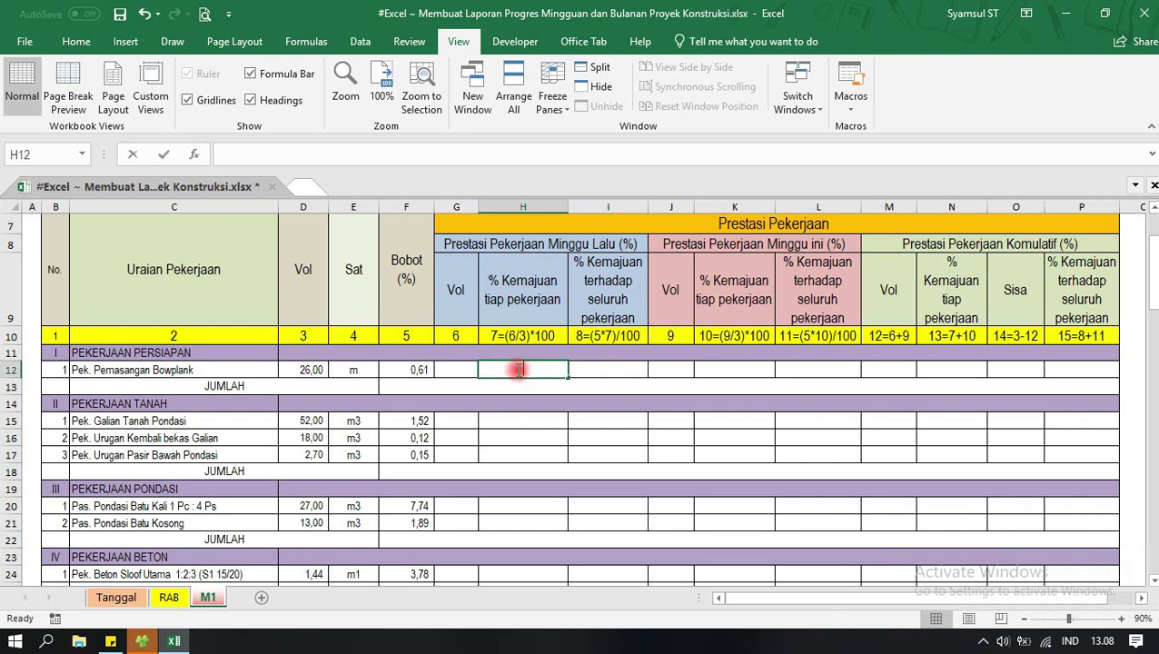
pyautogui.write('=(')
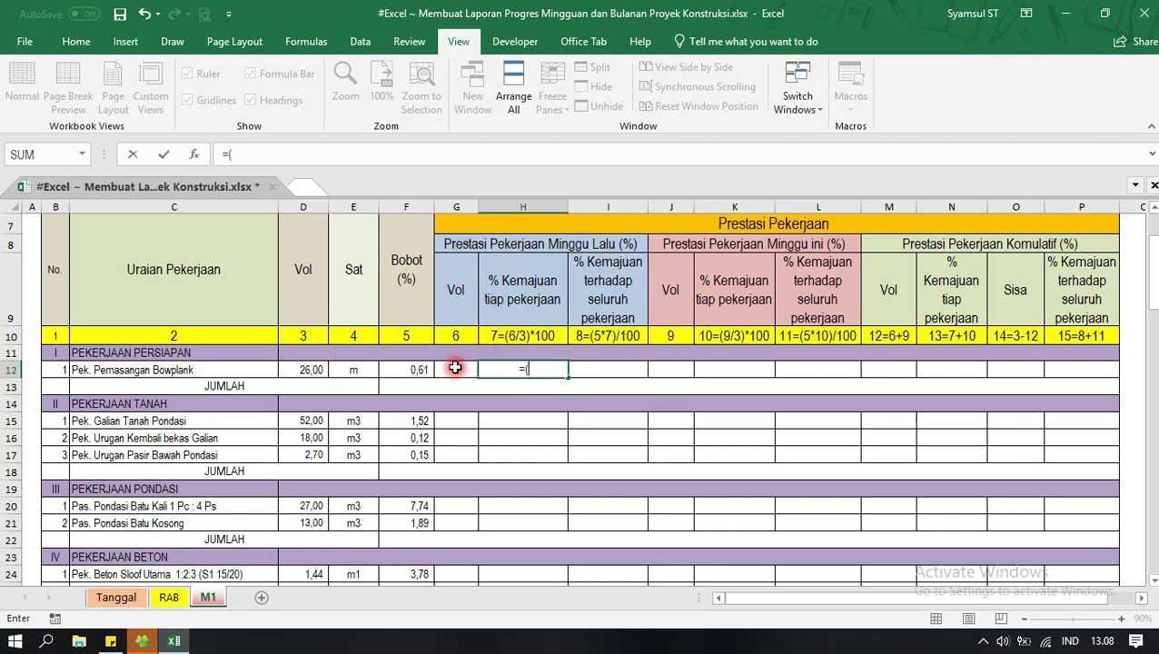
pyautogui.click(451, 370)
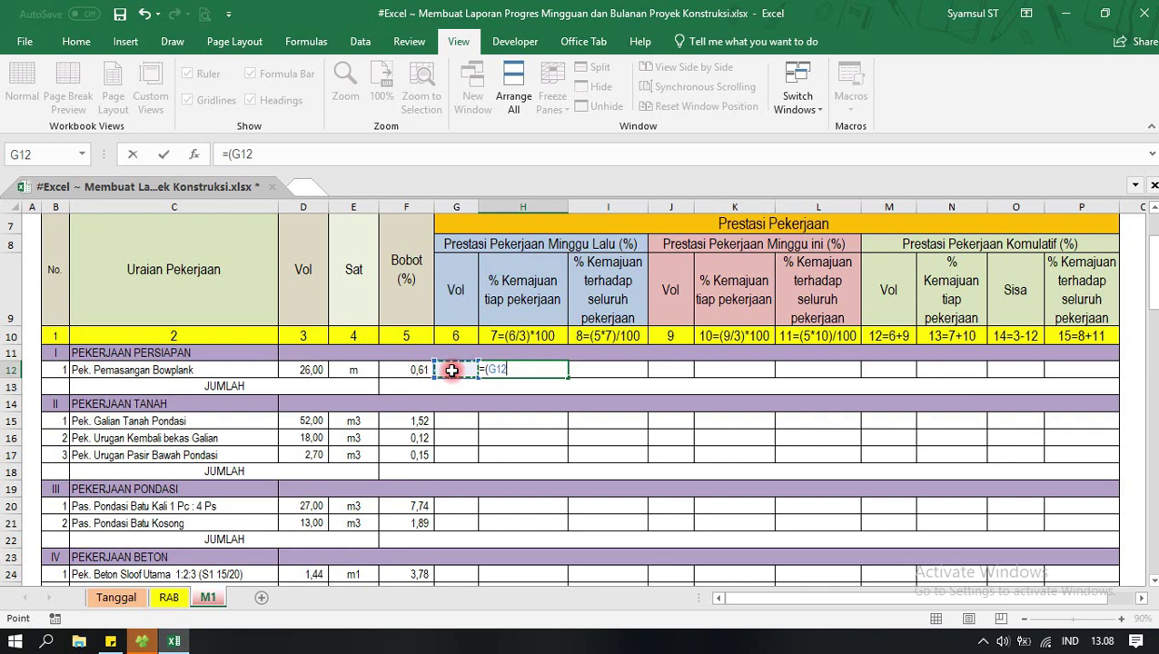
pyautogui.write('/')
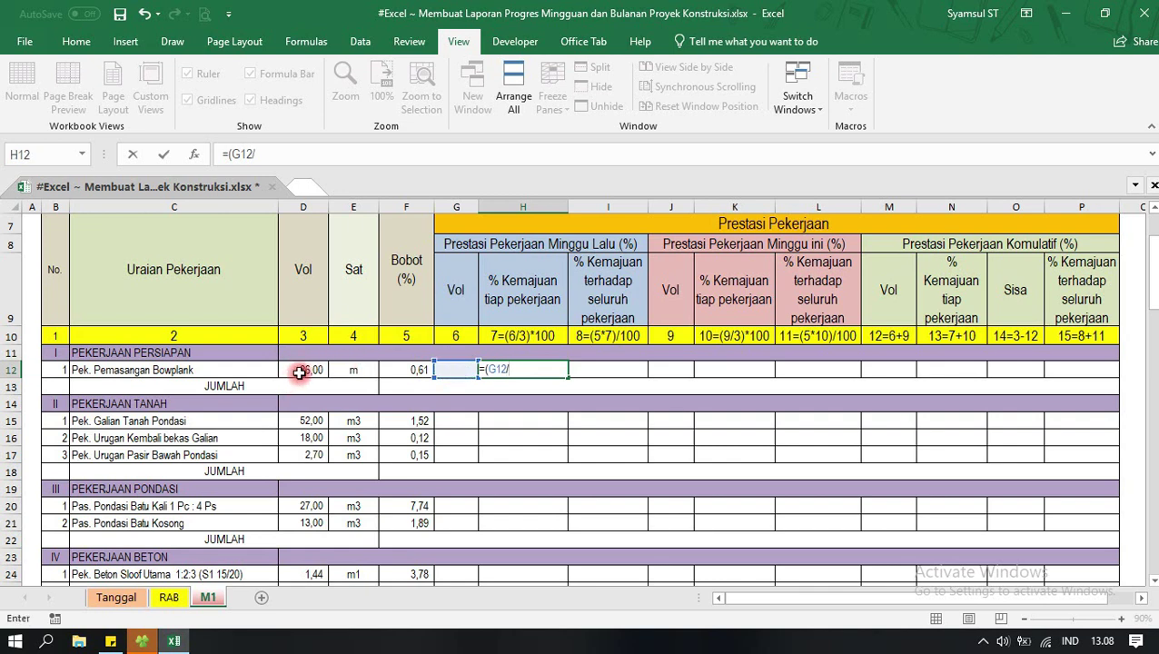
pyautogui.click(299, 372)
pyautogui.write(')*100')
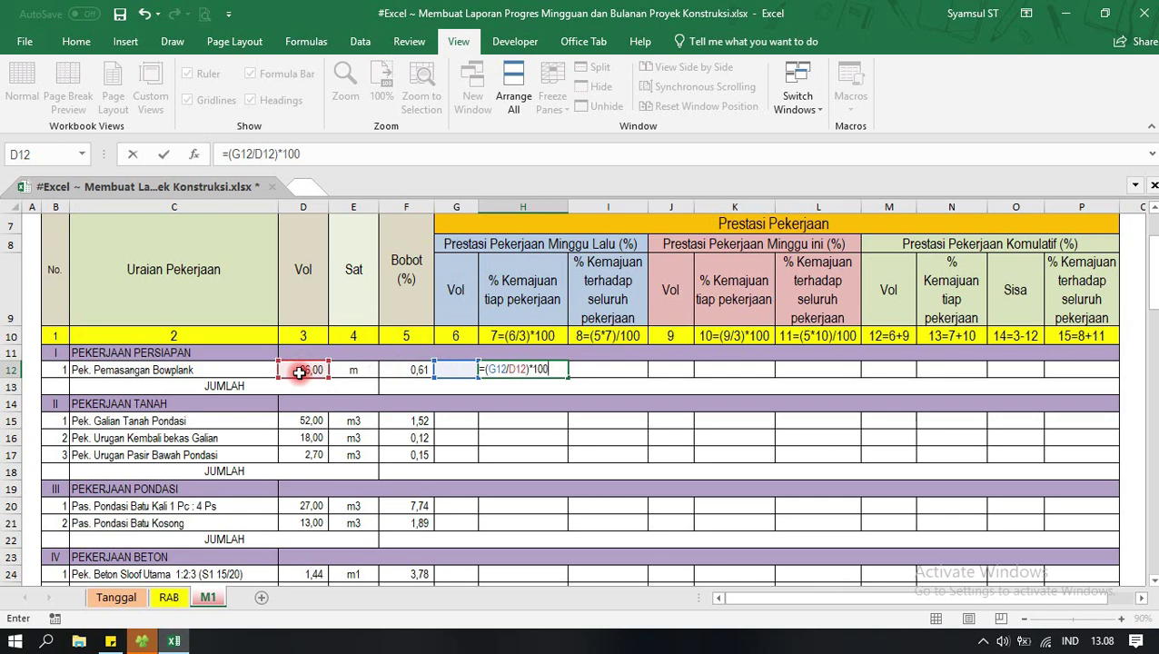
pyautogui.press('Tab')
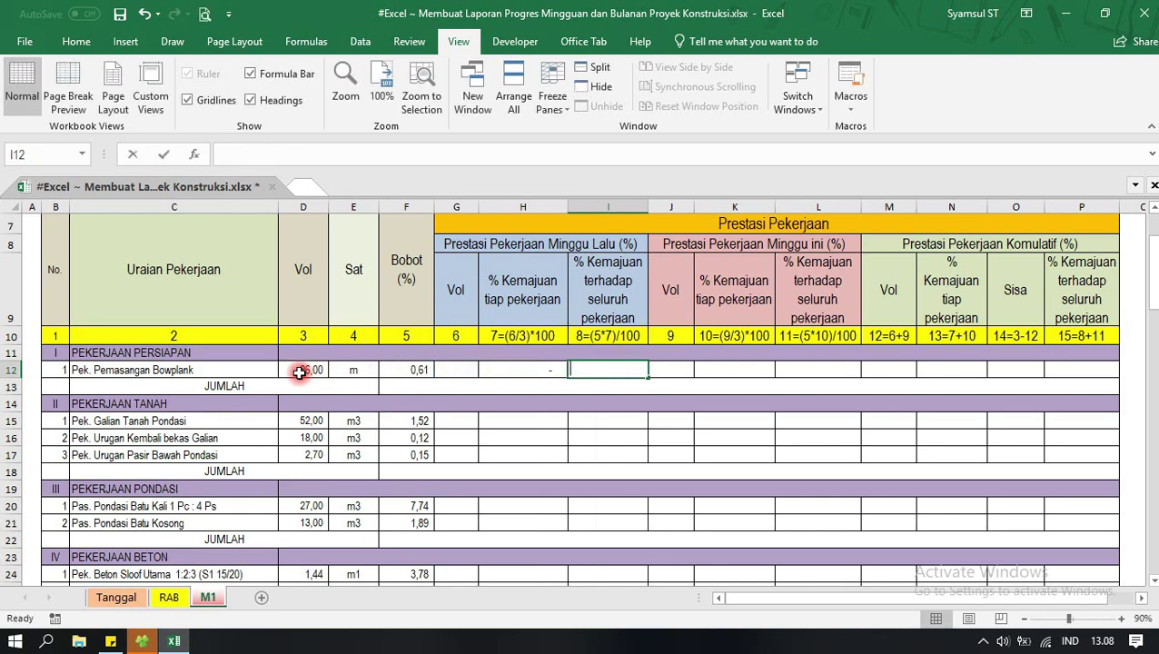
# Enter the weighted last-week progress formula =(F12*H12)/100 in I12.
pyautogui.write('=(')
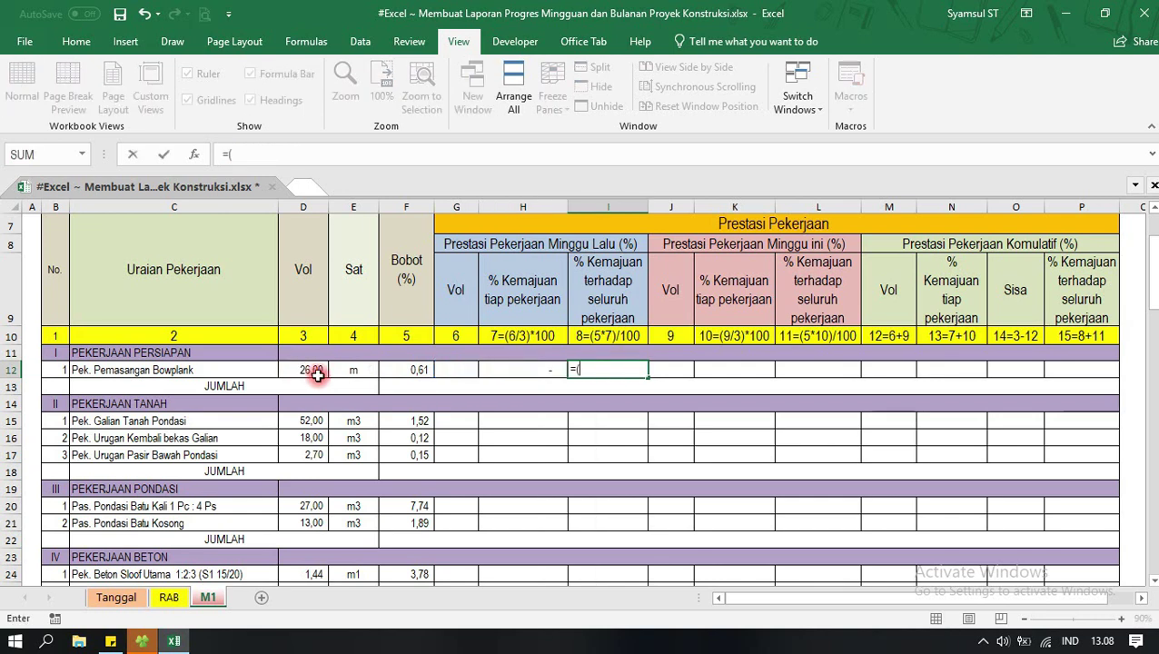
pyautogui.click(410, 371)
pyautogui.click(411, 372)
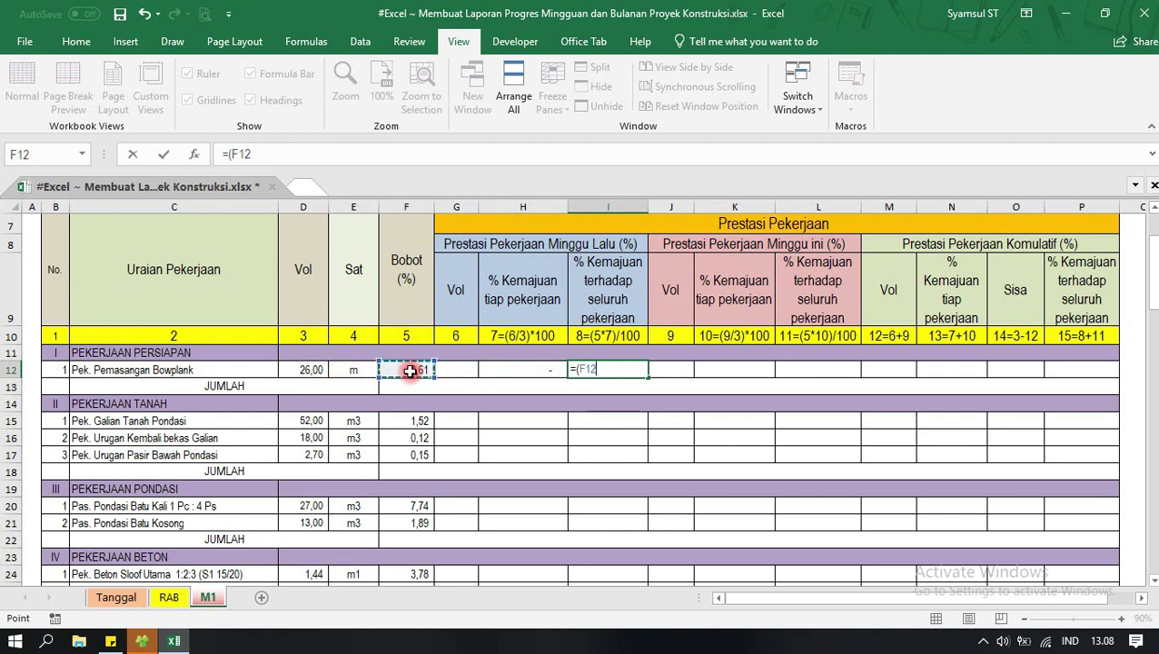
pyautogui.write('*')
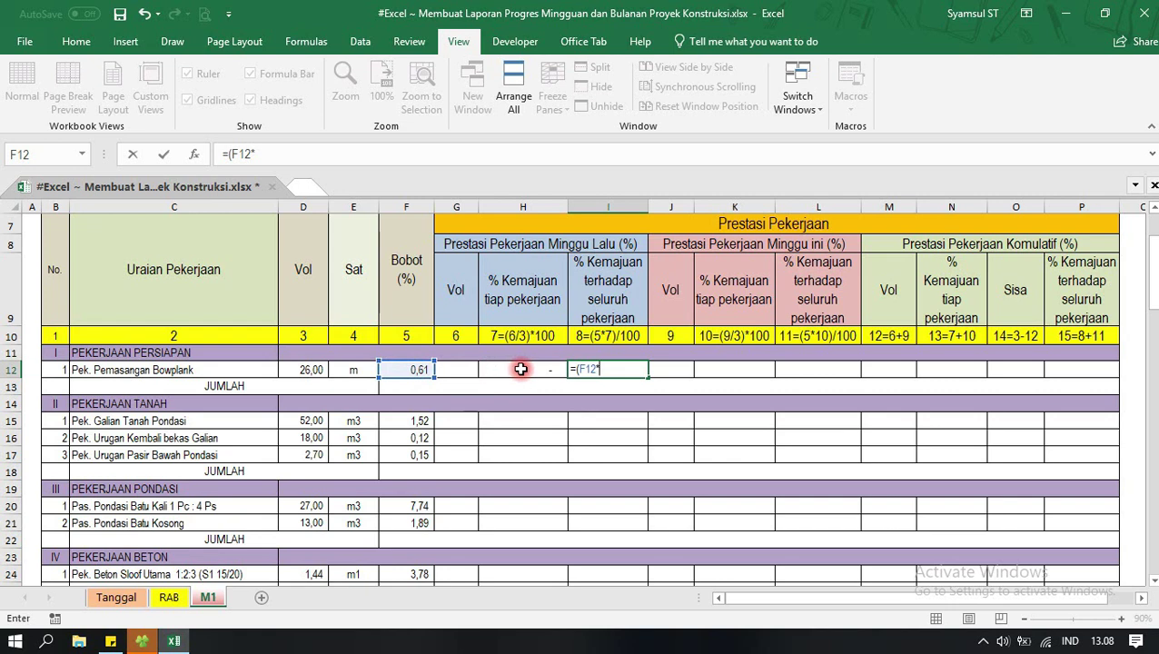
pyautogui.click(521, 369)
pyautogui.write(')/100')
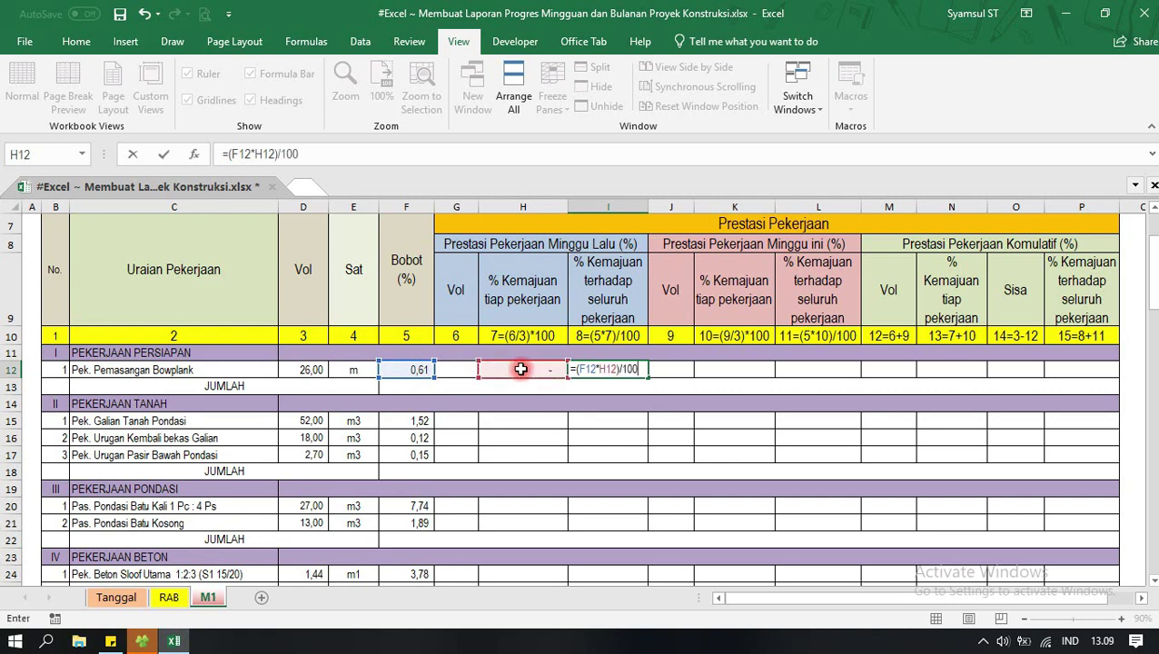
pyautogui.press('Tab')
pyautogui.press('Tab')
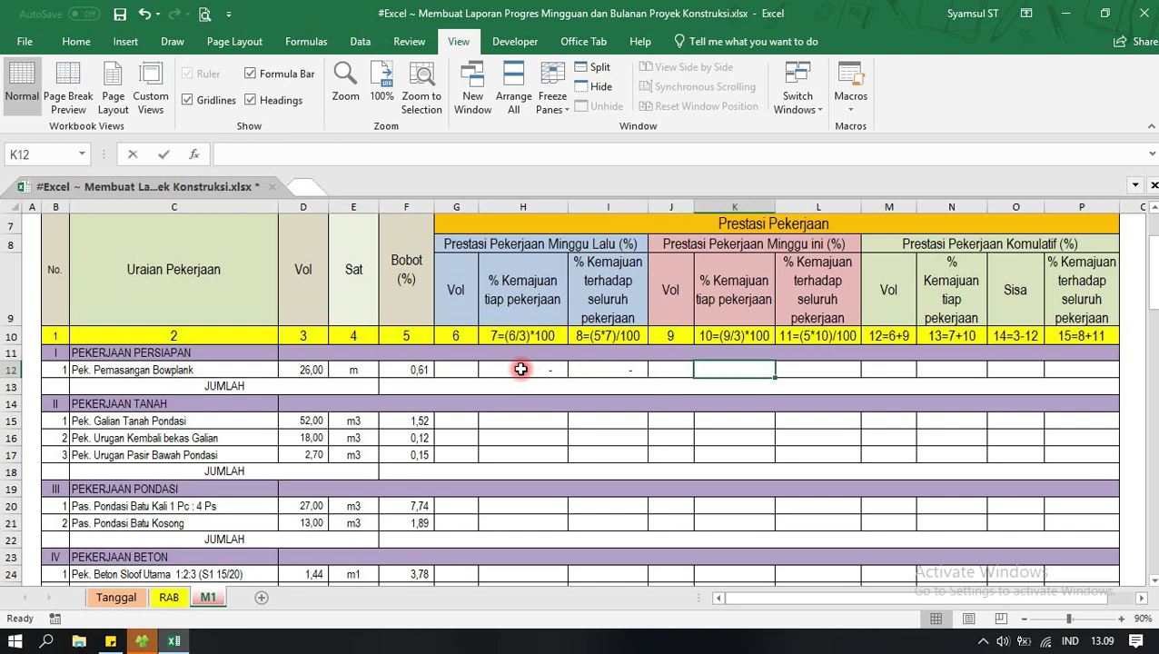
pyautogui.write('=(')
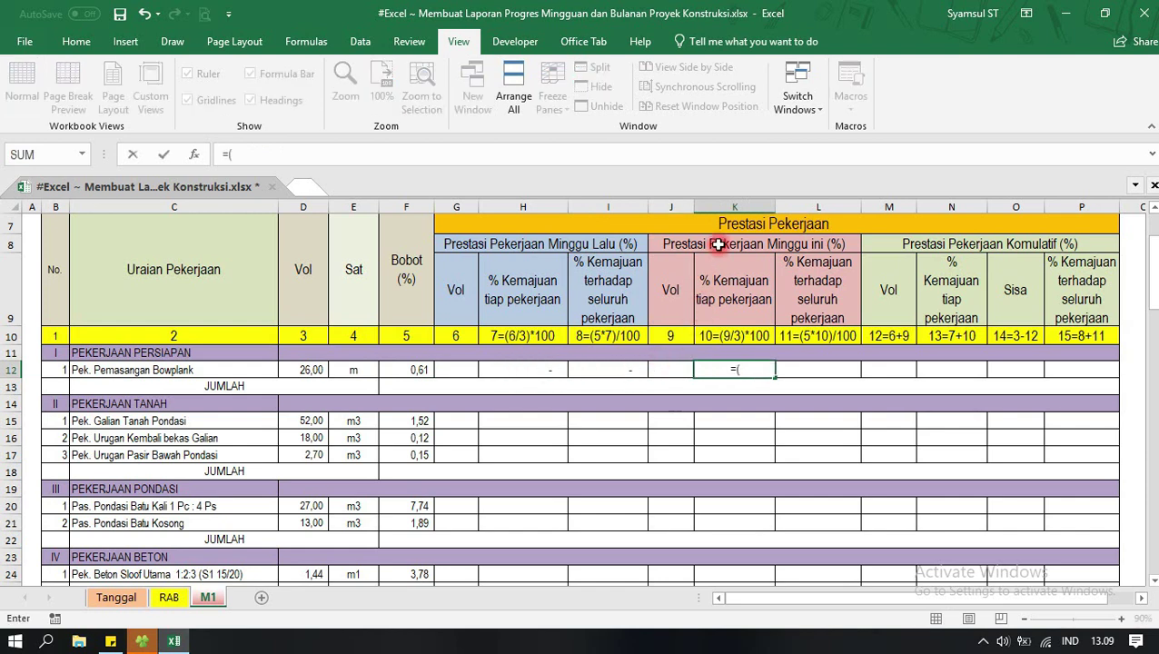
# Complete K12 as this week's progress: J12 divided by D12, times 100.
pyautogui.click(662, 367)
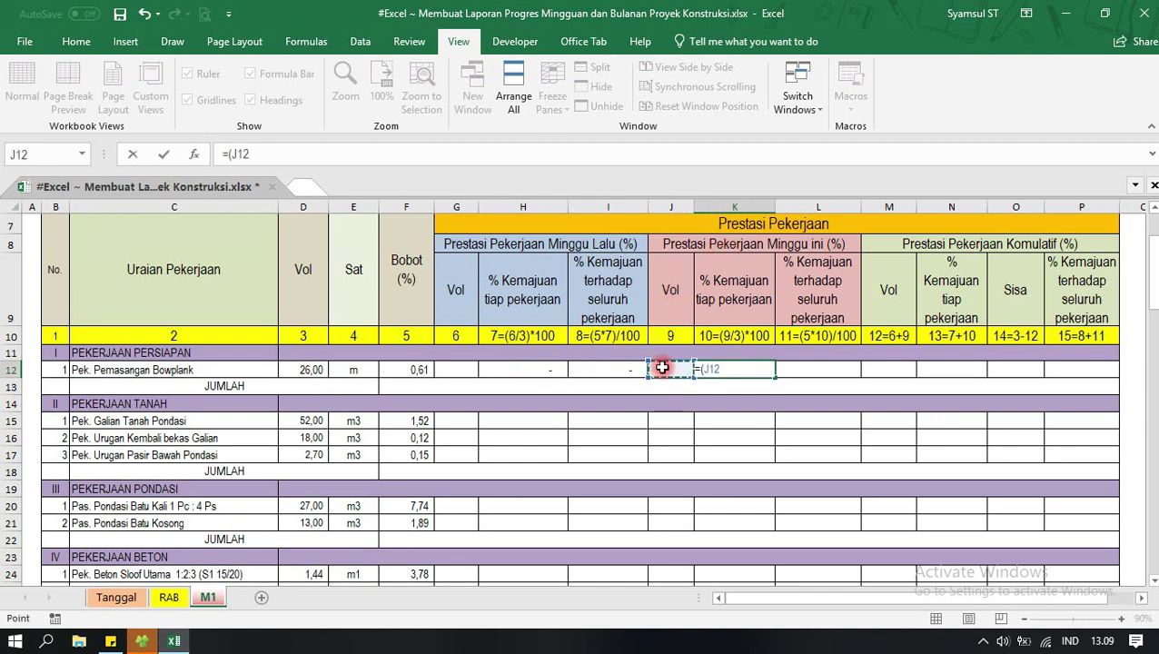
pyautogui.write('/')
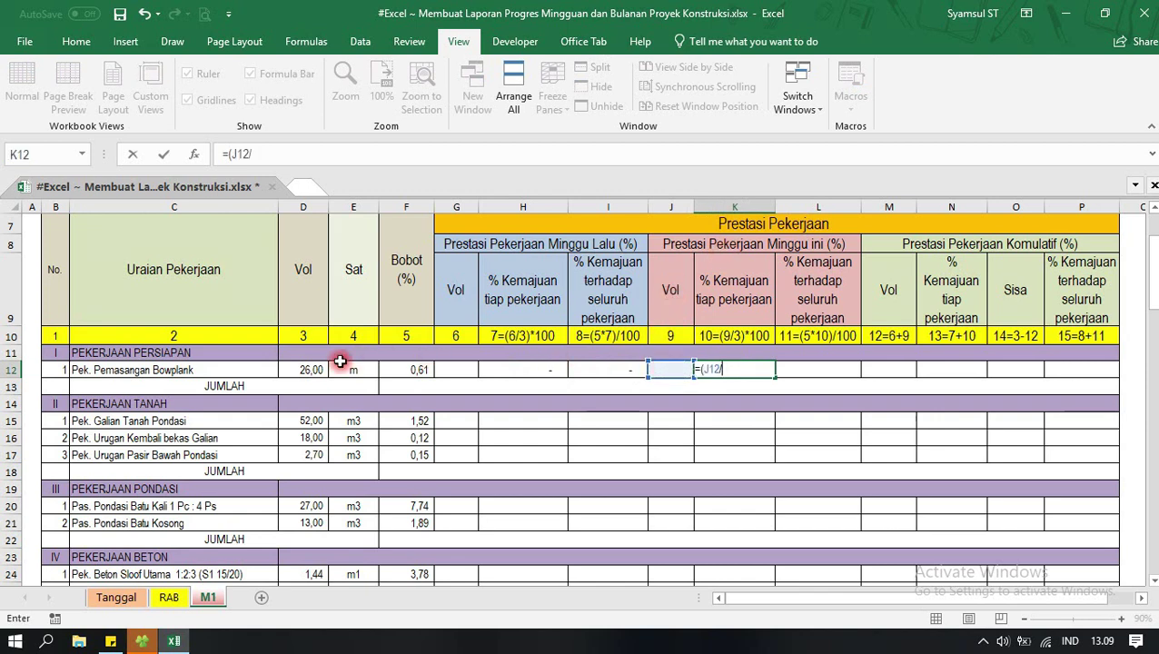
pyautogui.click(313, 368)
pyautogui.write(')')
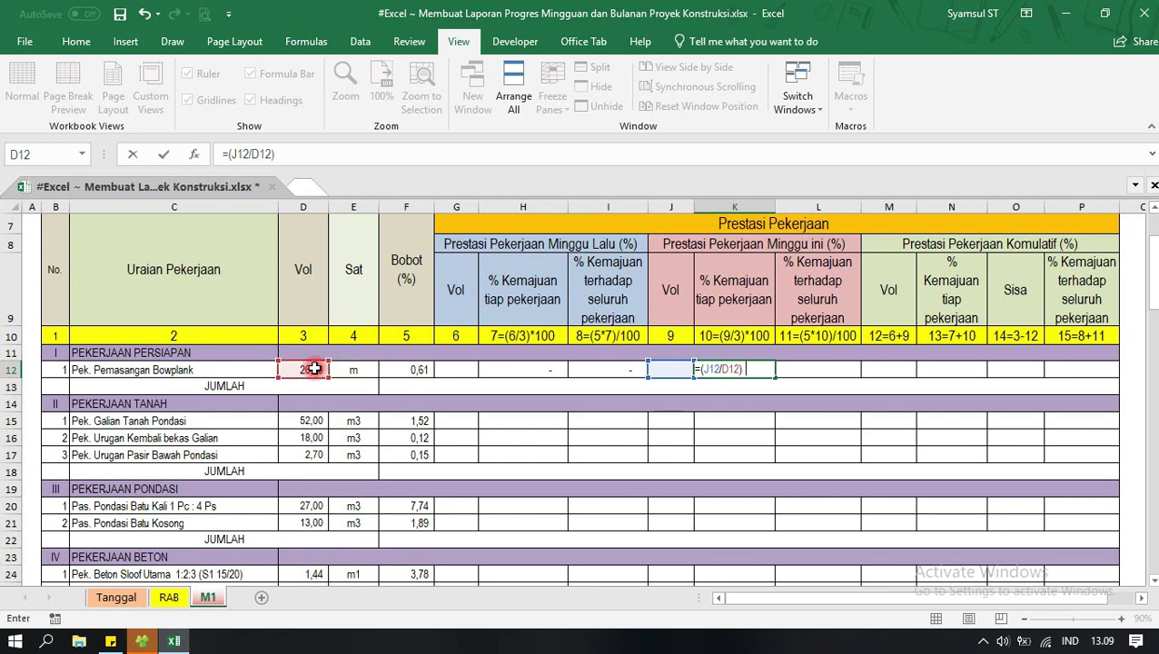
pyautogui.write('100')
pyautogui.press('Tab')
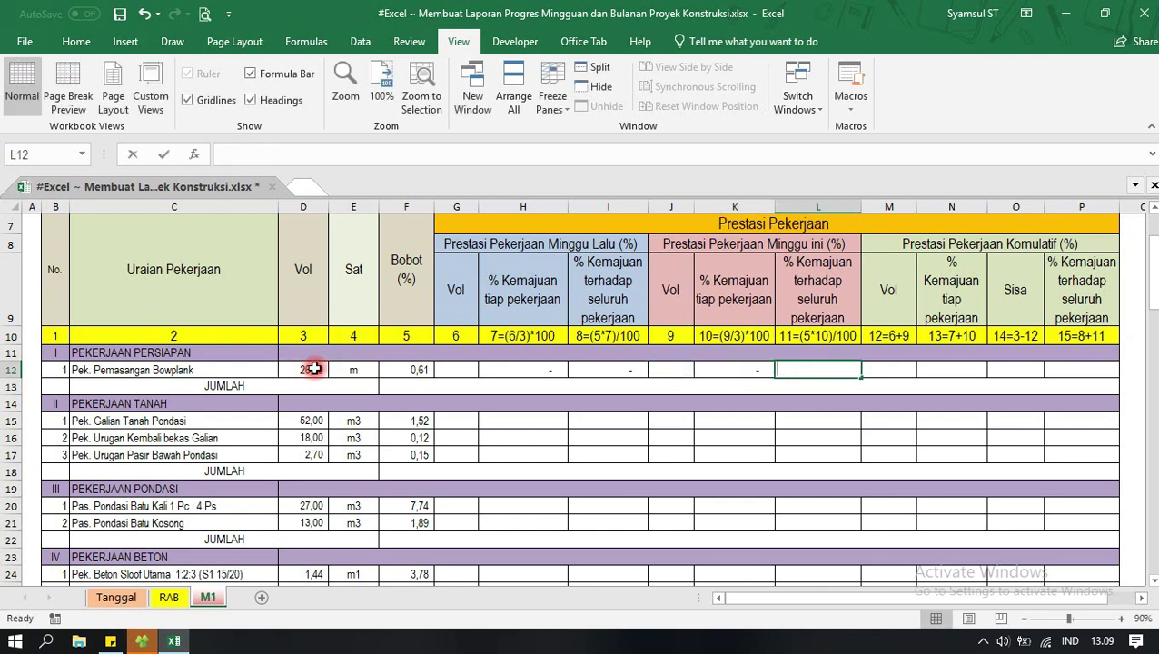
# Enter the weighted this-week progress formula =(F12*K12)/100 in L12.
pyautogui.write('=(')
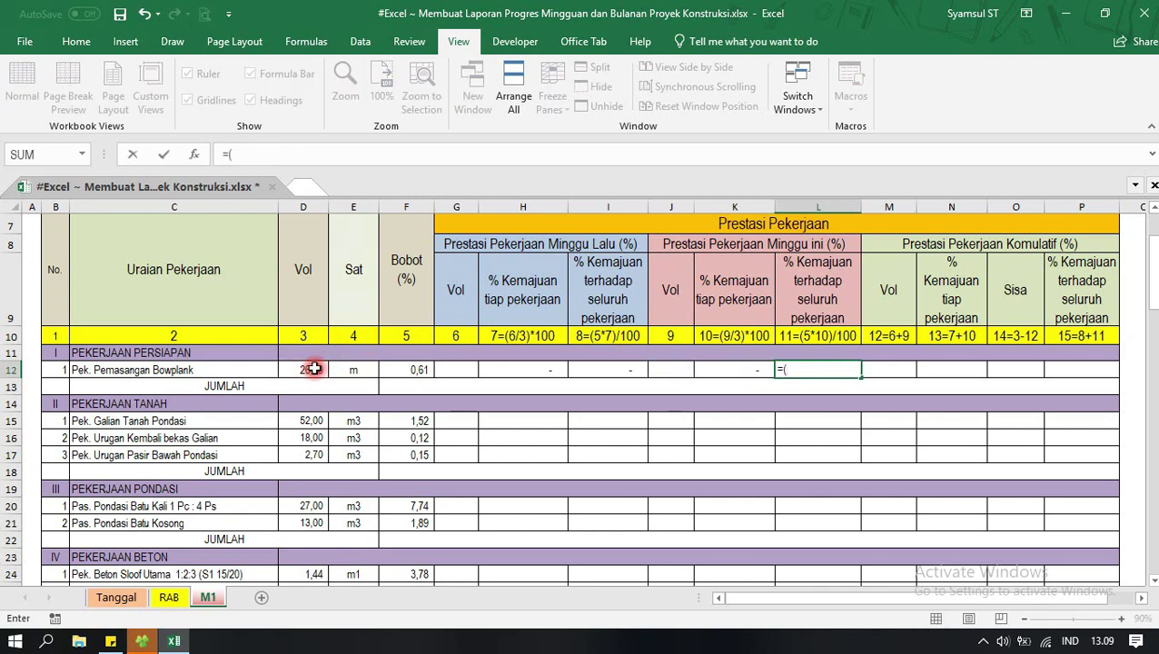
pyautogui.click(409, 371)
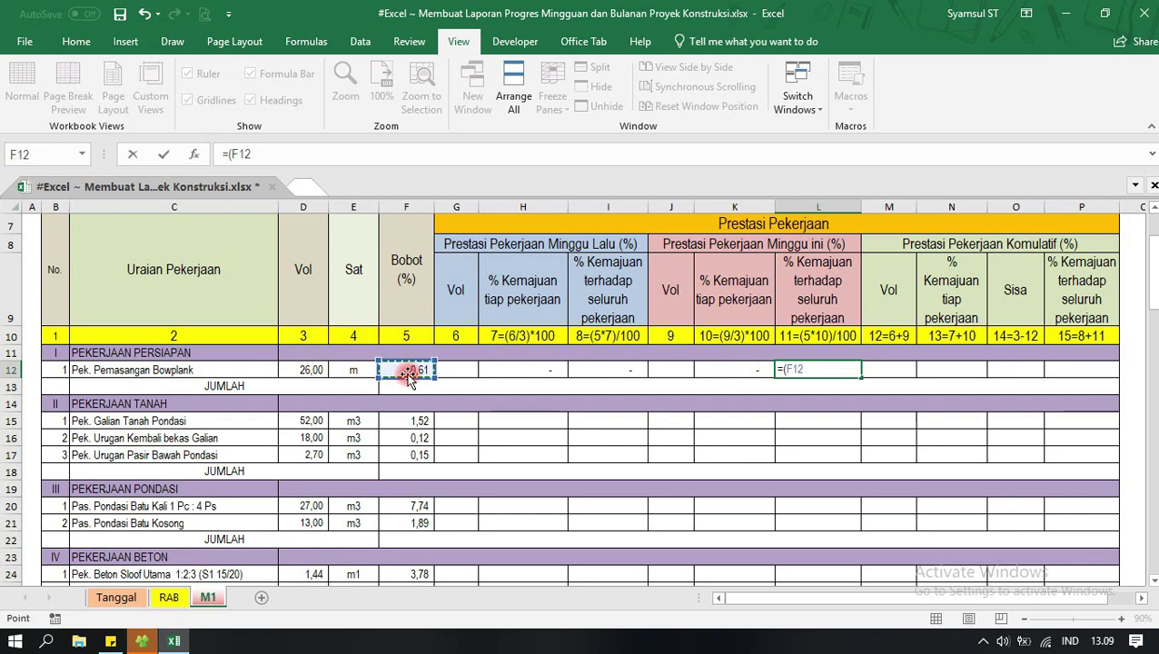
pyautogui.write('*')
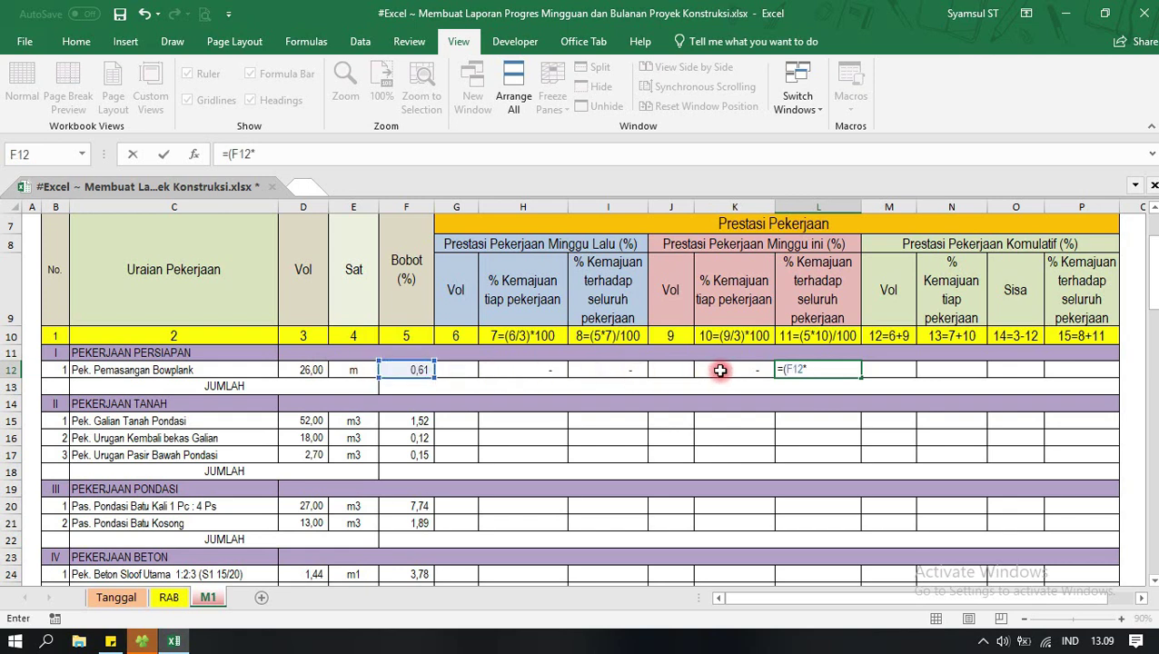
pyautogui.click(720, 369)
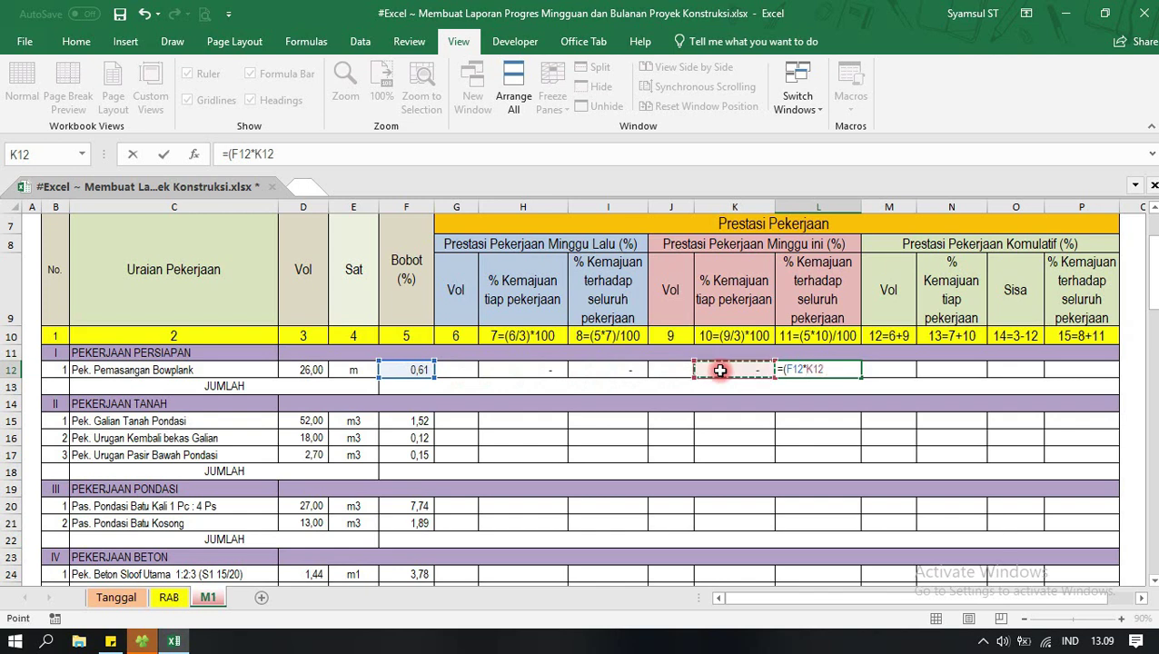
pyautogui.write(')')
pyautogui.write('00')
pyautogui.press('Tab')
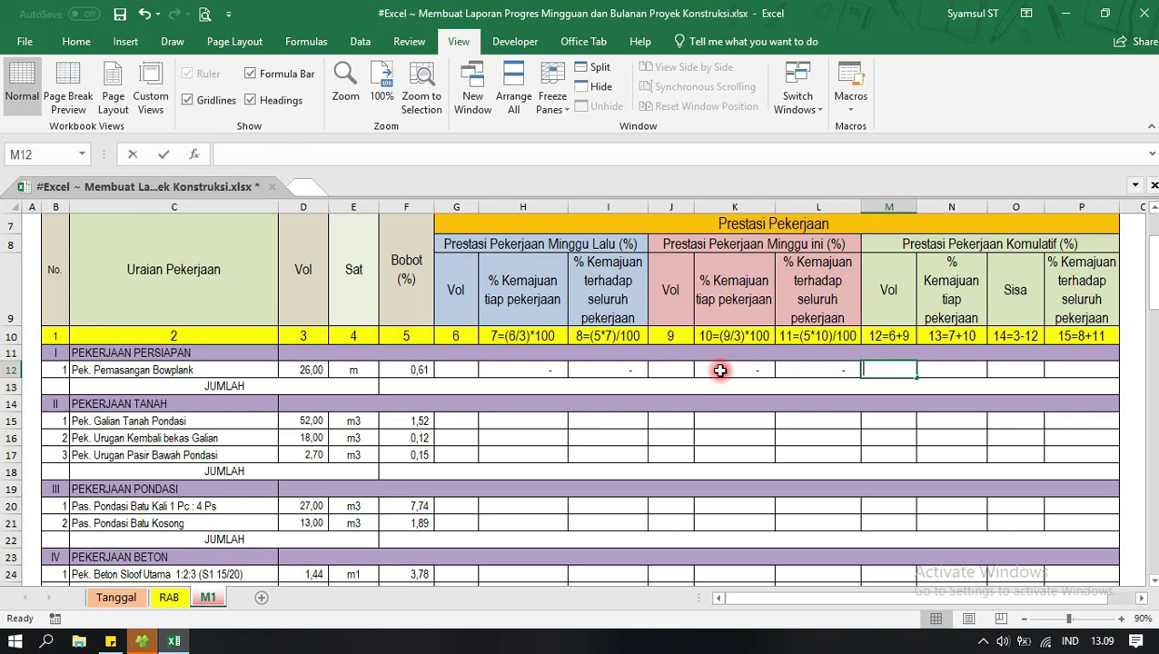
# Enter cumulative volume =G12+J12 in M12 and cumulative progress =H12+K12 in N12.
pyautogui.write('=')
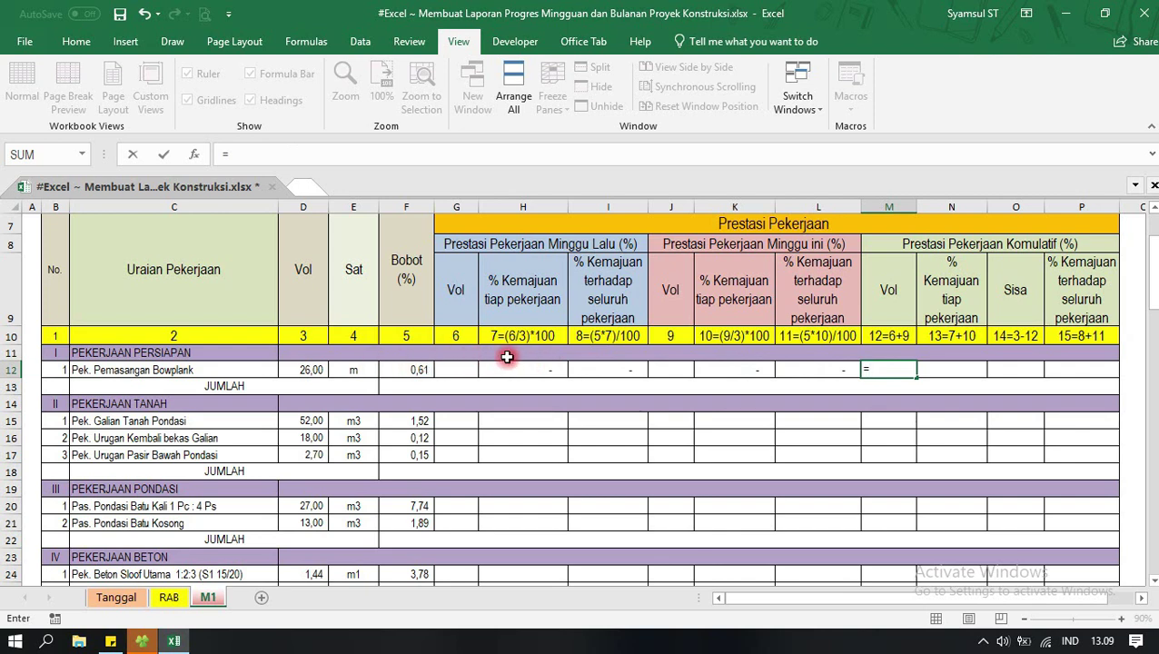
pyautogui.click(461, 369)
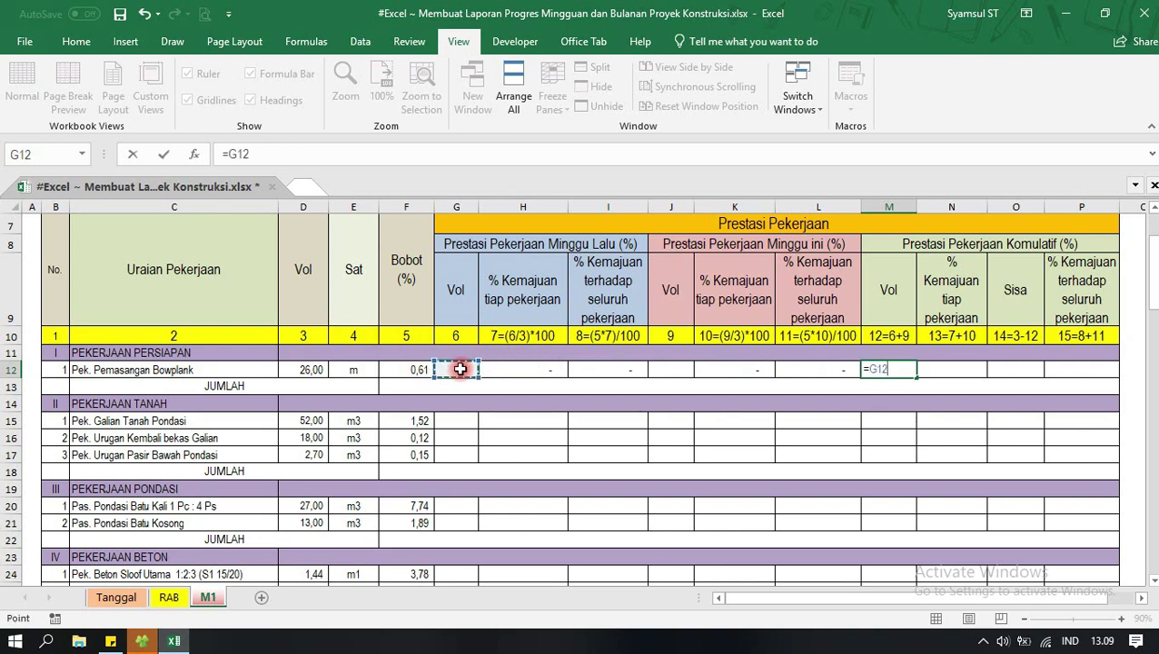
pyautogui.write('+')
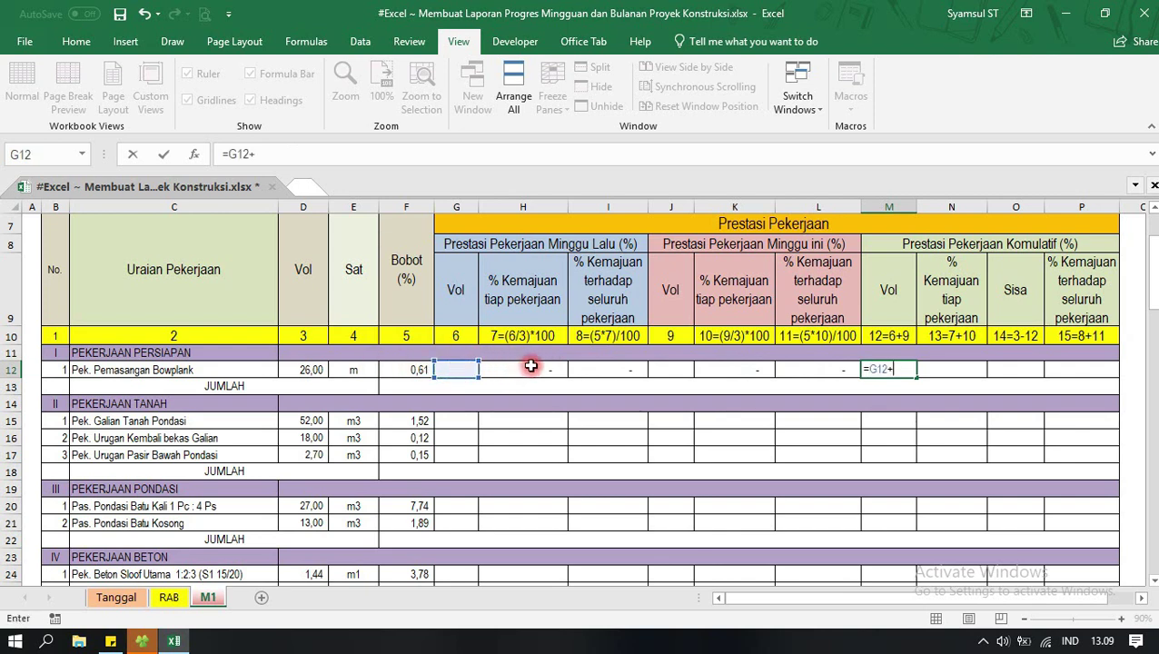
pyautogui.click(667, 369)
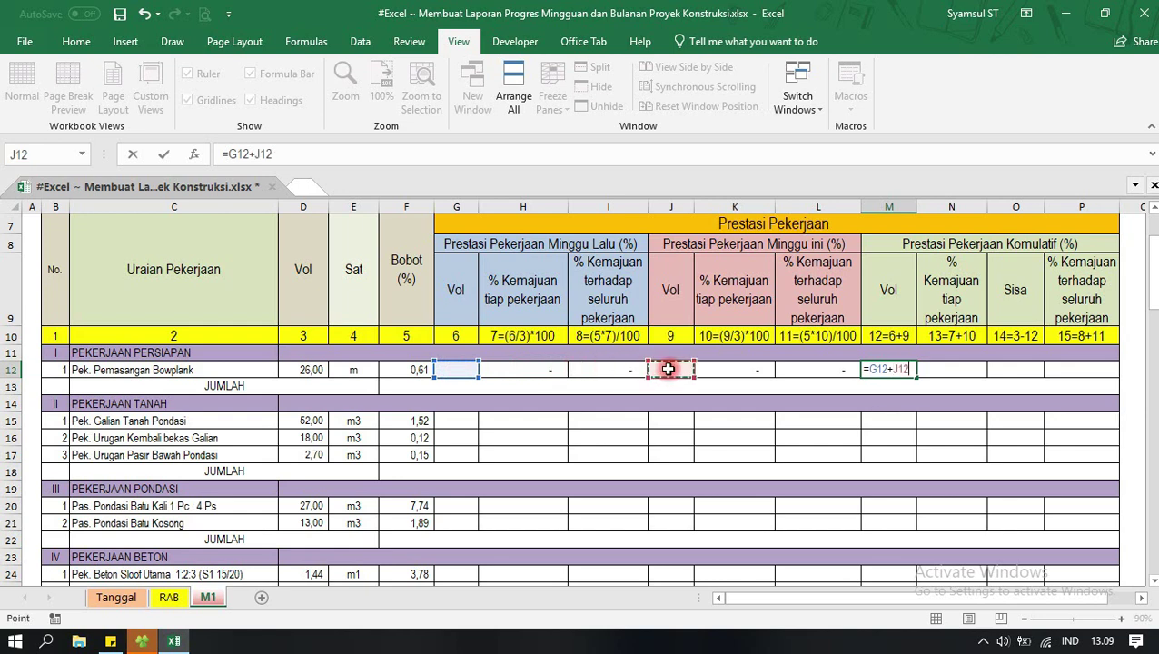
pyautogui.press('Tab')
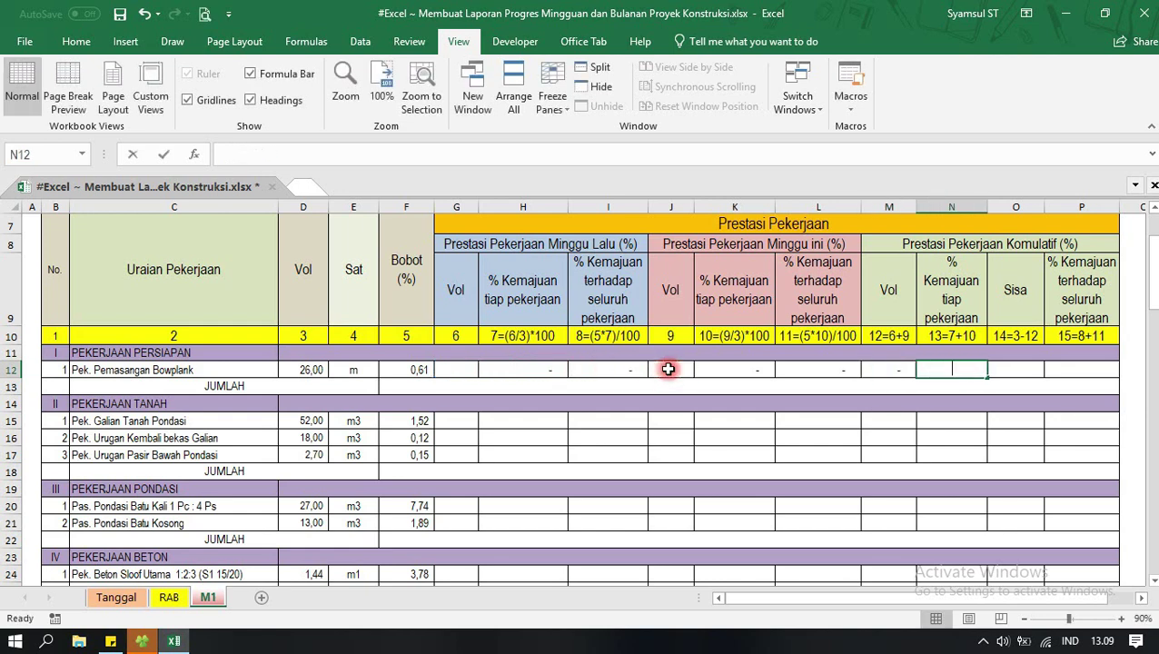
pyautogui.write('=')
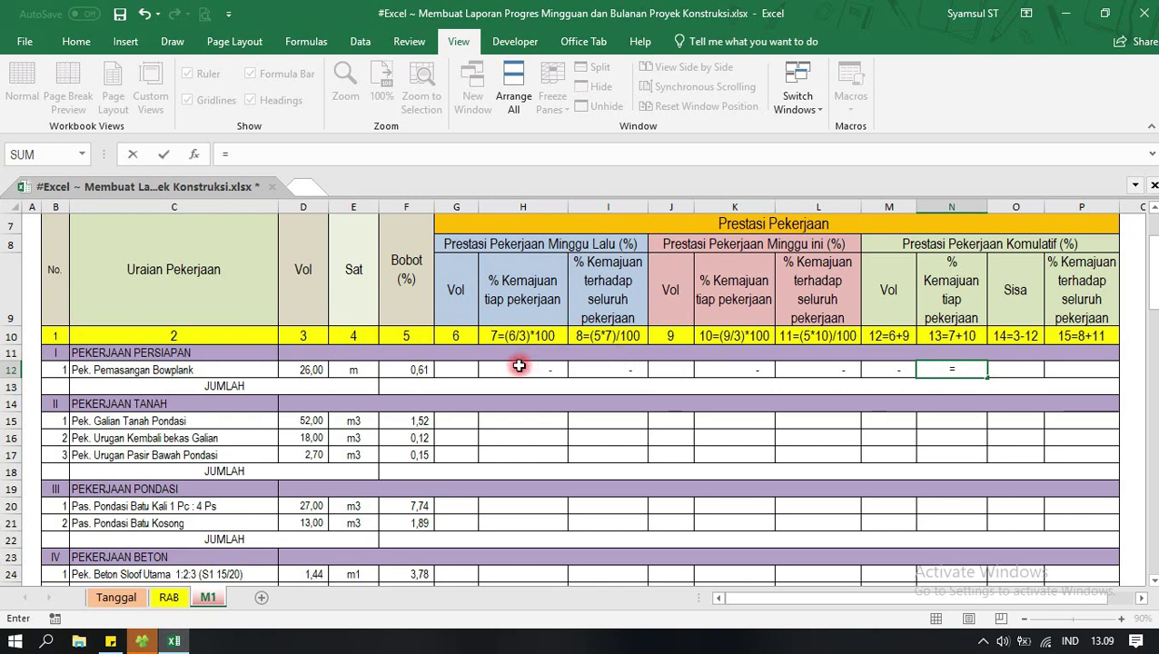
pyautogui.click(519, 364)
pyautogui.write('+')
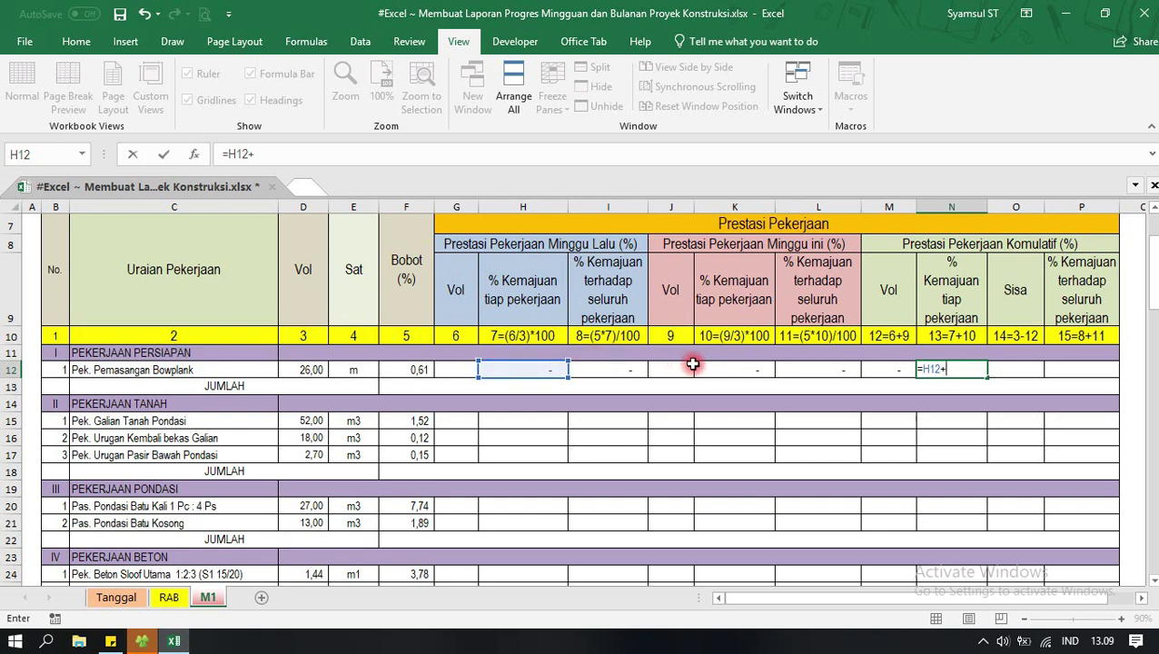
pyautogui.click(729, 369)
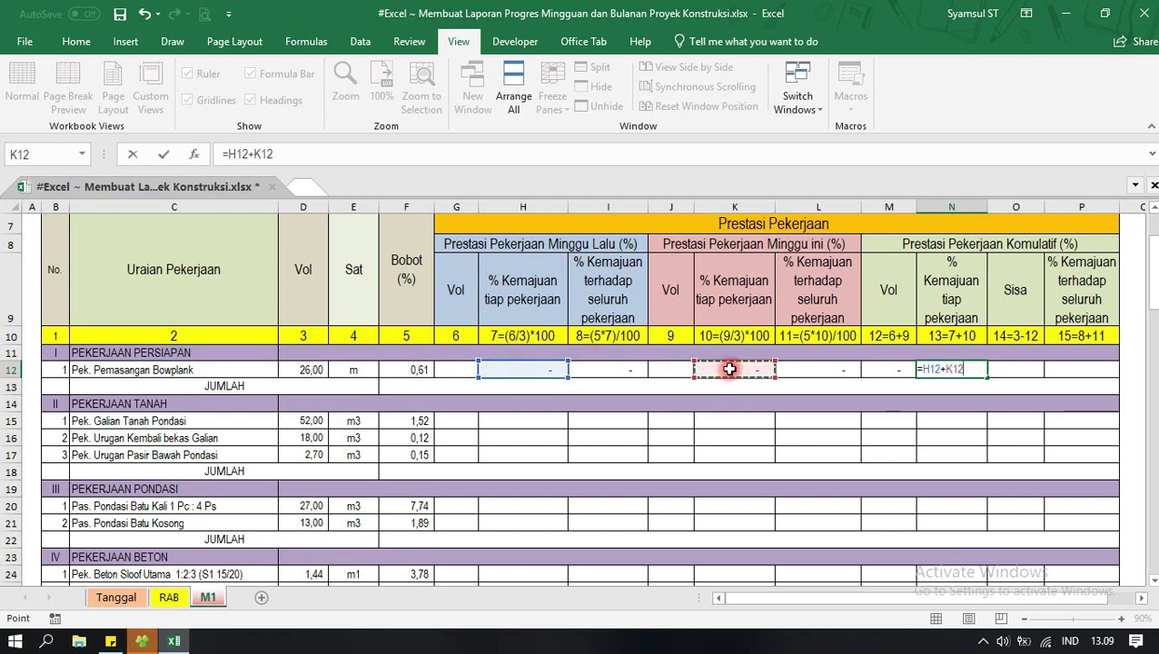
pyautogui.press('Tab')
pyautogui.write('=')
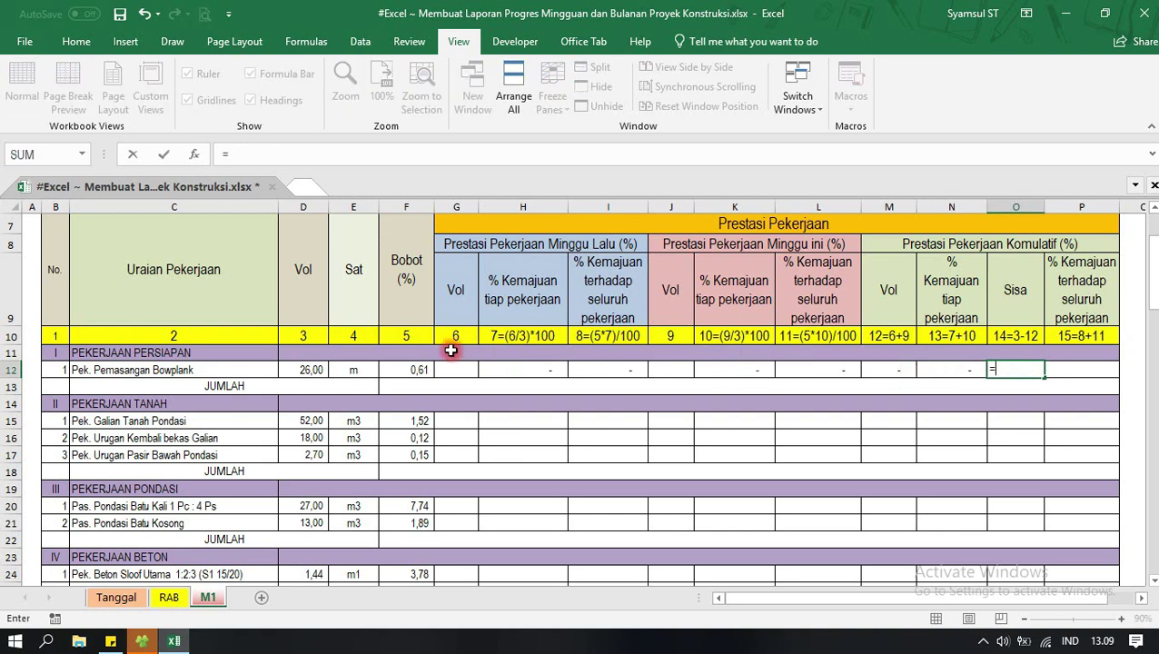
# Enter remaining volume =D12-M12 in O12 and weighted cumulative =I12+L12 in P12.
pyautogui.click(312, 370)
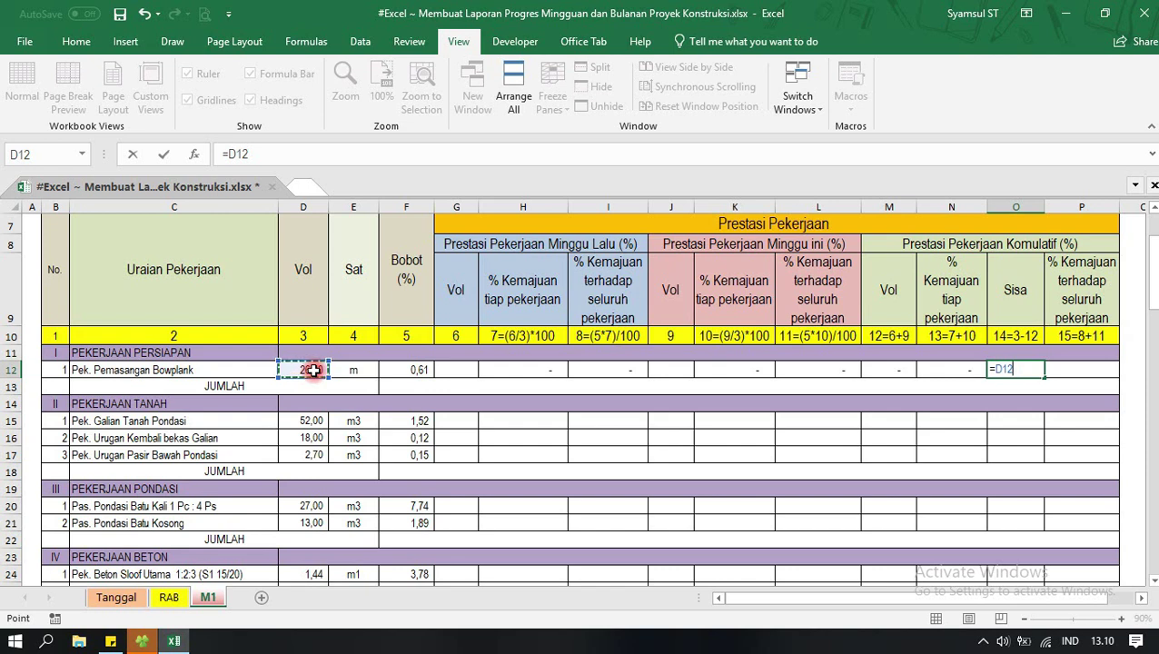
pyautogui.write('-')
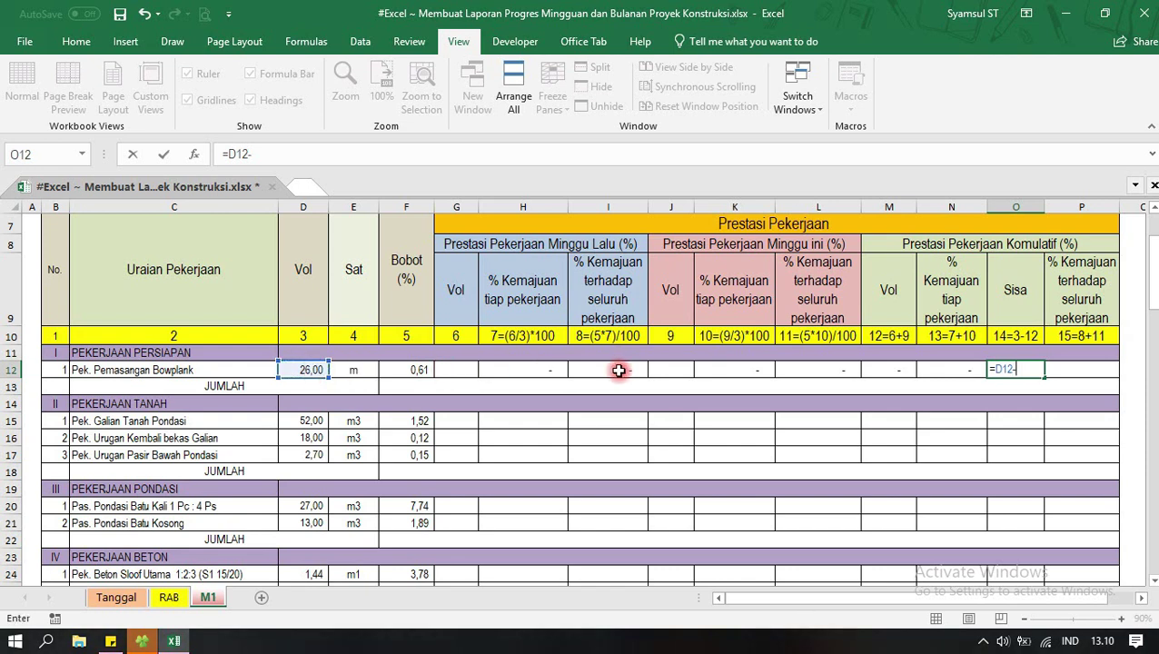
pyautogui.click(892, 372)
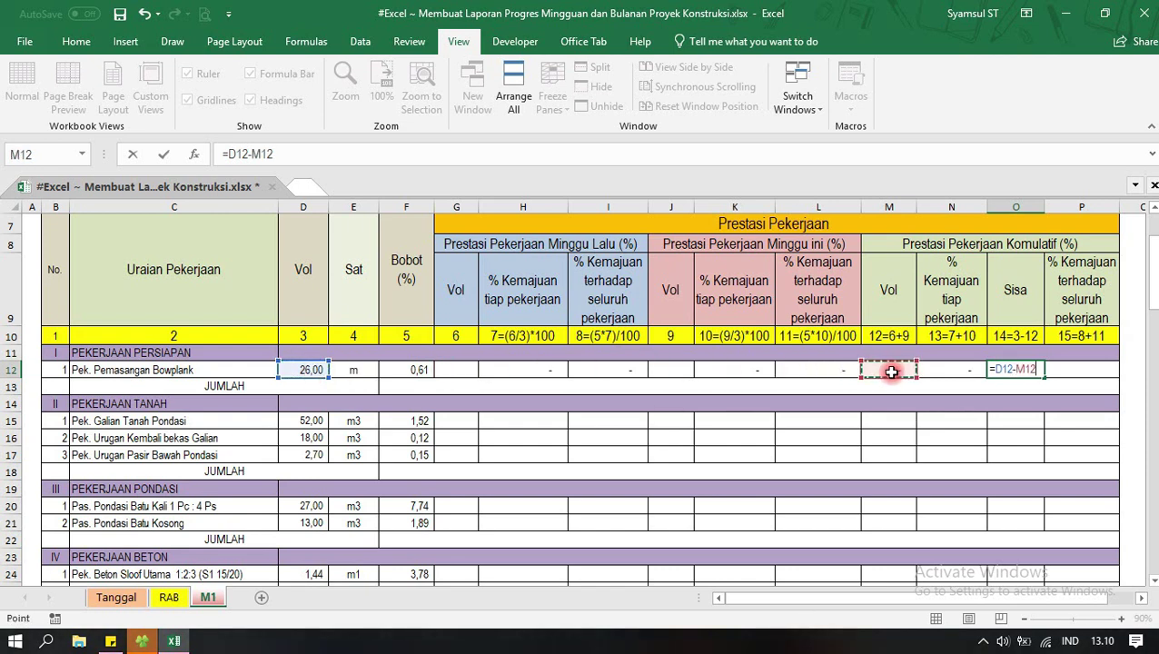
pyautogui.press('Tab')
pyautogui.write('=')
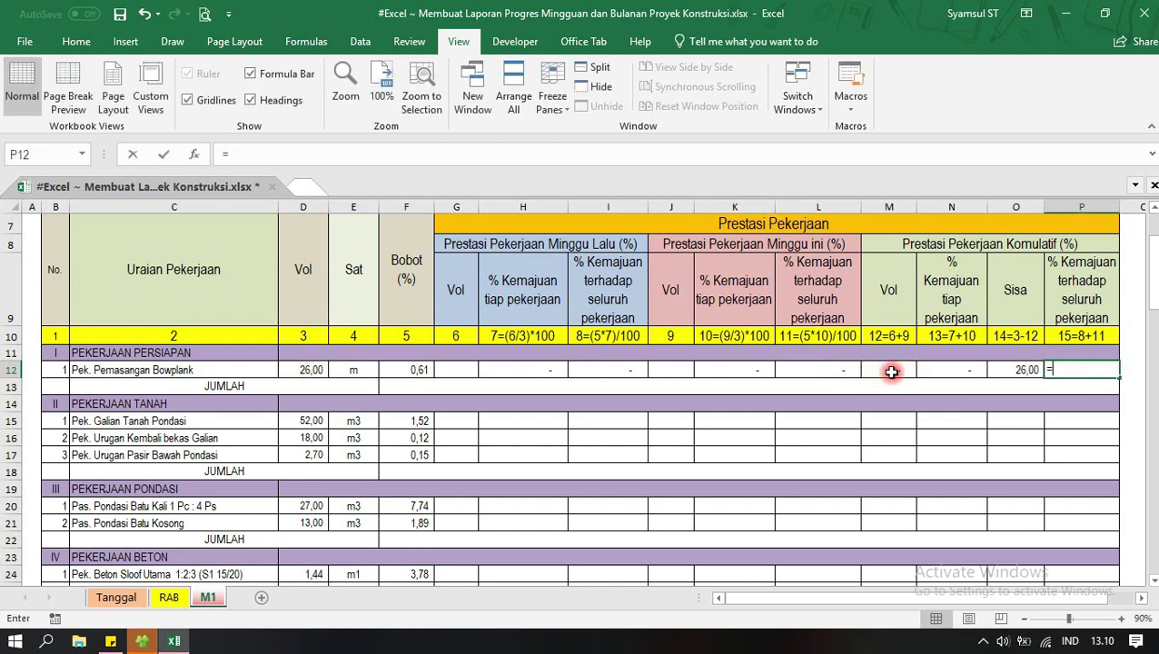
pyautogui.click(618, 370)
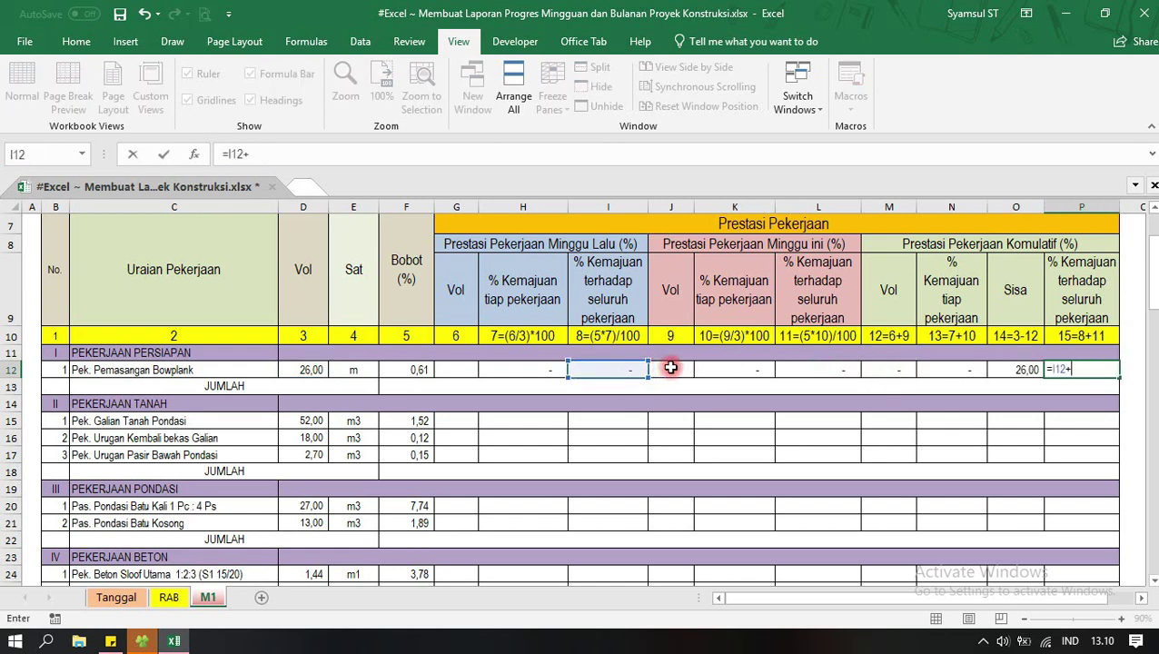
pyautogui.click(805, 371)
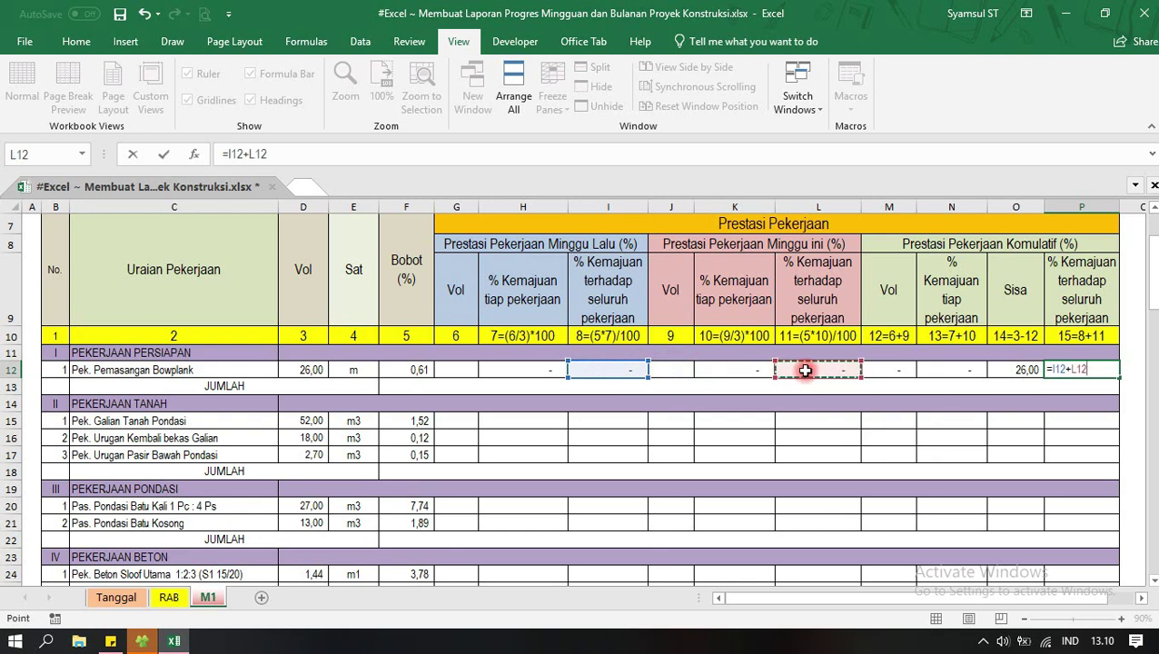
pyautogui.press('Return')
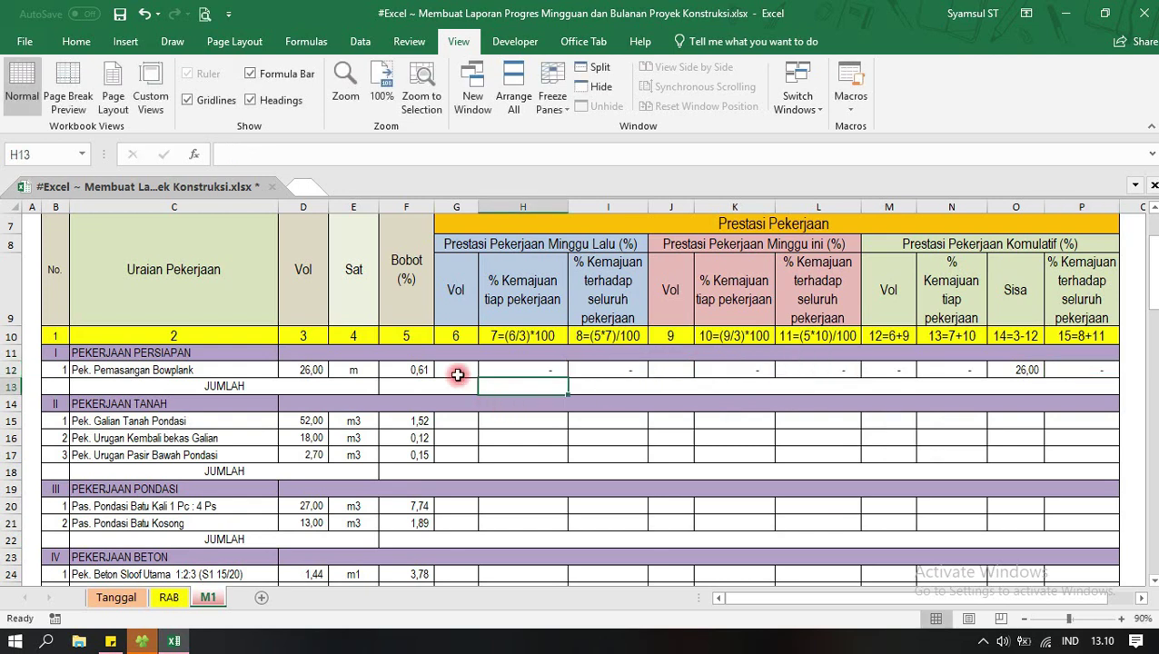
# Copy row 12's formulas G12:P12 and paste them into rows 15–17, 20–21, 24–29 and 32–34.
pyautogui.moveTo(458, 373); pyautogui.dragTo(1086, 370)
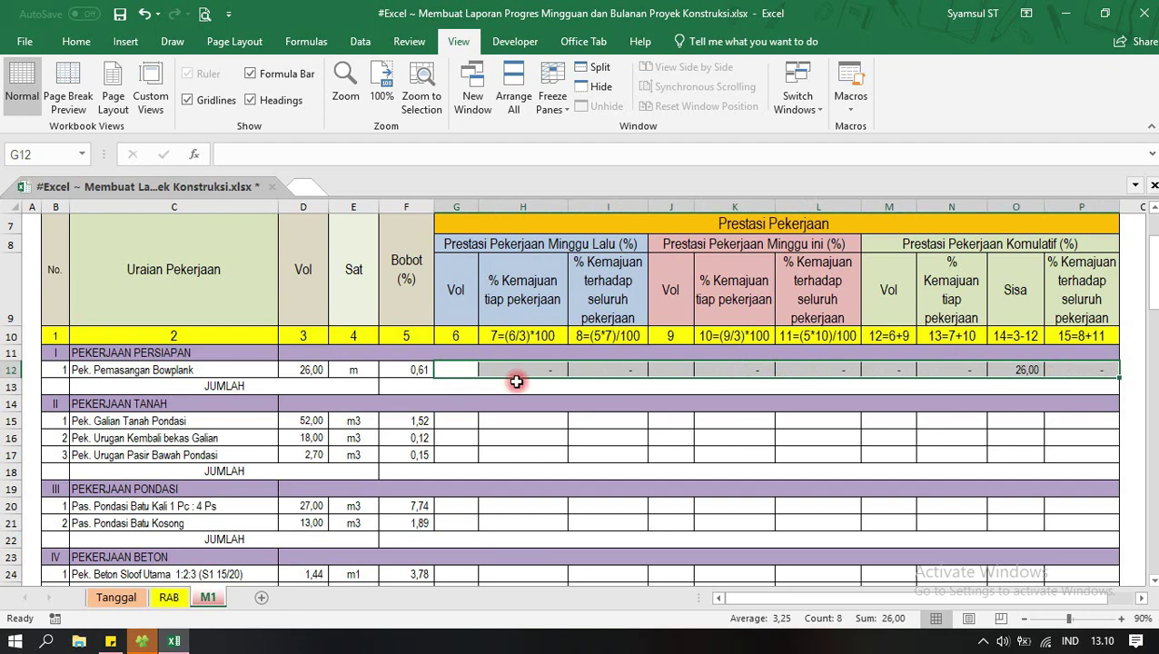
pyautogui.hotkey('ctrl', 'c')
pyautogui.moveTo(458, 422); pyautogui.dragTo(460, 451)
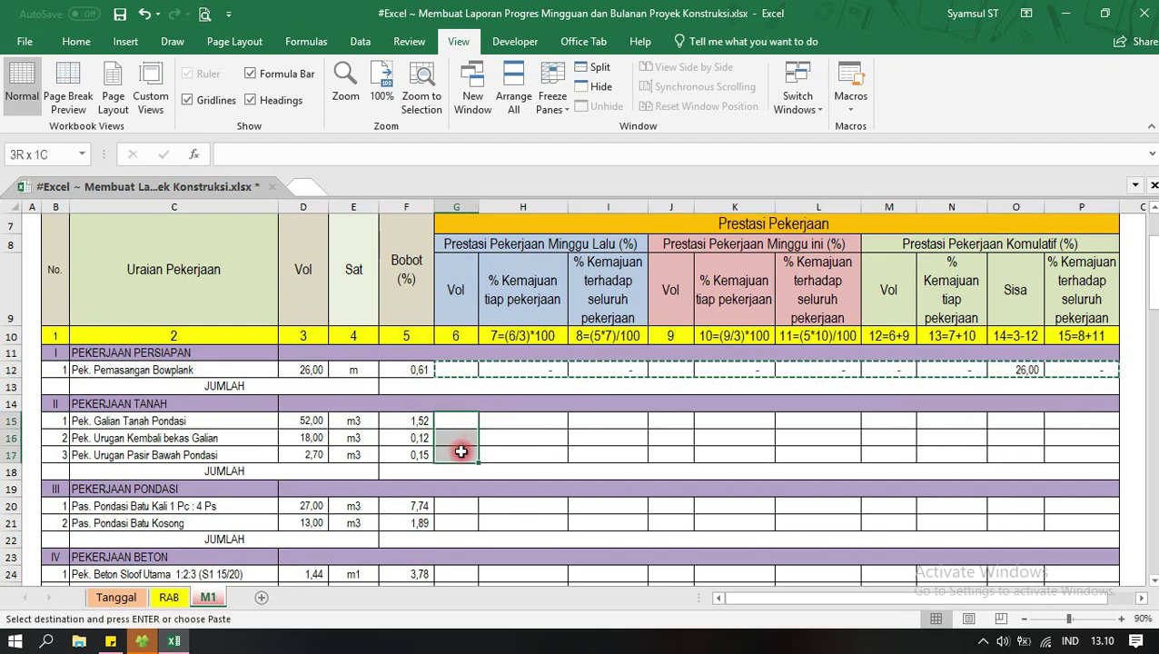
pyautogui.hotkey('ctrl', 'v')
pyautogui.scroll(-1, 461, 449)
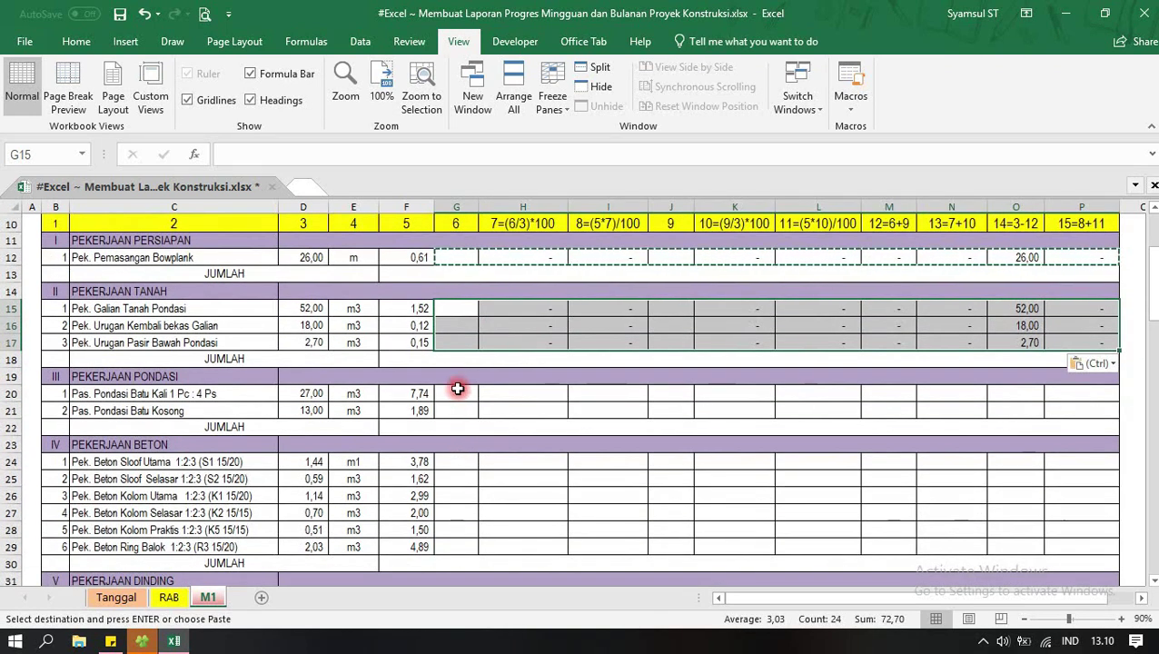
pyautogui.moveTo(458, 389); pyautogui.dragTo(458, 411)
pyautogui.hotkey('ctrl', 'v')
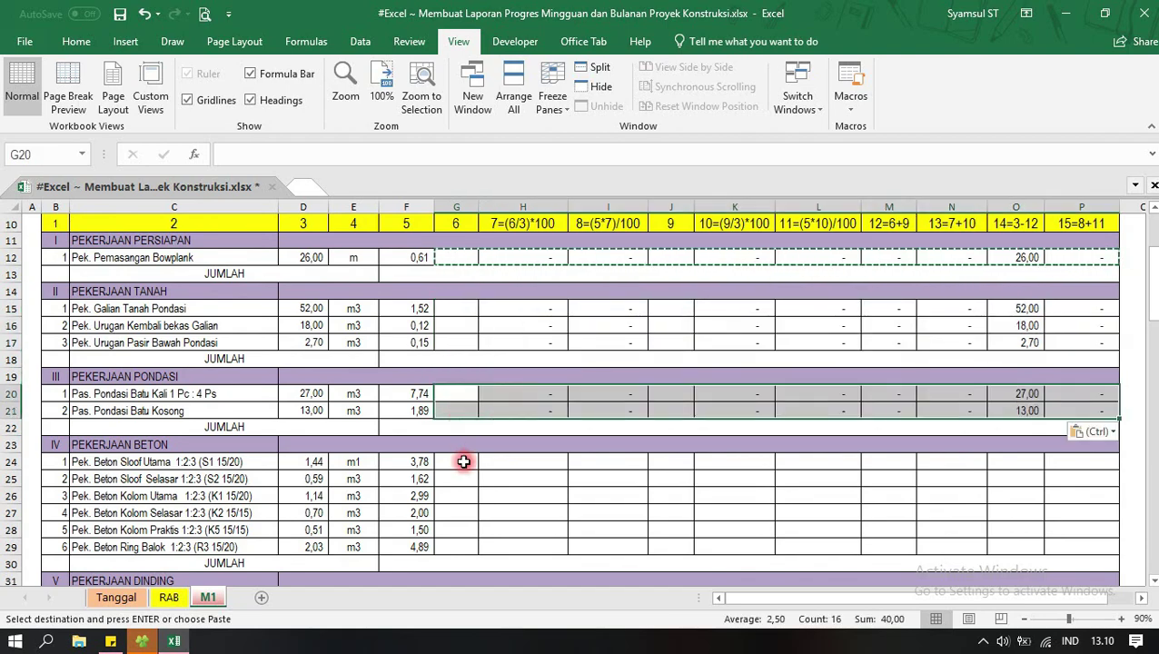
pyautogui.moveTo(463, 461); pyautogui.dragTo(459, 543)
pyautogui.hotkey('ctrl', 'v')
pyautogui.scroll(-1, 461, 461)
pyautogui.scroll(-2, 461, 460)
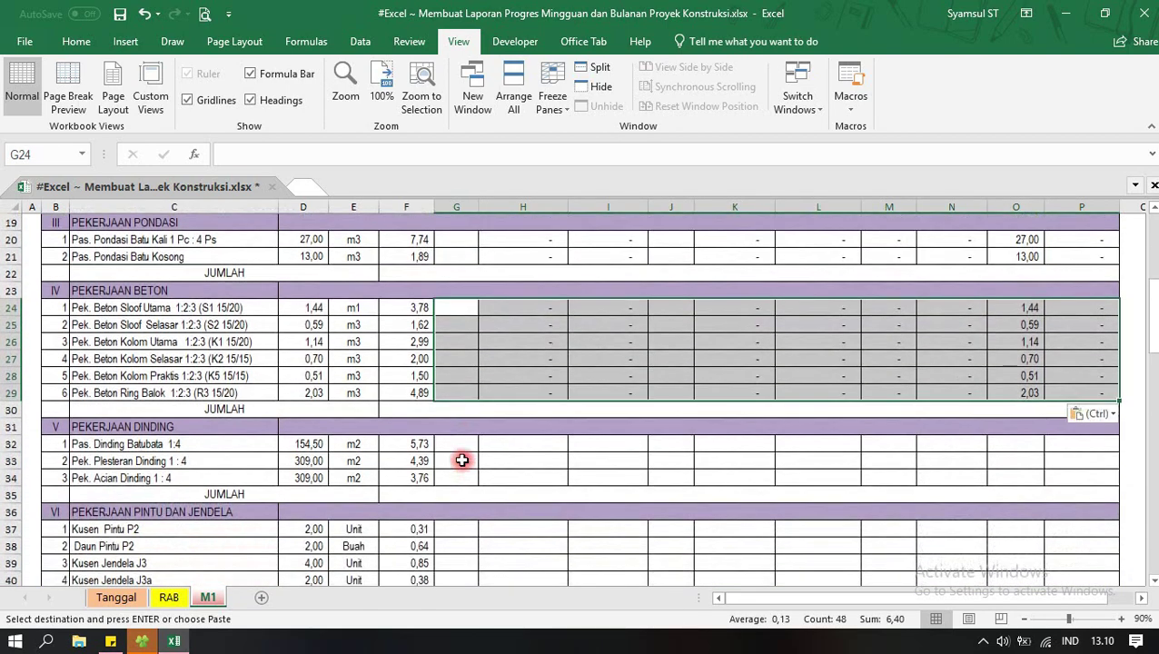
pyautogui.moveTo(458, 444); pyautogui.dragTo(456, 476)
pyautogui.hotkey('ctrl', 'v')
# Paste the row 12 formulas into rows 37–44, 47–55, 58–60 and 63–67.
pyautogui.scroll(-2, 473, 447)
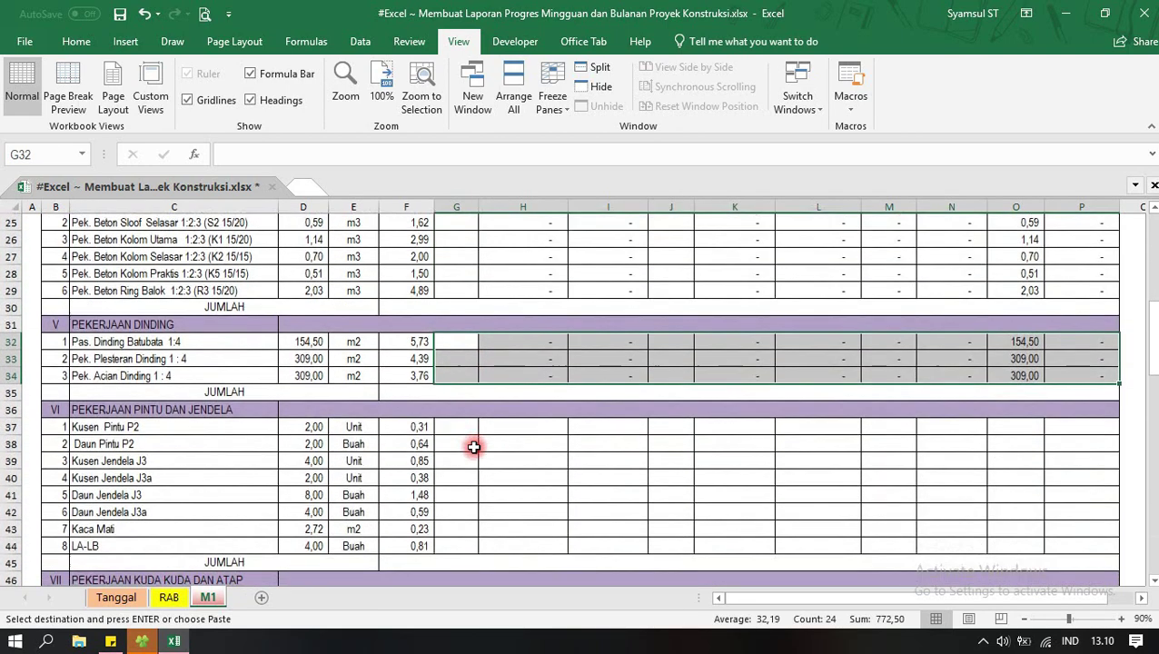
pyautogui.scroll(-1, 473, 447)
pyautogui.moveTo(461, 380); pyautogui.dragTo(458, 493)
pyautogui.hotkey('ctrl', 'v')
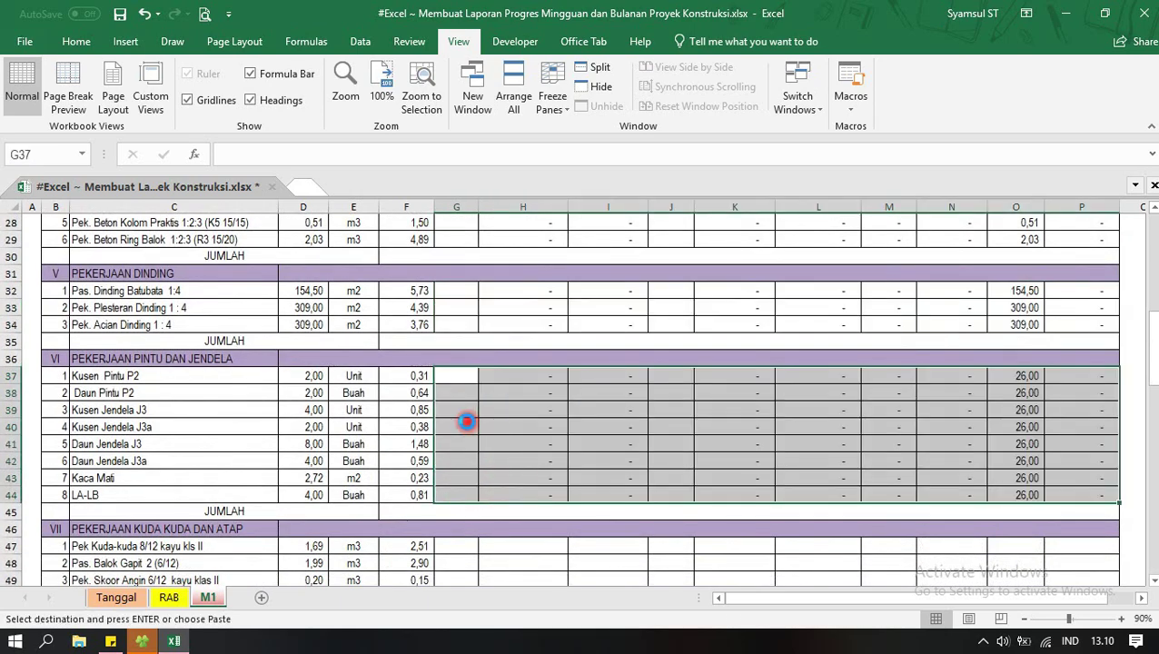
pyautogui.scroll(-1, 466, 421)
pyautogui.scroll(-2, 466, 413)
pyautogui.moveTo(460, 396); pyautogui.dragTo(457, 522)
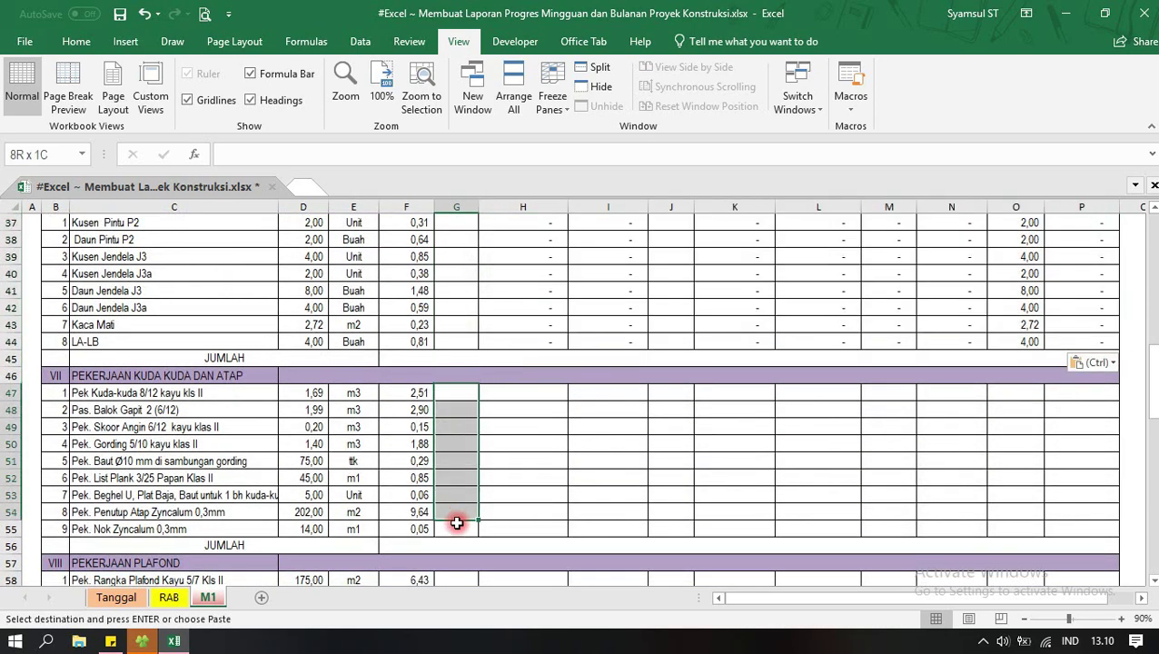
pyautogui.hotkey('ctrl', 'v')
pyautogui.scroll(-2, 460, 429)
pyautogui.scroll(-2, 459, 399)
pyautogui.click(457, 375)
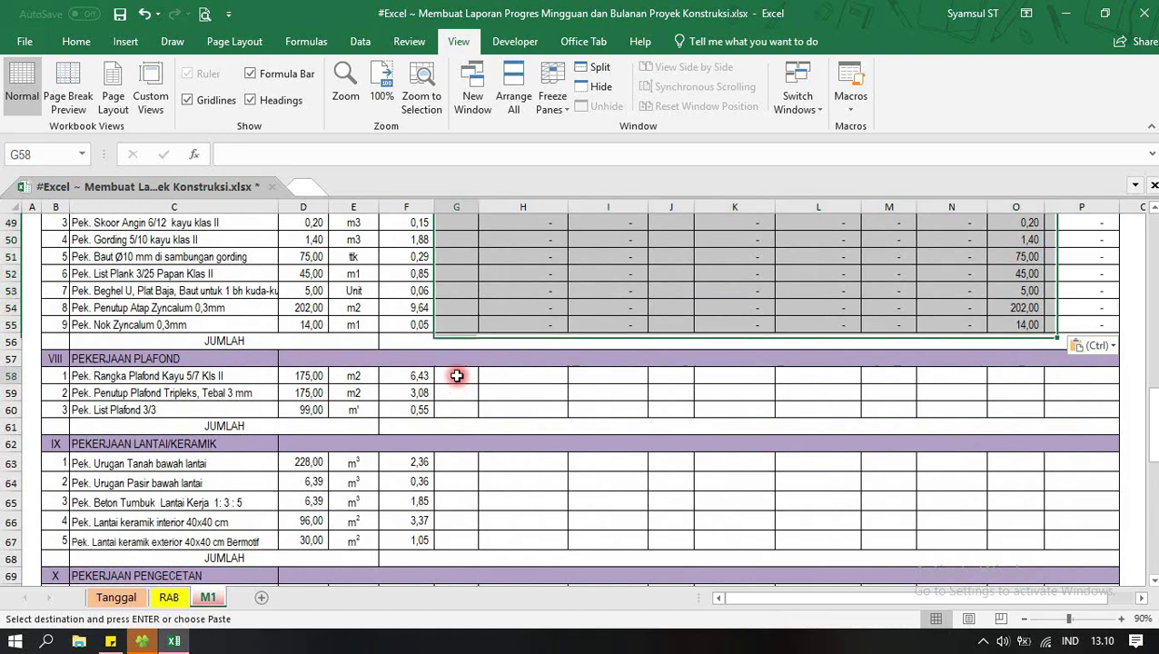
pyautogui.moveTo(456, 375); pyautogui.dragTo(458, 409)
pyautogui.hotkey('ctrl', 'v')
pyautogui.scroll(-2, 463, 399)
pyautogui.click(458, 360)
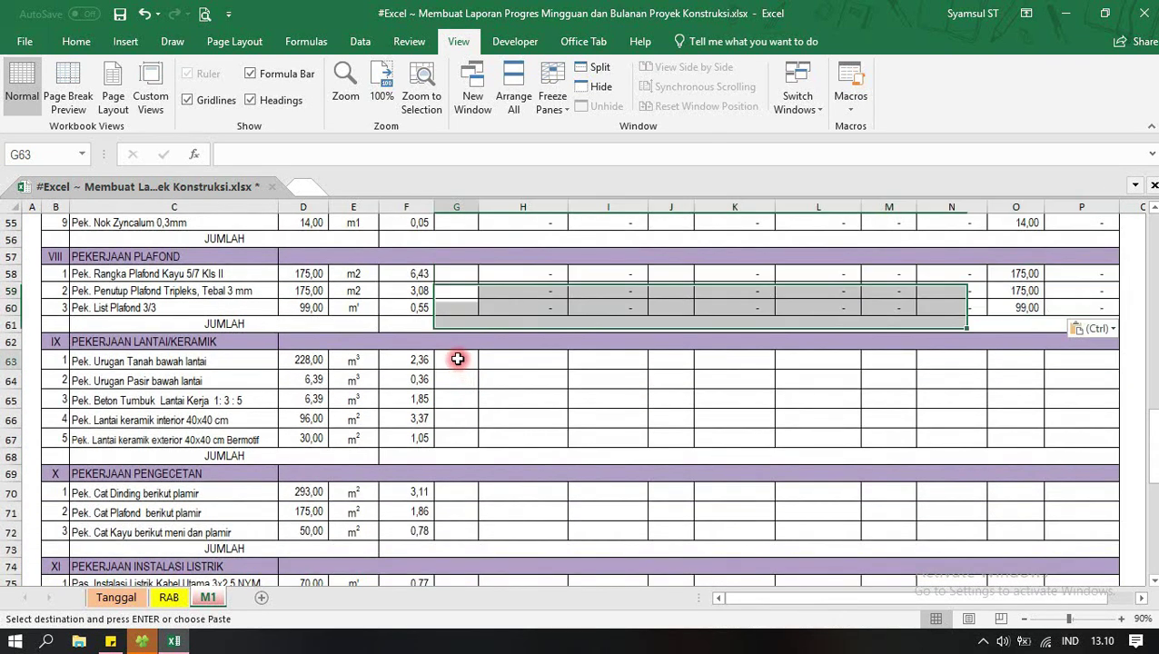
pyautogui.moveTo(458, 360); pyautogui.dragTo(457, 427)
pyautogui.hotkey('ctrl', 'v')
# Paste the row 12 formulas into rows 70–72, 75–82, 85–88 and 91–94.
pyautogui.scroll(-2, 468, 393)
pyautogui.click(463, 398)
pyautogui.hotkey('ctrl', 'v')
pyautogui.scroll(-2, 457, 395)
pyautogui.click(459, 368)
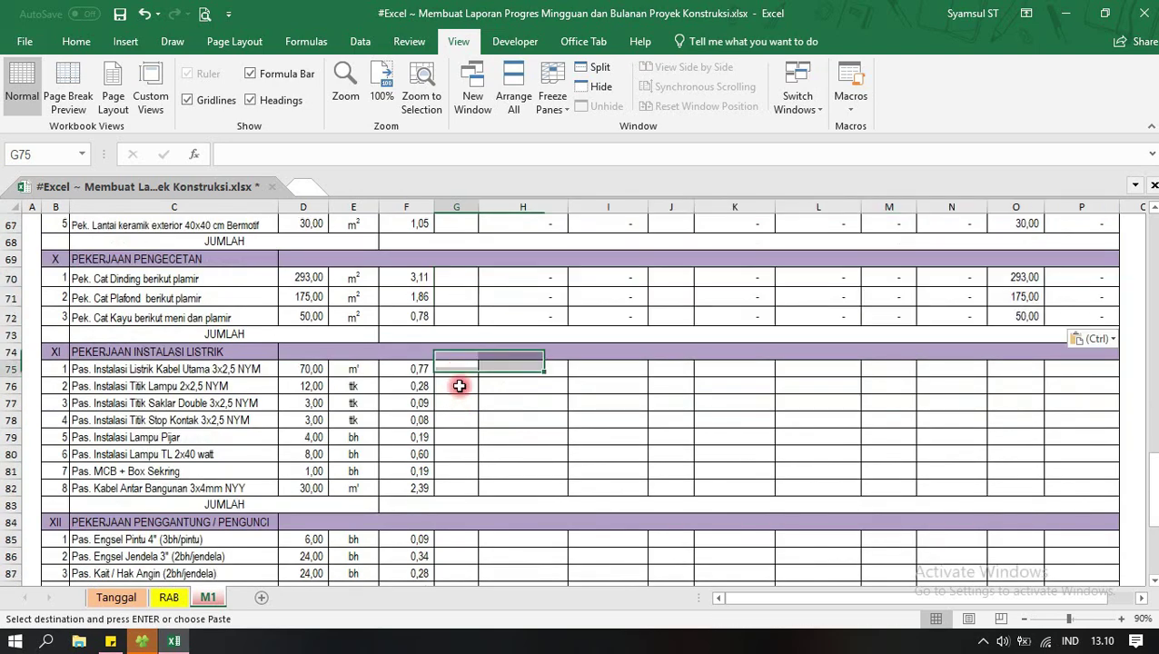
pyautogui.moveTo(459, 386); pyautogui.dragTo(456, 479)
pyautogui.hotkey('ctrl', 'v')
pyautogui.scroll(-2, 458, 427)
pyautogui.click(459, 427)
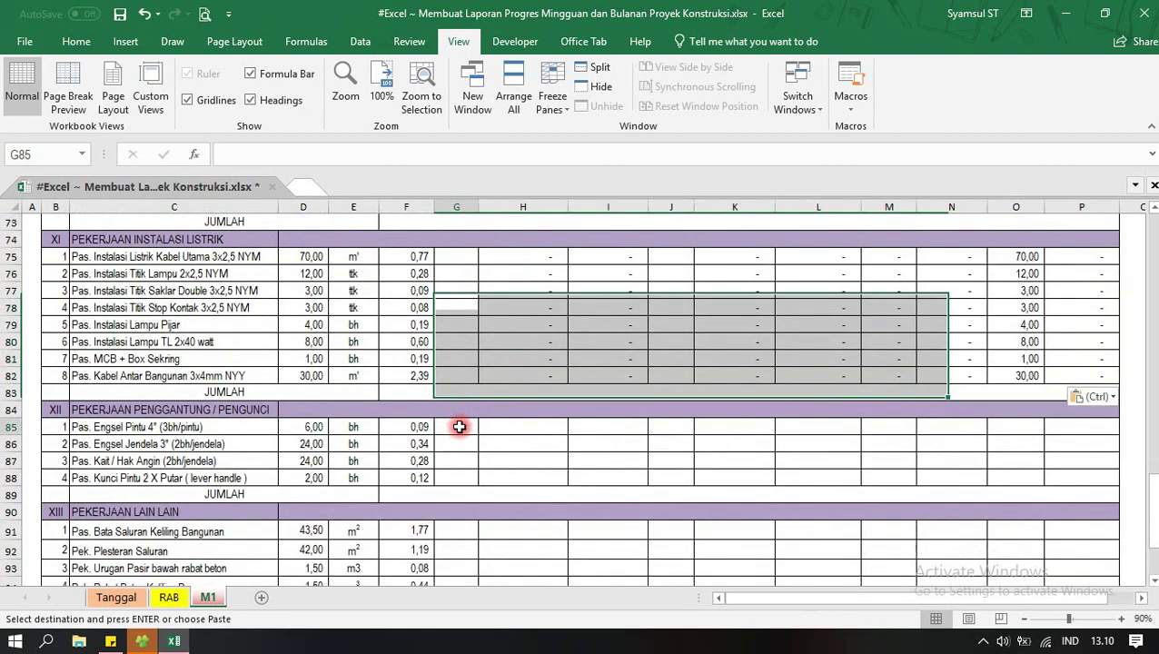
pyautogui.moveTo(460, 426); pyautogui.dragTo(457, 478)
pyautogui.hotkey('ctrl', 'v')
pyautogui.scroll(-3, 461, 399)
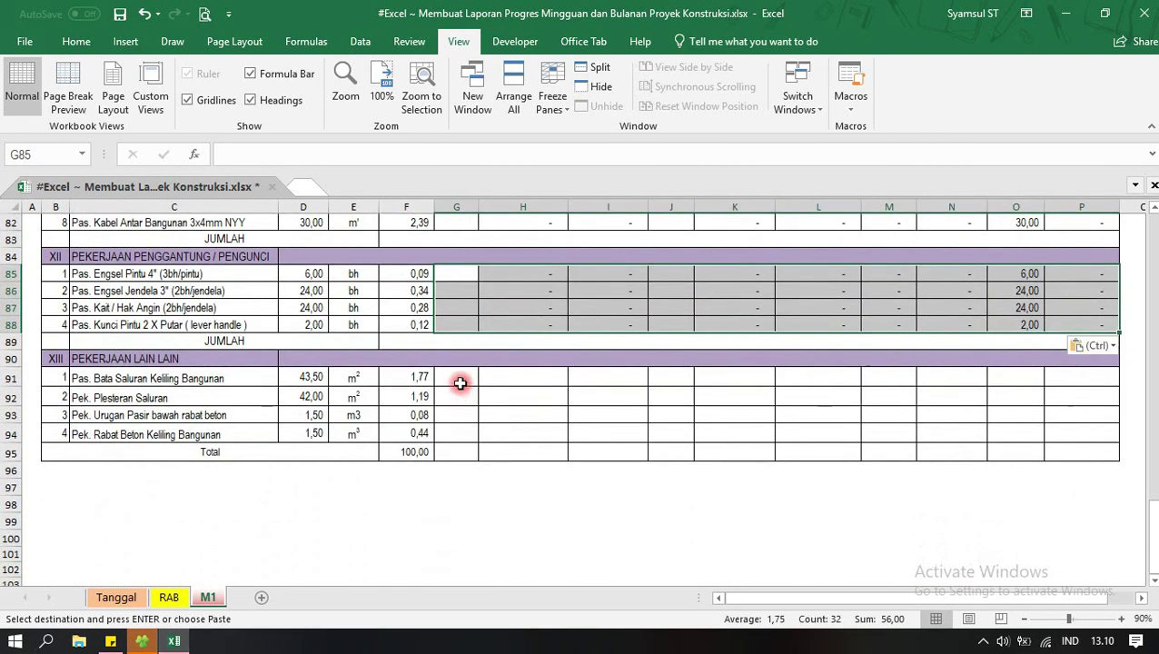
pyautogui.moveTo(459, 378); pyautogui.dragTo(455, 434)
pyautogui.hotkey('ctrl', 'v')
pyautogui.click(523, 504)
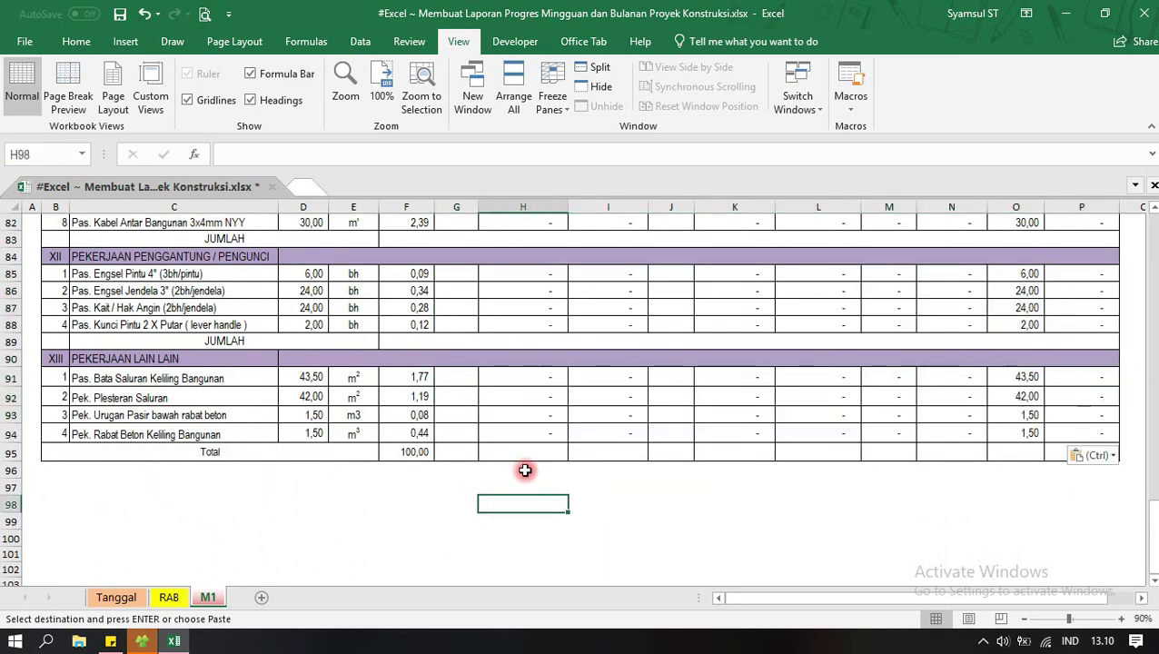
# Freeze panes at row 12 so the header rows through row 11 stay visible.
pyautogui.scroll(4, 525, 471)
pyautogui.scroll(10, 525, 471)
pyautogui.scroll(13, 525, 471)
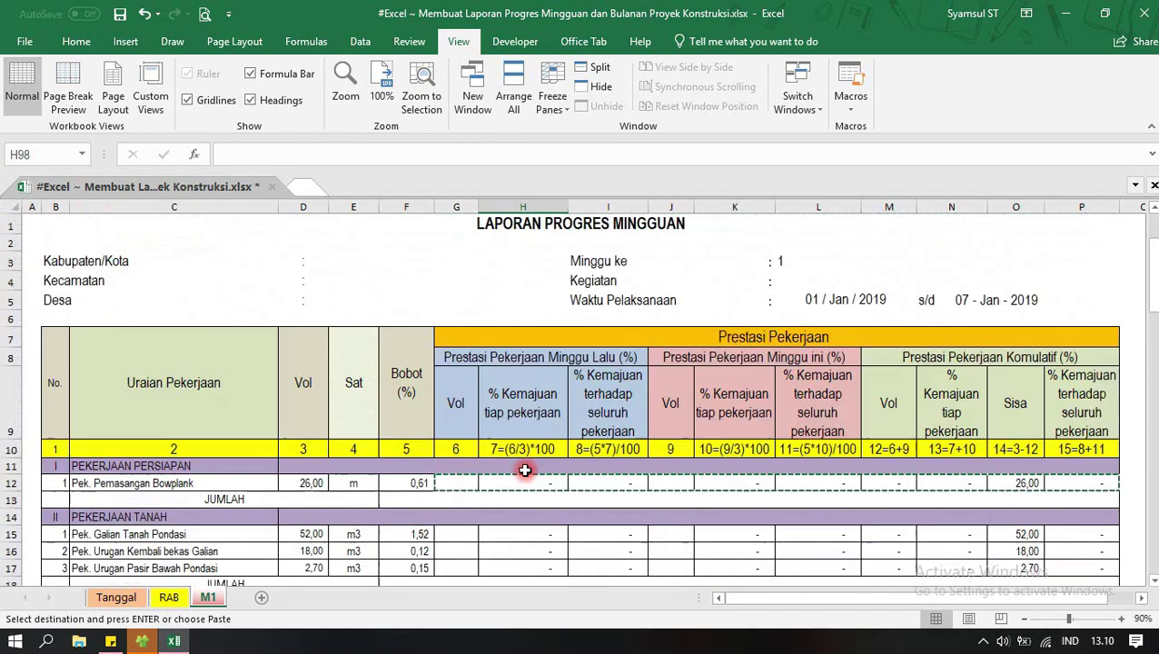
pyautogui.scroll(-1, 525, 470)
pyautogui.scroll(-1, 525, 471)
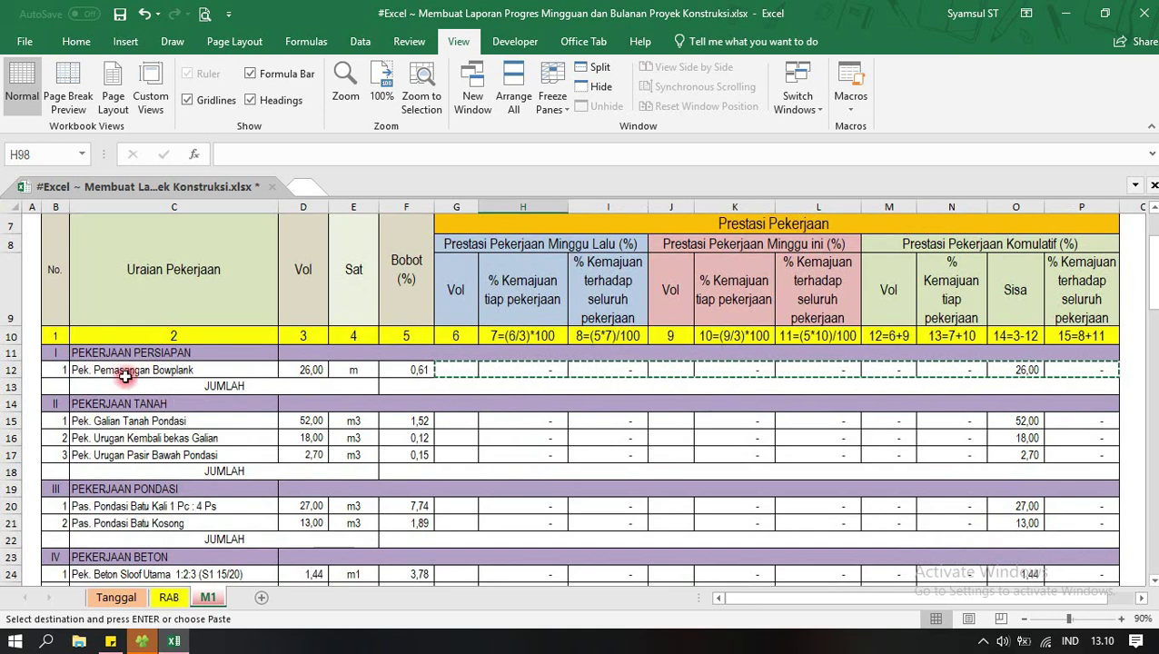
pyautogui.click(8, 370)
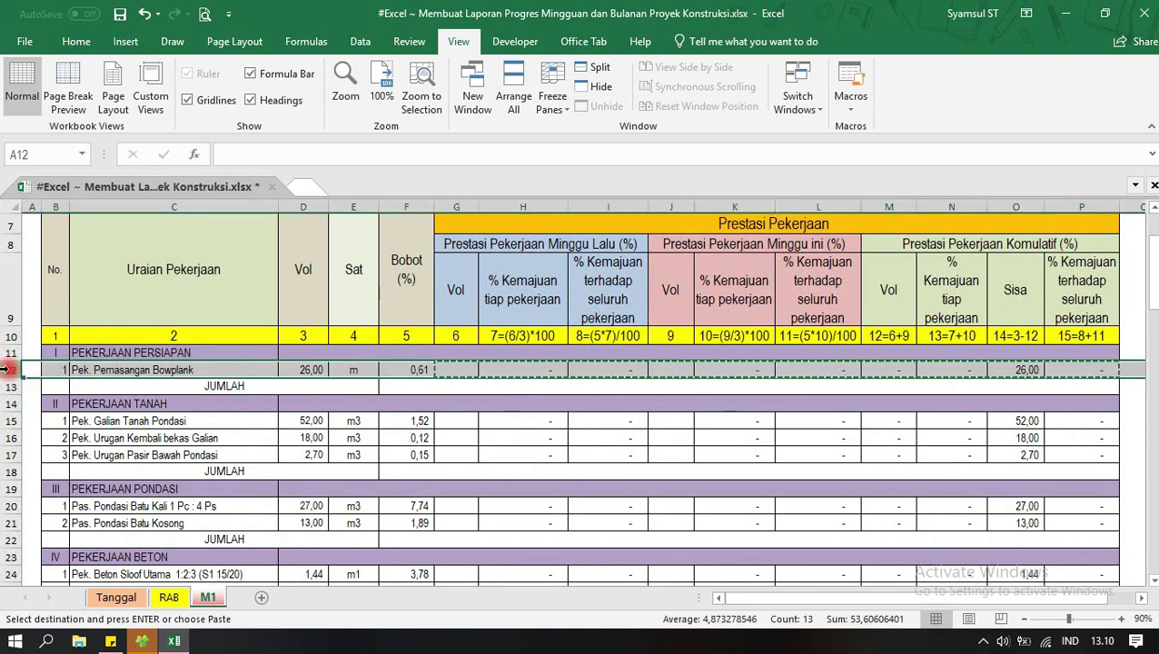
pyautogui.click(553, 97)
pyautogui.click(595, 125)
pyautogui.click(622, 437)
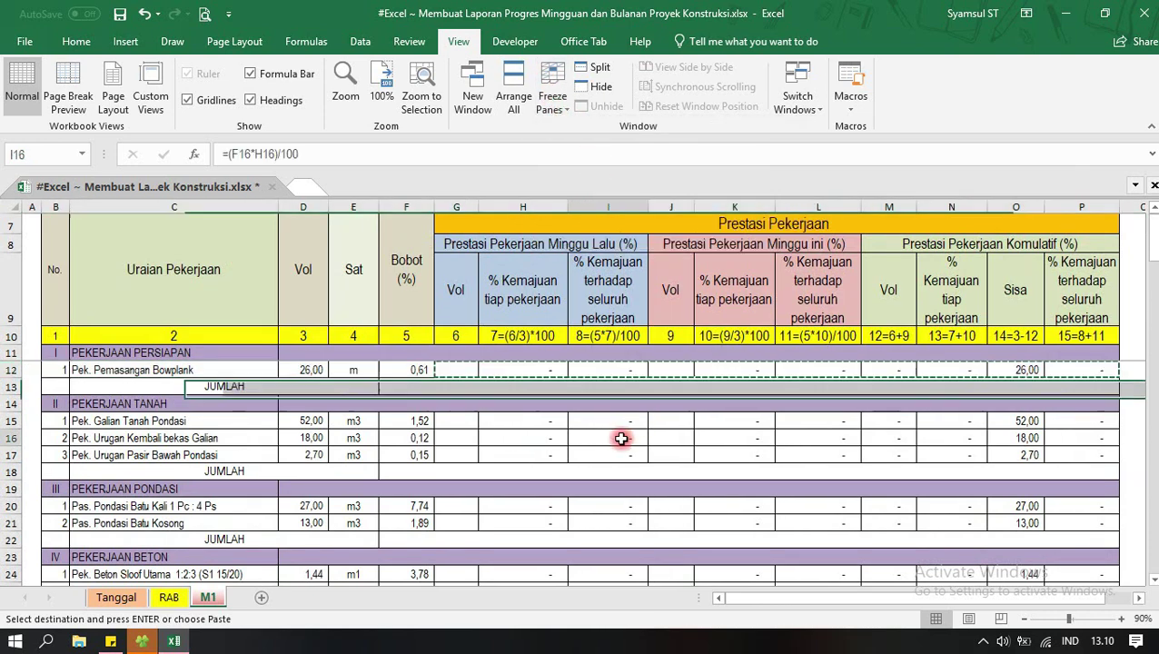
# Scroll down to the Total row and select cell I95.
pyautogui.scroll(-3, 621, 437)
pyautogui.scroll(-4, 621, 437)
pyautogui.scroll(-6, 623, 431)
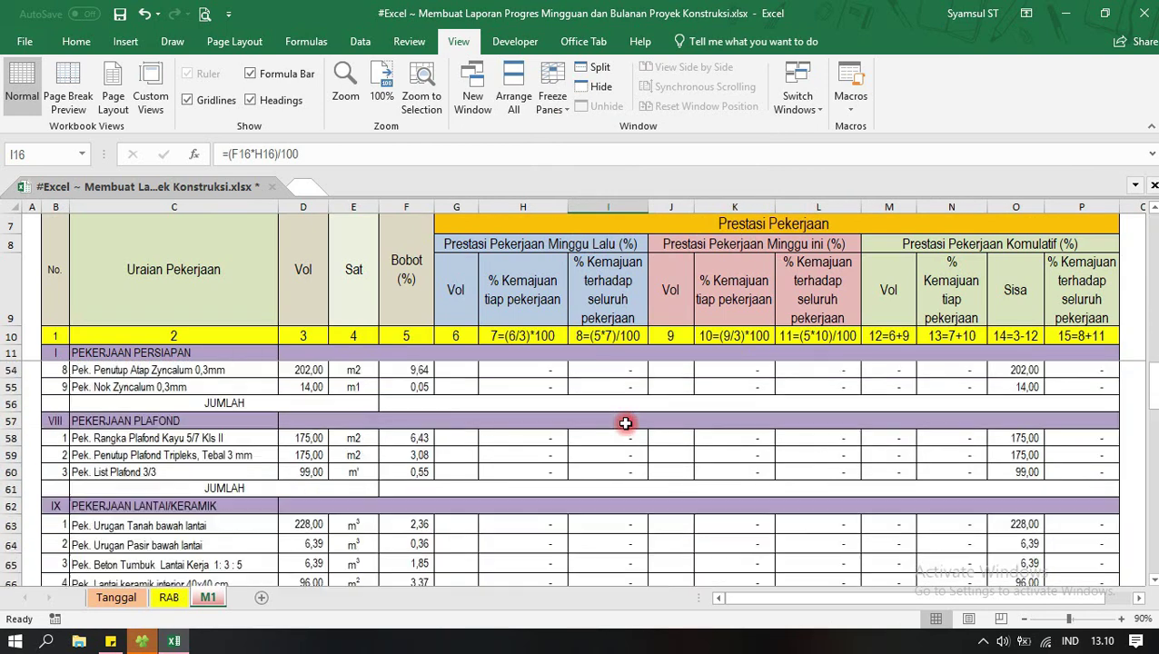
pyautogui.scroll(-7, 626, 423)
pyautogui.scroll(-5, 626, 423)
pyautogui.scroll(-2, 626, 422)
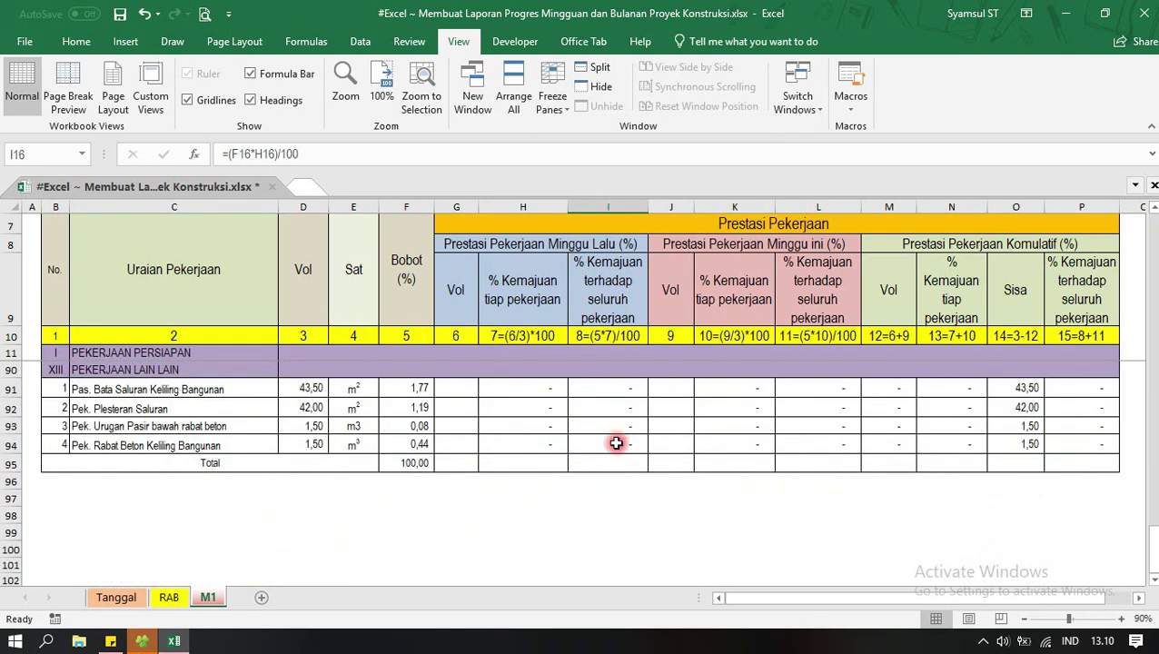
pyautogui.click(616, 464)
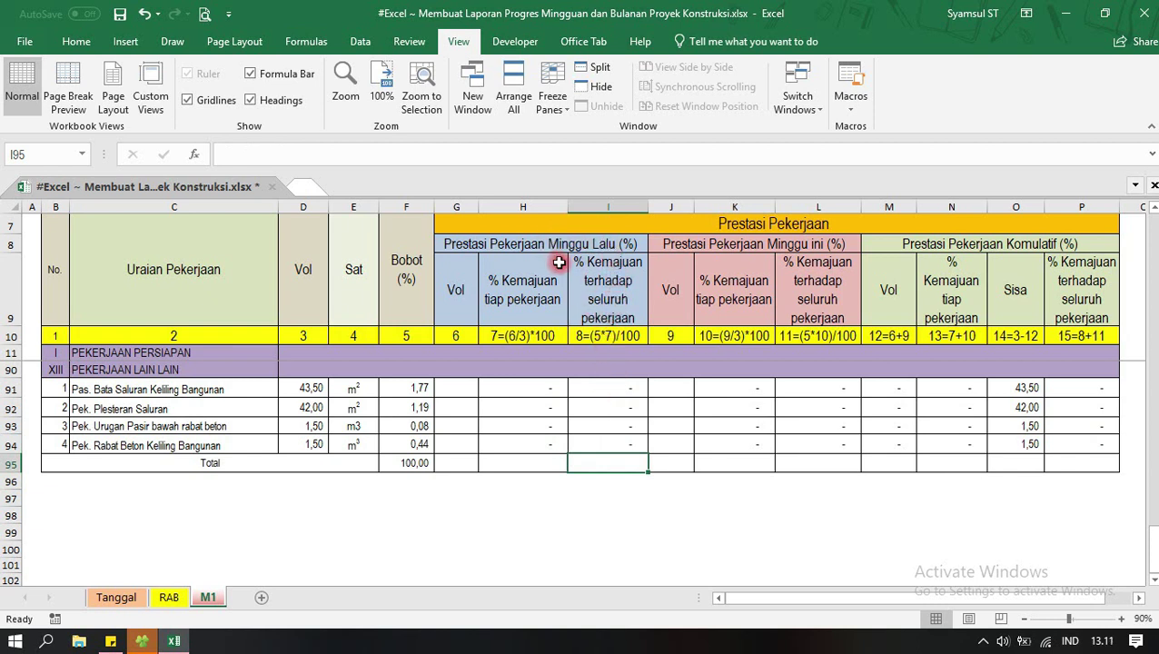
# Use AutoSum to put =SUM(I12:I94) in the Total cell I95.
pyautogui.click(78, 41)
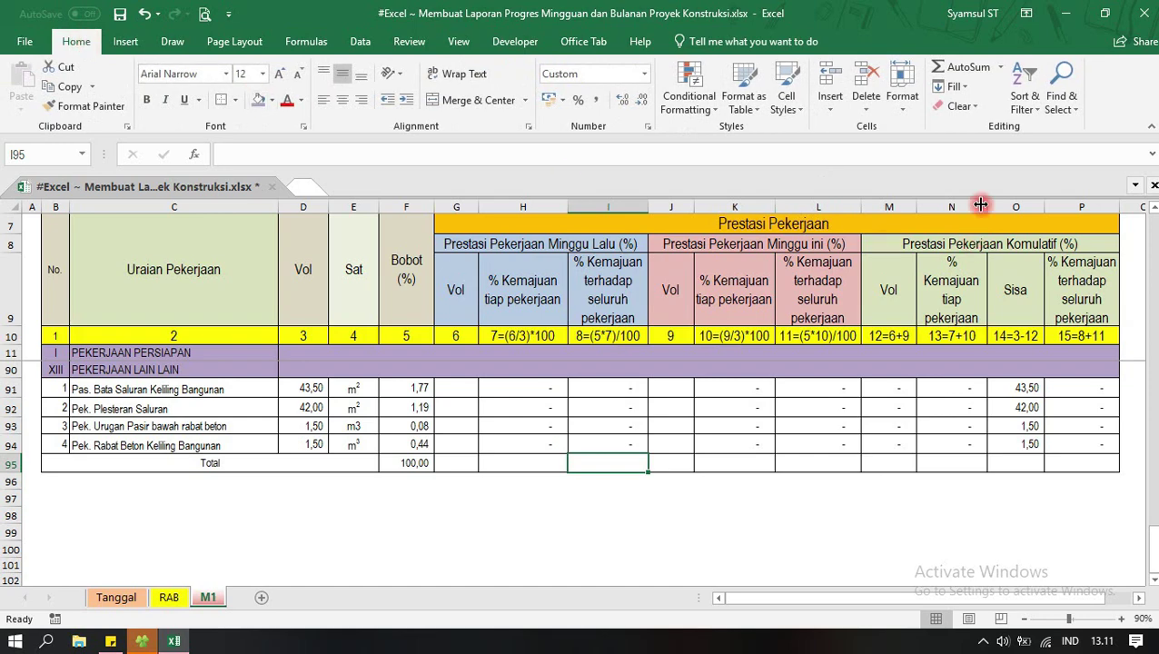
pyautogui.click(954, 67)
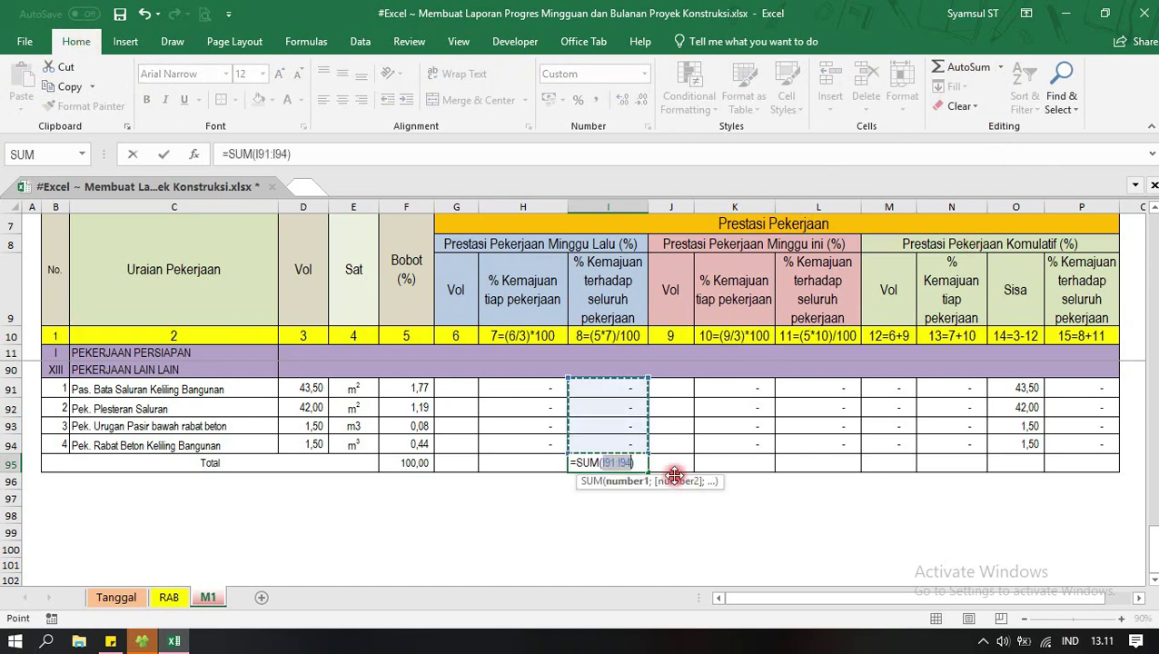
pyautogui.scroll(6, 677, 445)
pyautogui.scroll(8, 681, 425)
pyautogui.scroll(11, 681, 425)
pyautogui.scroll(1, 666, 422)
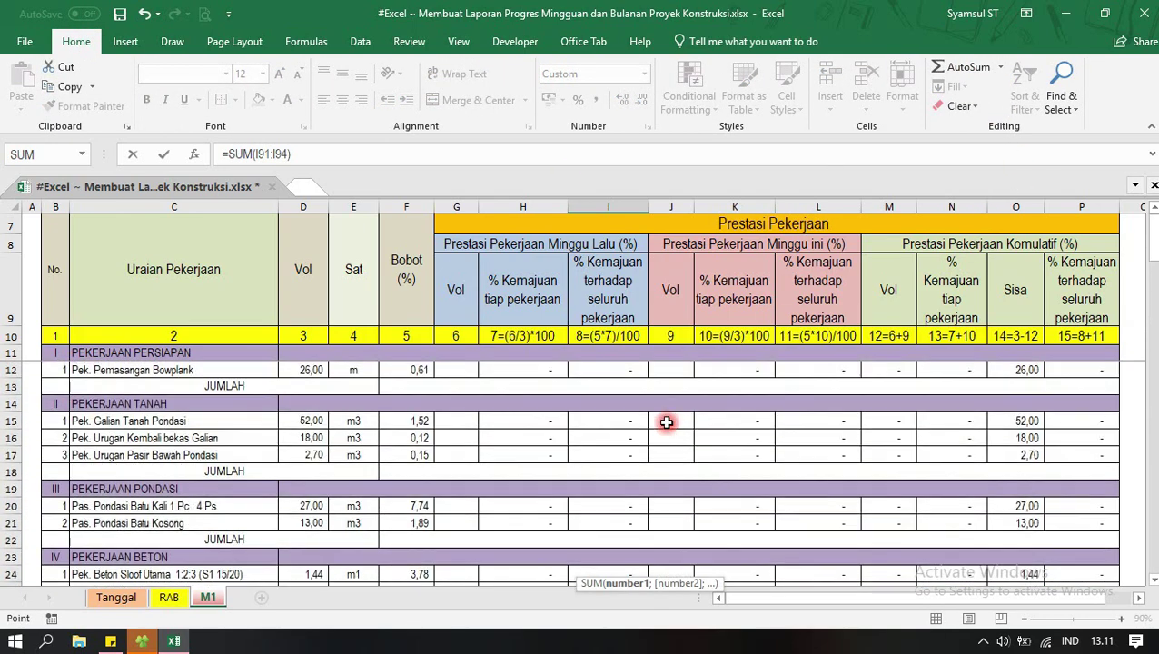
pyautogui.moveTo(616, 372)
pyautogui.mouseDown()
pyautogui.moveTo(602, 621)
pyautogui.moveTo(595, 602)
pyautogui.mouseUp()
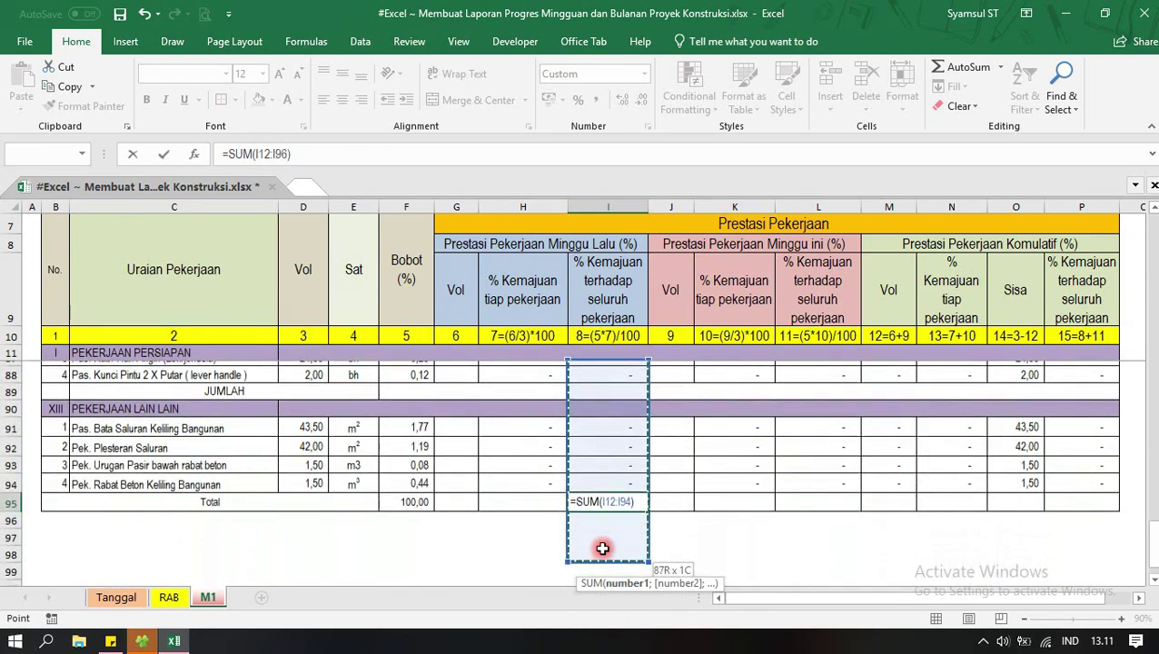
pyautogui.moveTo(595, 602); pyautogui.dragTo(615, 478)
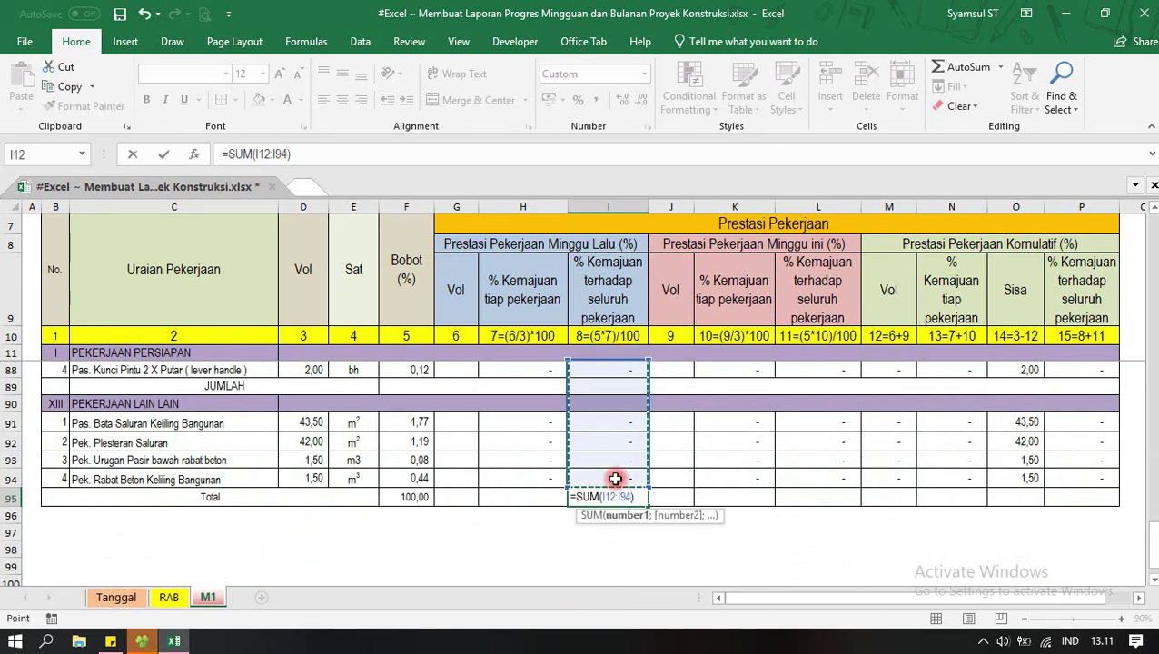
pyautogui.press('Return')
pyautogui.click(550, 500)
# Merge G95:H95 and label it 'Prestasi Tercapai Minggu Lalu'.
pyautogui.moveTo(550, 500); pyautogui.dragTo(465, 497)
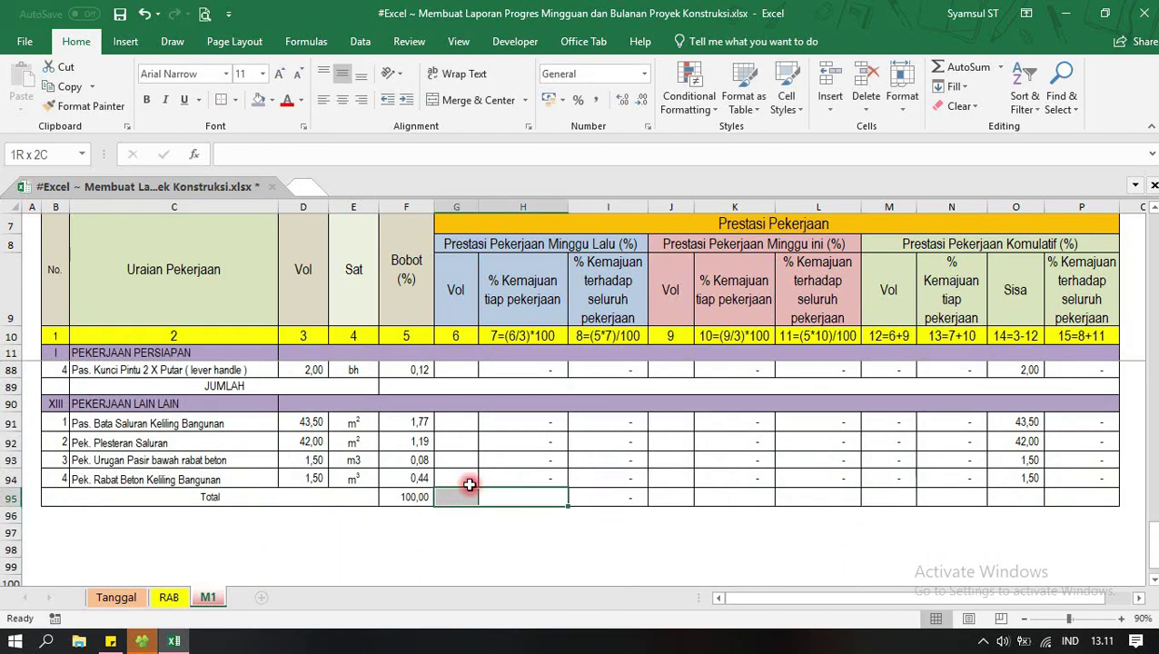
pyautogui.click(447, 100)
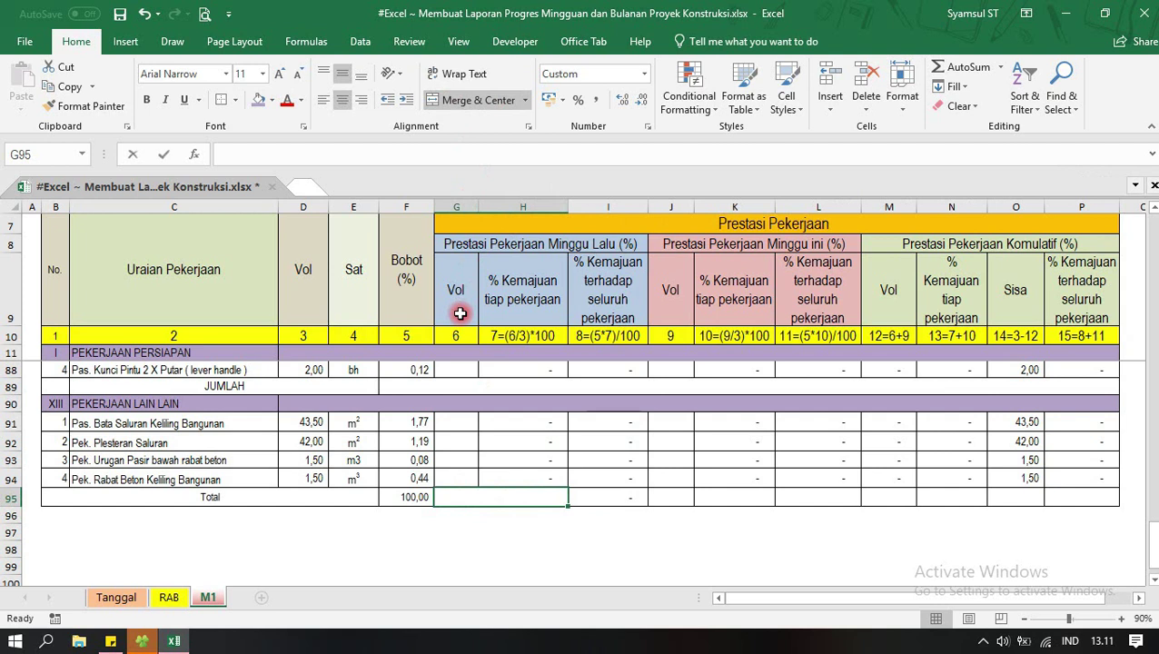
pyautogui.write('Prestasi Tercapai Mingg')
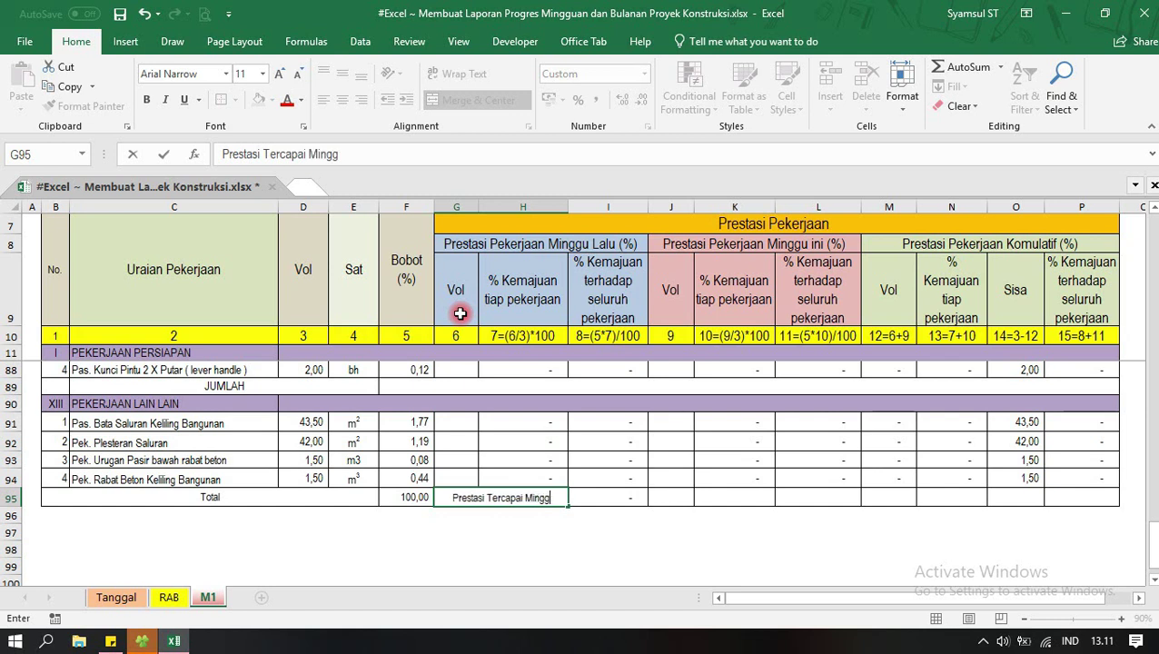
pyautogui.write('u Lalu`')
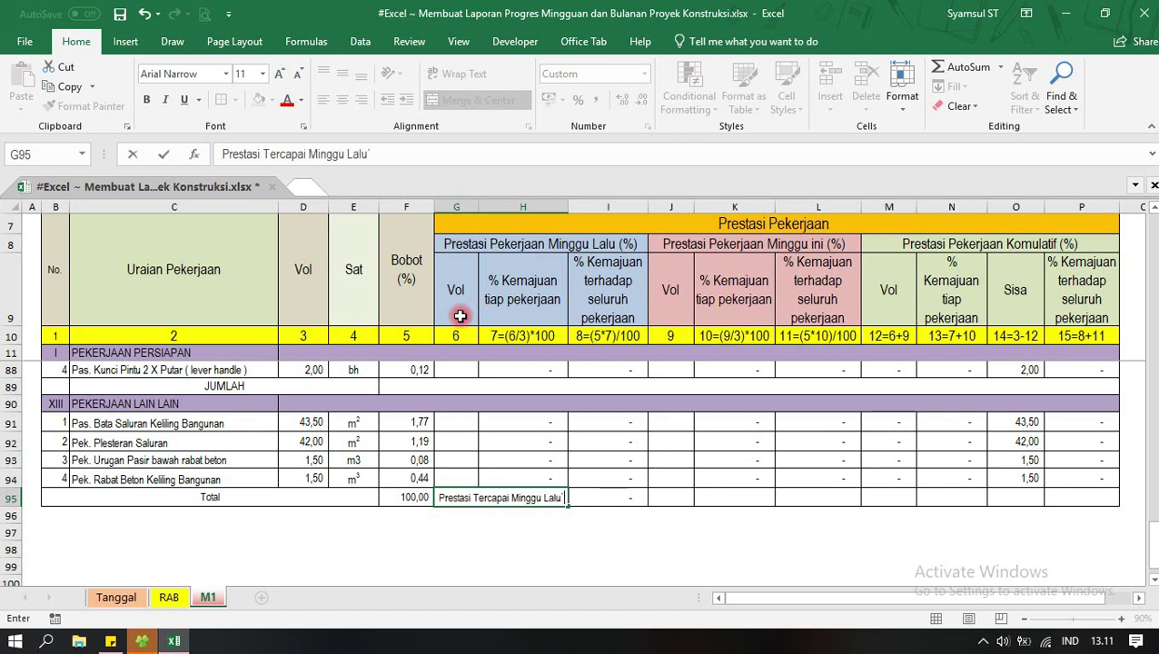
pyautogui.press('BackSpace')
pyautogui.press('Tab')
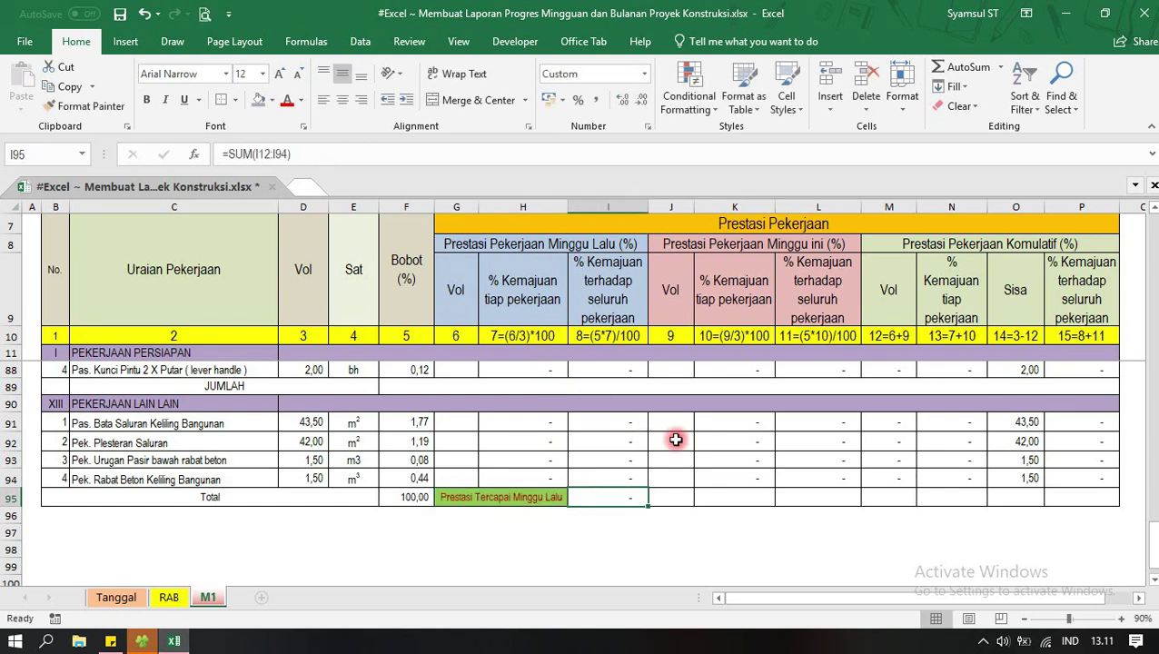
# Total column L in L95 with =SUM(L12:L94).
pyautogui.click(717, 507)
pyautogui.press('Tab')
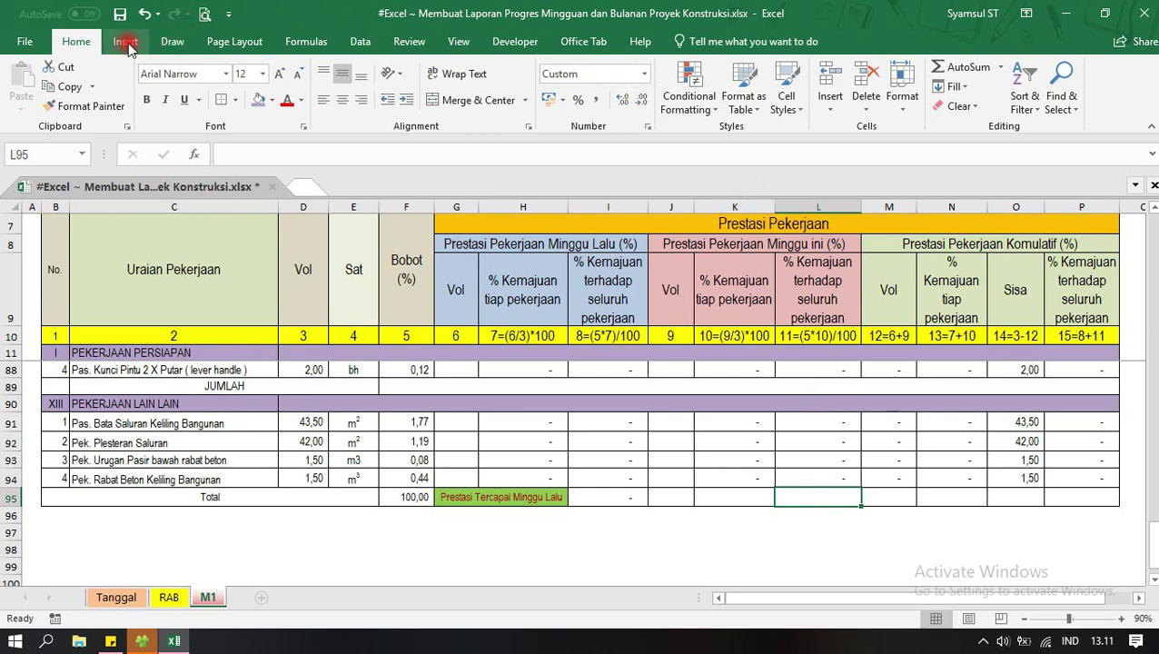
pyautogui.click(958, 67)
pyautogui.scroll(15, 806, 572)
pyautogui.scroll(10, 806, 571)
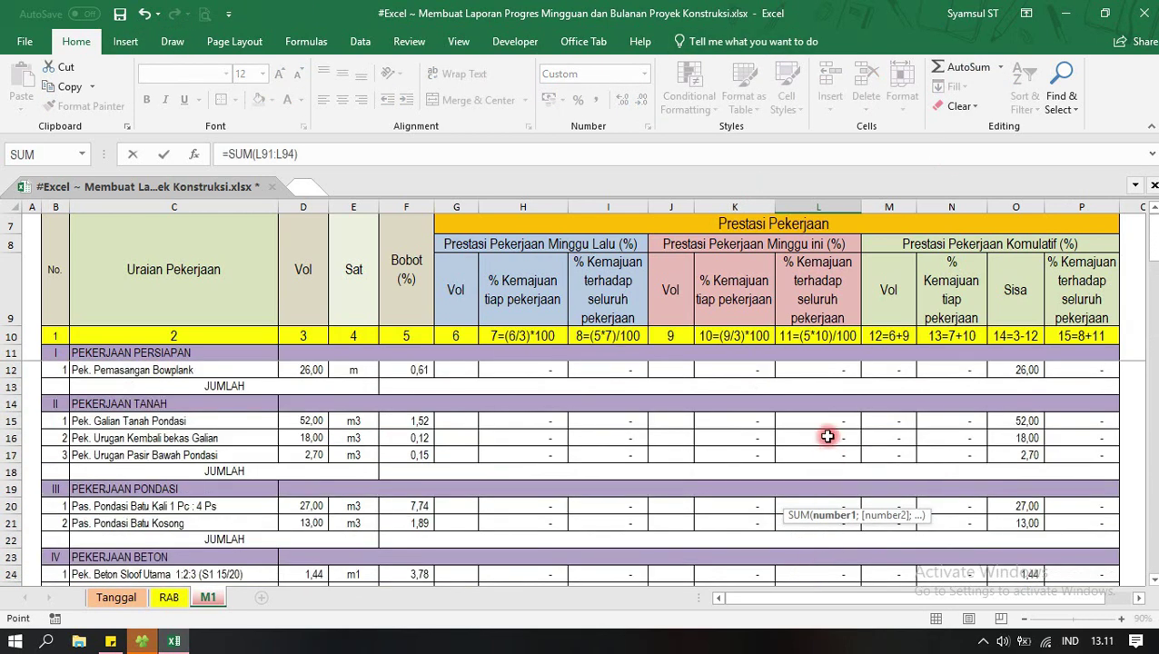
pyautogui.click(823, 370)
pyautogui.moveTo(823, 370); pyautogui.dragTo(814, 641)
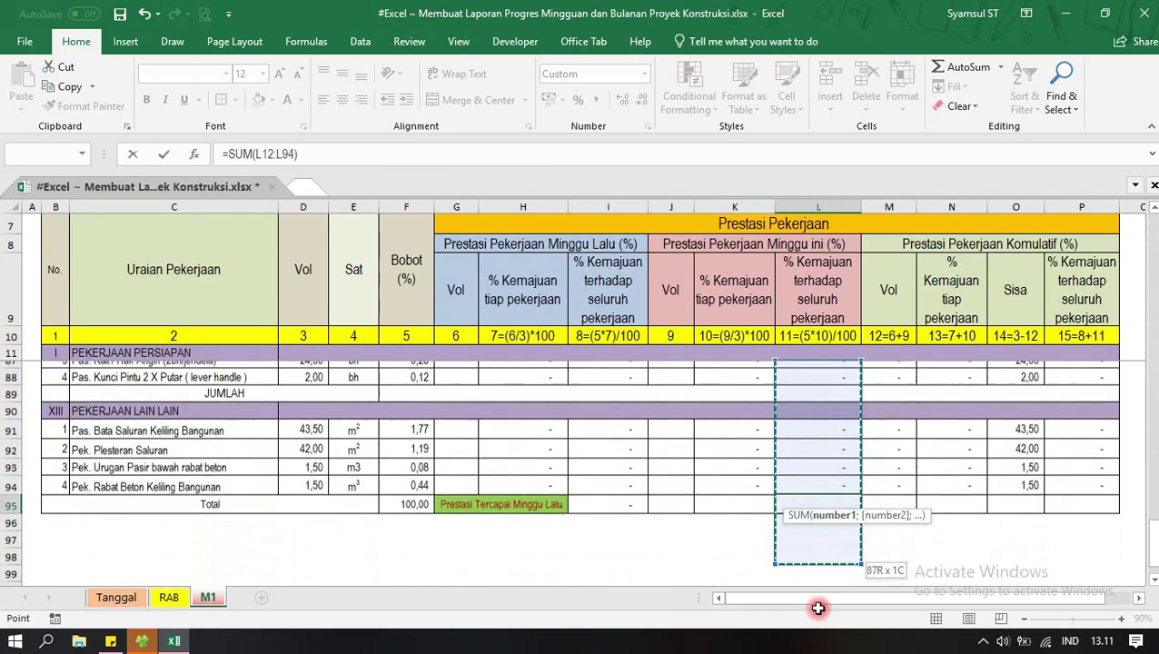
pyautogui.moveTo(815, 642); pyautogui.dragTo(835, 464)
pyautogui.press('Return')
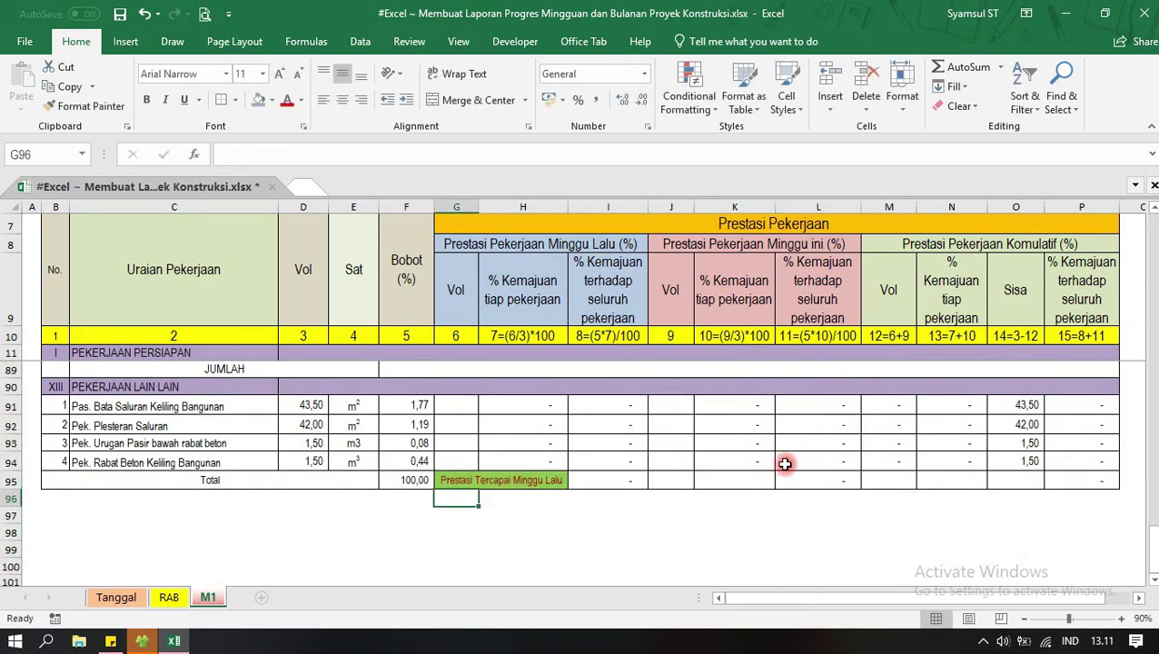
pyautogui.moveTo(681, 478); pyautogui.dragTo(727, 478)
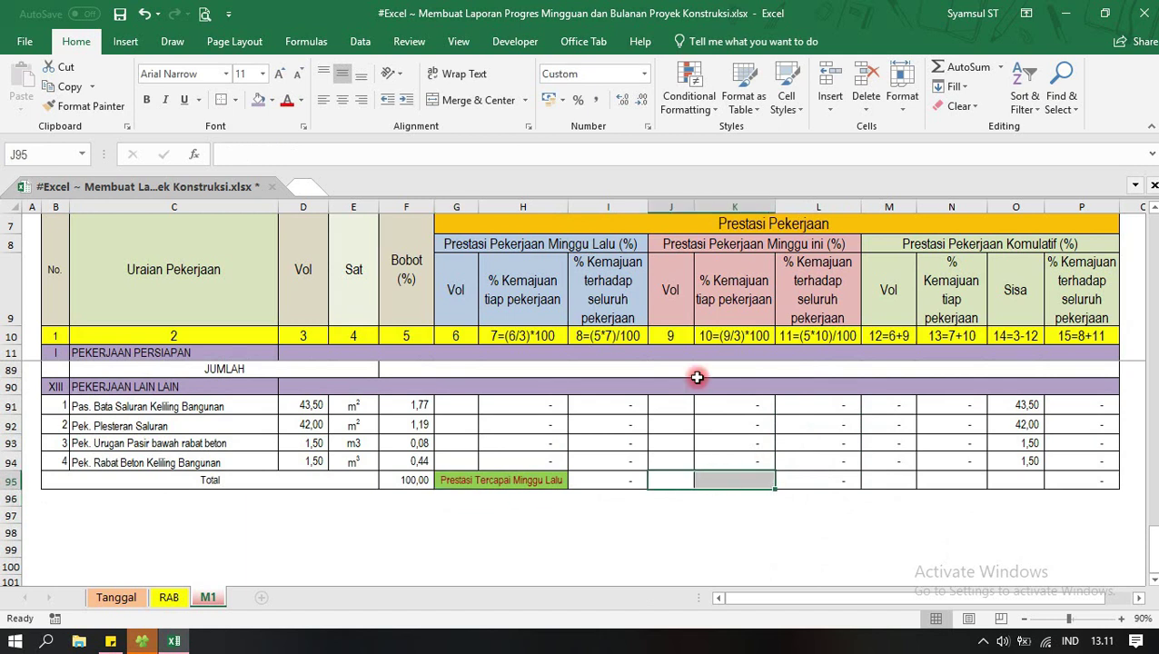
# Merge J95:K95 and label it 'Prestasi Tercapai Minggu Ini'.
pyautogui.click(463, 100)
pyautogui.write('P')
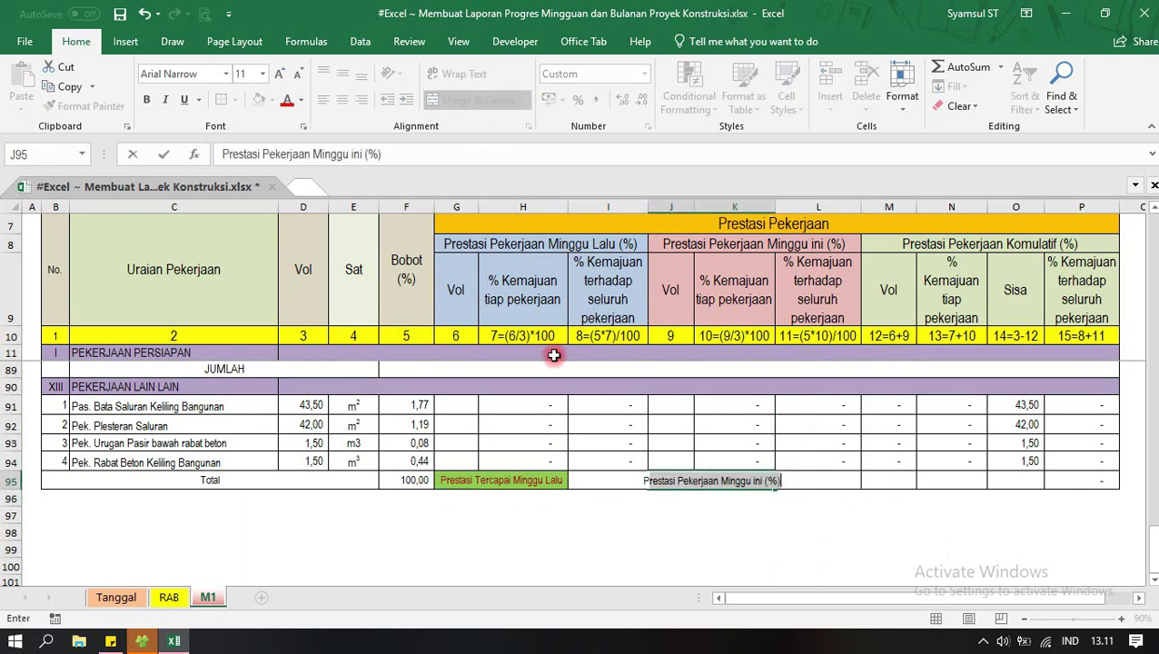
pyautogui.write('erst')
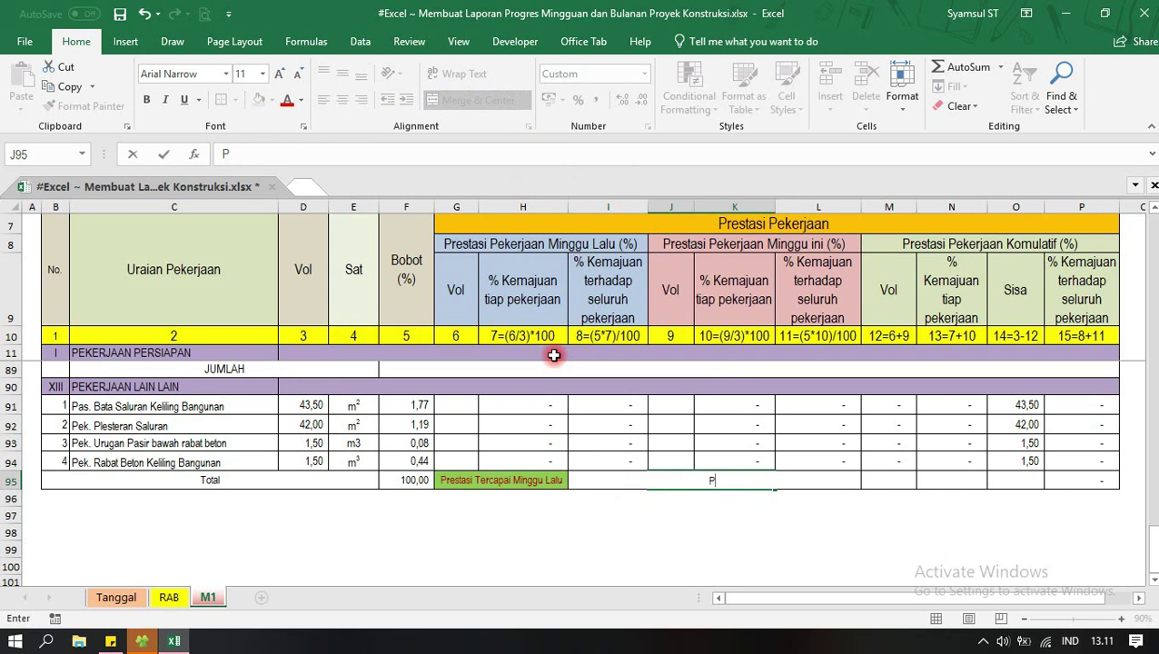
pyautogui.write('restasi Pekerjaan Minggu ini (%)')
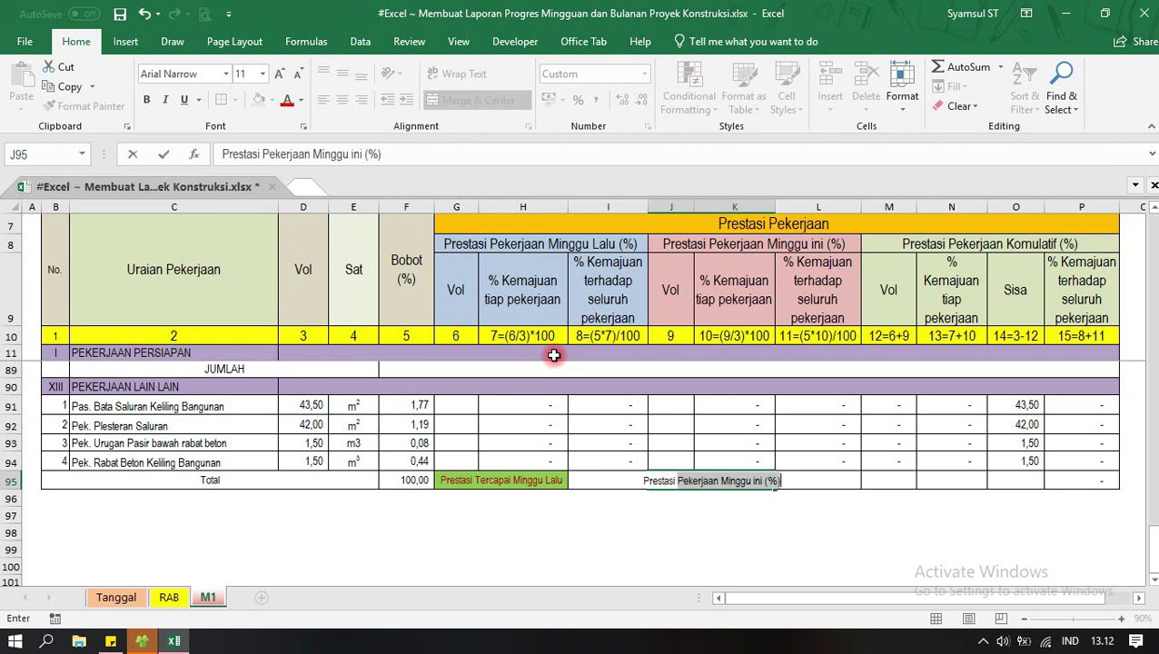
pyautogui.write('Tercapai')
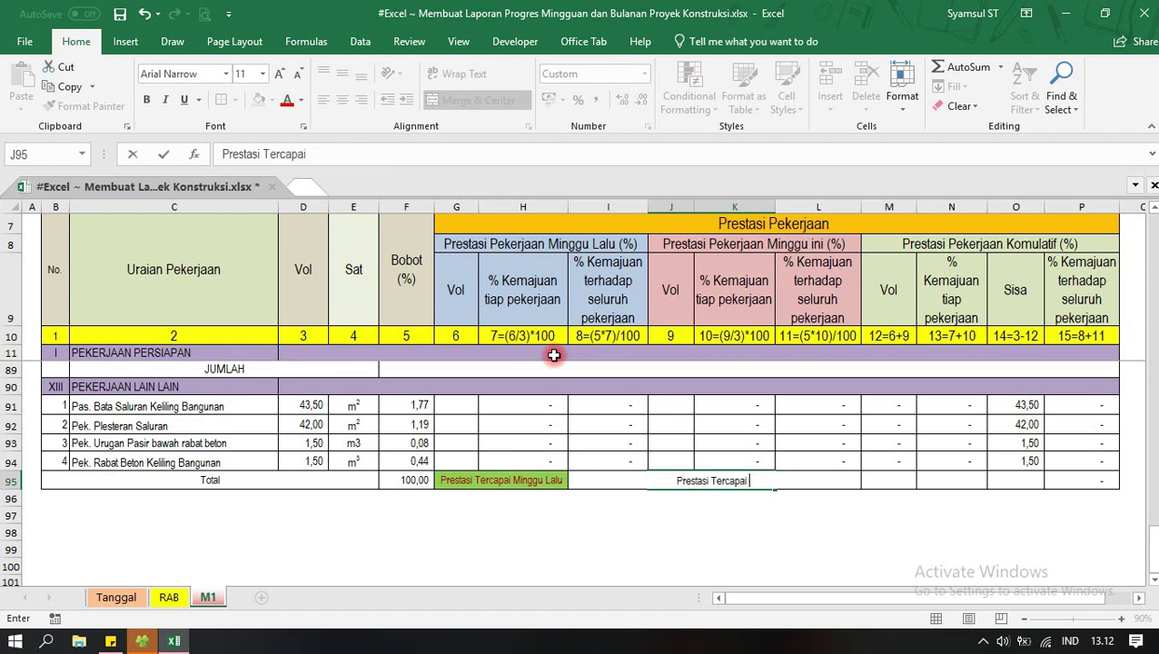
pyautogui.write('ni')
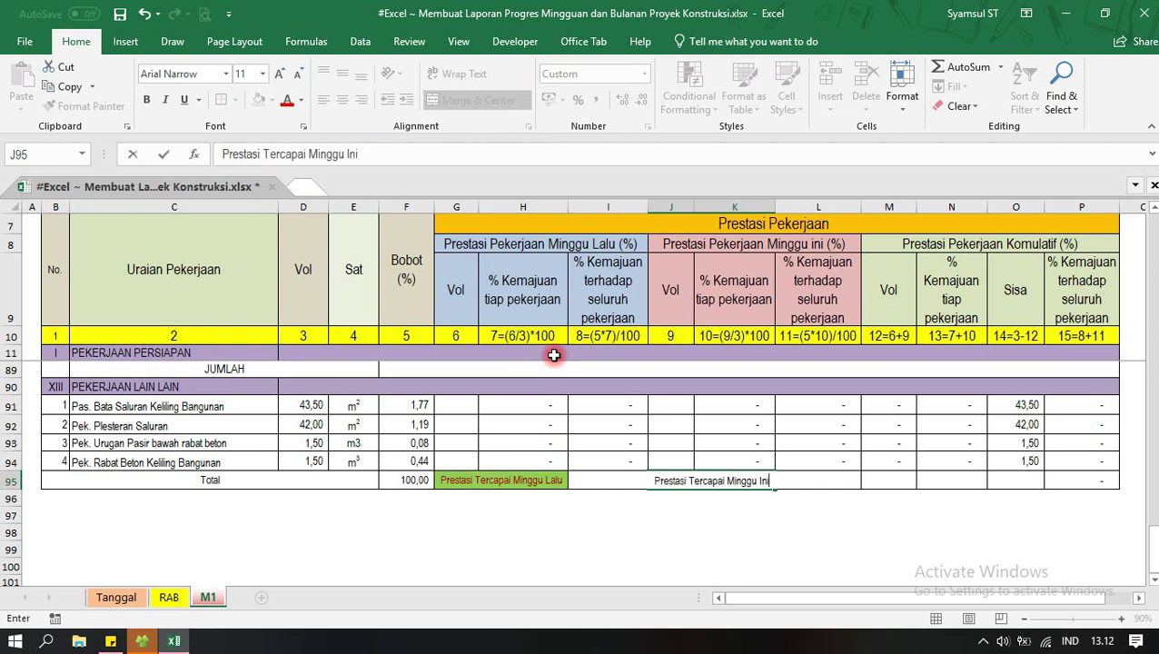
pyautogui.press('Tab')
# Total column P in P95 with =SUM(P12:P94).
pyautogui.press('Tab')
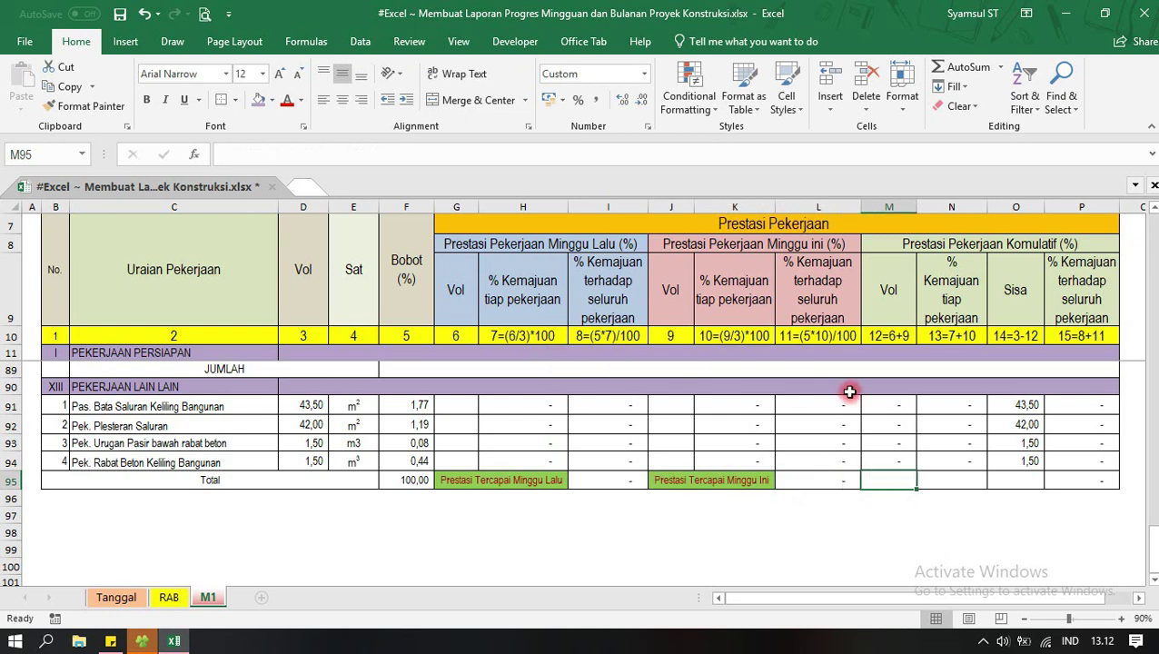
pyautogui.press('Tab')
pyautogui.click(1031, 481)
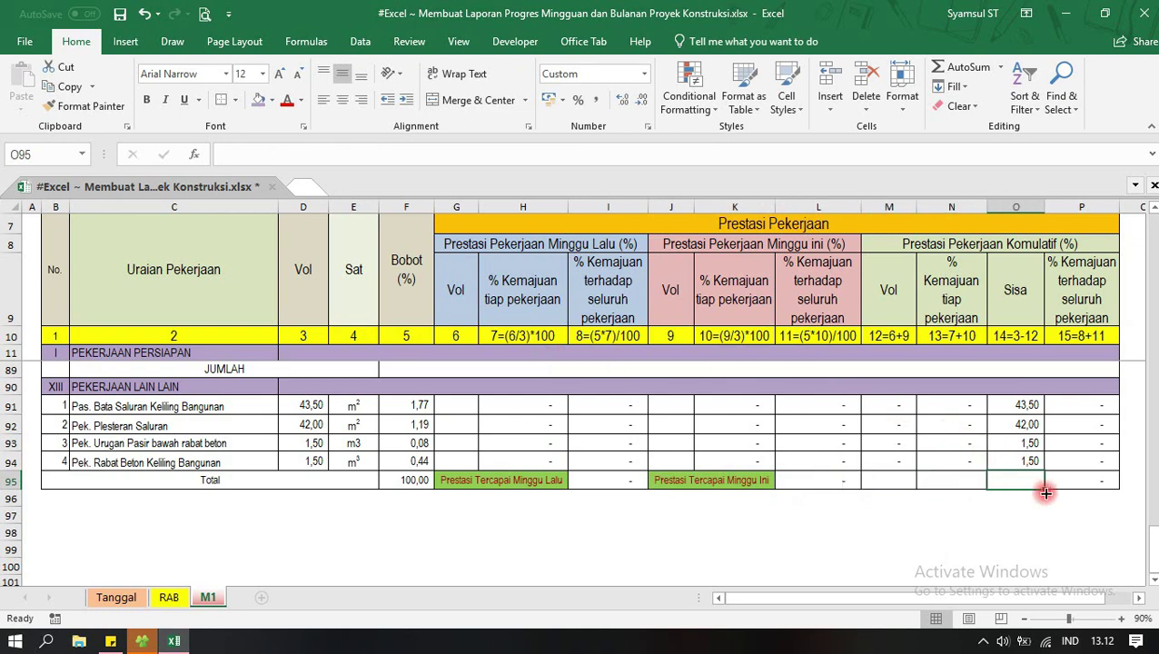
pyautogui.click(1083, 483)
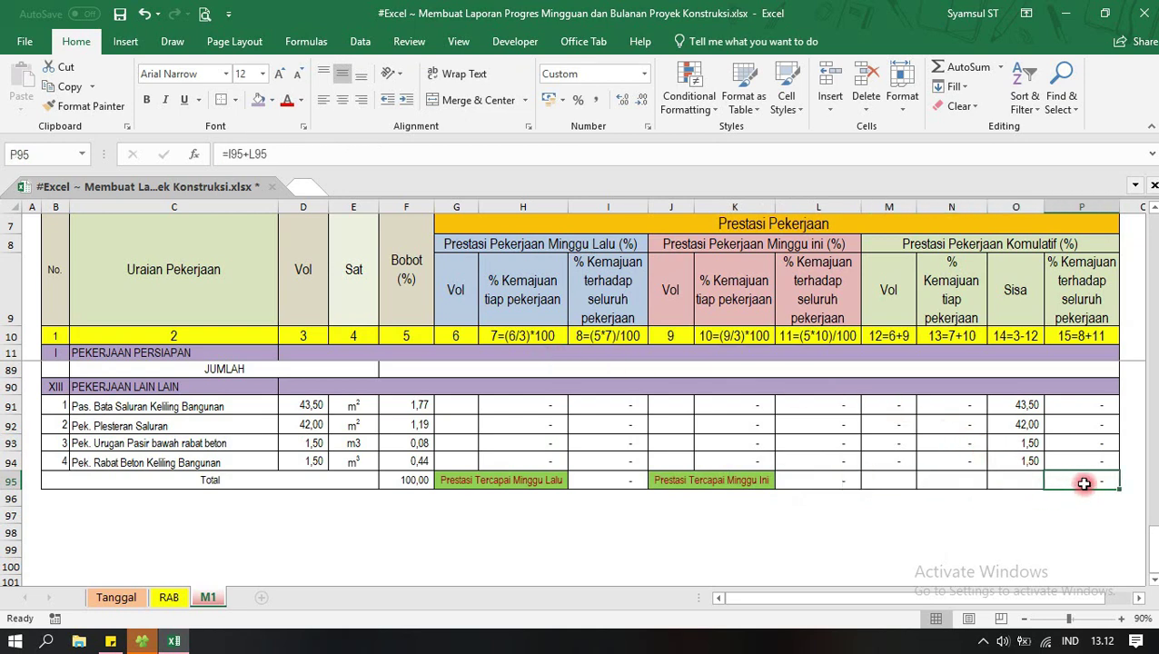
pyautogui.click(950, 66)
pyautogui.scroll(8, 1103, 483)
pyautogui.scroll(10, 1103, 484)
pyautogui.scroll(8, 1103, 483)
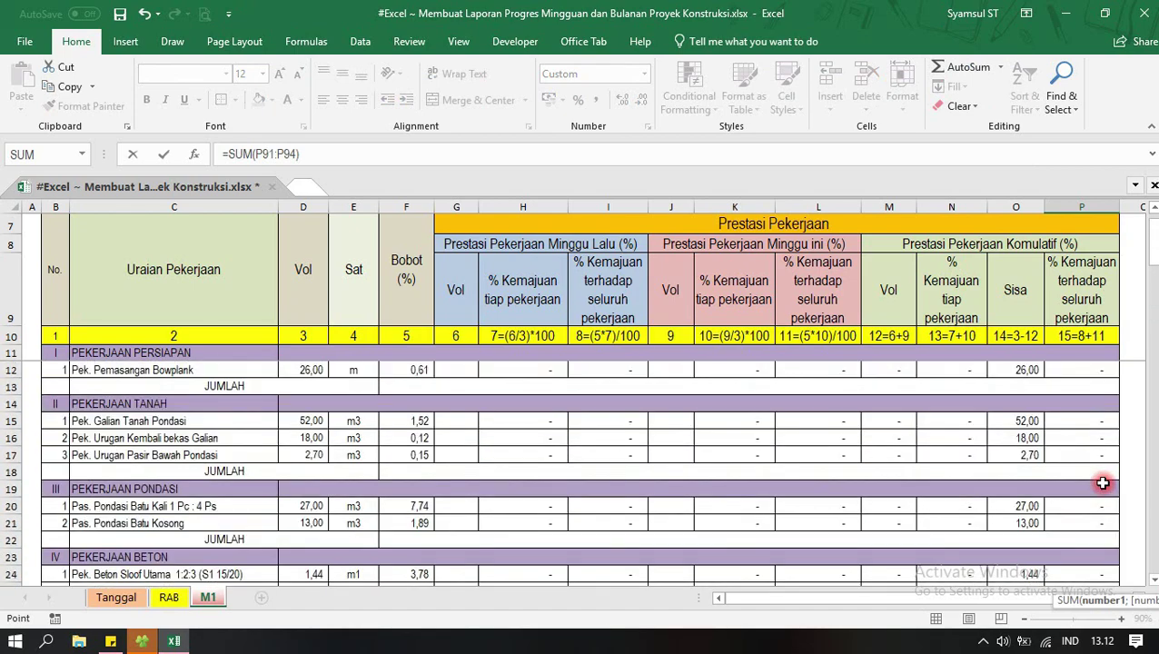
pyautogui.moveTo(1086, 371); pyautogui.dragTo(1097, 629)
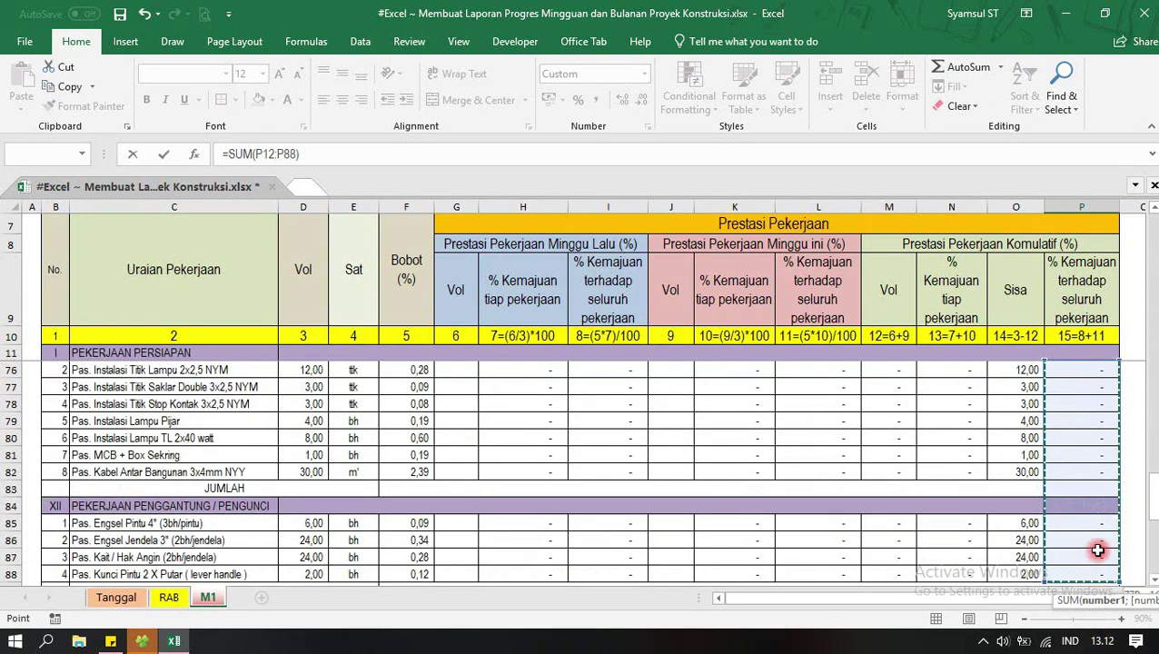
pyautogui.moveTo(1096, 630); pyautogui.dragTo(1090, 480)
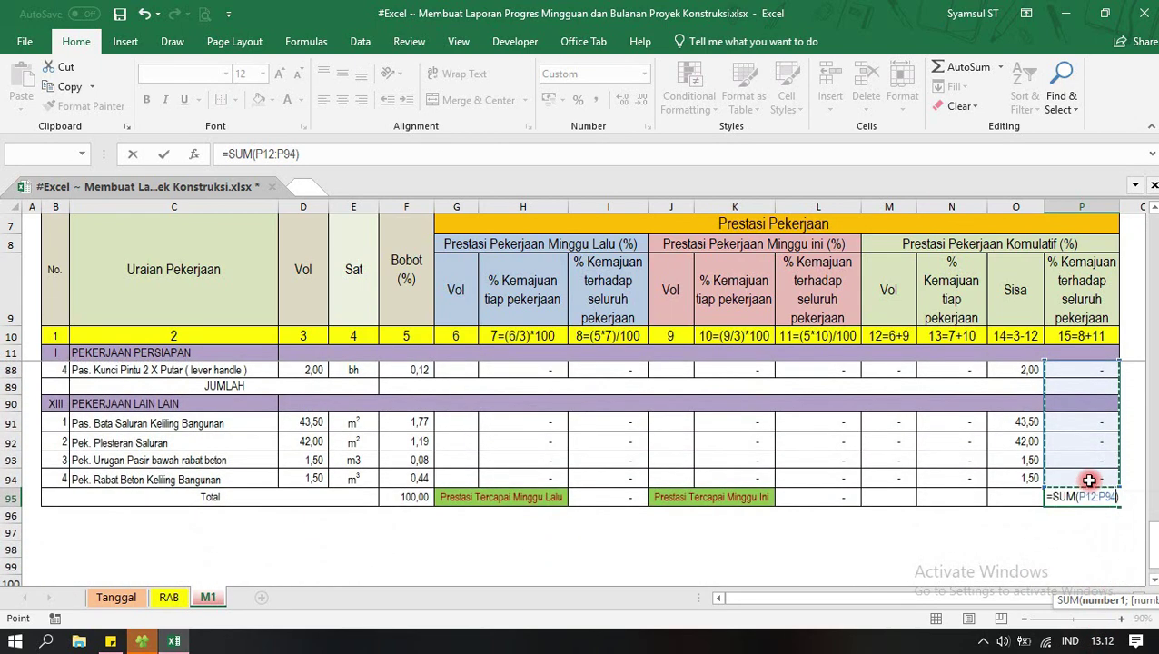
pyautogui.press('Return')
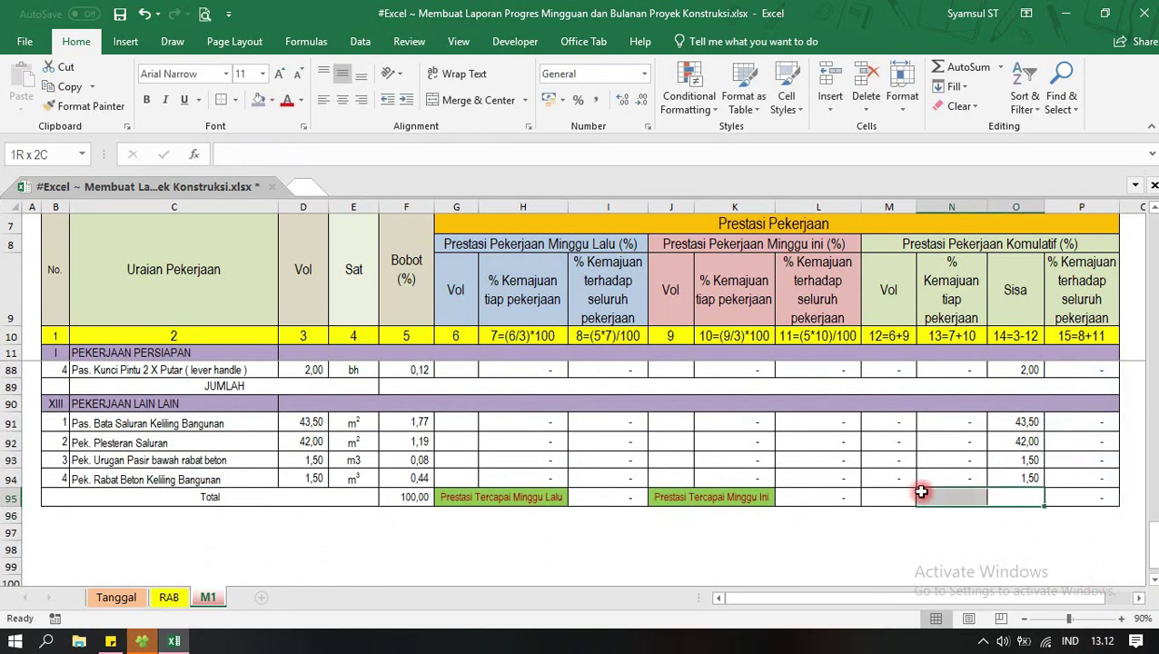
# Merge M95:O95 and label it 'Prestasi Tercapai Komulatif'.
pyautogui.moveTo(1024, 496); pyautogui.dragTo(899, 496)
pyautogui.click(443, 101)
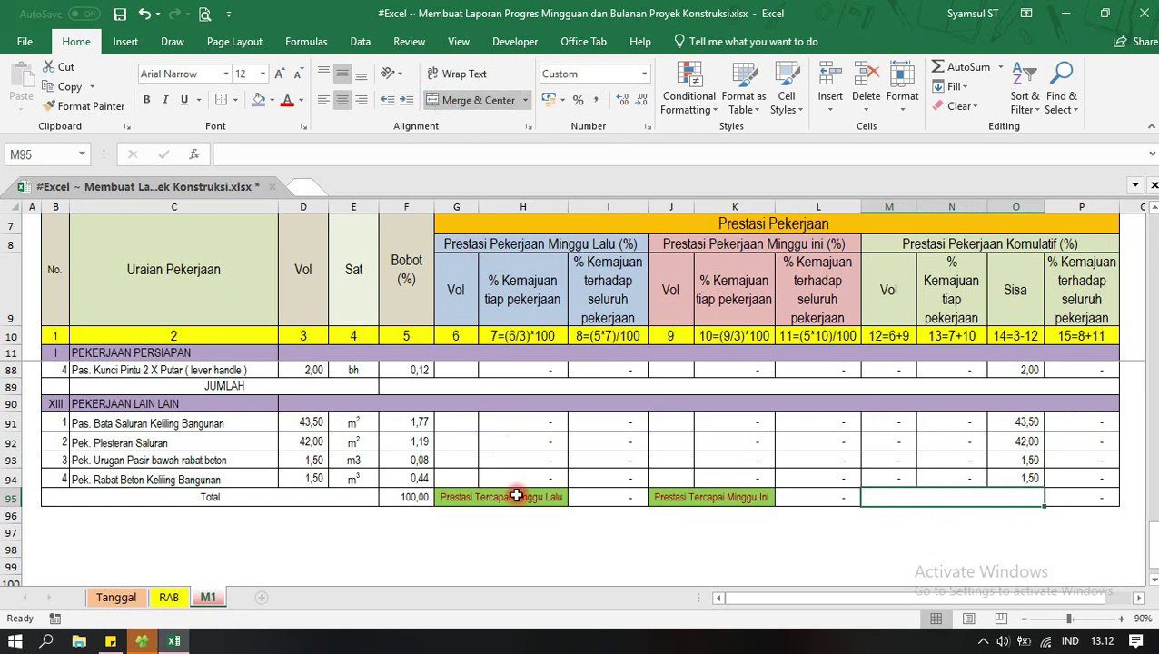
pyautogui.press('F2')
pyautogui.write('Prestasi P')
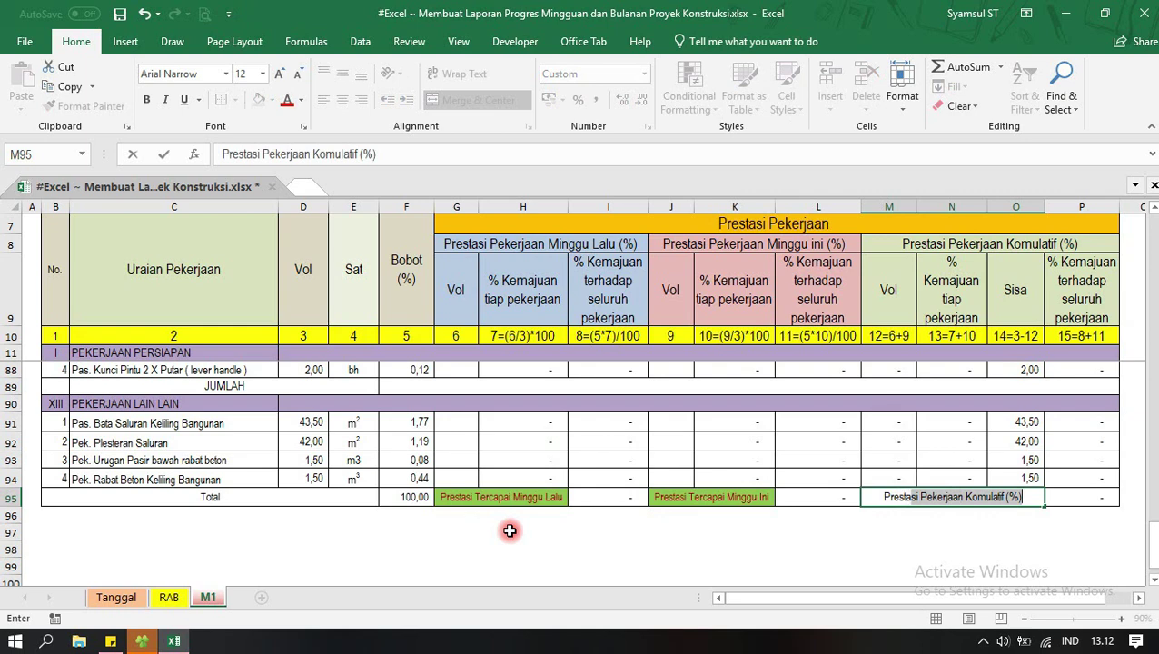
pyautogui.write('Tercapai')
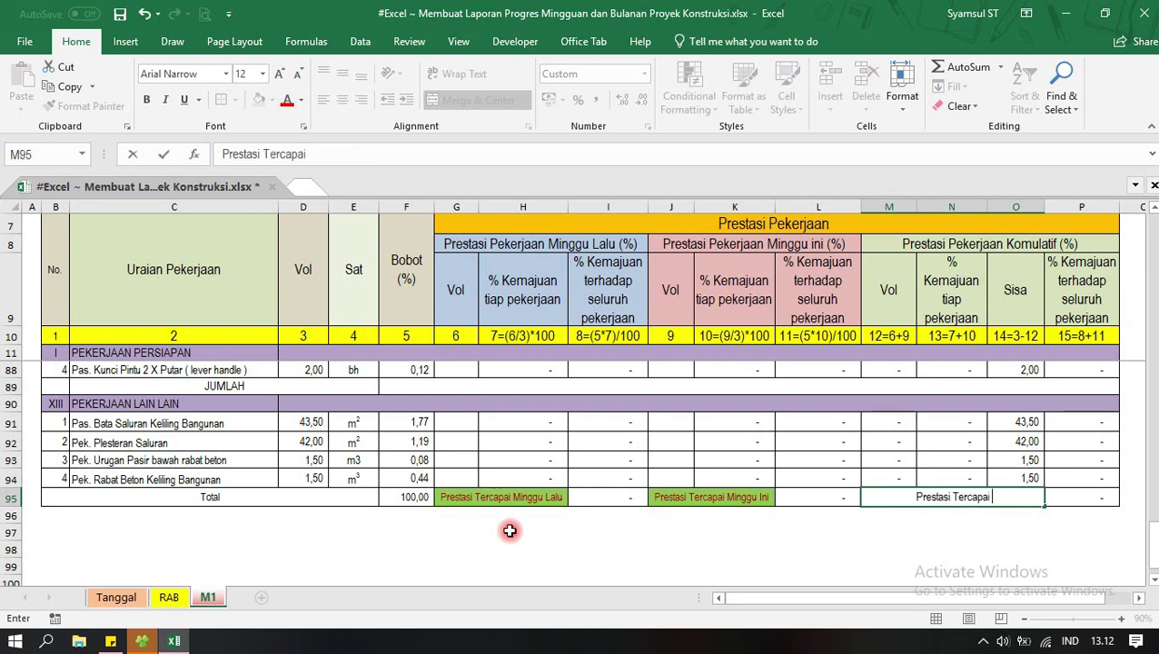
pyautogui.write('omulatif')
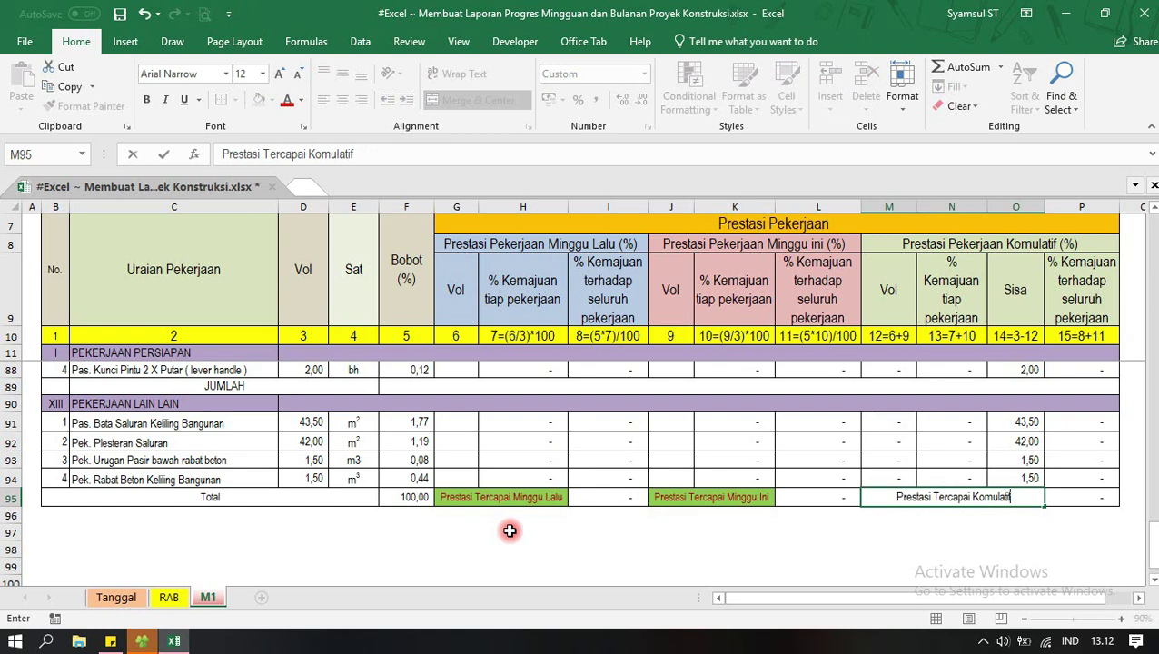
pyautogui.press('Return')
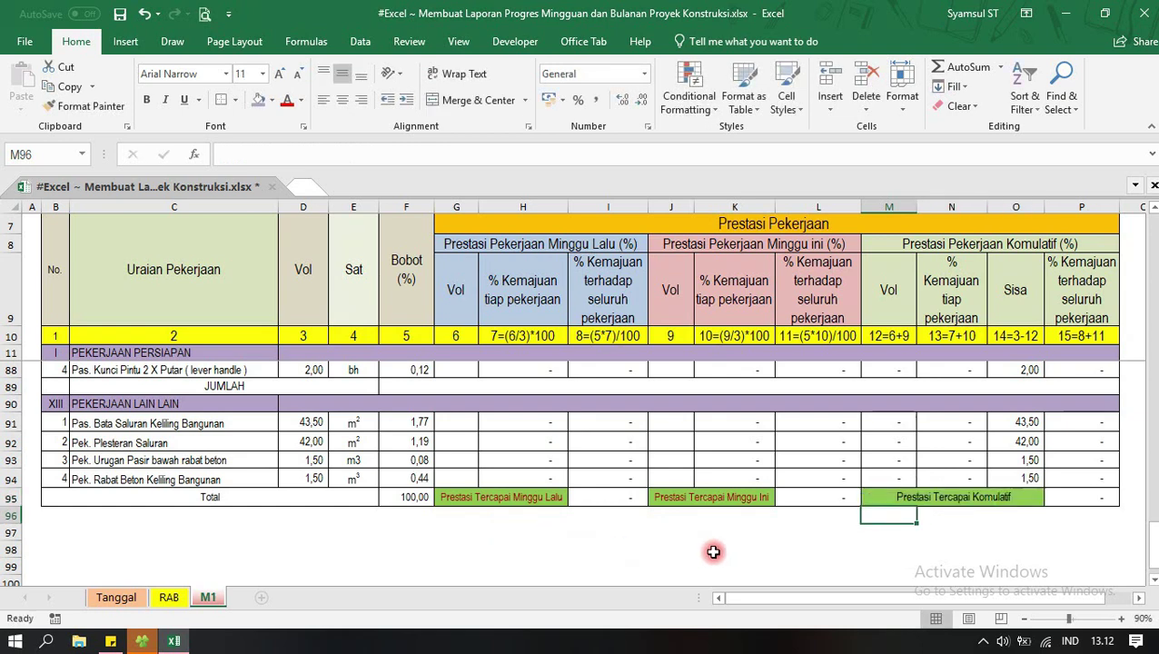
pyautogui.scroll(5, 500, 425)
pyautogui.scroll(12, 499, 425)
pyautogui.scroll(8, 499, 424)
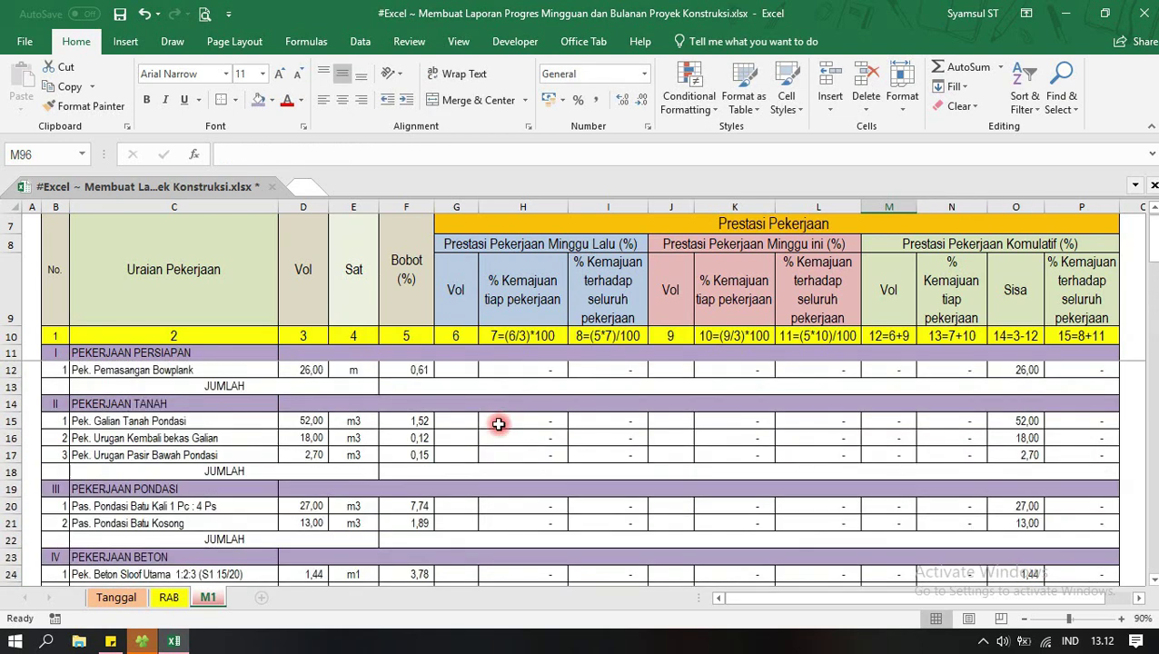
pyautogui.click(496, 420)
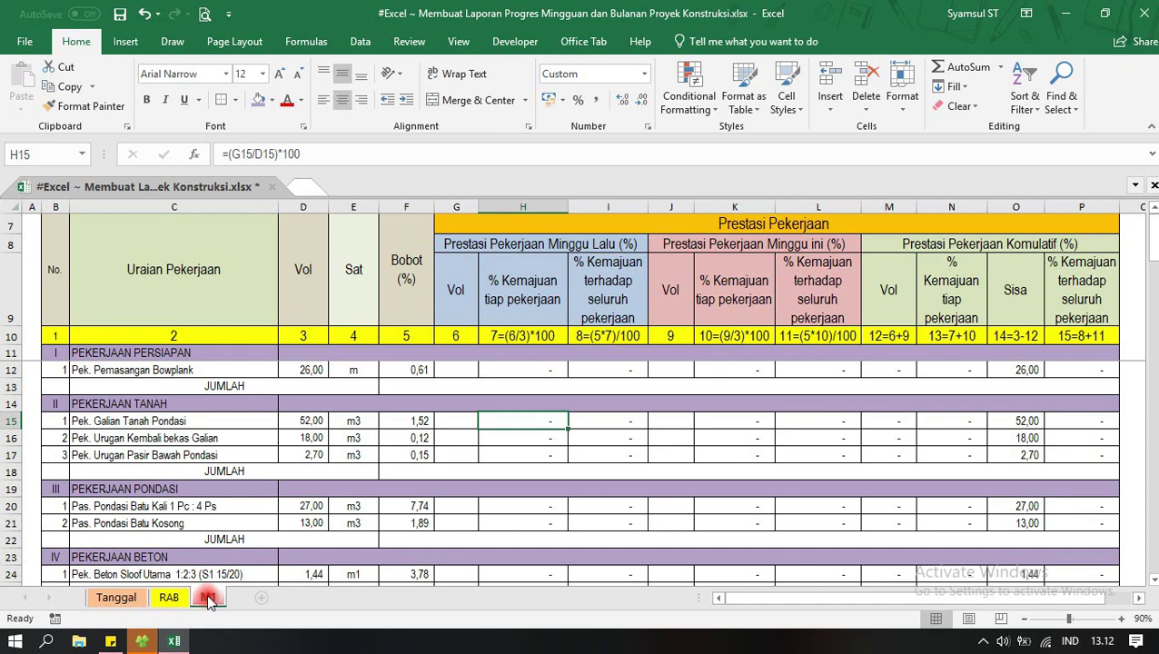
pyautogui.click(728, 245)
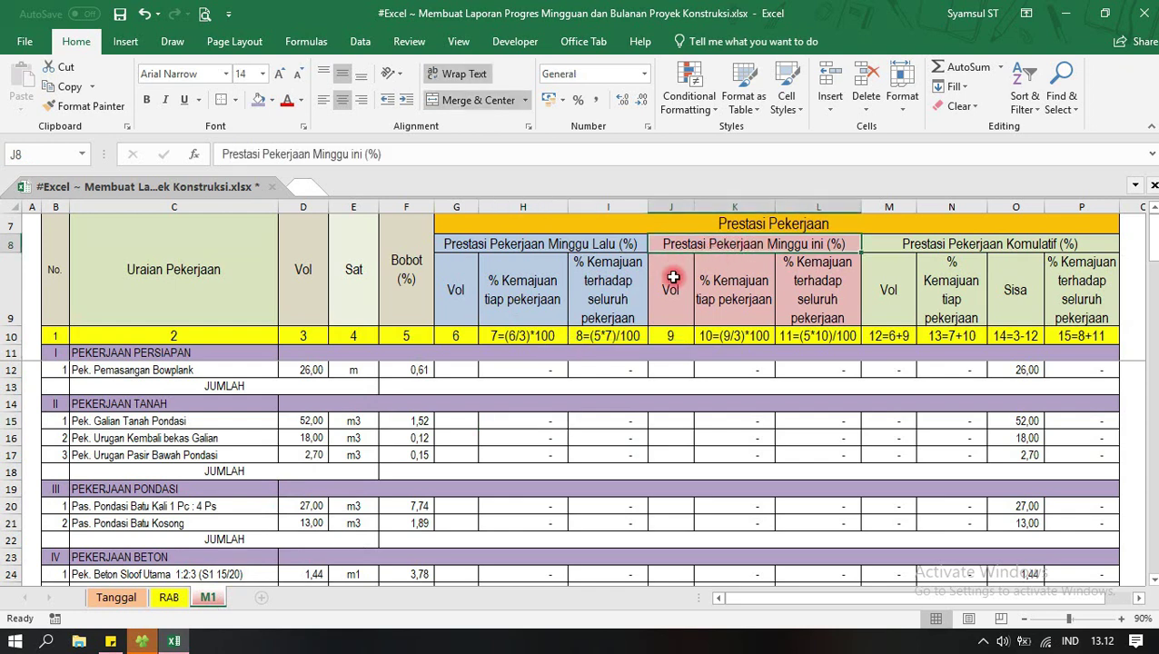
pyautogui.click(672, 277)
pyautogui.click(740, 245)
pyautogui.click(604, 243)
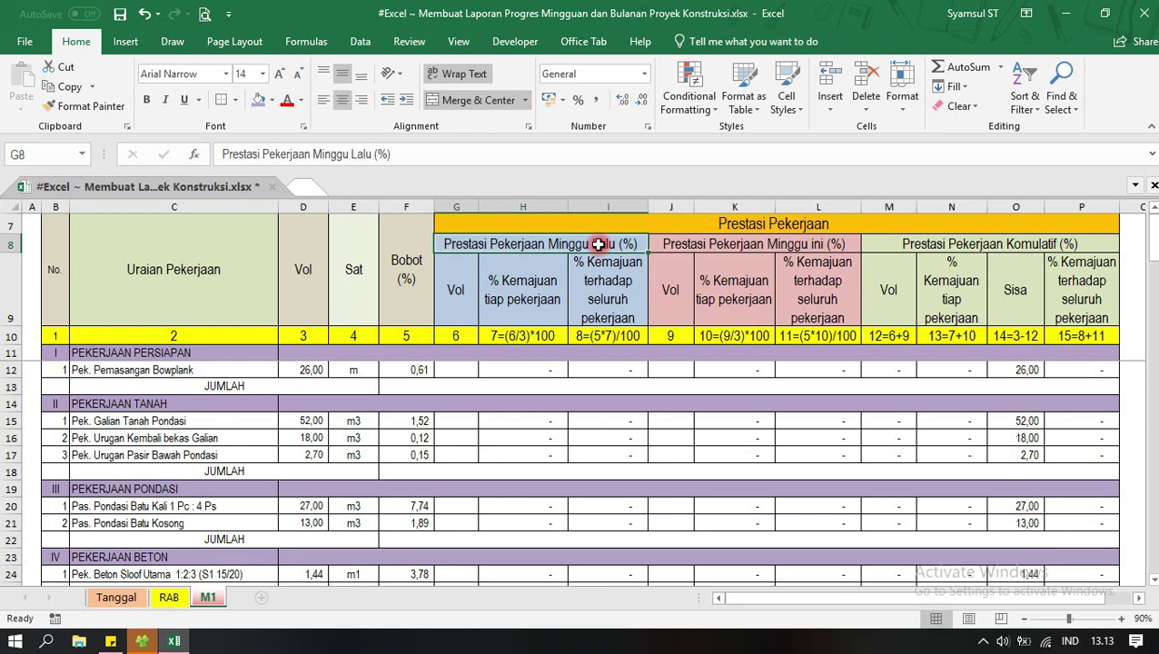
pyautogui.click(754, 247)
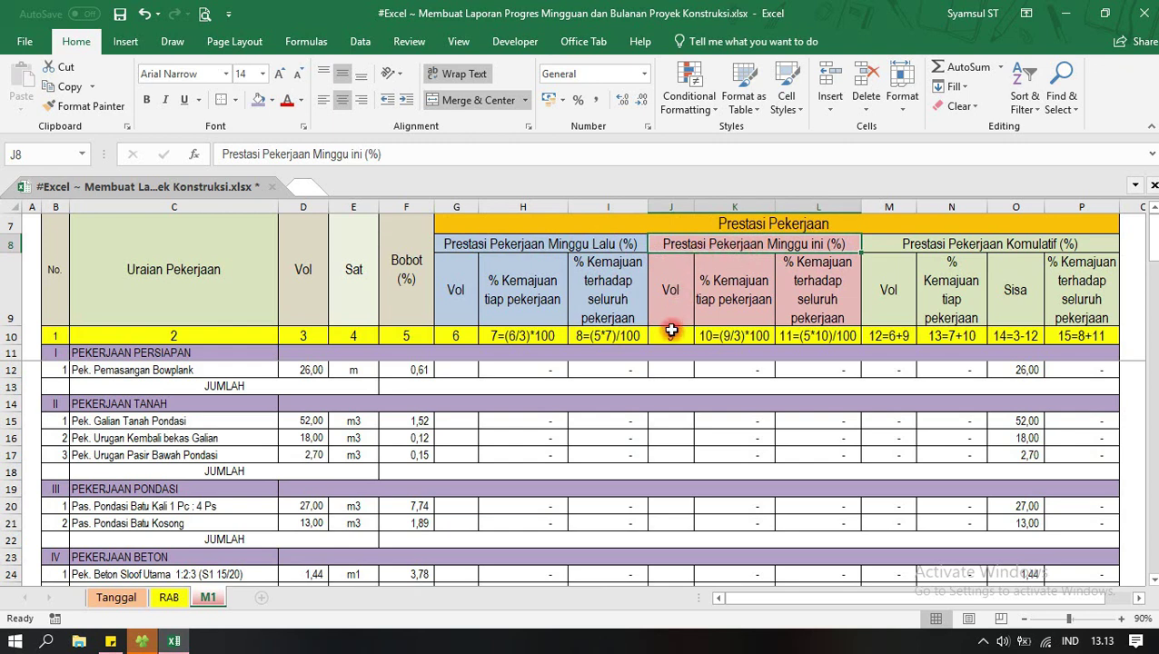
pyautogui.write('9')
pyautogui.click(674, 294)
pyautogui.click(671, 370)
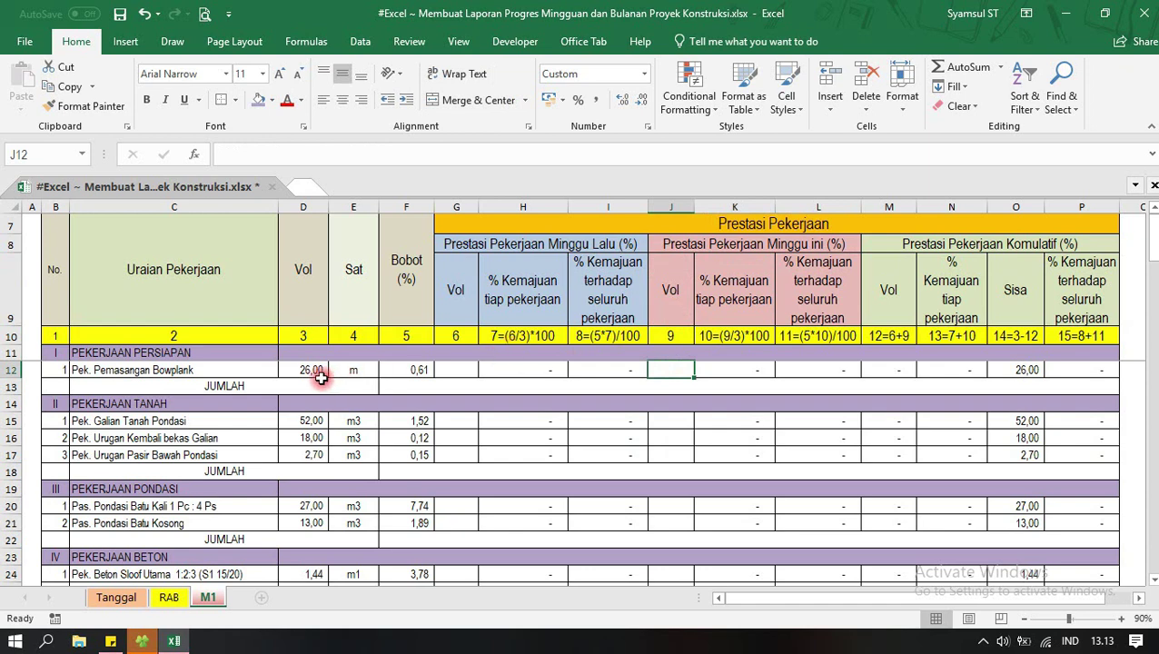
pyautogui.click(311, 369)
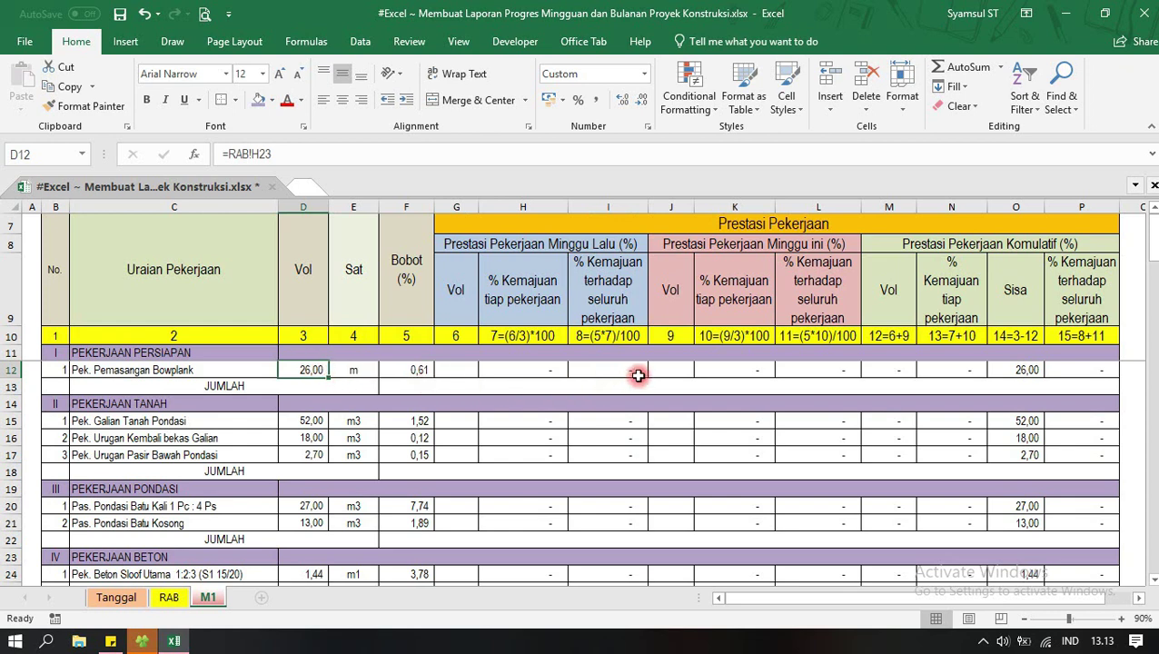
pyautogui.click(668, 370)
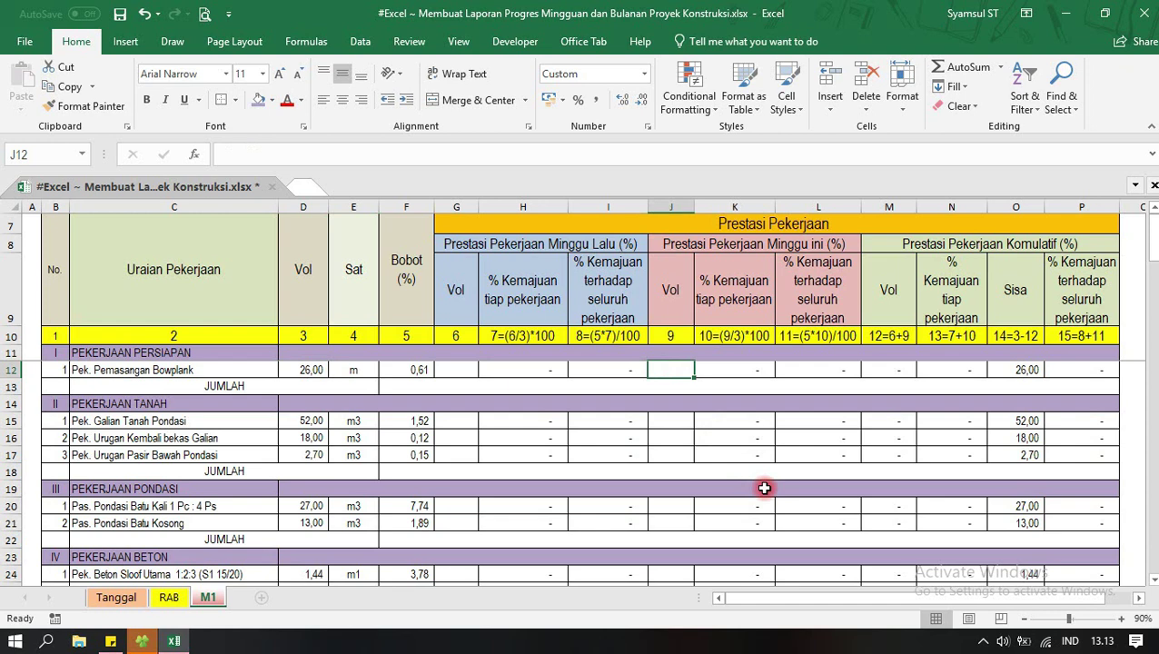
# Enter 26 as this week's bowplank volume in J12 and check L12's progress formula.
pyautogui.doubleClick(676, 370)
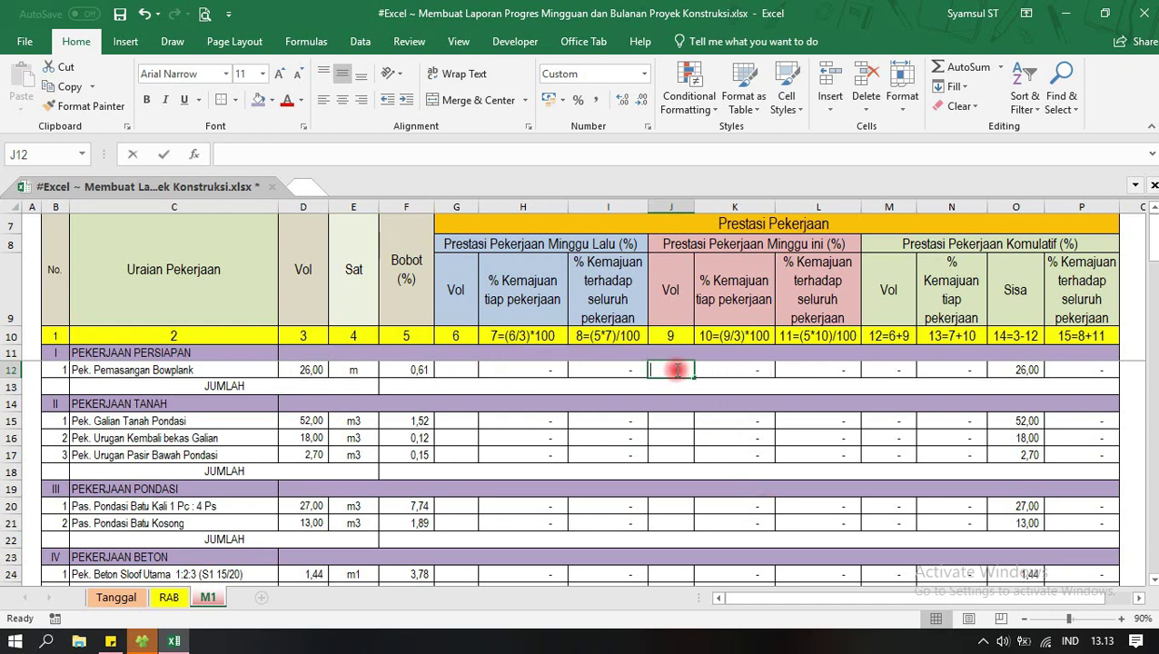
pyautogui.write('26')
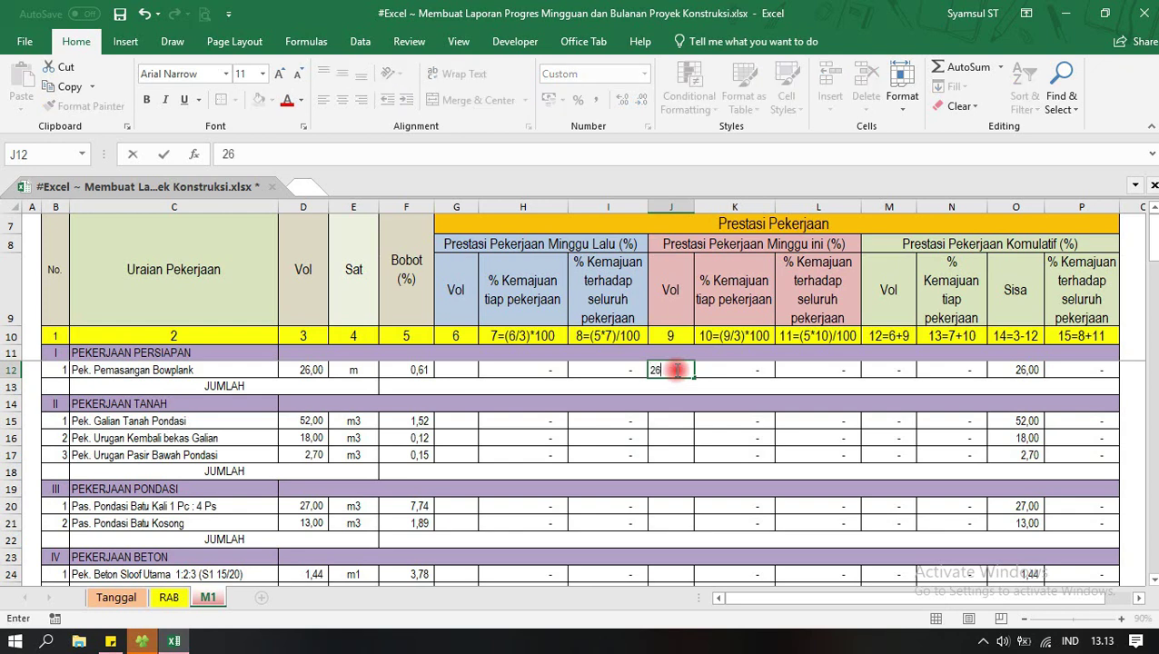
pyautogui.press('Return')
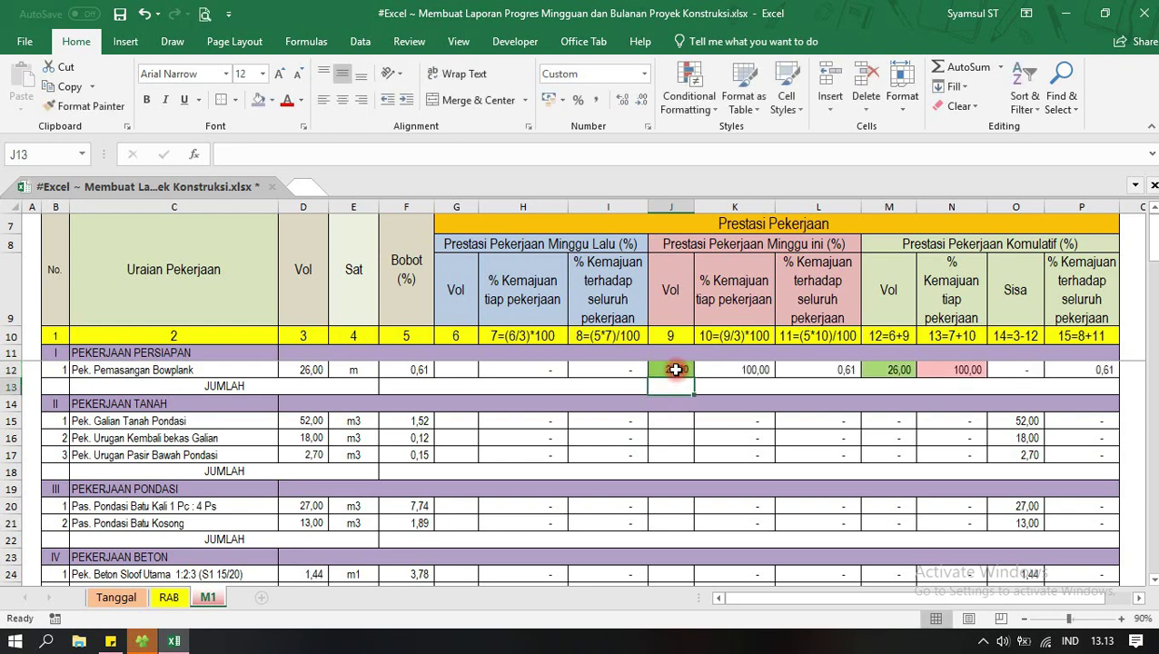
pyautogui.click(677, 369)
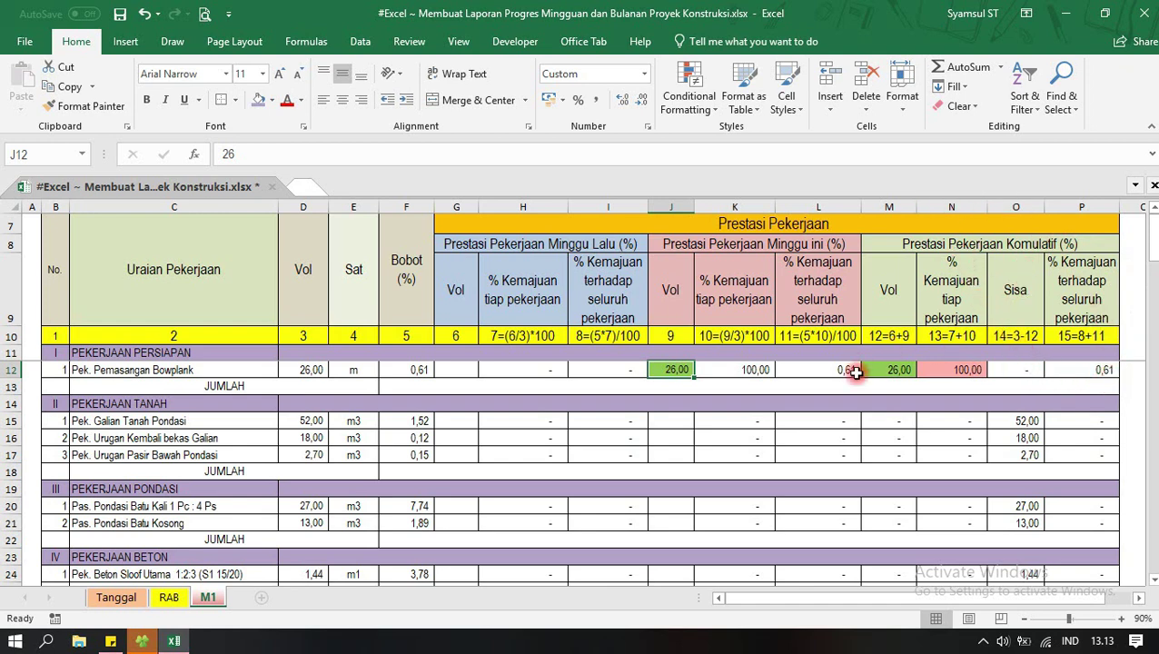
pyautogui.click(834, 369)
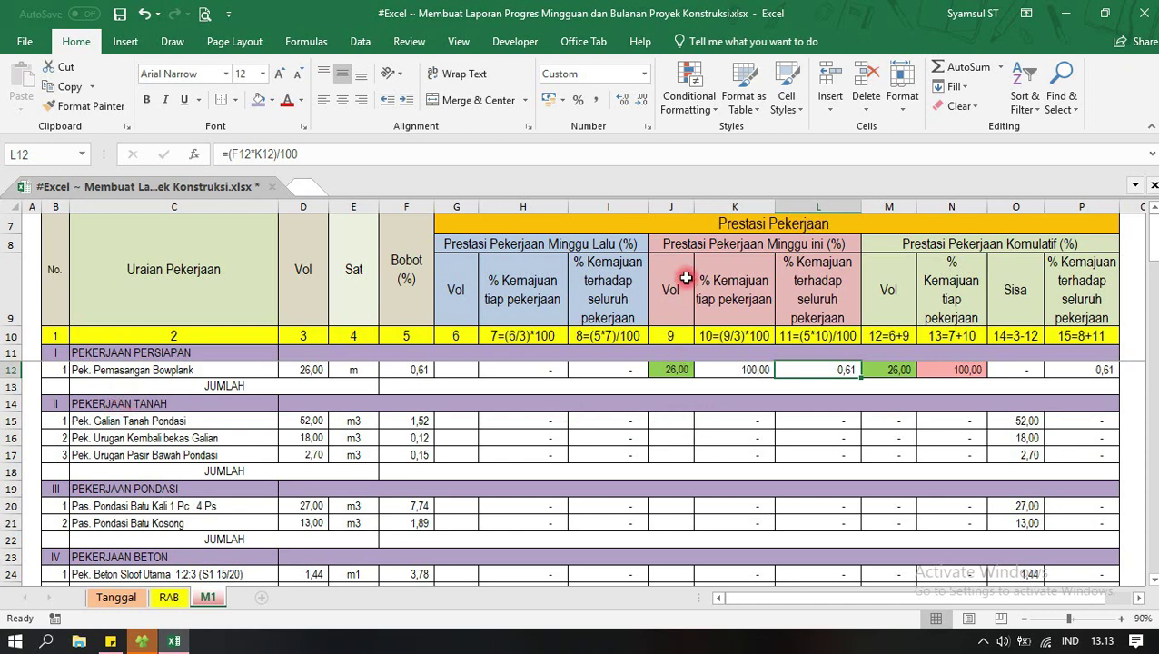
pyautogui.click(677, 246)
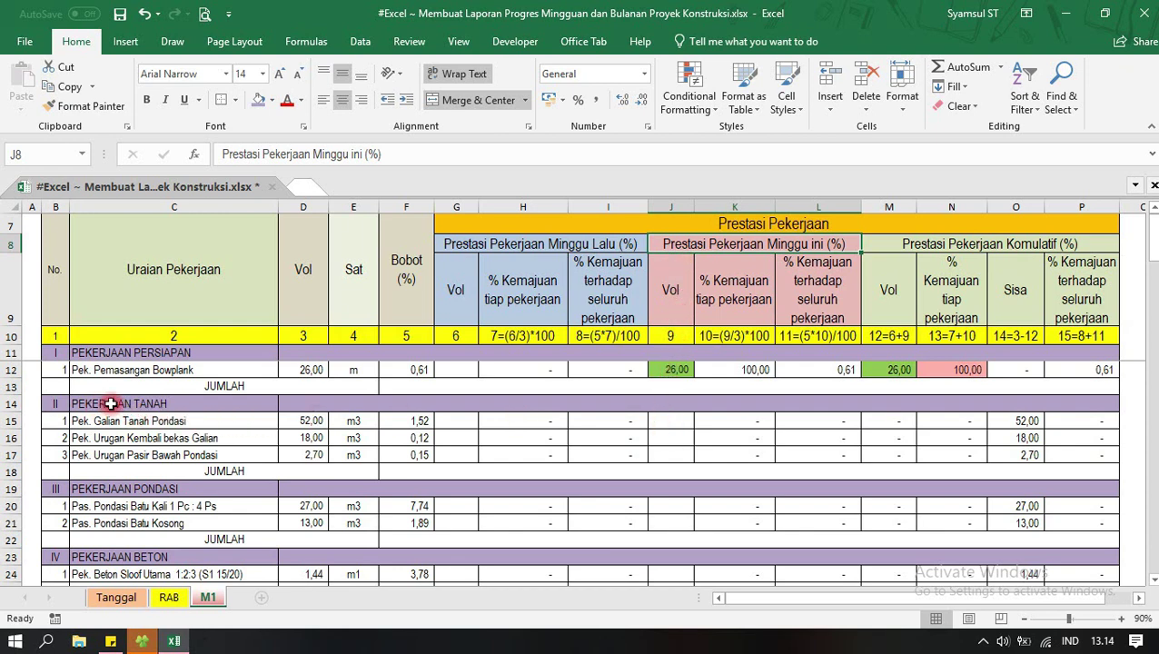
# Enter this week's volumes 52 in J15 and 2,7 in J17.
pyautogui.click(677, 422)
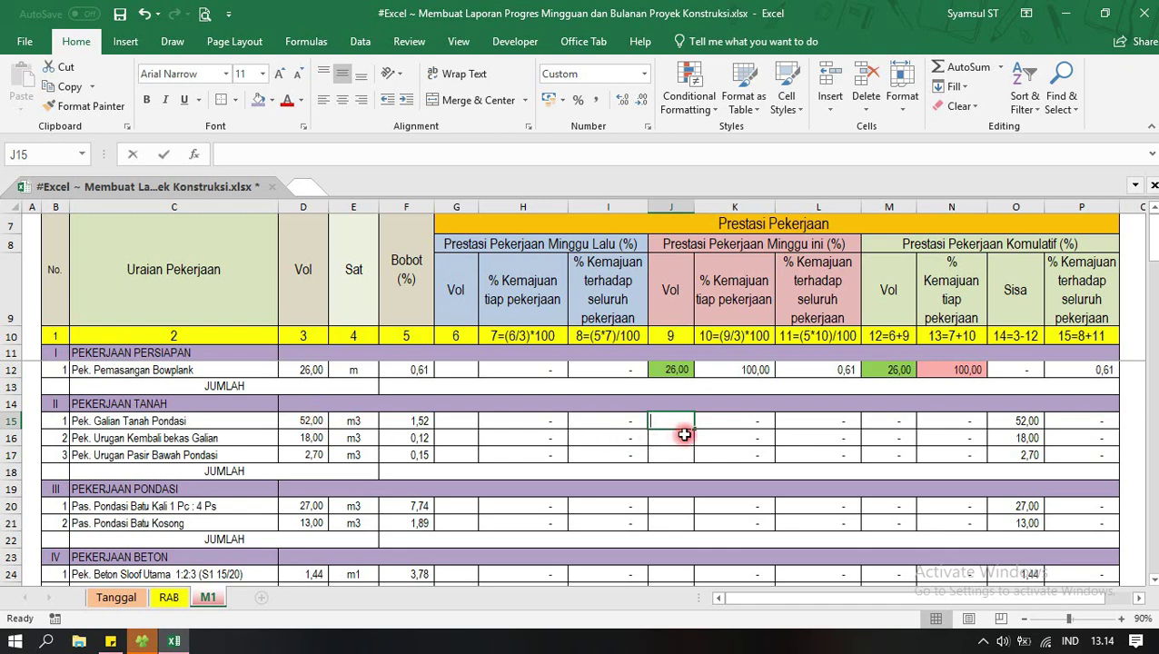
pyautogui.write('52')
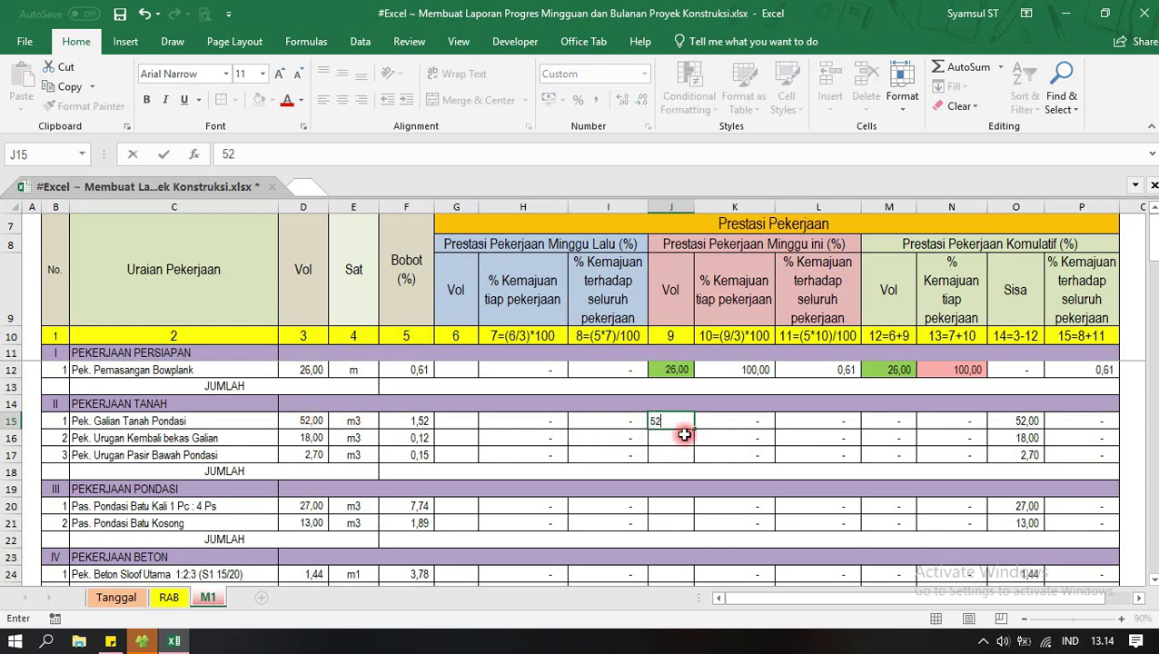
pyautogui.press('Return')
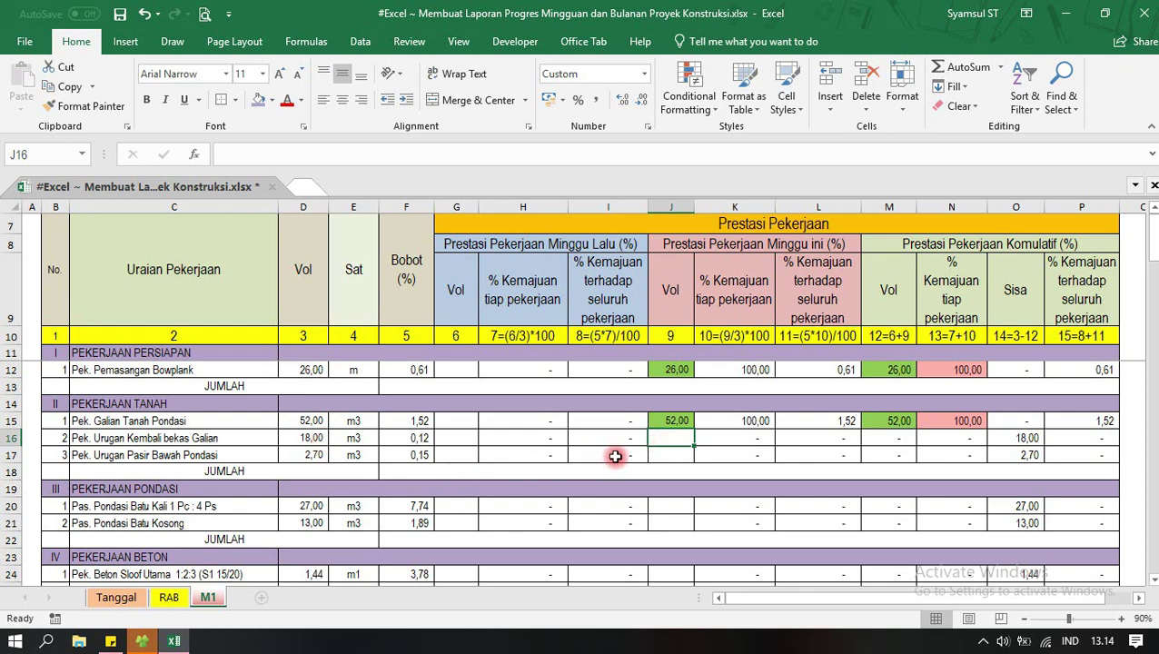
pyautogui.doubleClick(670, 455)
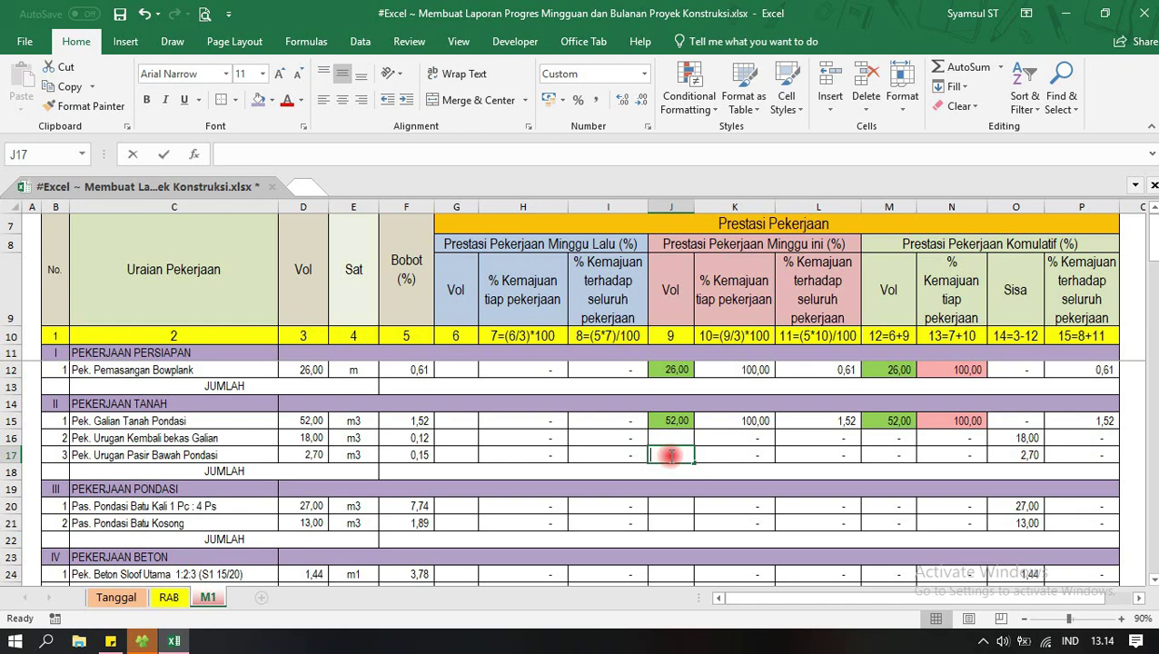
pyautogui.write('2,7')
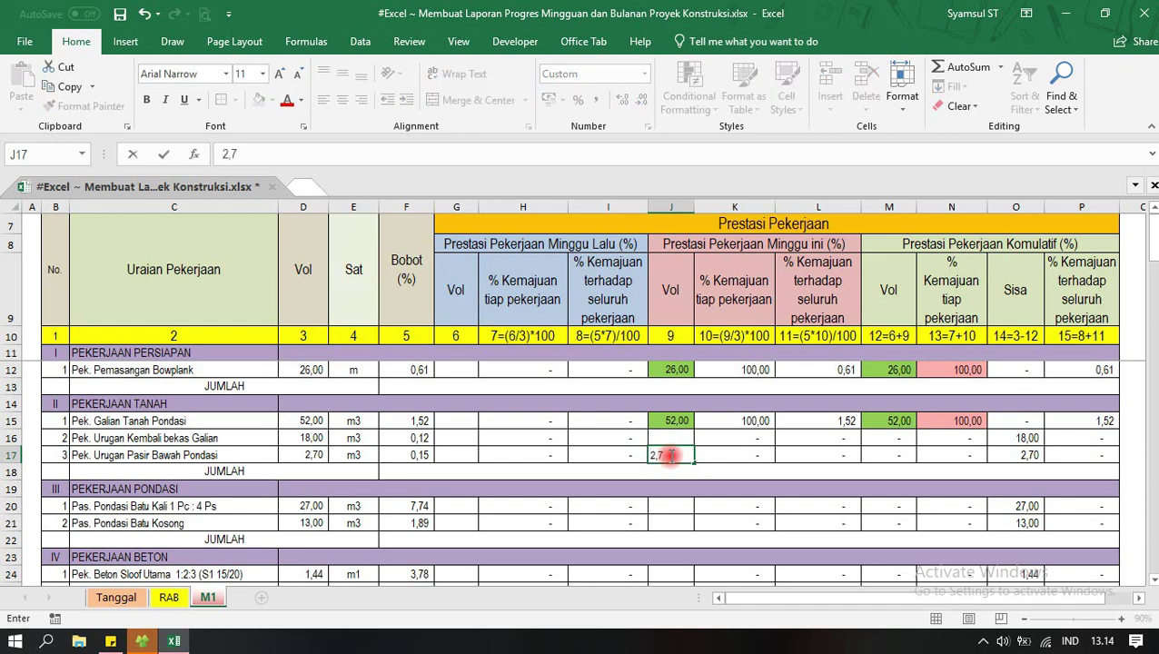
pyautogui.press('Return')
# Enter this week's foundation masonry volumes 10 in J20 and 5 in J21.
pyautogui.scroll(-1, 669, 455)
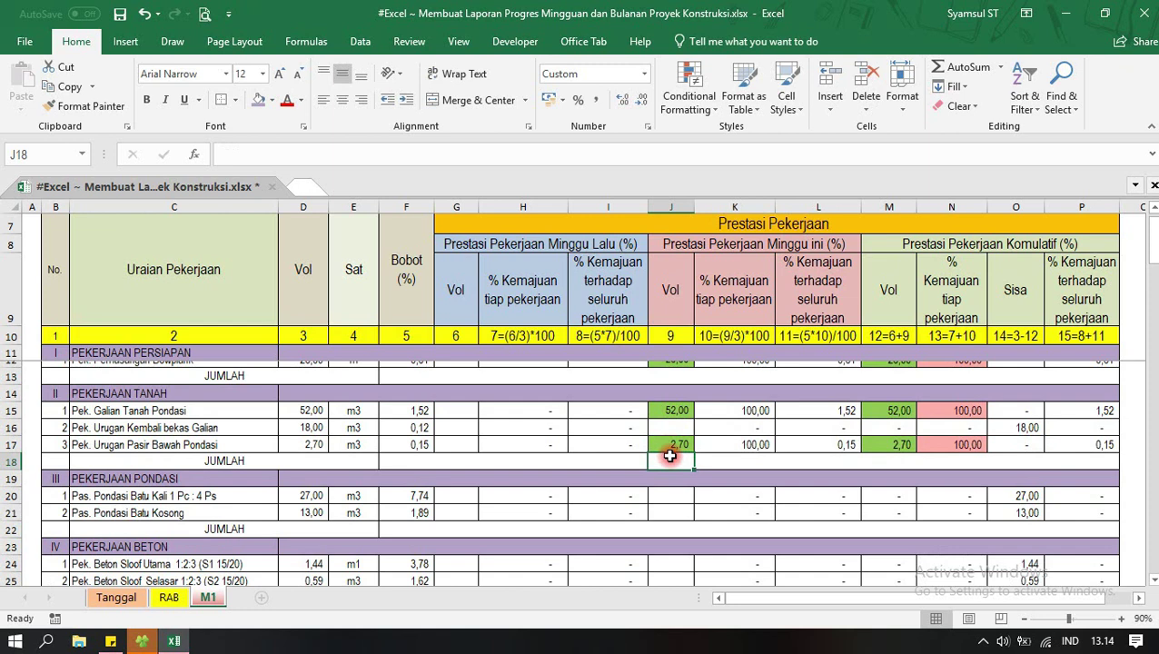
pyautogui.scroll(-1, 669, 455)
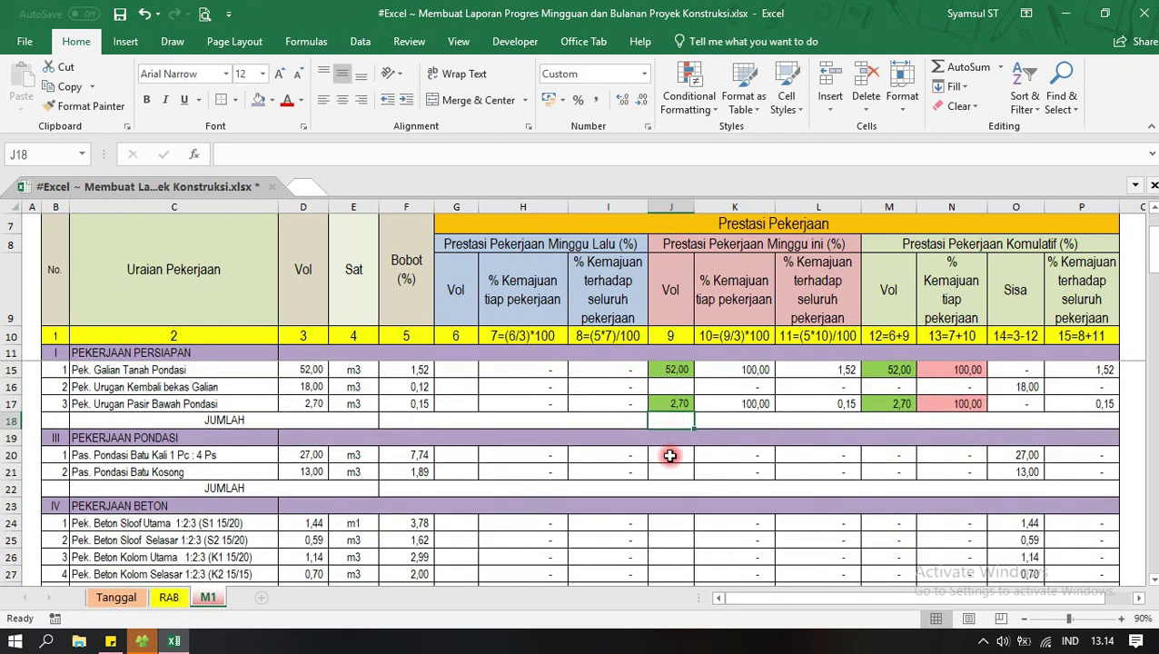
pyautogui.click(669, 455)
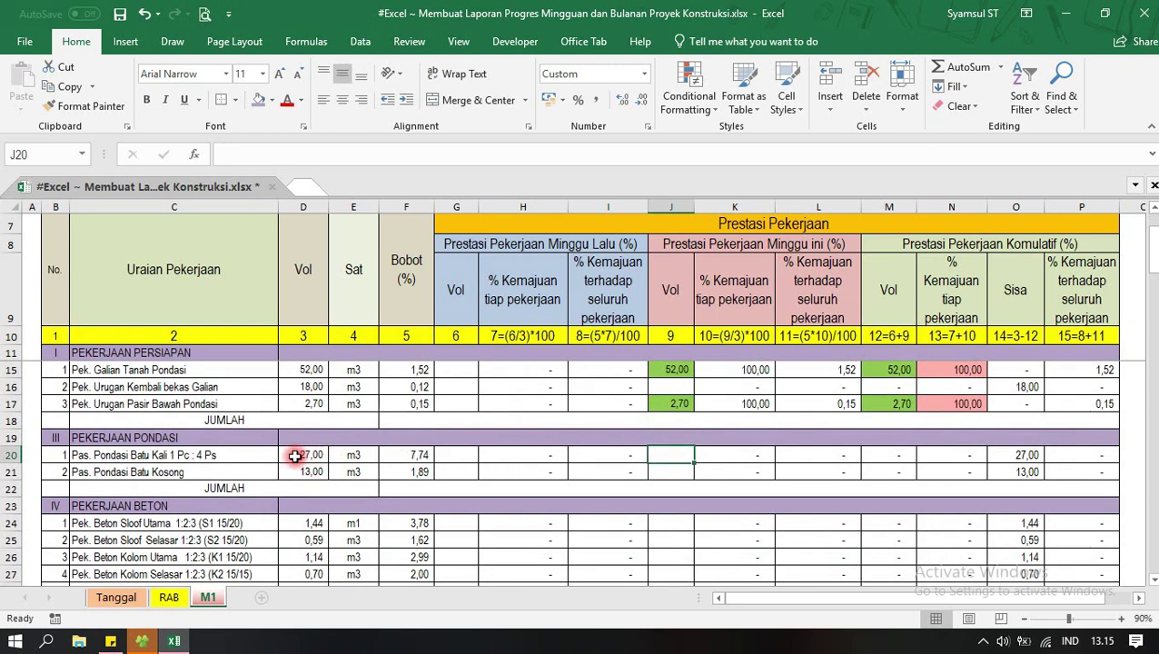
pyautogui.doubleClick(664, 456)
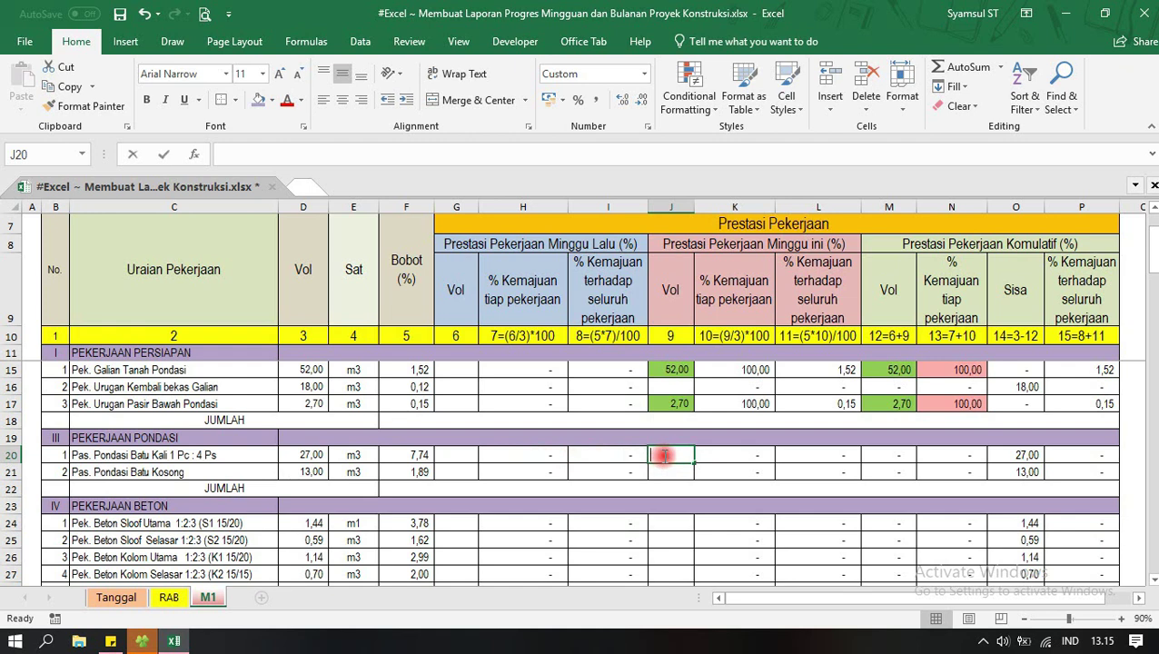
pyautogui.write('10')
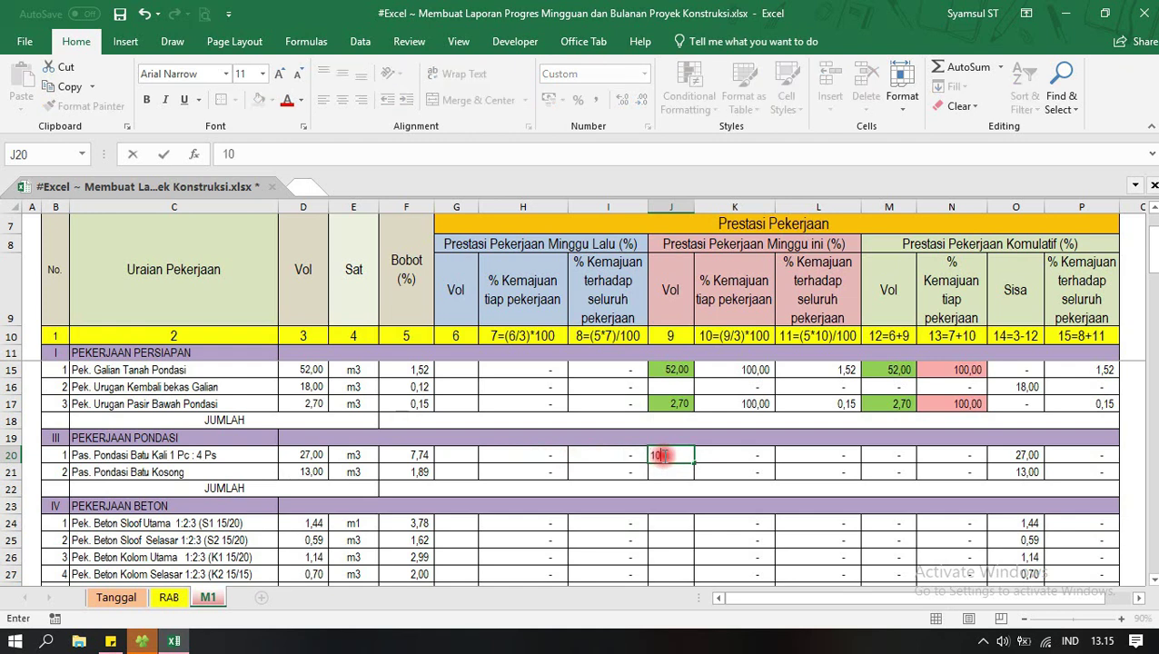
pyautogui.press('Return')
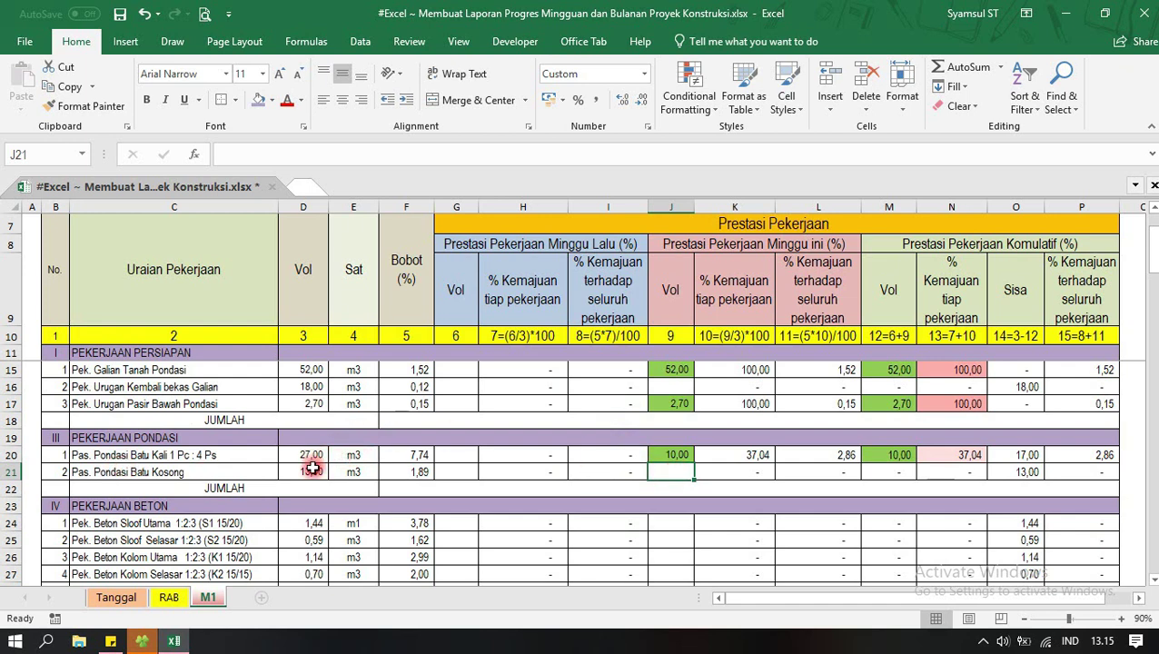
pyautogui.doubleClick(670, 472)
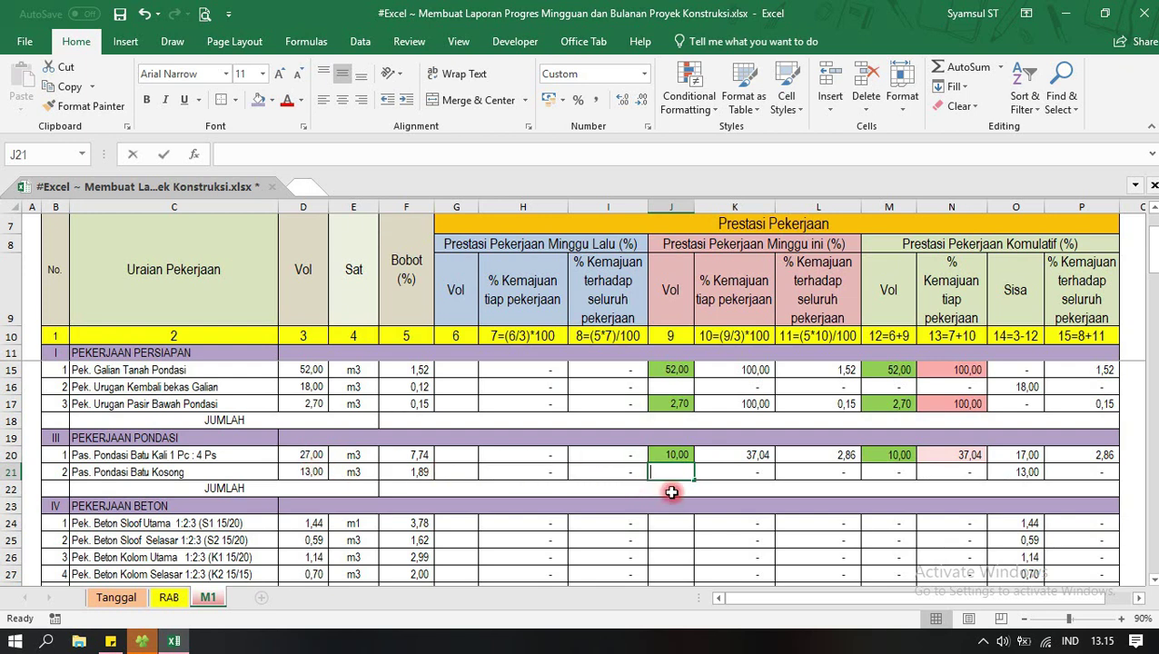
pyautogui.write('5')
pyautogui.press('Return')
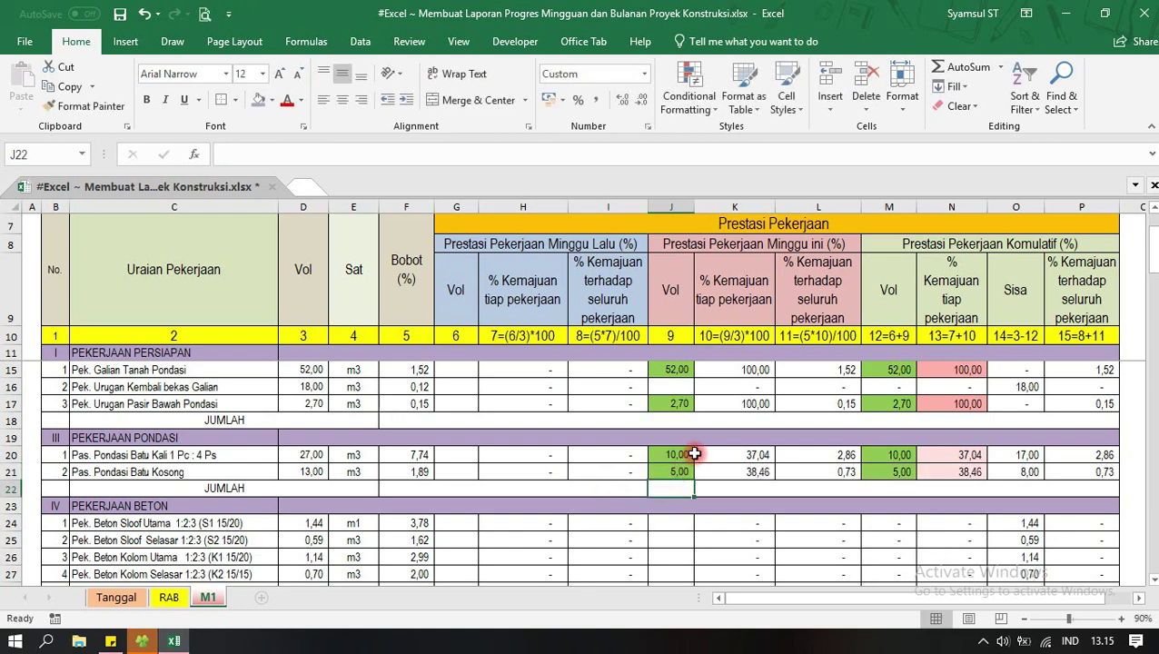
pyautogui.scroll(1, 690, 444)
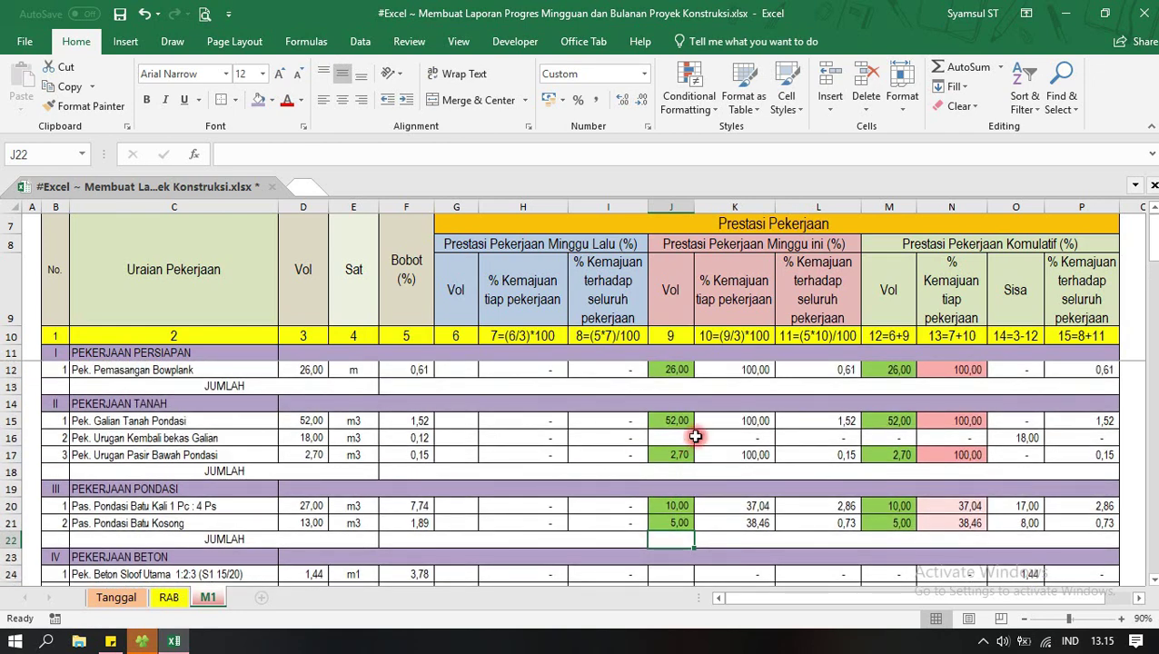
pyautogui.scroll(-1, 730, 453)
pyautogui.scroll(-2, 730, 453)
pyautogui.scroll(-4, 731, 453)
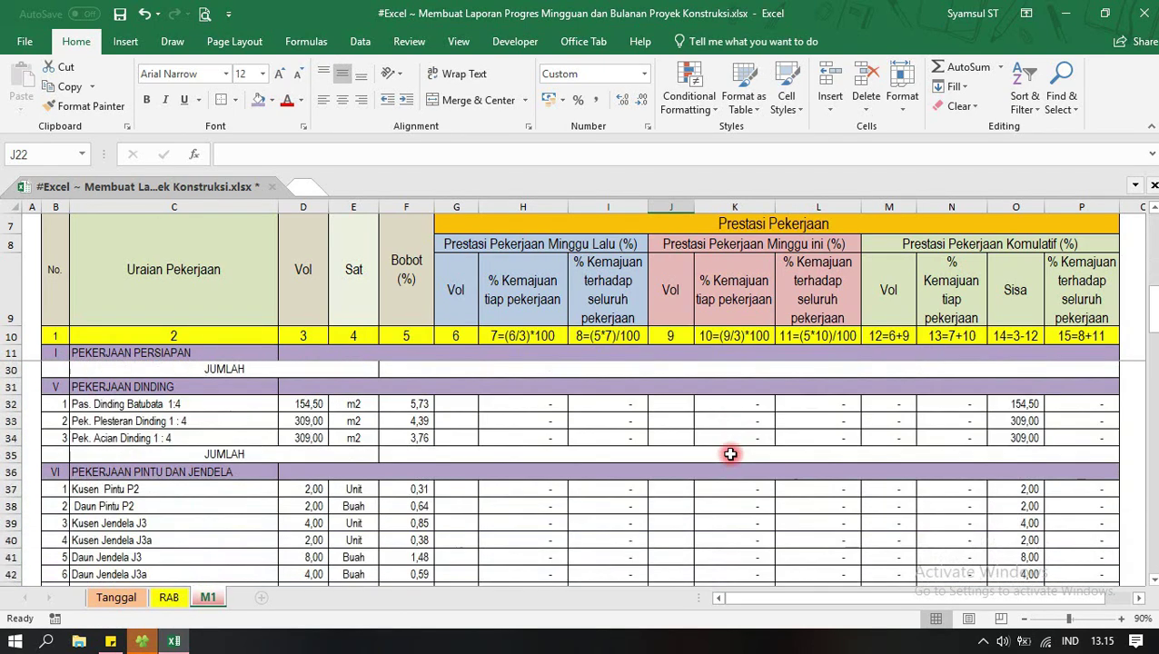
pyautogui.scroll(-3, 730, 453)
pyautogui.scroll(-4, 730, 453)
pyautogui.scroll(-1, 730, 454)
pyautogui.scroll(-3, 730, 454)
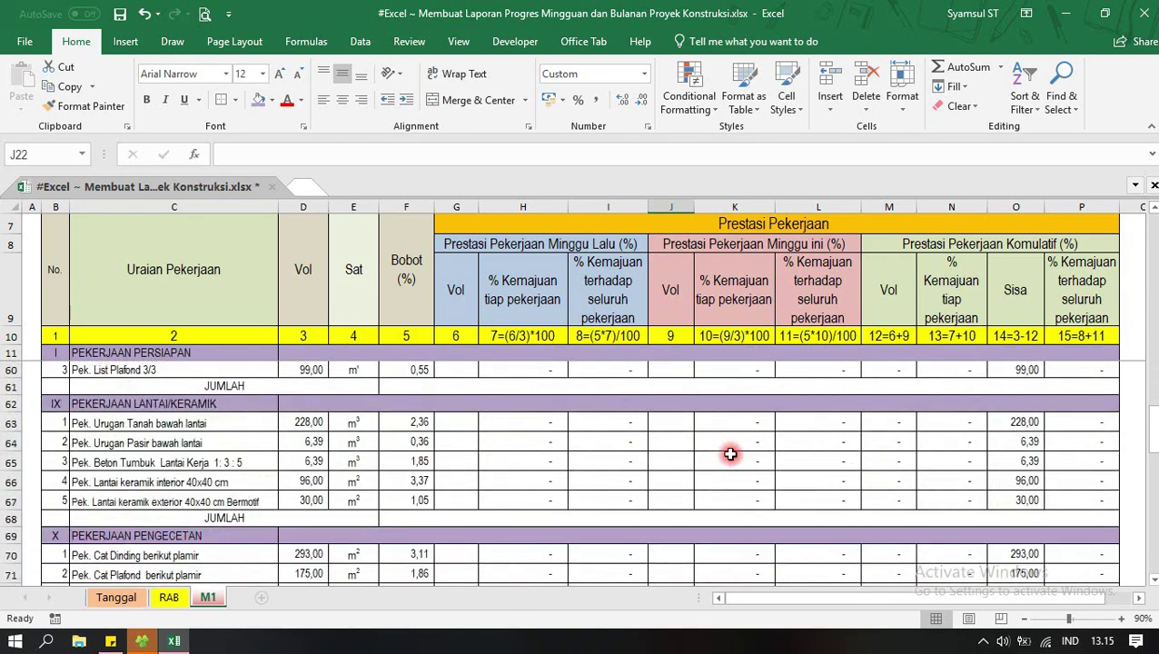
pyautogui.scroll(-2, 730, 453)
pyautogui.scroll(-2, 730, 454)
pyautogui.scroll(-3, 730, 454)
pyautogui.scroll(-3, 731, 453)
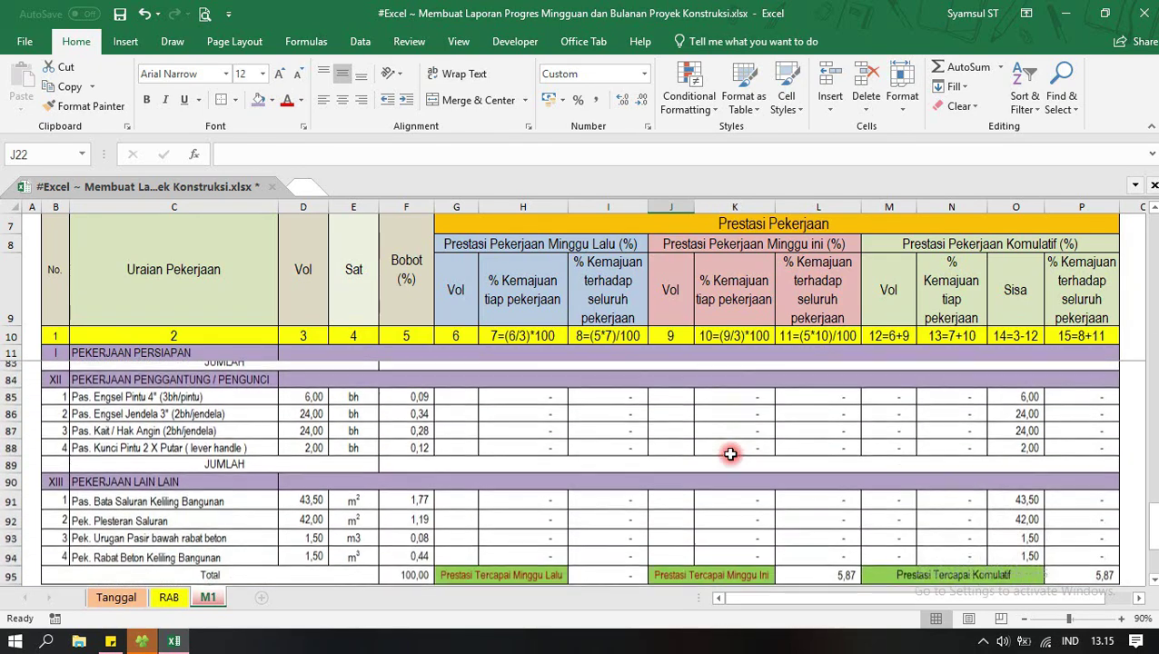
pyautogui.scroll(-2, 730, 453)
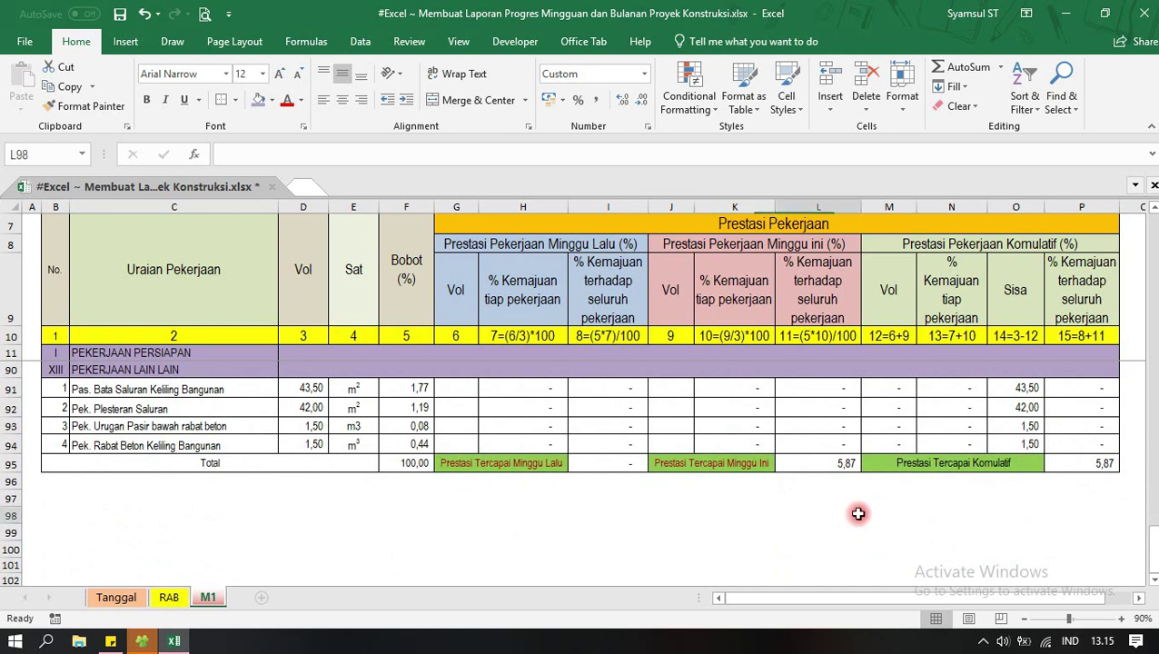
pyautogui.click(856, 513)
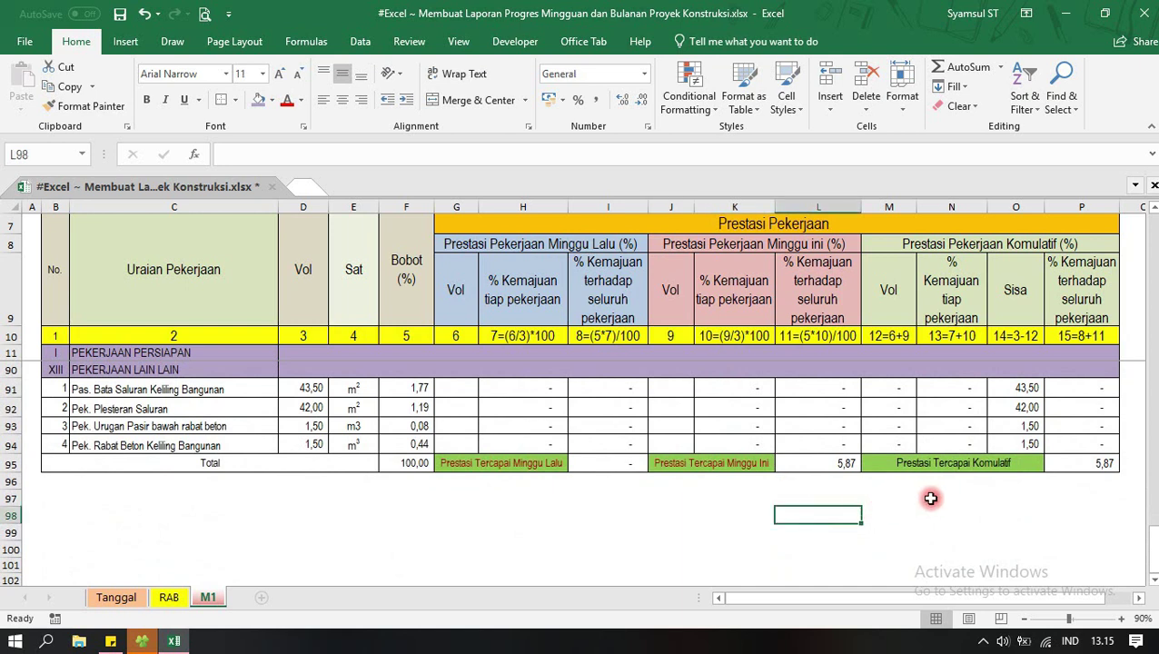
pyautogui.click(1096, 462)
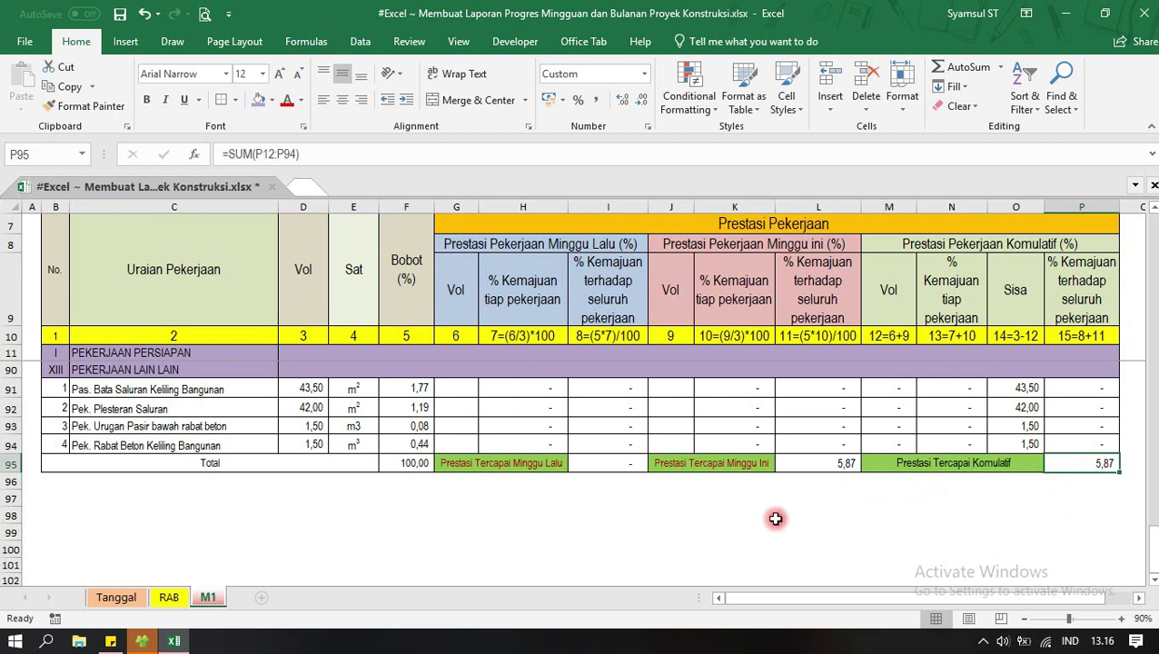
pyautogui.scroll(1, 837, 521)
pyautogui.scroll(10, 837, 521)
pyautogui.scroll(10, 837, 521)
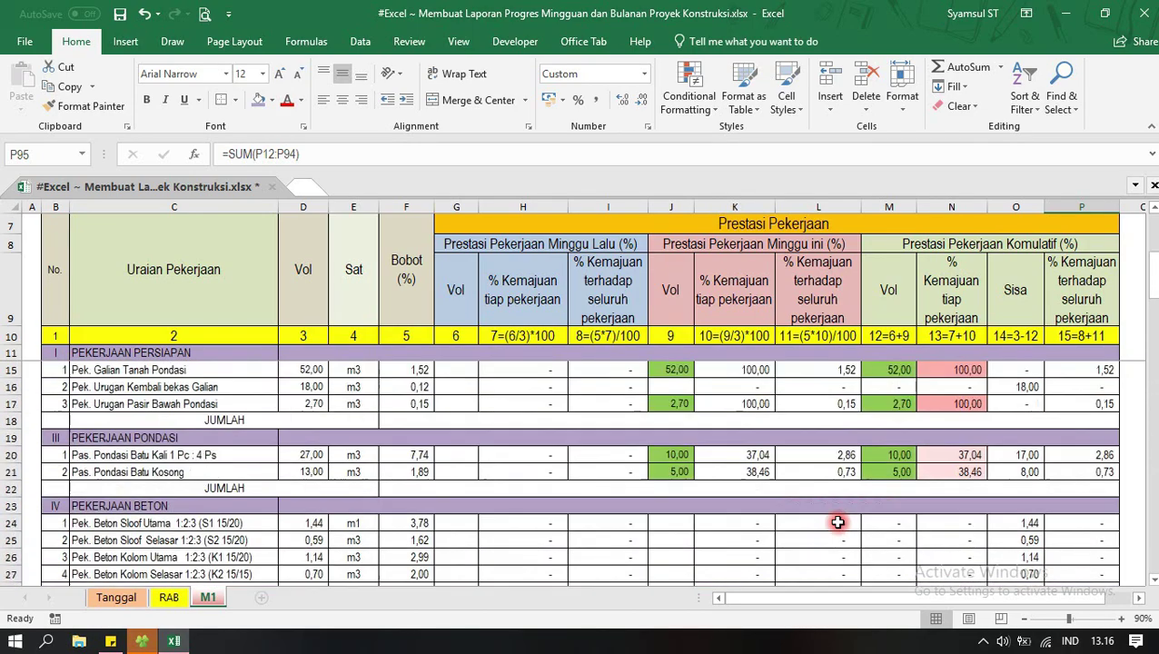
pyautogui.scroll(6, 838, 521)
pyautogui.scroll(-5, 838, 474)
pyautogui.scroll(-6, 838, 474)
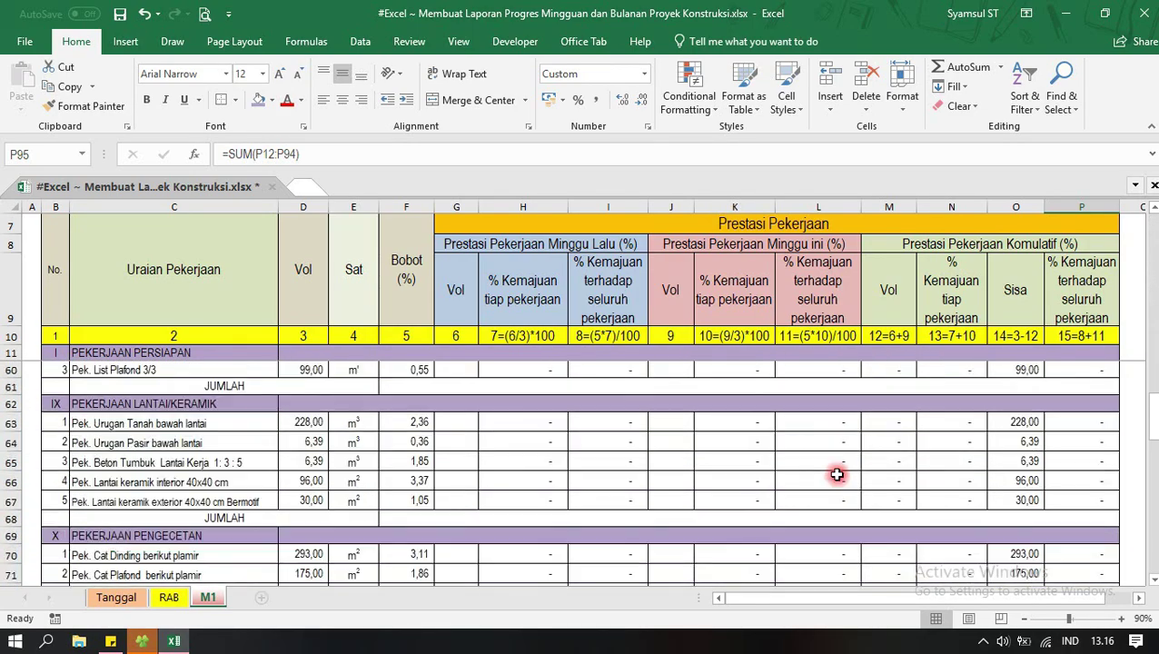
pyautogui.scroll(-11, 837, 474)
pyautogui.scroll(-5, 838, 474)
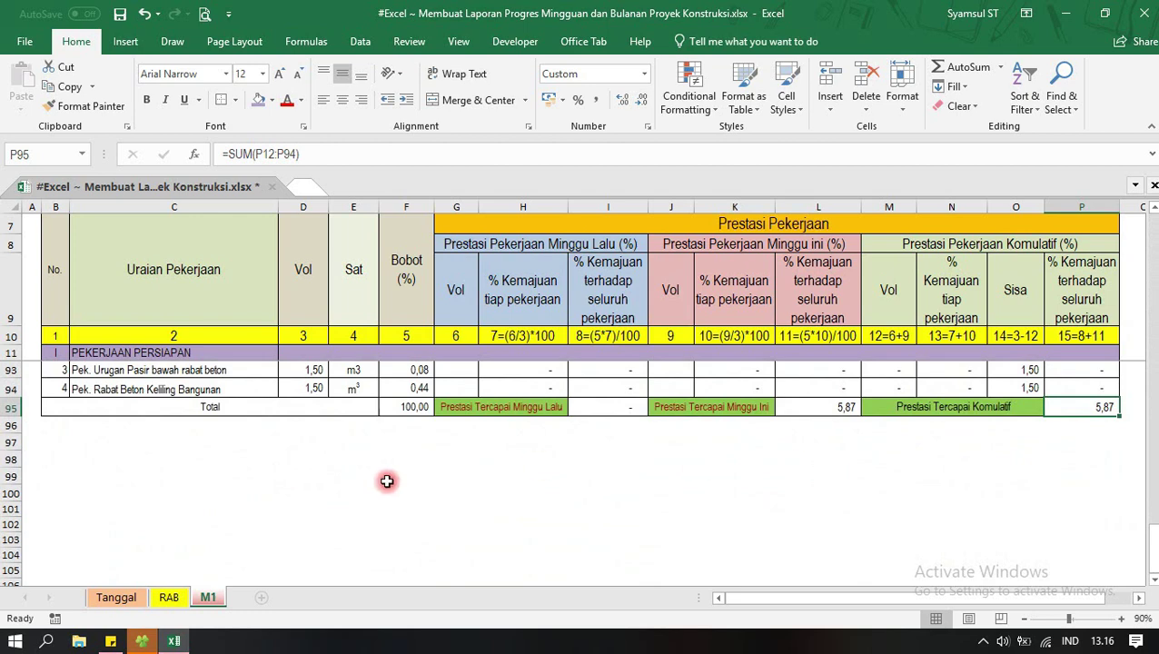
pyautogui.click(507, 488)
pyautogui.scroll(1, 509, 486)
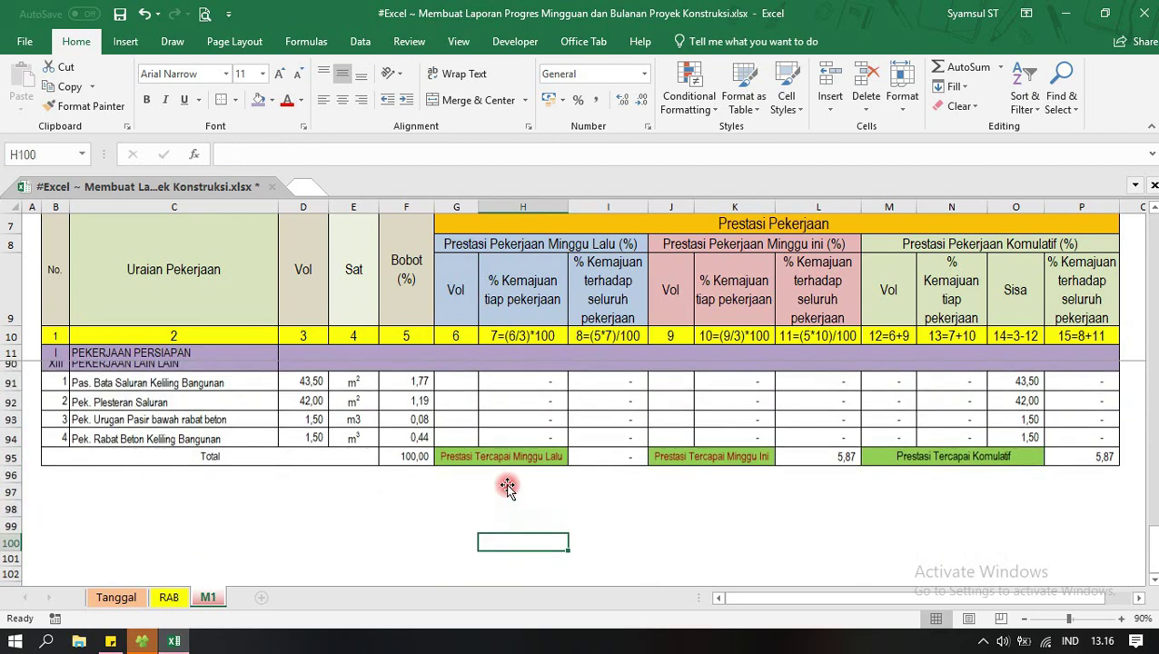
pyautogui.scroll(-2, 418, 481)
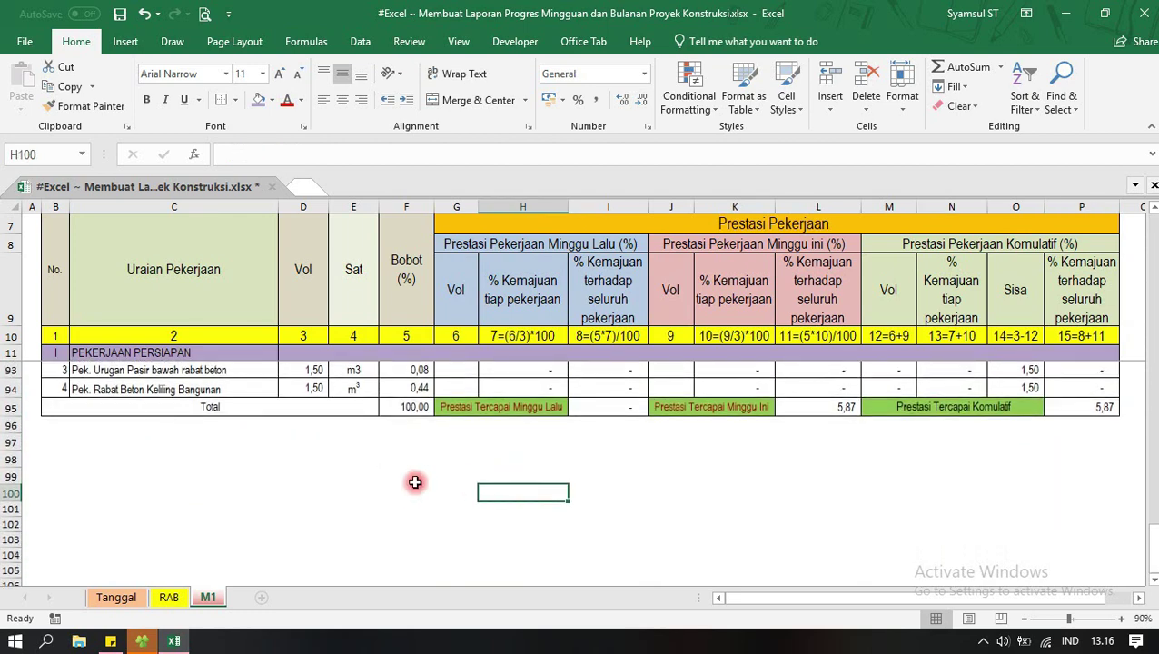
# Create a copy of sheet M1 placed at the end of the workbook.
pyautogui.rightClick(210, 598)
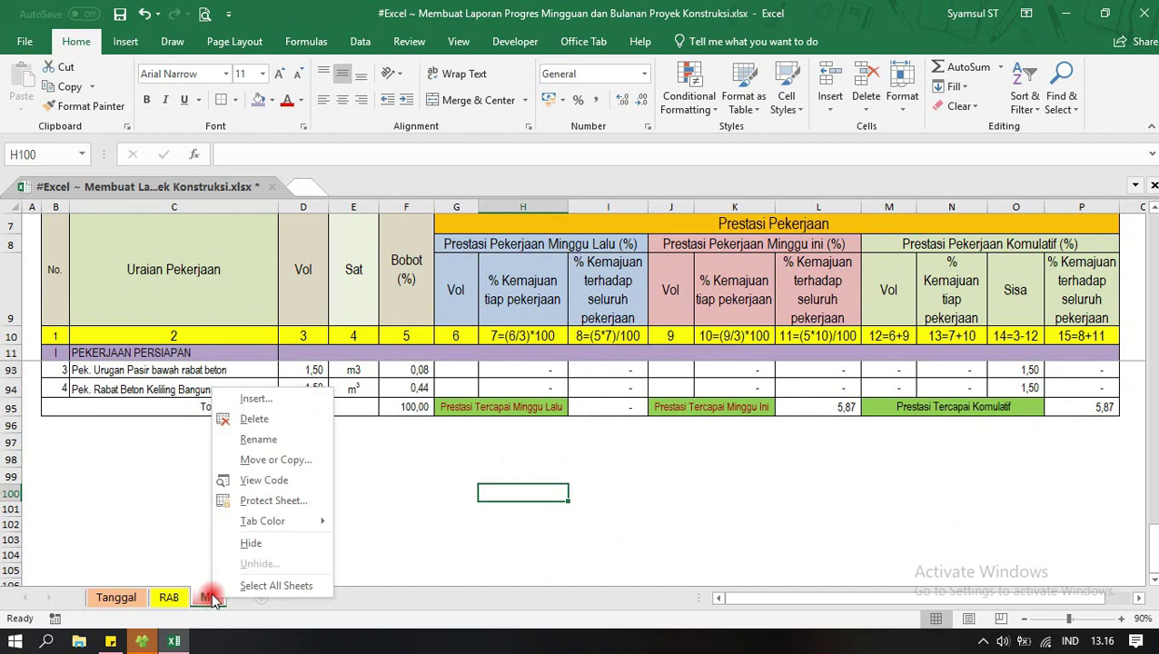
pyautogui.click(289, 462)
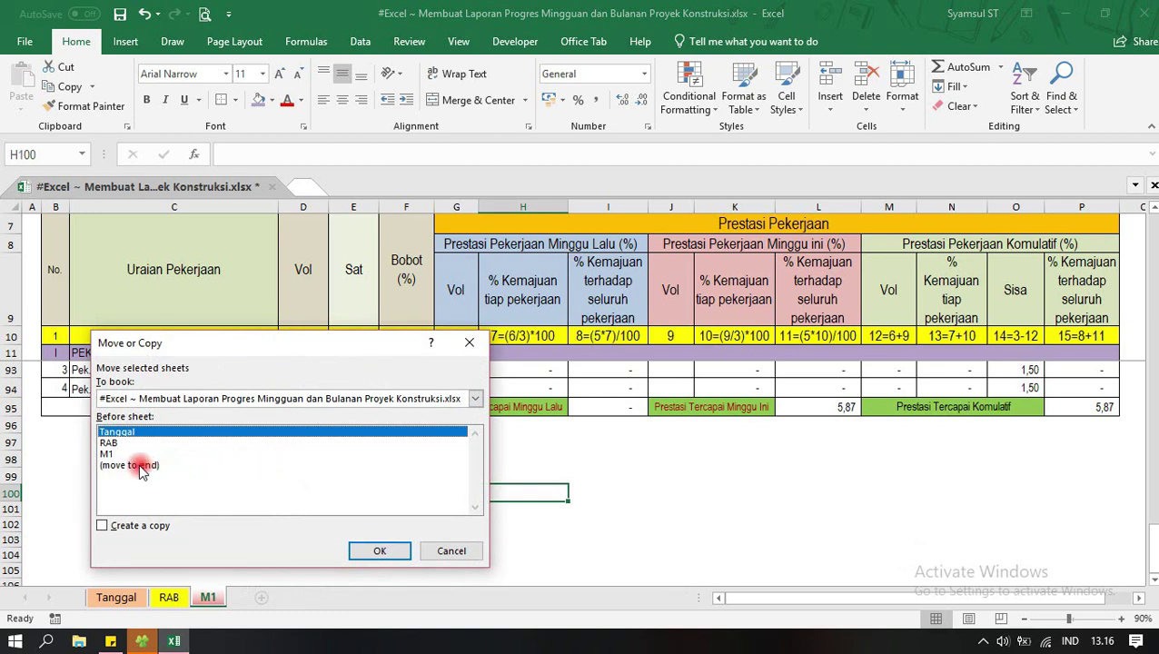
pyautogui.click(133, 468)
pyautogui.click(103, 526)
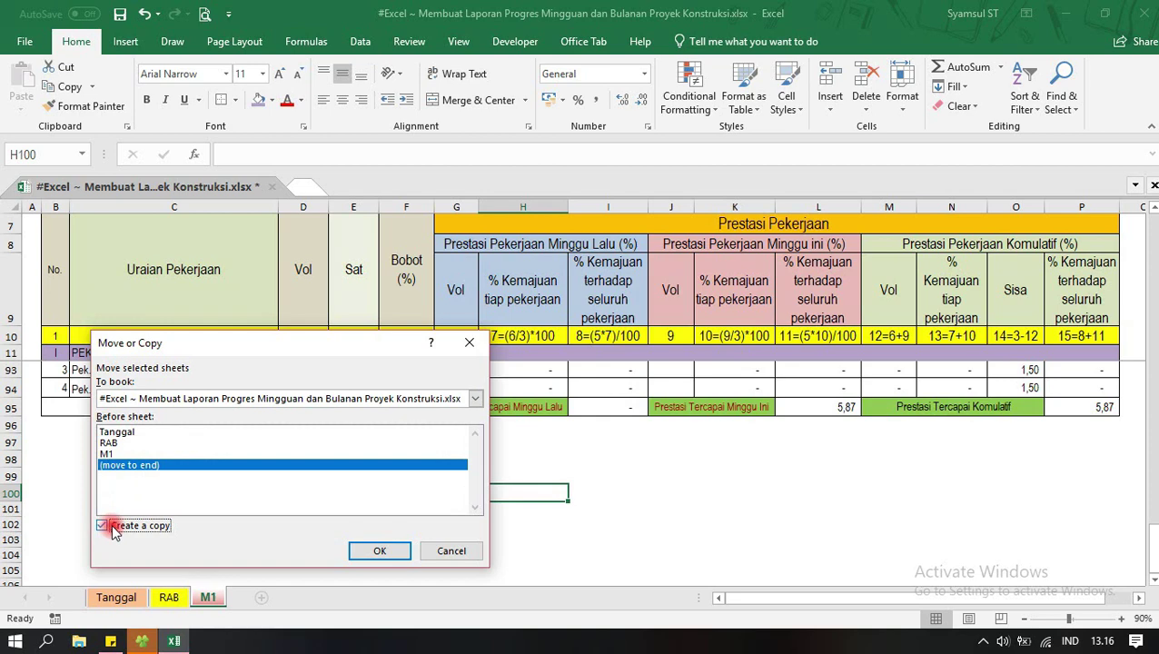
pyautogui.click(380, 549)
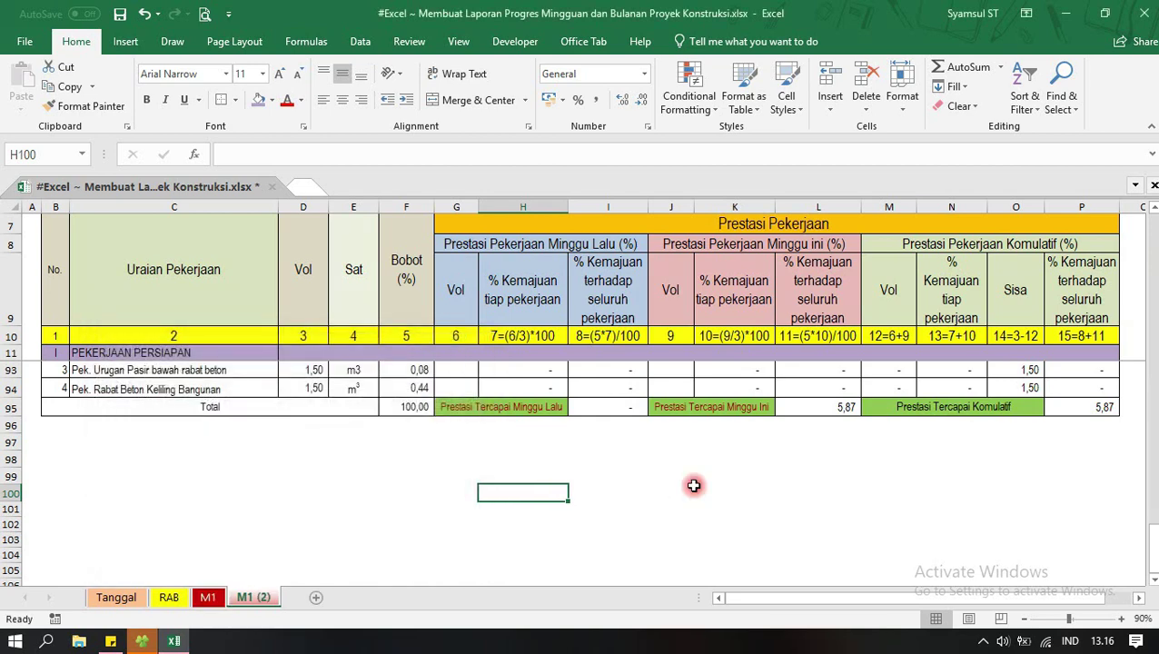
# Rename the copied sheet to M2.
pyautogui.rightClick(247, 596)
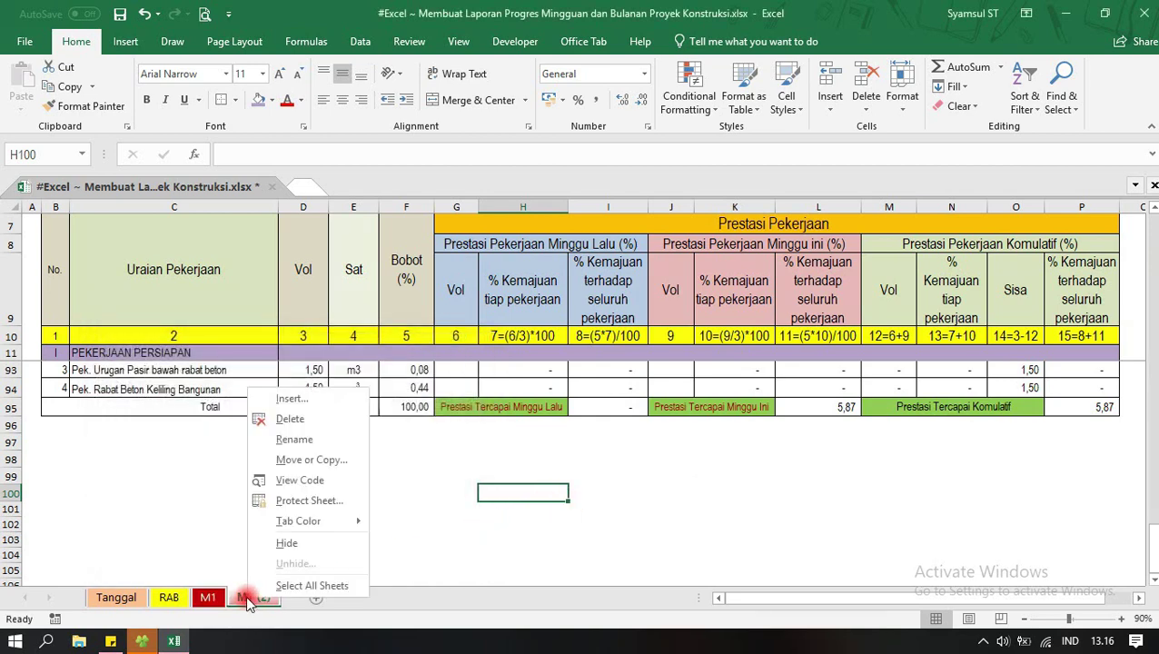
pyautogui.click(294, 440)
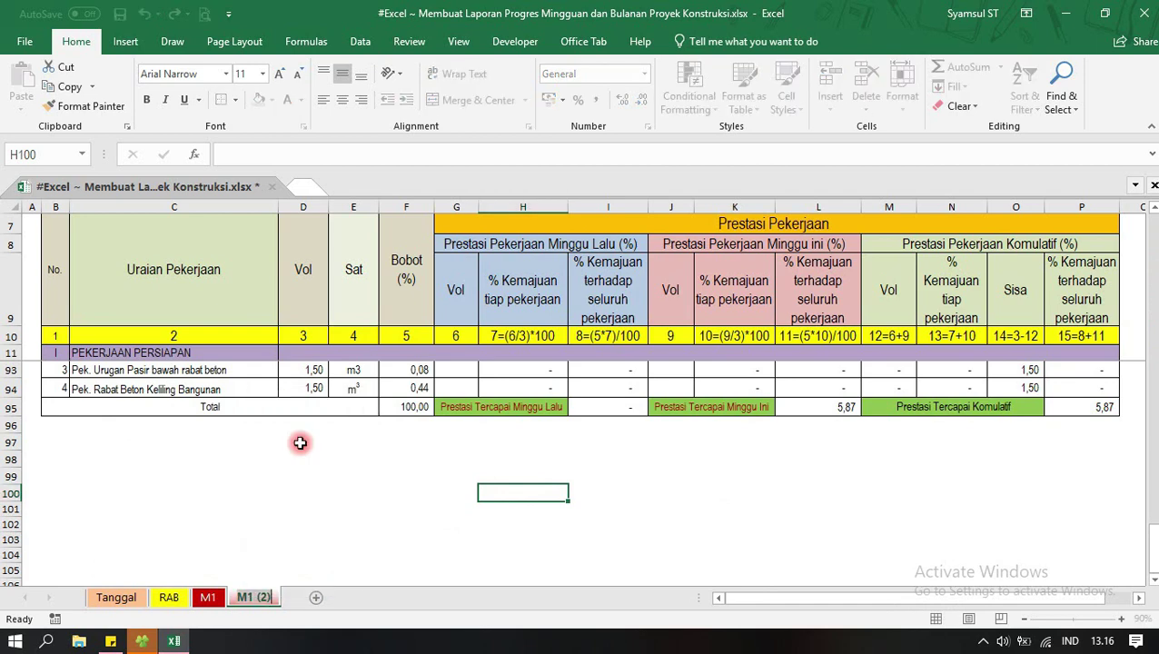
pyautogui.write('M2')
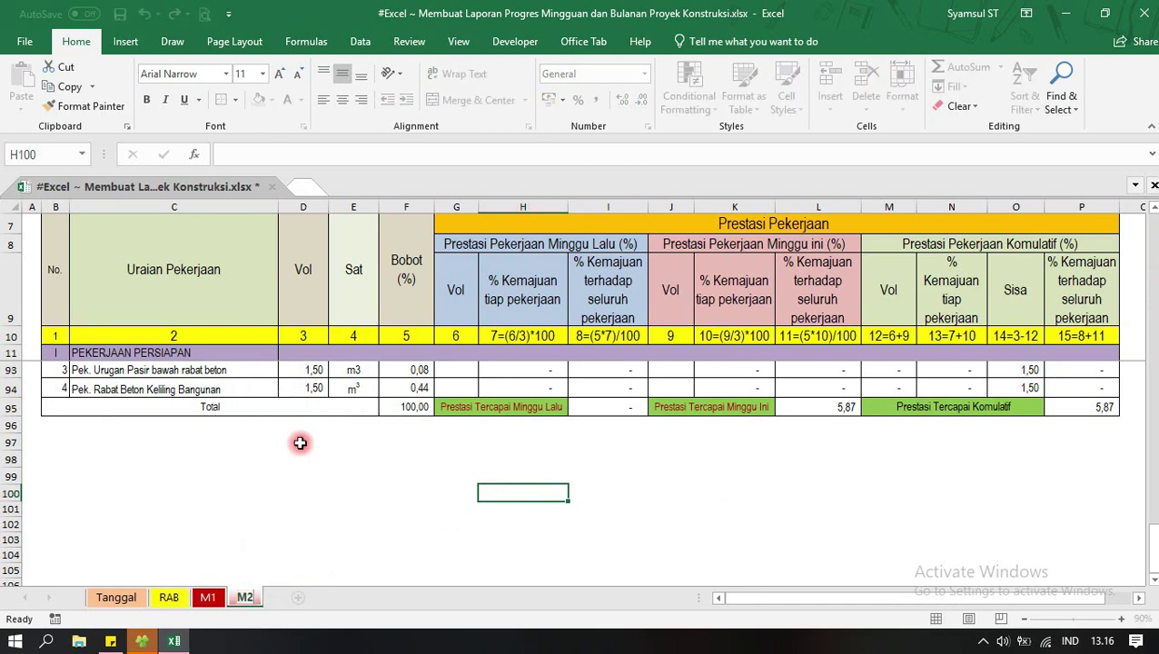
pyautogui.press('Return')
pyautogui.scroll(8, 638, 486)
pyautogui.scroll(13, 641, 485)
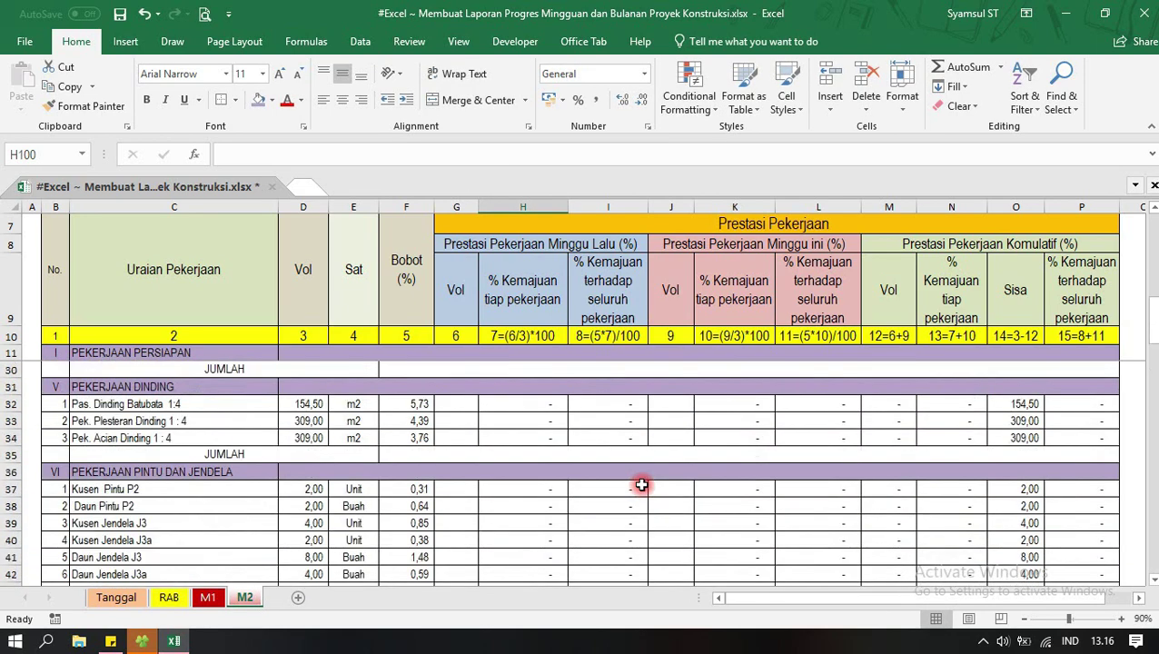
pyautogui.scroll(6, 641, 485)
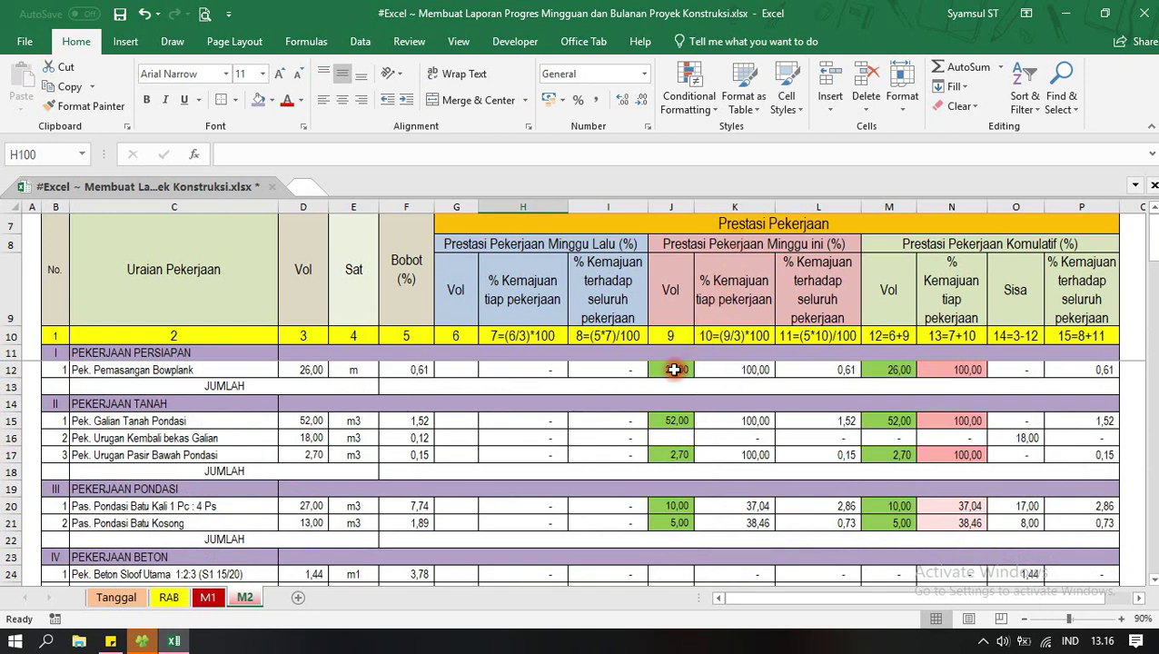
# Delete the copied this-week volumes in column J from J12 down on sheet M2.
pyautogui.click(679, 369)
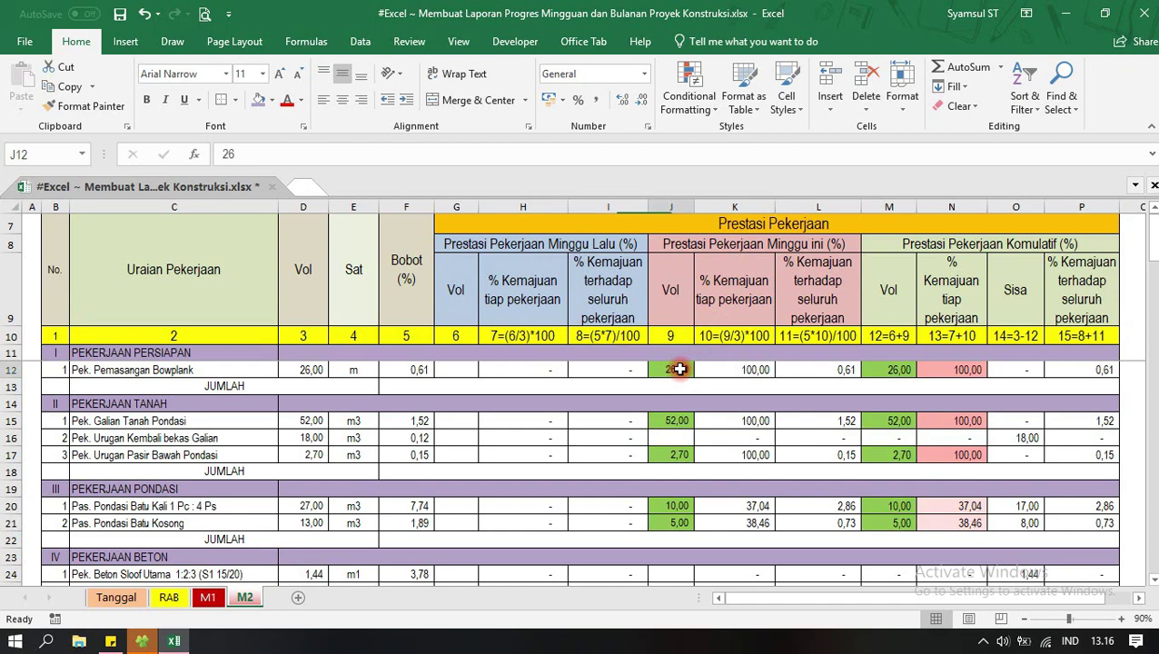
pyautogui.moveTo(679, 369); pyautogui.dragTo(670, 598)
pyautogui.moveTo(665, 651); pyautogui.dragTo(682, 420)
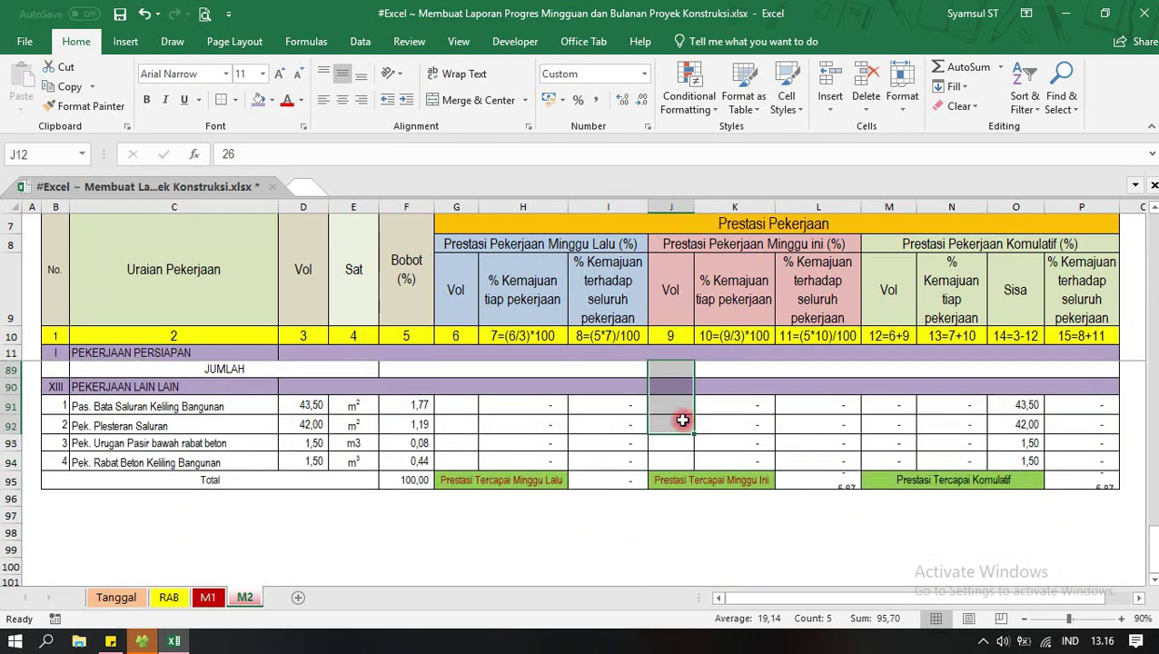
pyautogui.scroll(9, 682, 419)
pyautogui.scroll(9, 682, 419)
pyautogui.scroll(8, 683, 419)
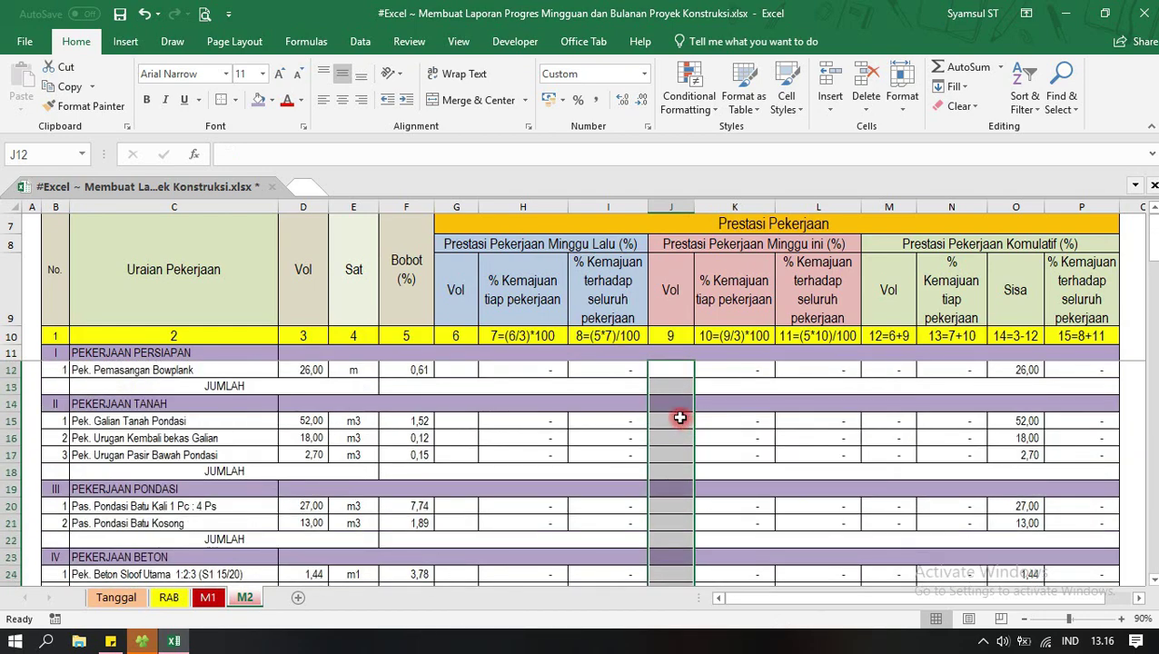
pyautogui.click(591, 247)
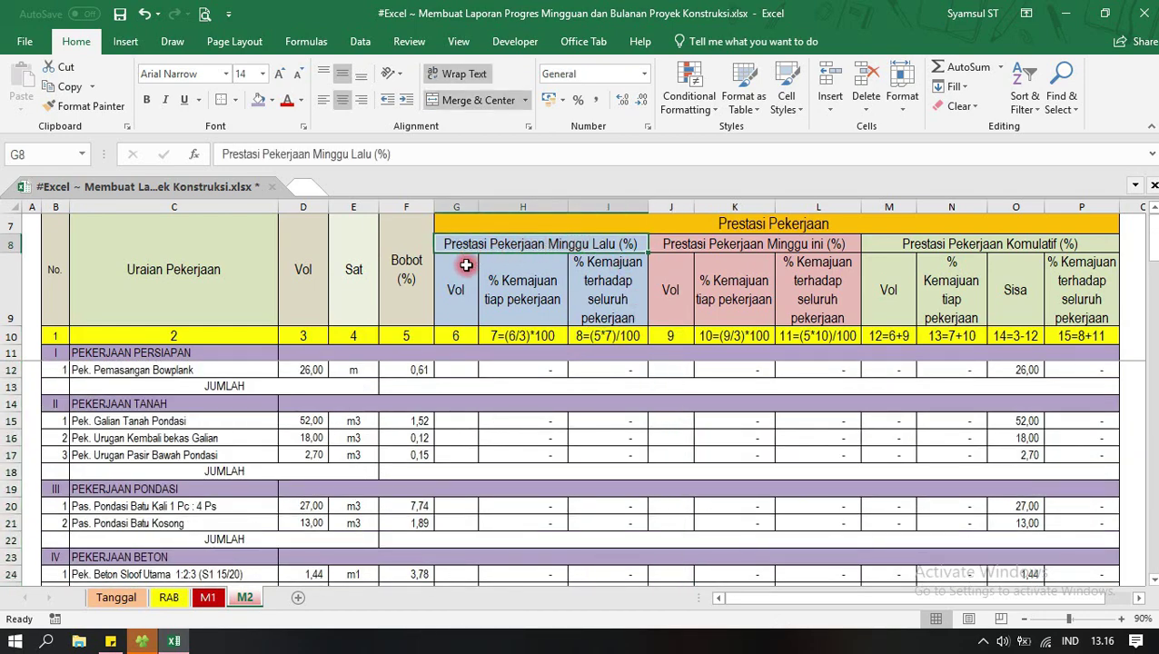
pyautogui.click(457, 369)
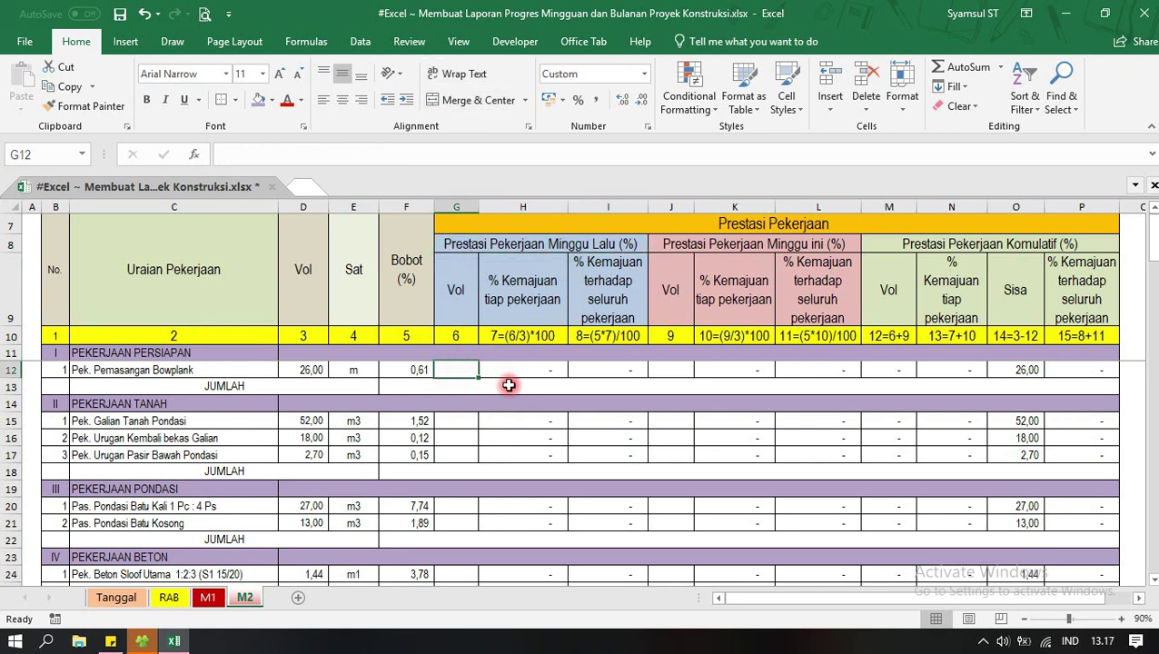
# Link M2!G12 to M1's cumulative volume with ='M1'!M12 and copy the formula.
pyautogui.write('=')
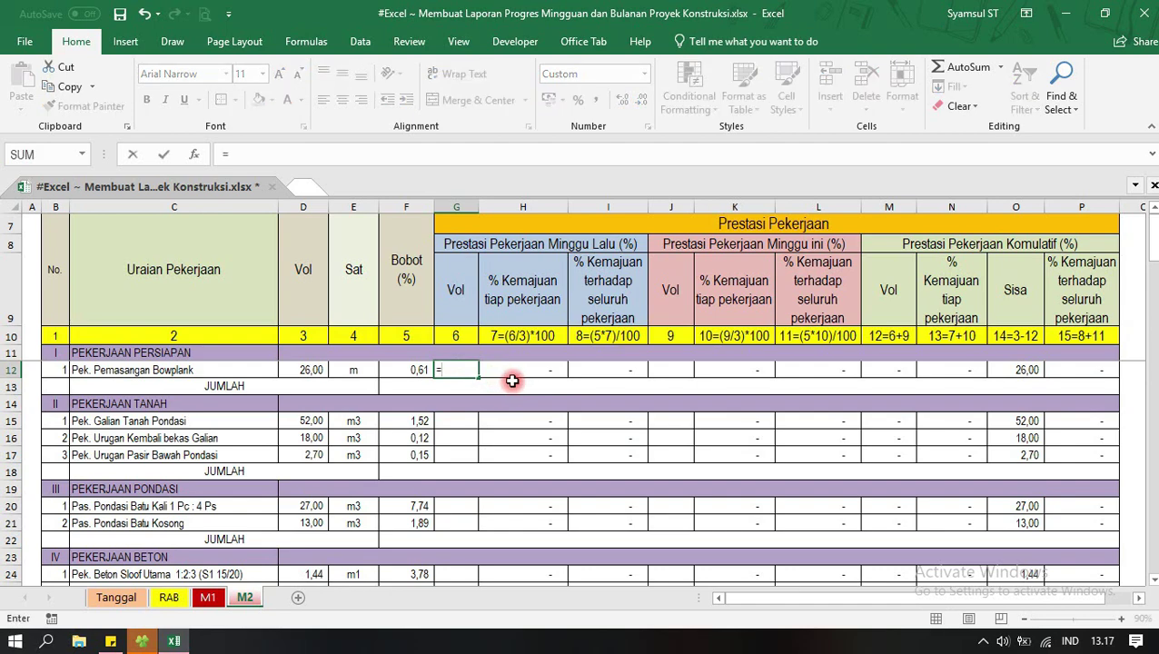
pyautogui.click(209, 599)
pyautogui.scroll(10, 911, 445)
pyautogui.scroll(9, 913, 446)
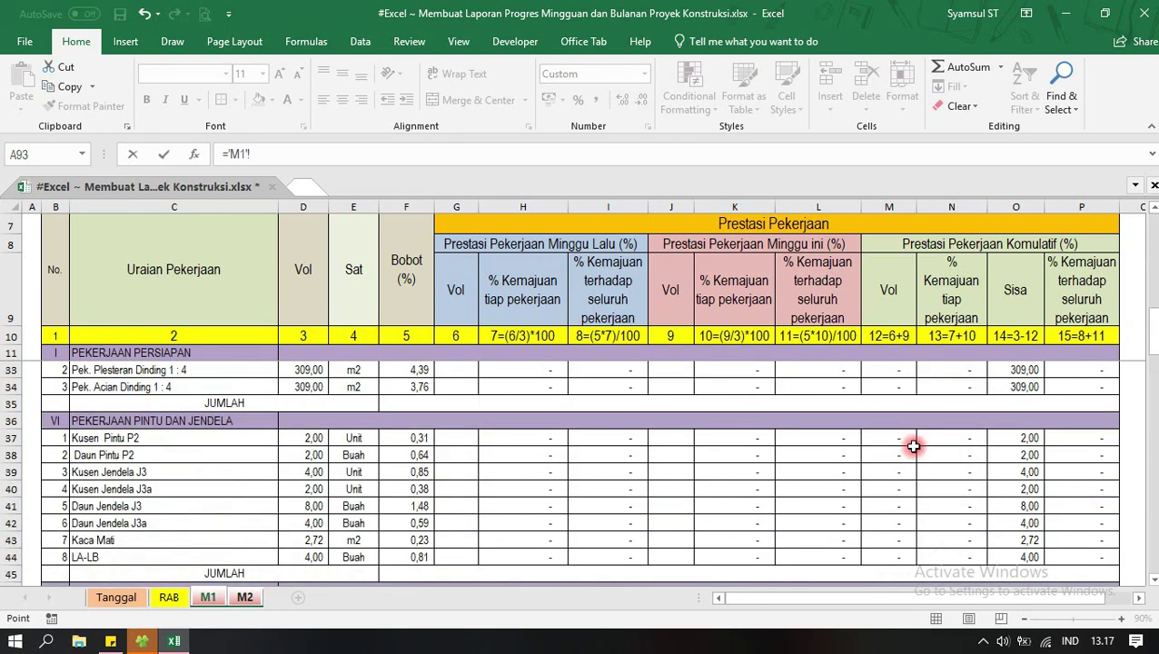
pyautogui.scroll(7, 913, 446)
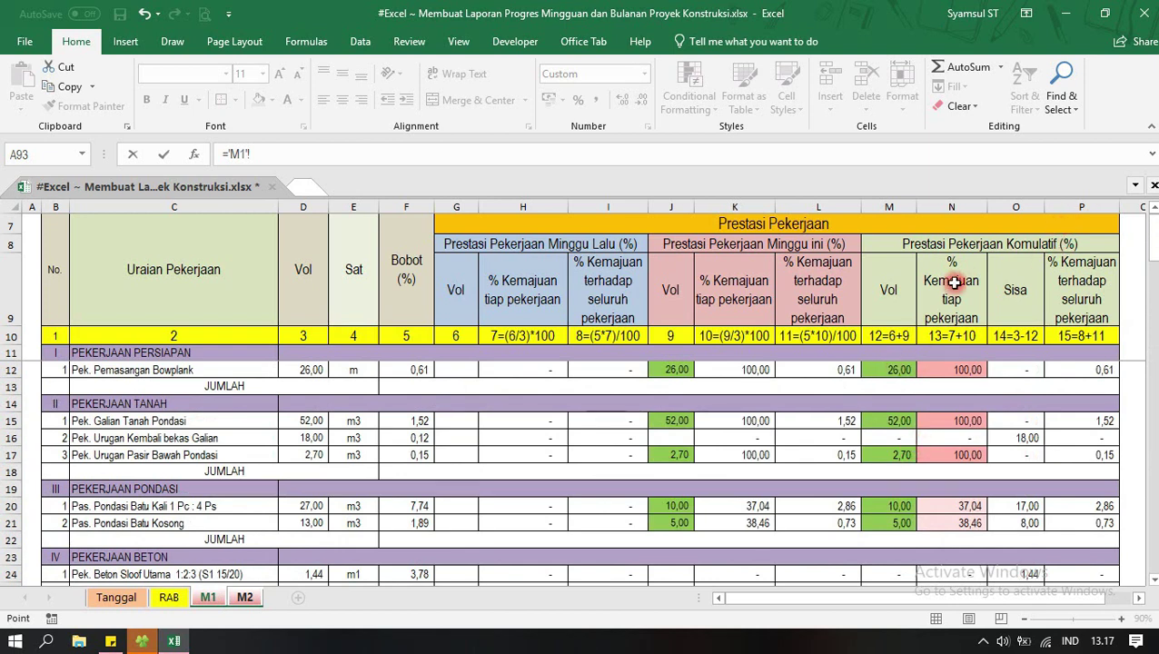
pyautogui.click(895, 367)
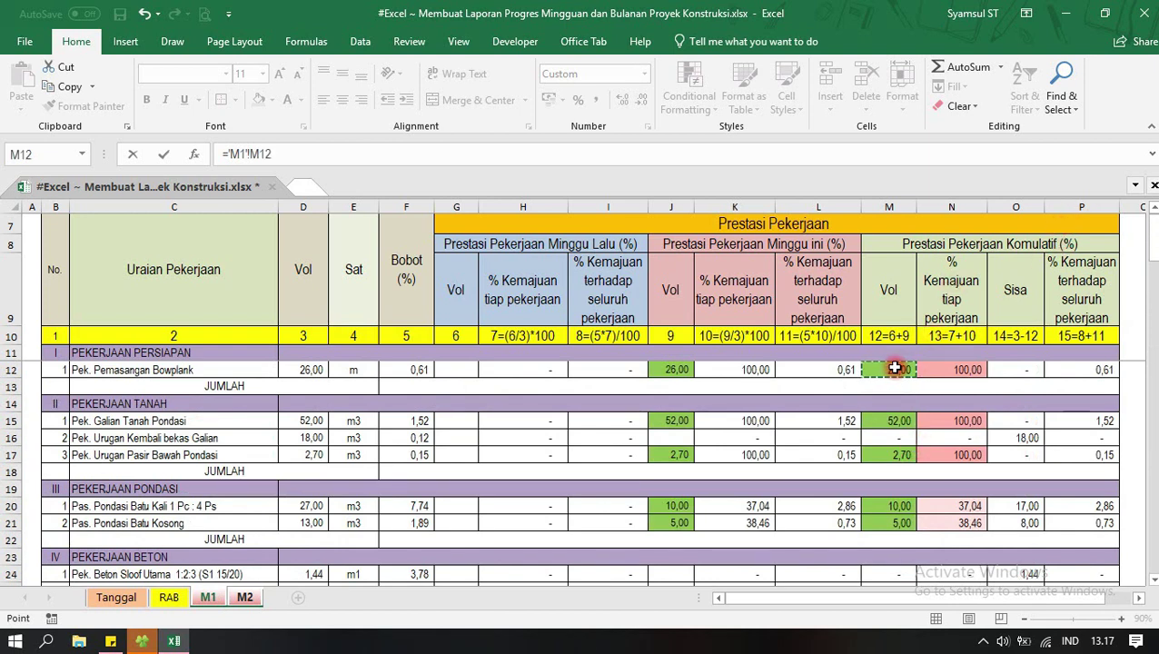
pyautogui.press('Return')
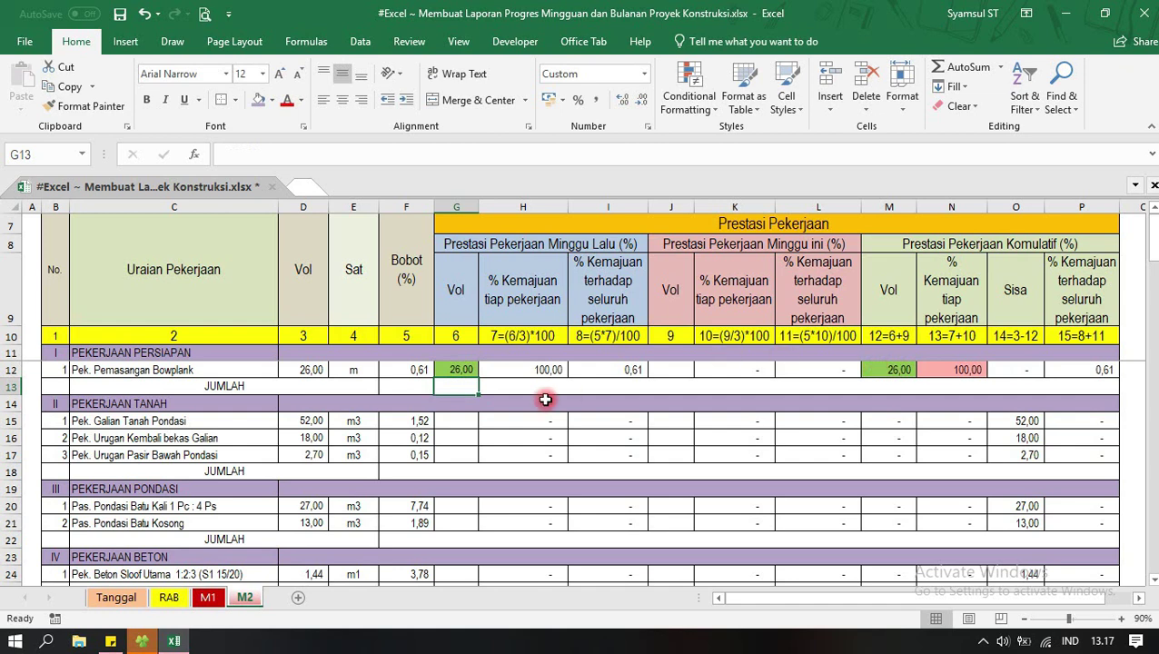
pyautogui.click(453, 370)
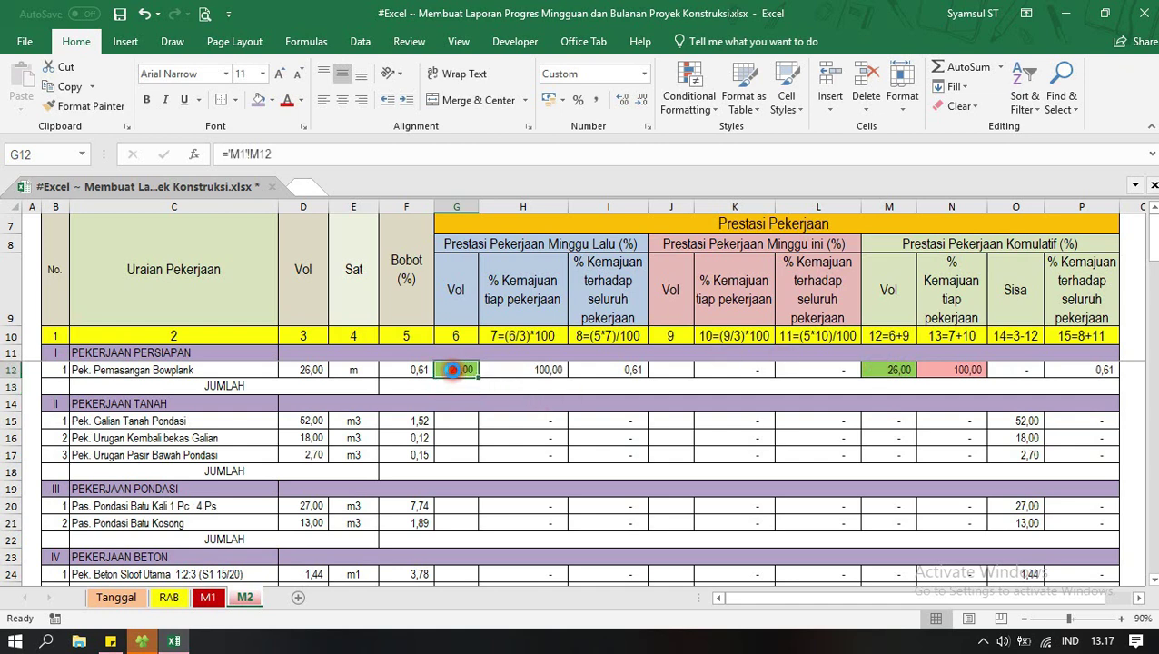
pyautogui.hotkey('ctrl', 'c')
# Paste the link into column G for earthwork, foundation, concrete, wall, doors/windows and roof rows.
pyautogui.moveTo(454, 419); pyautogui.dragTo(456, 457)
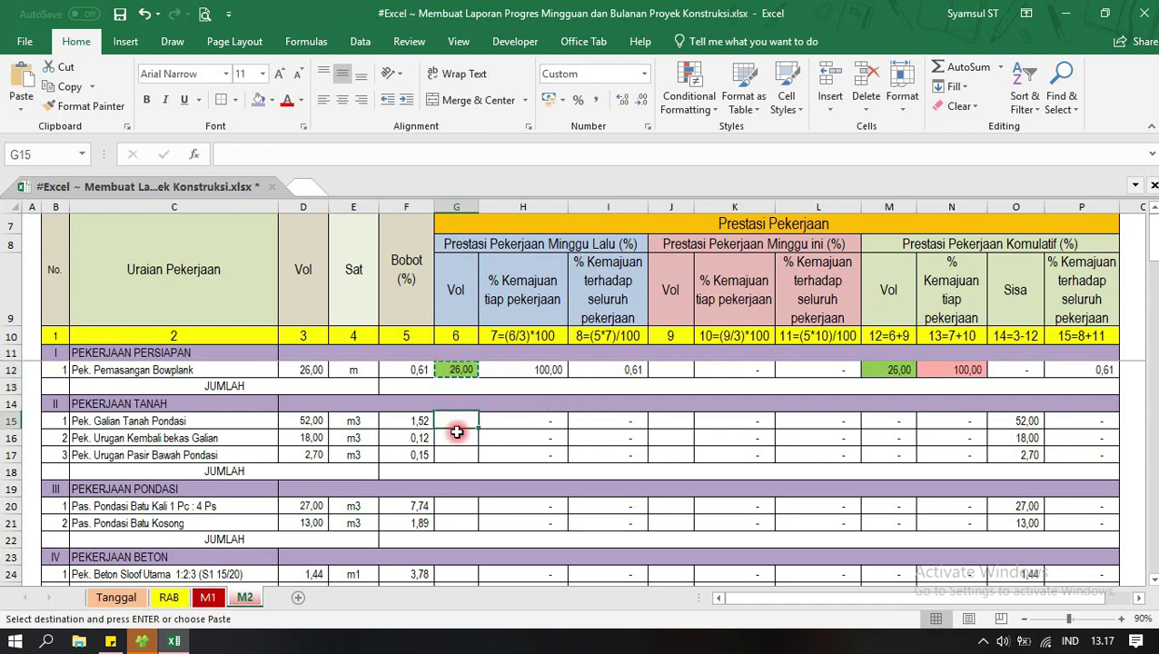
pyautogui.hotkey('ctrl', 'v')
pyautogui.scroll(-1, 455, 455)
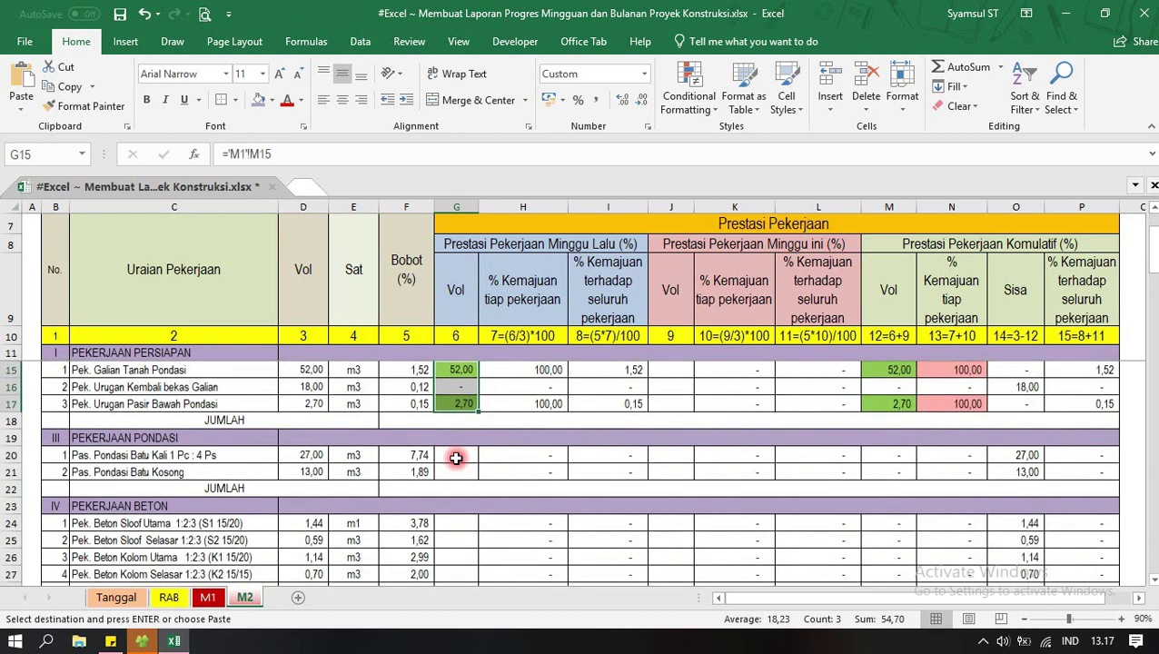
pyautogui.moveTo(455, 455); pyautogui.dragTo(461, 472)
pyautogui.hotkey('ctrl', 'v')
pyautogui.scroll(-2, 461, 454)
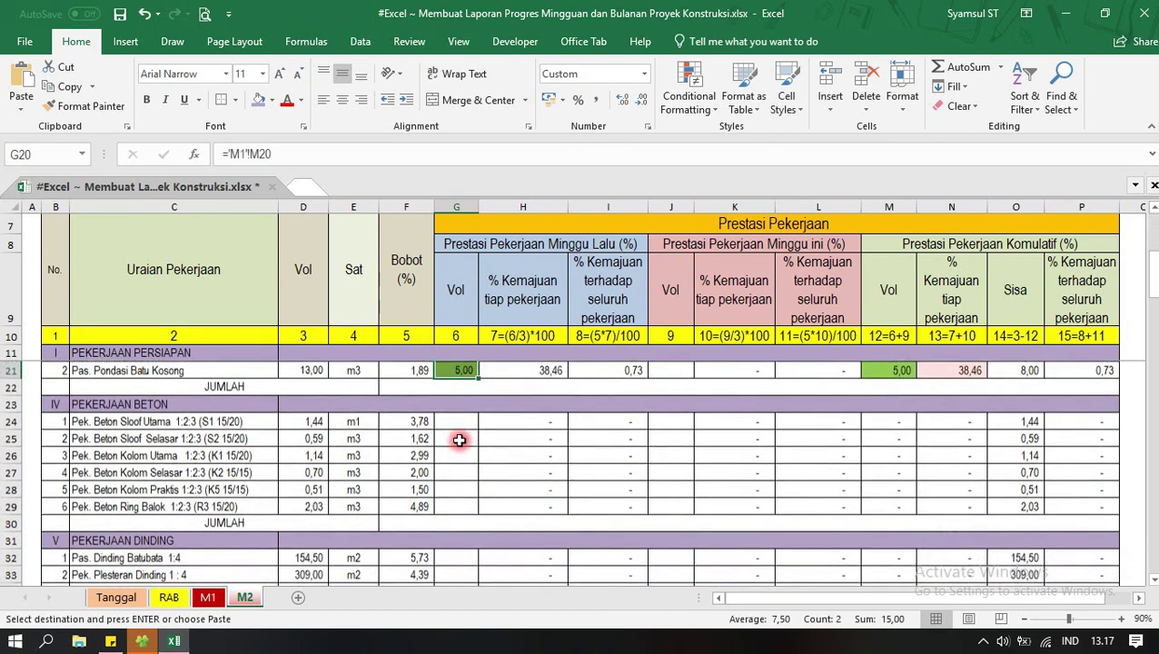
pyautogui.moveTo(458, 421); pyautogui.dragTo(459, 500)
pyautogui.hotkey('ctrl', 'v')
pyautogui.scroll(-2, 463, 466)
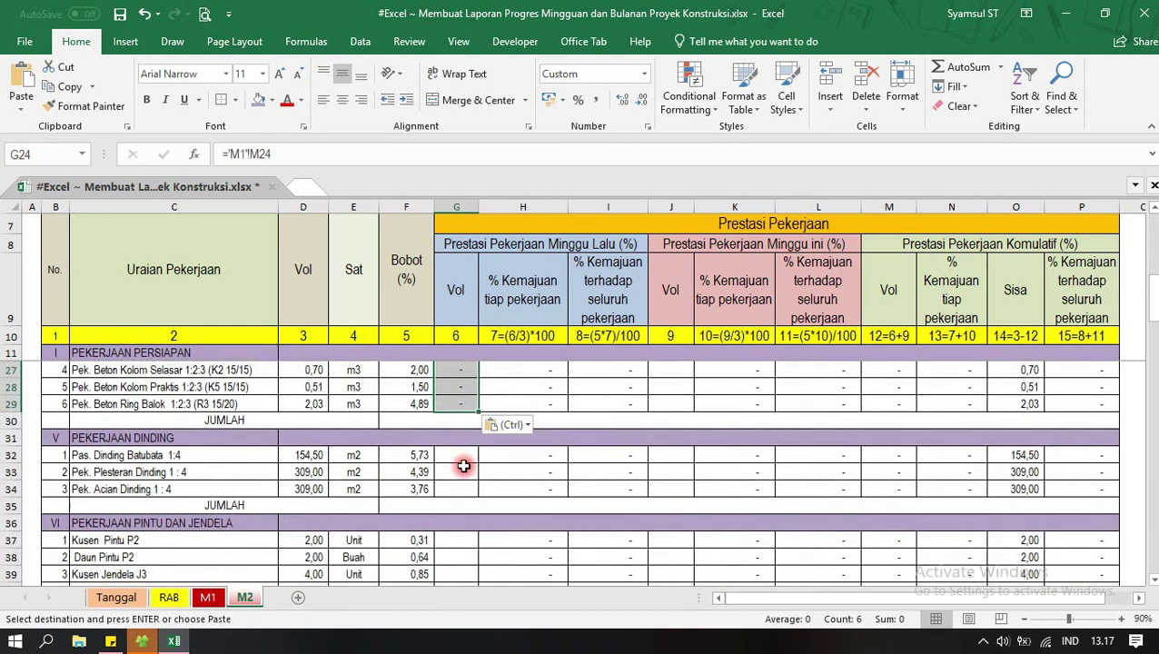
pyautogui.moveTo(460, 458); pyautogui.dragTo(459, 489)
pyautogui.hotkey('ctrl', 'v')
pyautogui.scroll(-2, 457, 484)
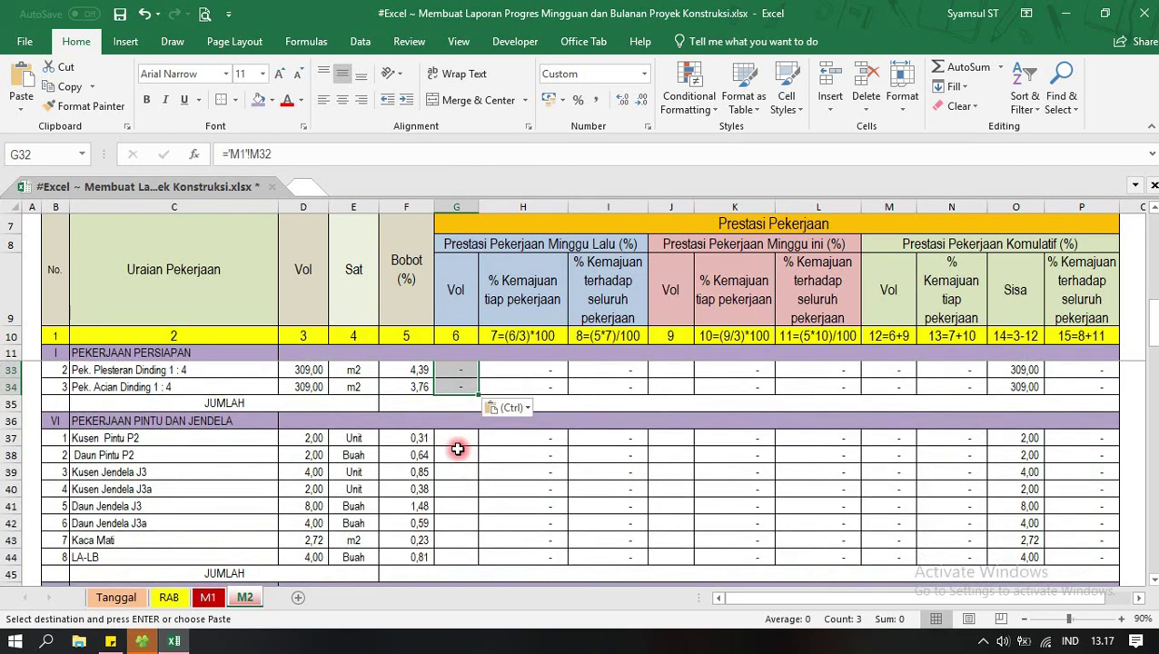
pyautogui.moveTo(455, 437); pyautogui.dragTo(455, 554)
pyautogui.hotkey('ctrl', 'v')
pyautogui.scroll(-3, 460, 501)
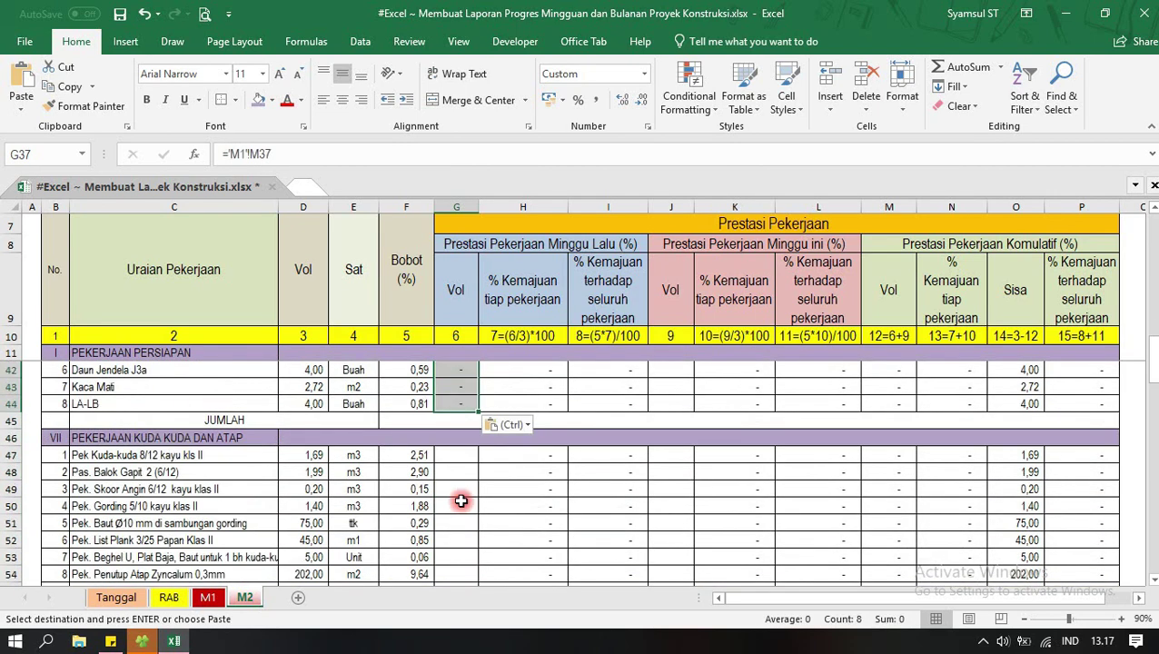
pyautogui.moveTo(468, 469); pyautogui.dragTo(465, 386)
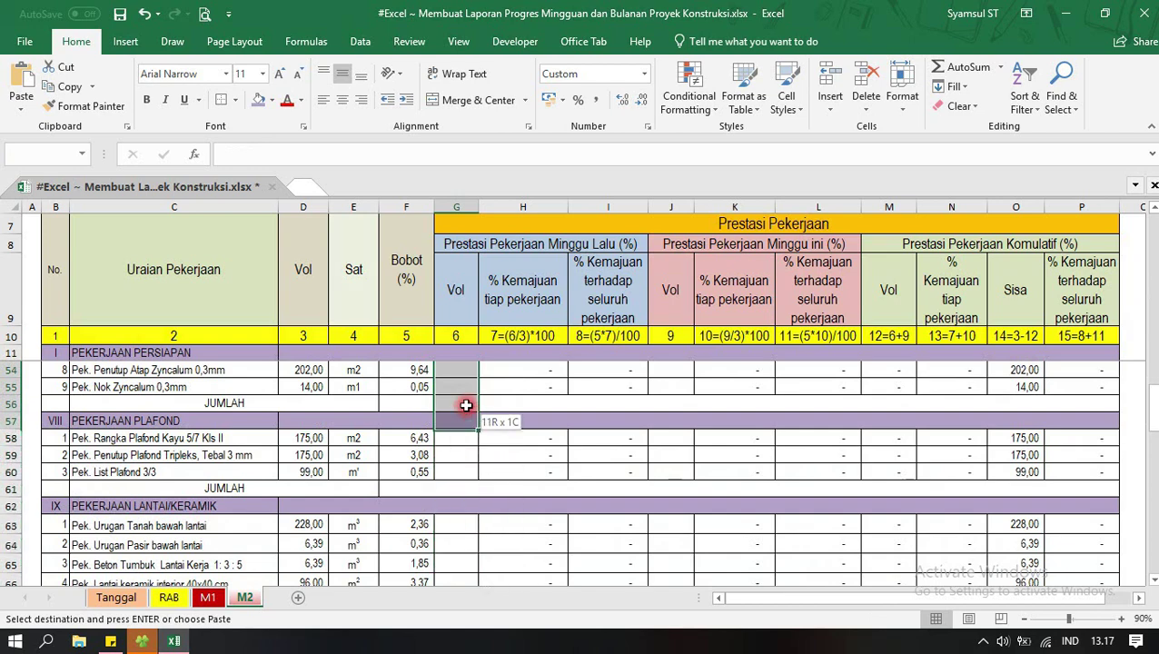
pyautogui.hotkey('ctrl', 'v')
# Paste the link into column G for ceiling, flooring, painting, electrical, hardware and miscellaneous rows.
pyautogui.moveTo(460, 437); pyautogui.dragTo(463, 465)
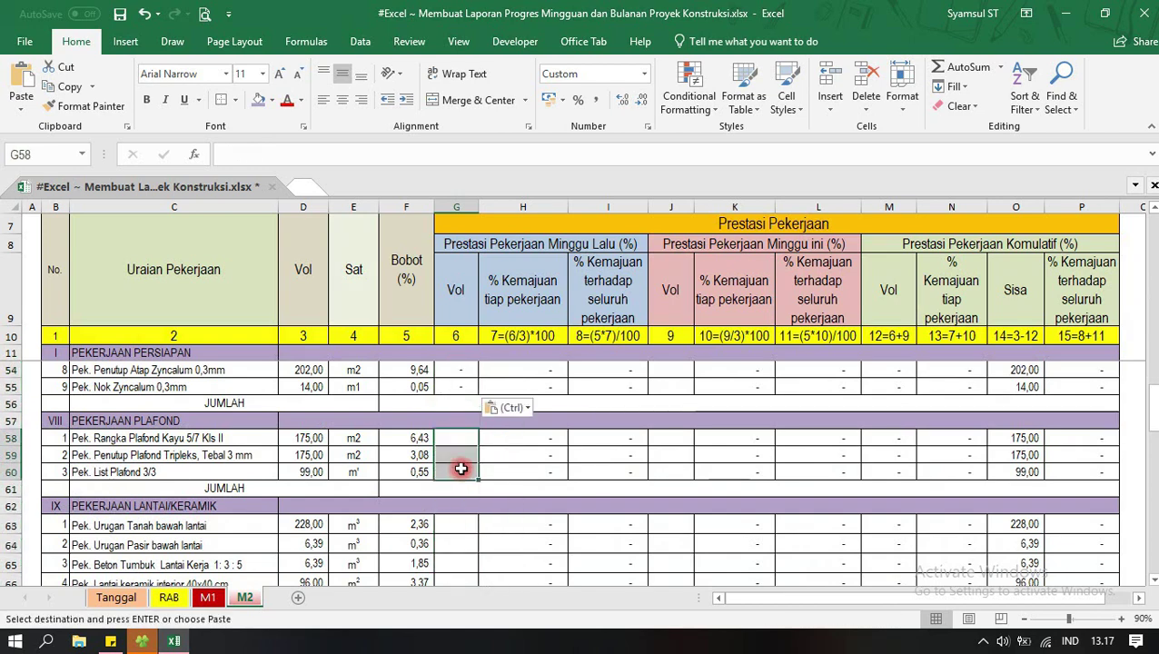
pyautogui.hotkey('ctrl', 'v')
pyautogui.scroll(-2, 458, 454)
pyautogui.moveTo(460, 422); pyautogui.dragTo(463, 501)
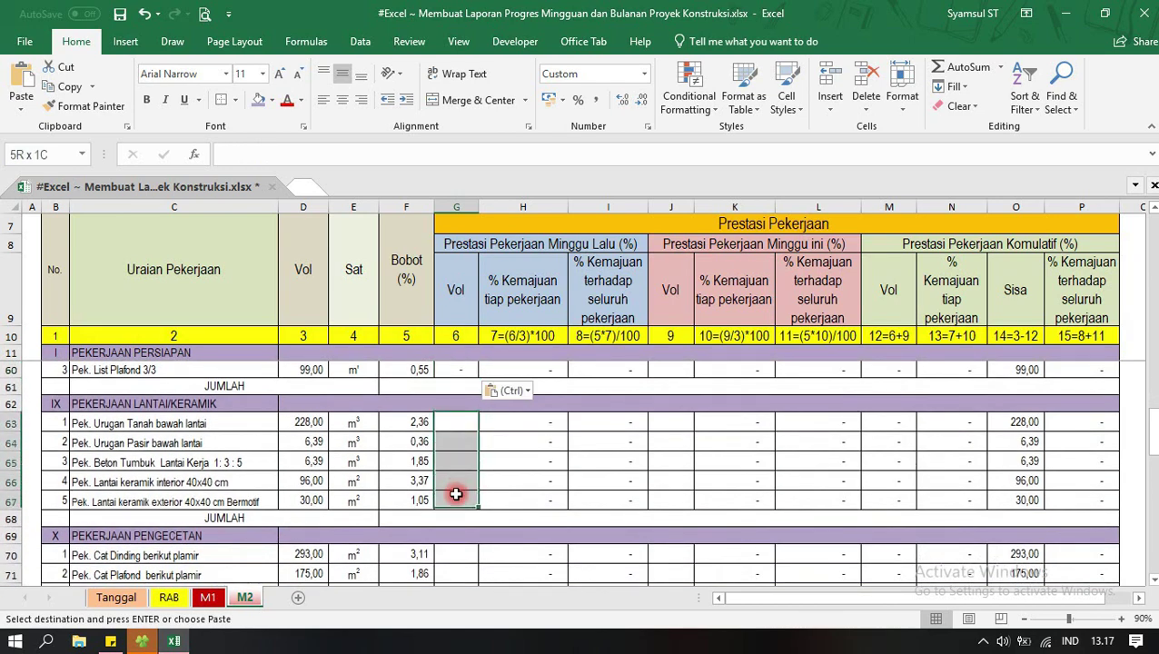
pyautogui.hotkey('ctrl', 'v')
pyautogui.scroll(-2, 463, 464)
pyautogui.moveTo(459, 444); pyautogui.dragTo(459, 483)
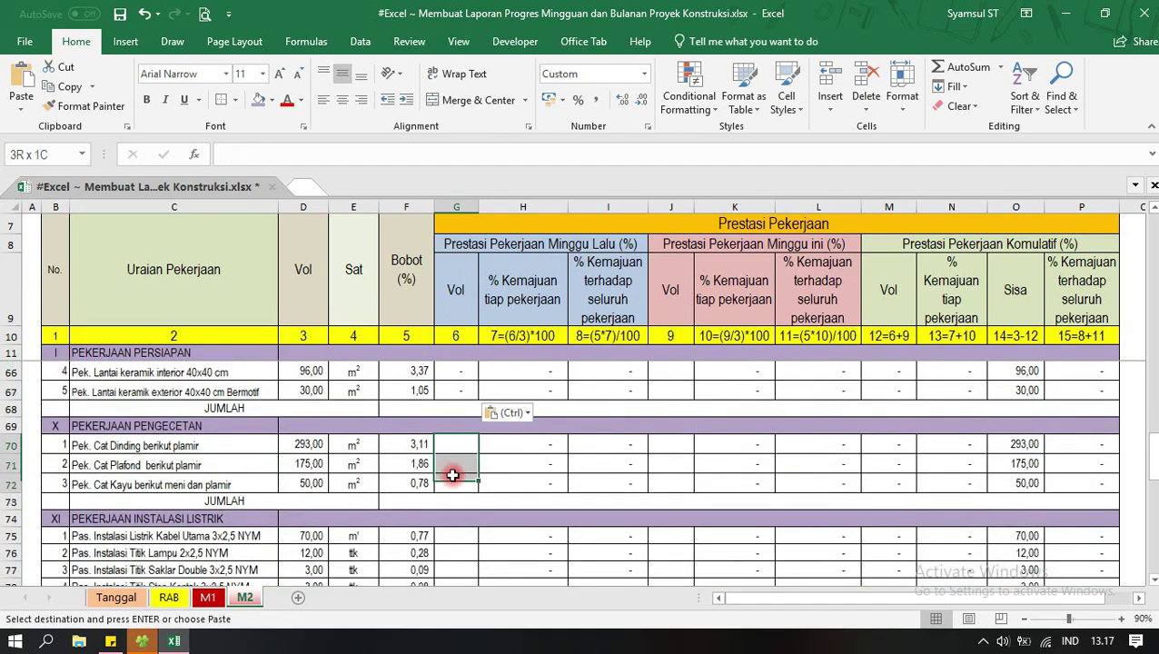
pyautogui.press('Return')
pyautogui.hotkey('ctrl', 'c')
pyautogui.scroll(-2, 463, 459)
pyautogui.hotkey('ctrl', 'v')
pyautogui.moveTo(455, 425); pyautogui.dragTo(467, 522)
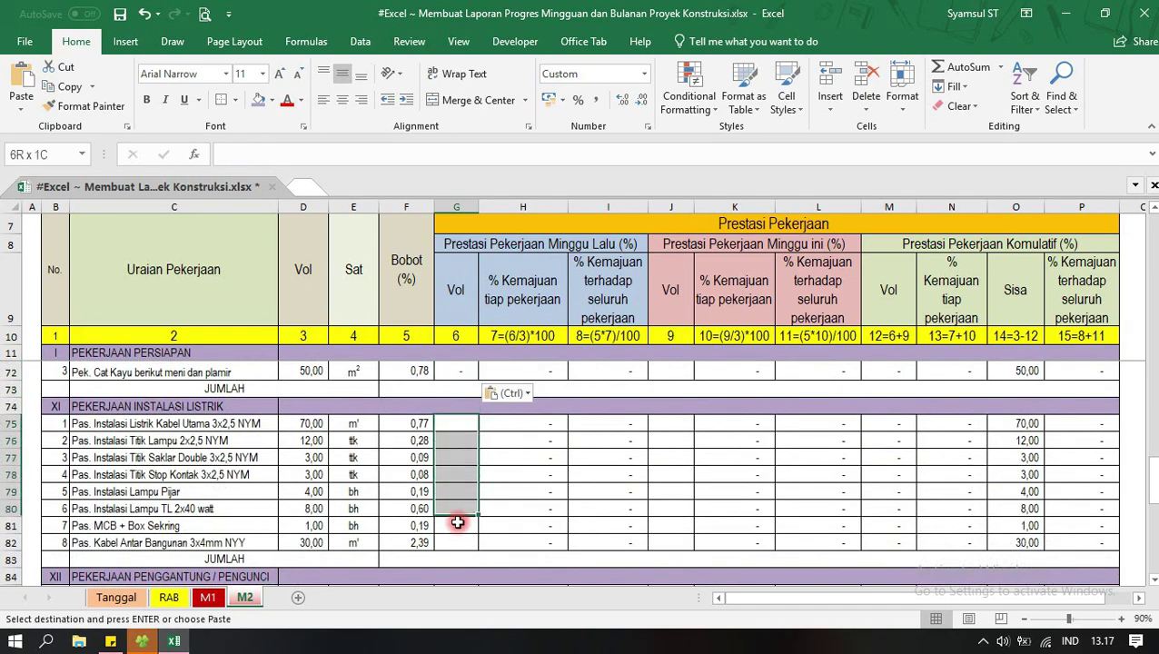
pyautogui.hotkey('ctrl', 'v')
pyautogui.scroll(-2, 551, 480)
pyautogui.scroll(-1, 466, 445)
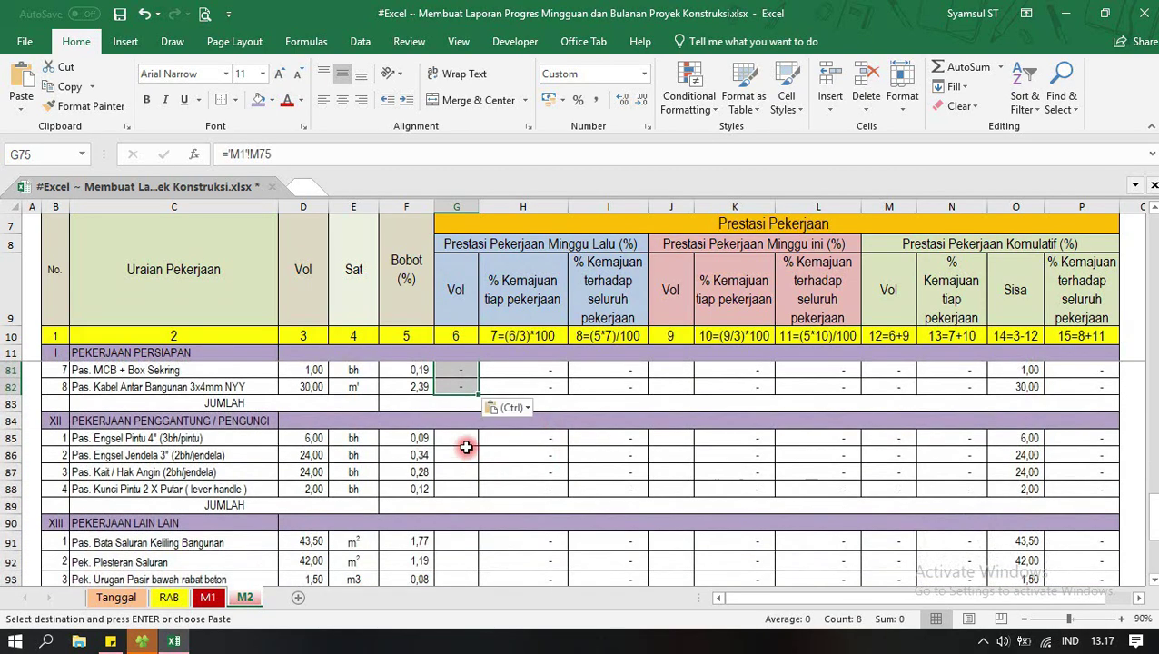
pyautogui.moveTo(458, 439); pyautogui.dragTo(455, 489)
pyautogui.hotkey('ctrl', 'v')
pyautogui.scroll(-1, 455, 478)
pyautogui.scroll(-1, 455, 479)
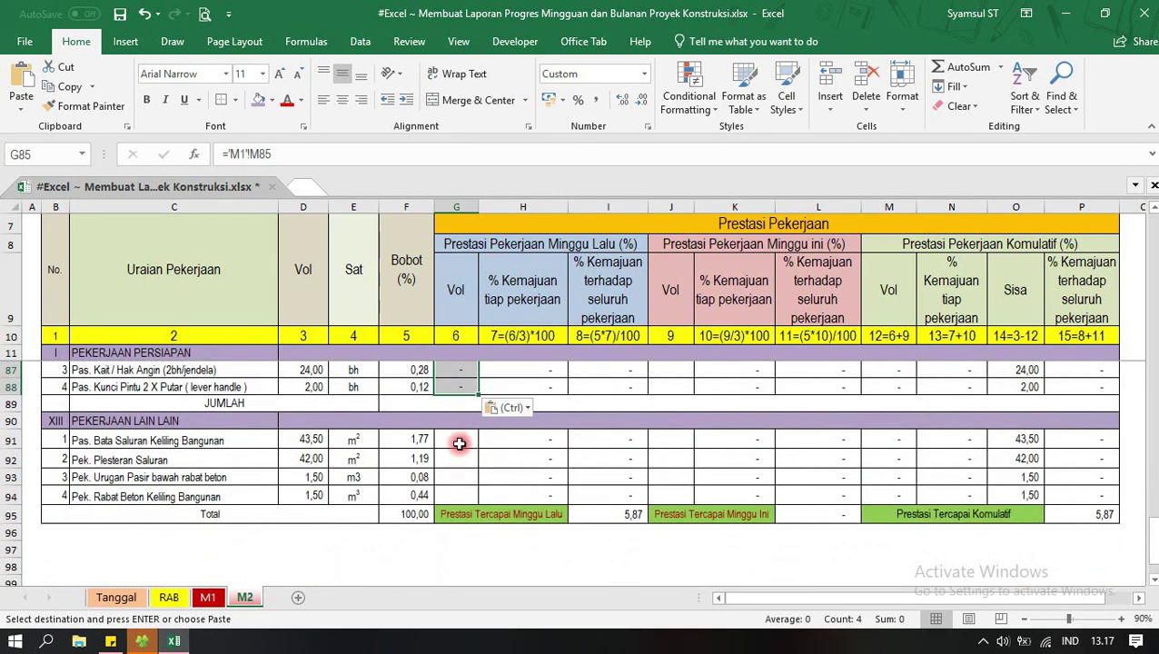
pyautogui.moveTo(455, 440); pyautogui.dragTo(456, 499)
pyautogui.hotkey('ctrl', 'v')
pyautogui.scroll(5, 613, 510)
pyautogui.scroll(15, 610, 510)
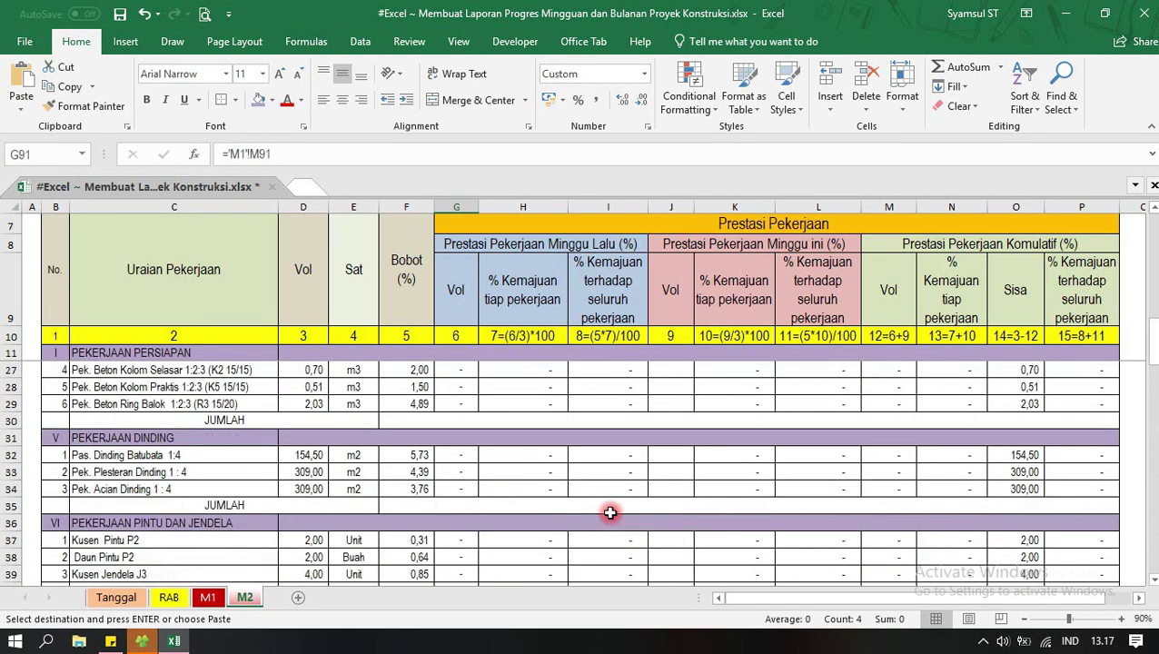
pyautogui.scroll(5, 610, 513)
pyautogui.click(717, 419)
pyautogui.press('Escape')
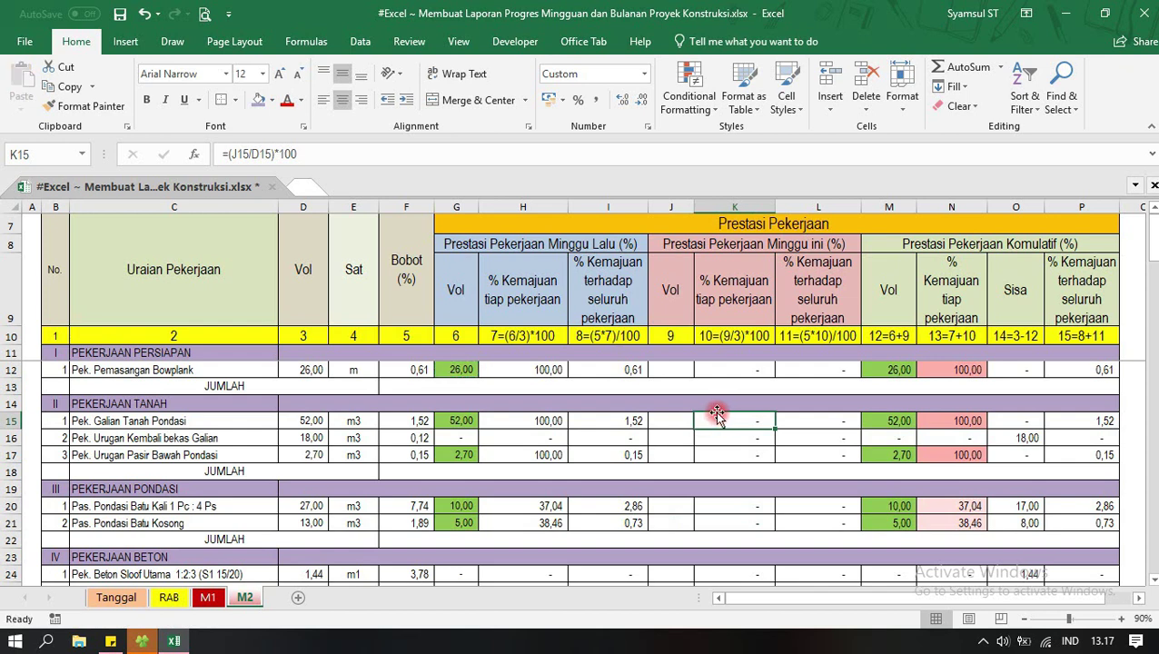
pyautogui.click(726, 245)
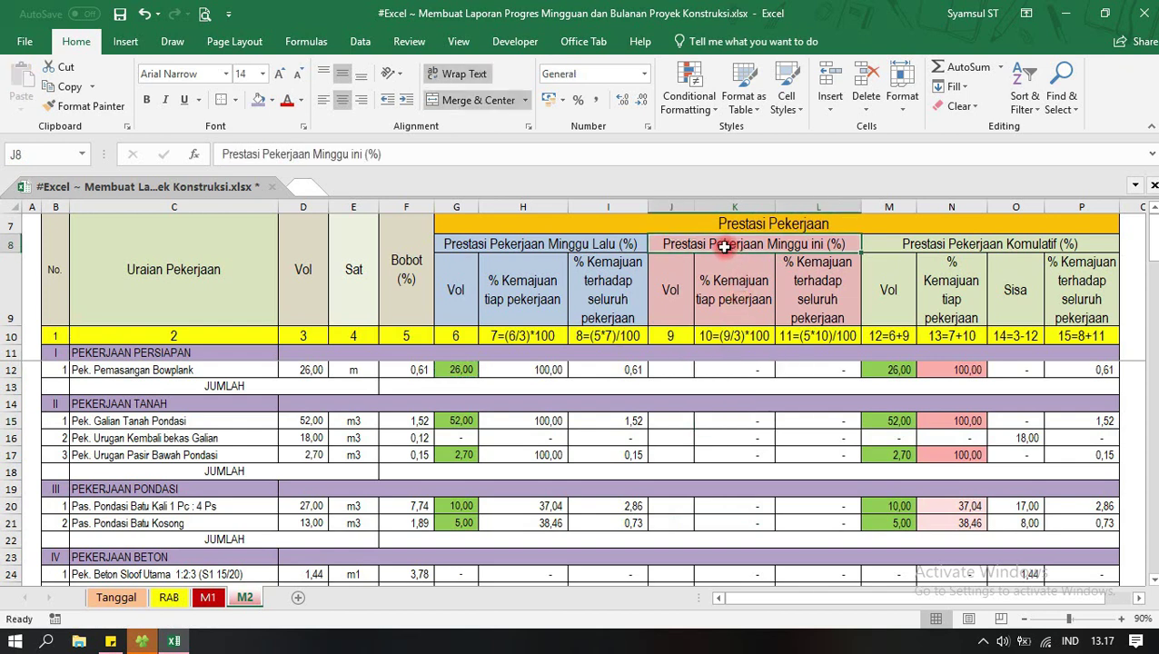
pyautogui.click(677, 378)
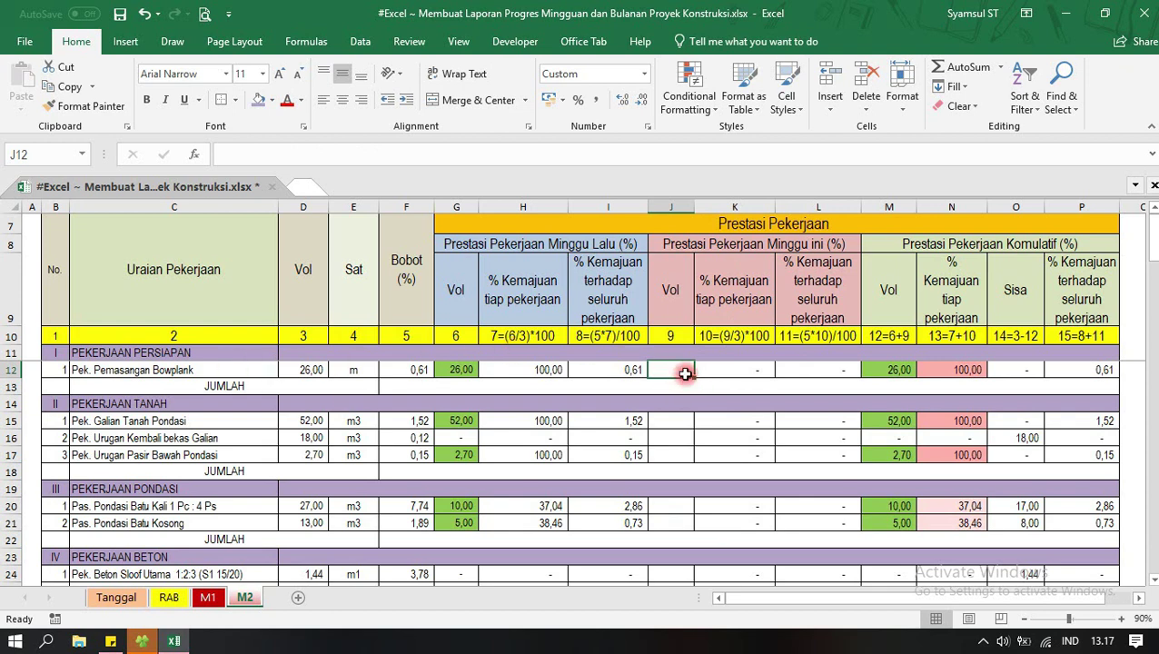
pyautogui.click(963, 368)
pyautogui.click(660, 366)
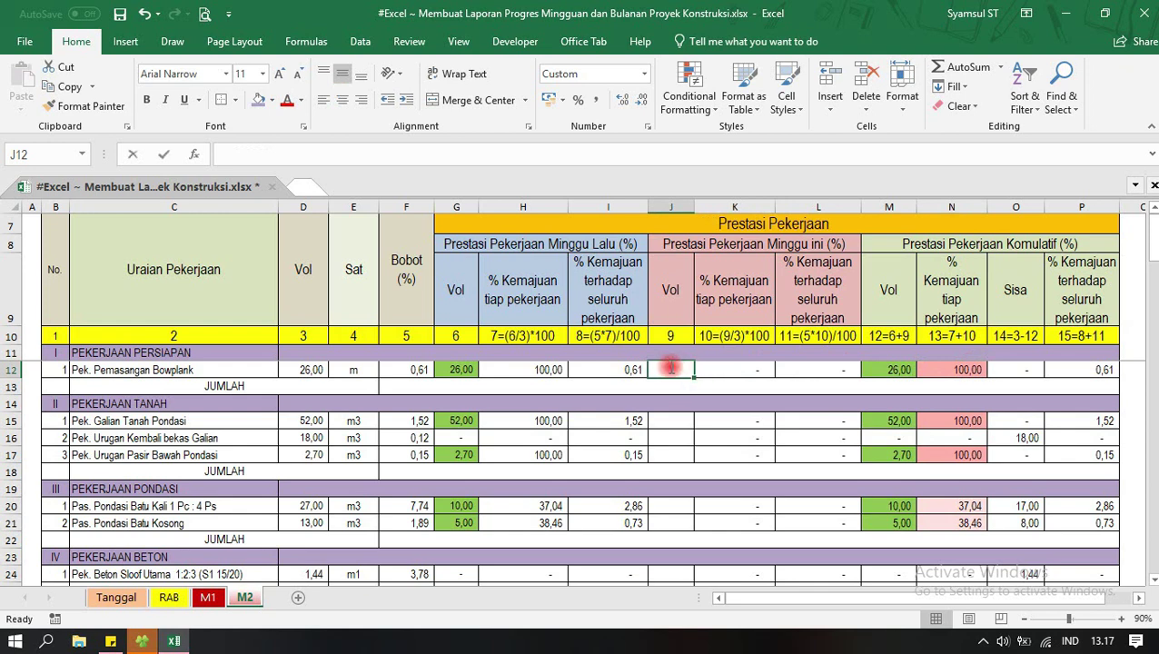
pyautogui.write('5')
pyautogui.press('Return')
pyautogui.click(670, 368)
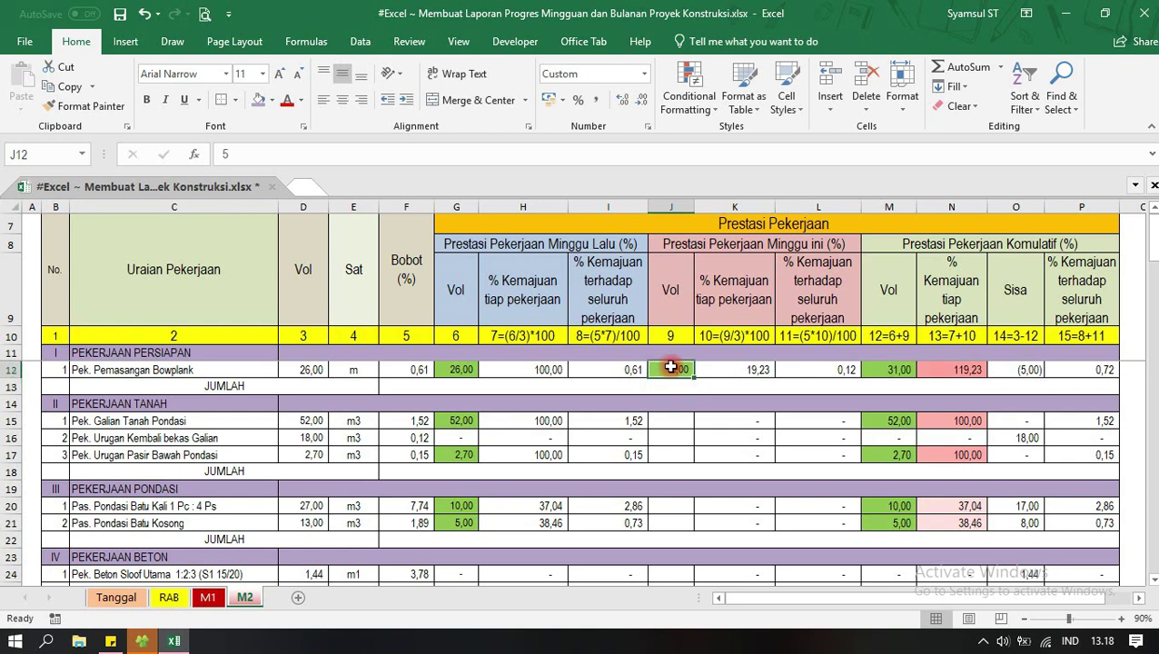
pyautogui.click(963, 369)
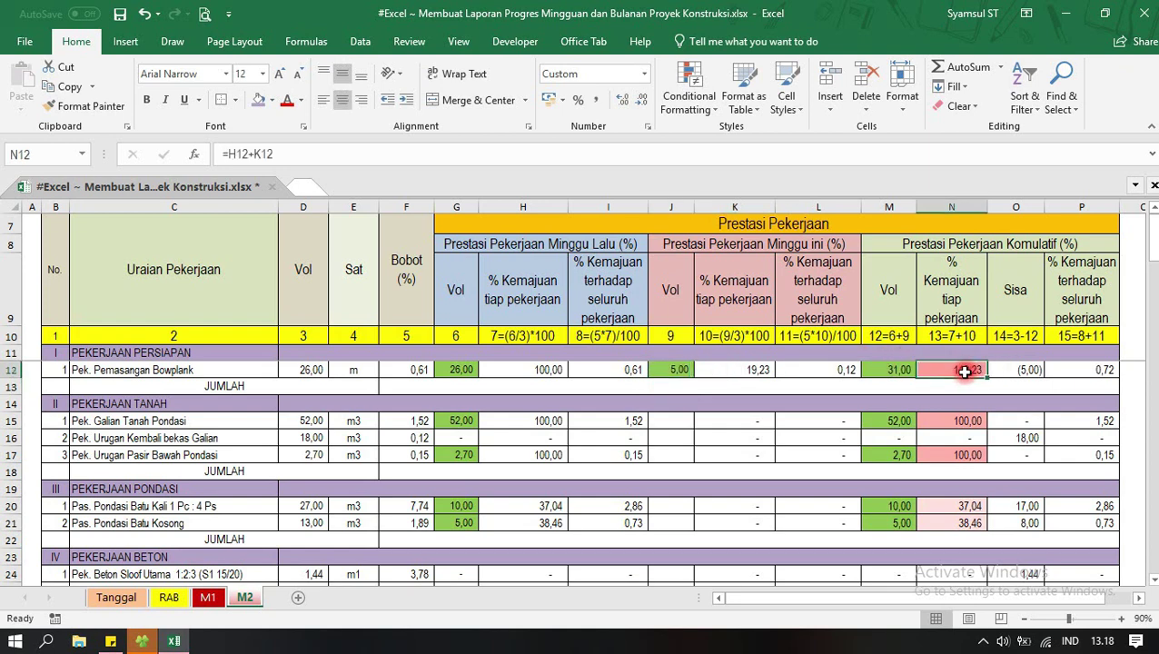
pyautogui.click(667, 365)
pyautogui.write('5')
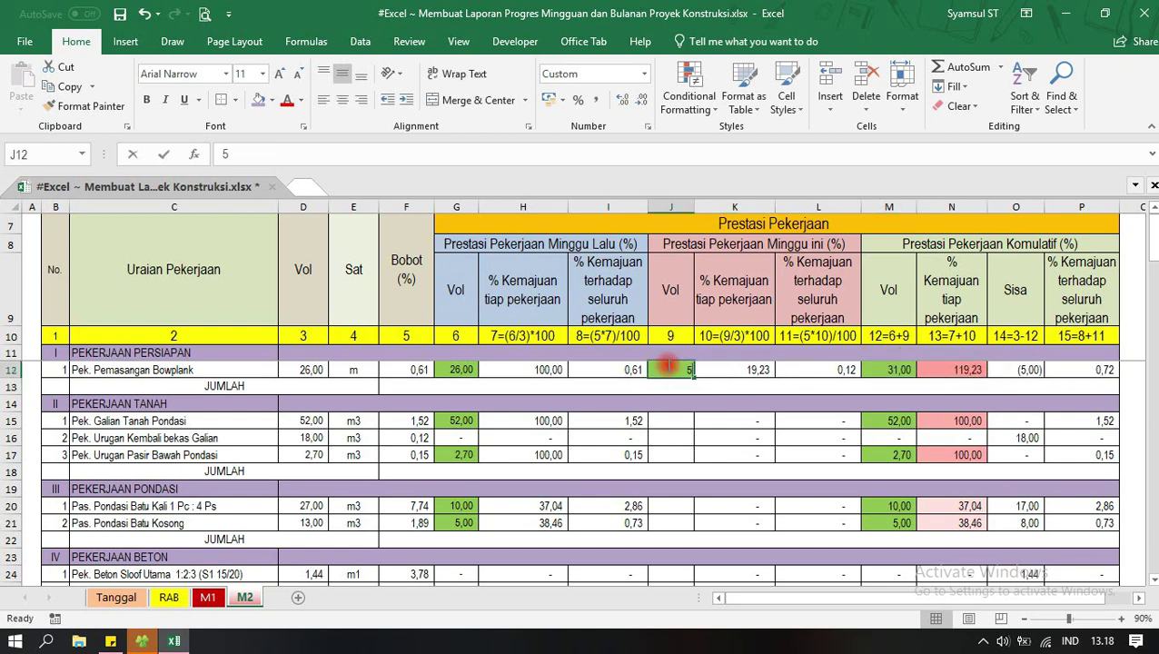
pyautogui.press('BackSpace')
pyautogui.press('Return')
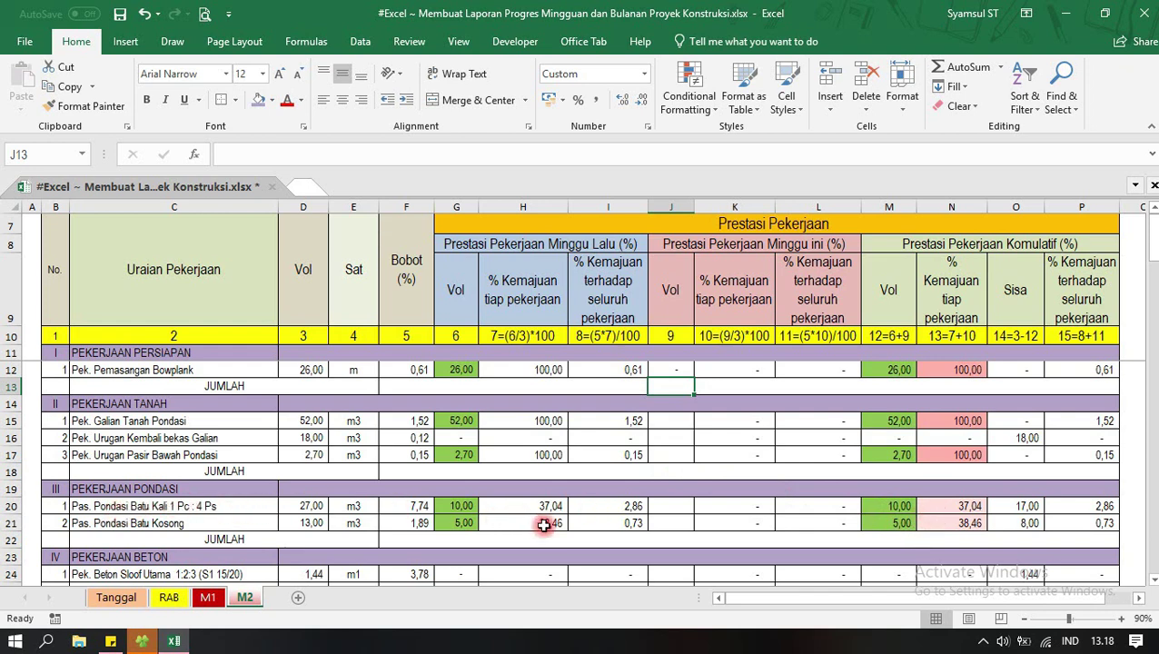
# Set J20's this-week volume to =D20-G20, giving 17,00.
pyautogui.click(674, 509)
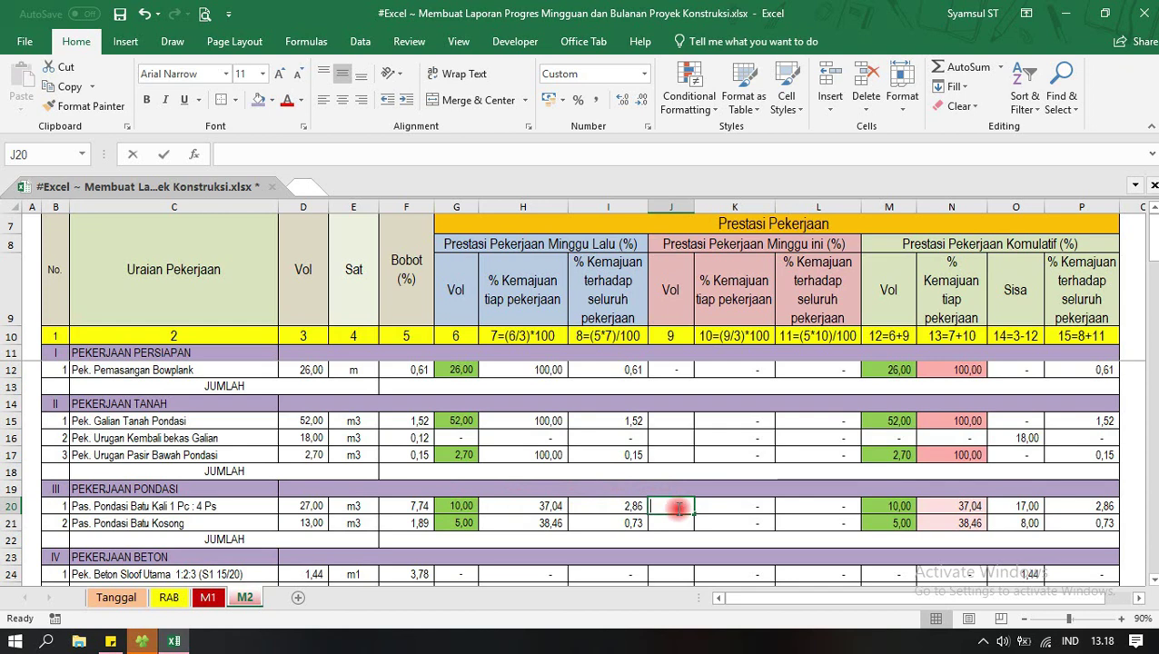
pyautogui.write('=')
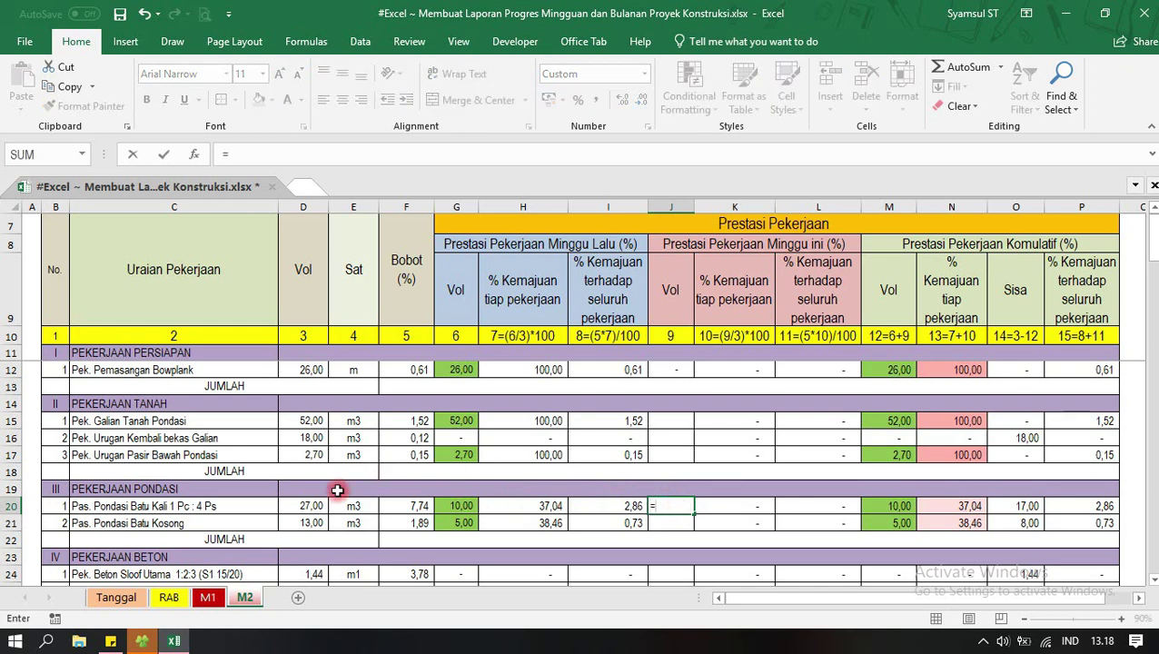
pyautogui.click(304, 506)
pyautogui.write('-')
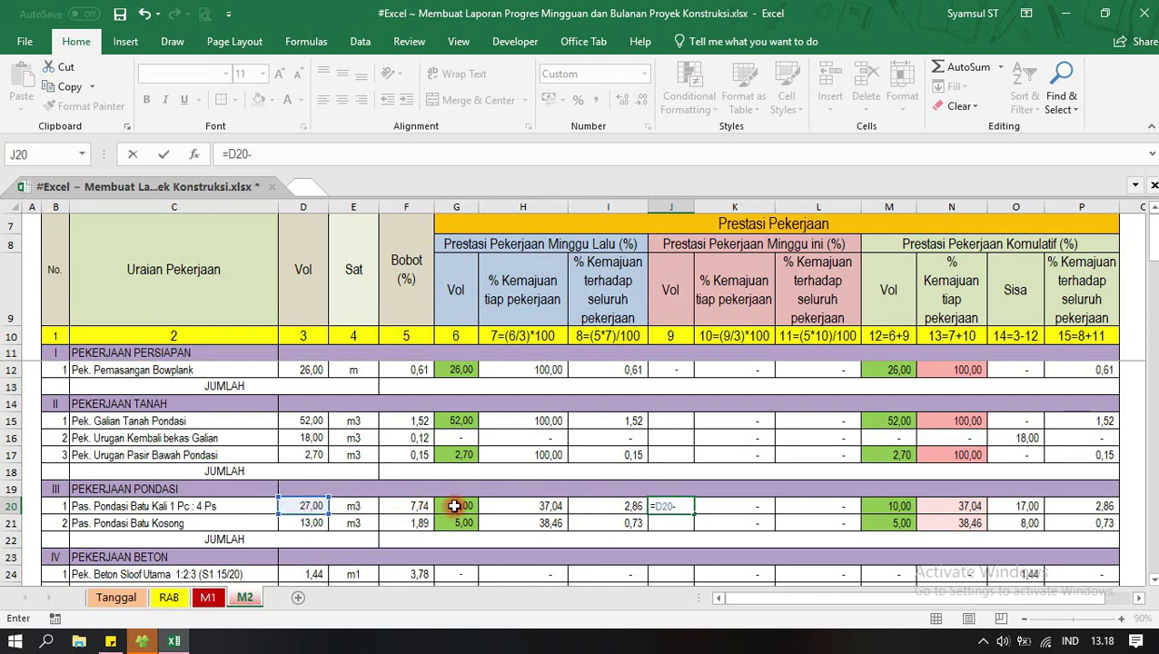
pyautogui.click(454, 506)
pyautogui.press('Return')
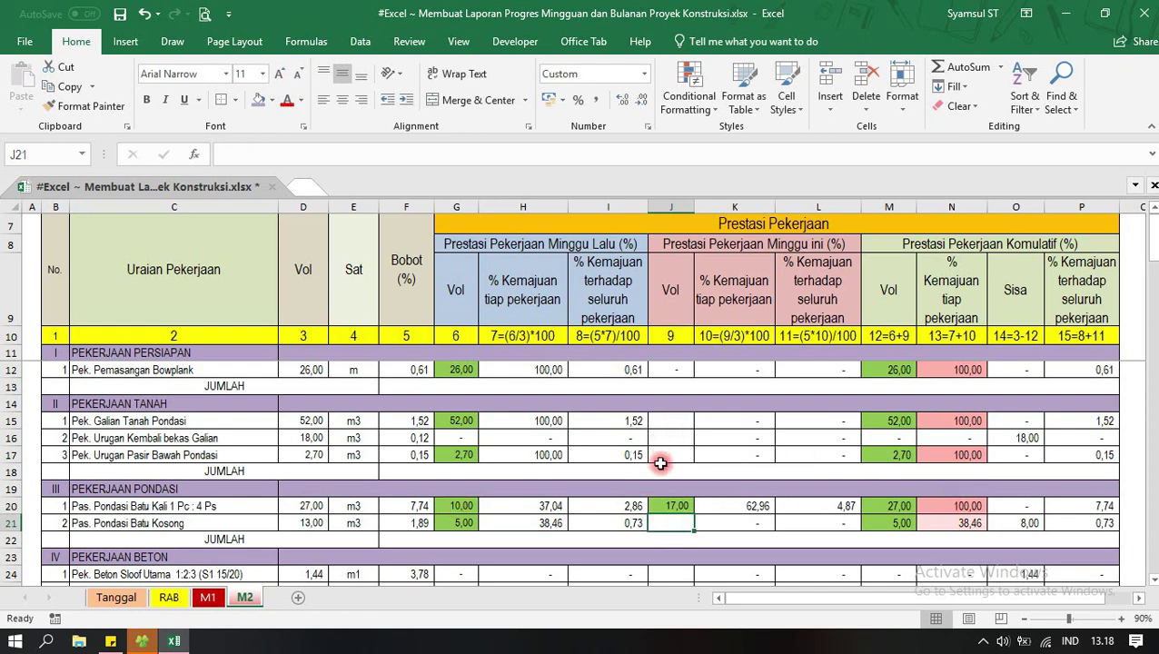
# Set J21 to =D21-G21, giving 8,00 for Pas. Pondasi Batu Kosong.
pyautogui.doubleClick(667, 520)
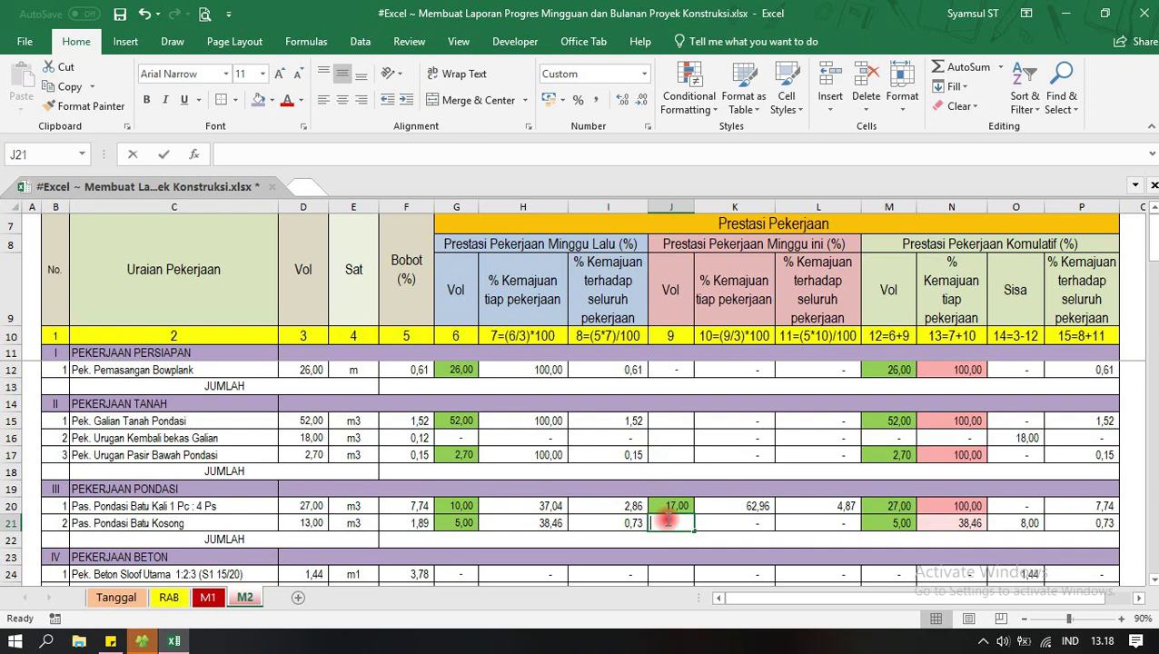
pyautogui.write('=')
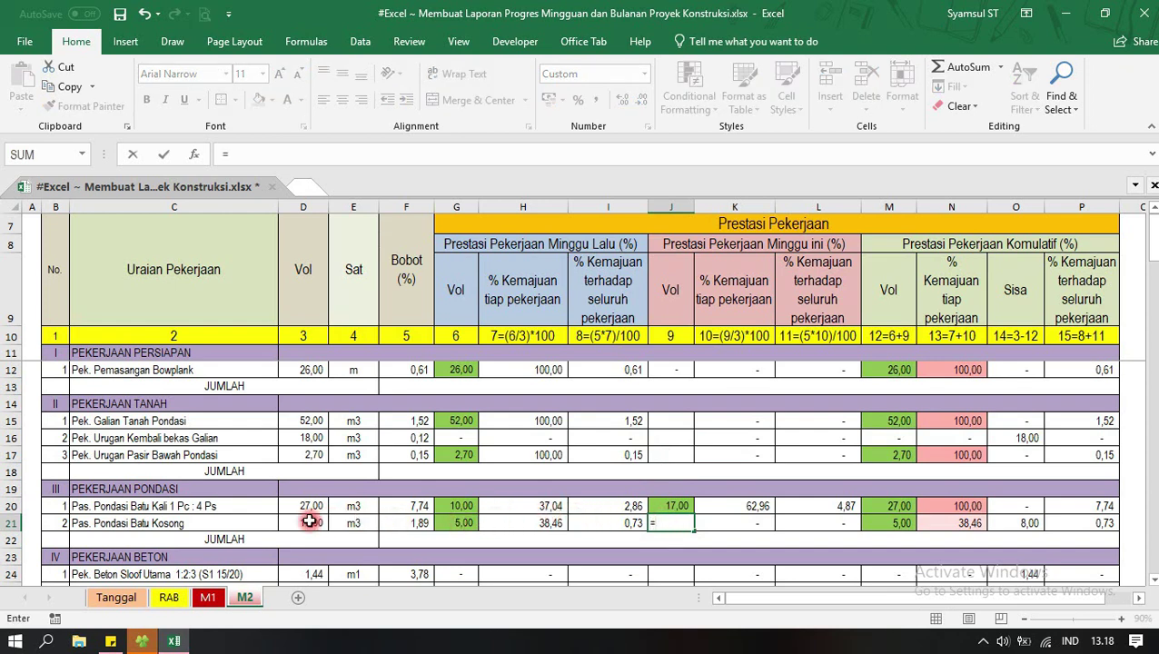
pyautogui.click(309, 521)
pyautogui.write('-')
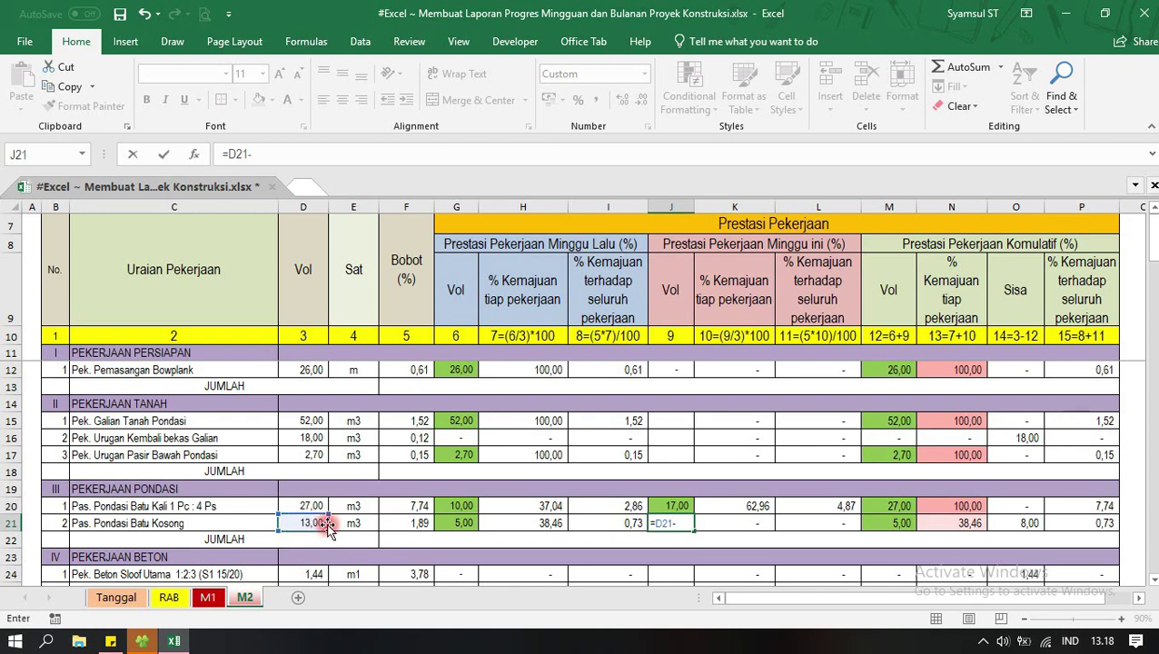
pyautogui.click(463, 523)
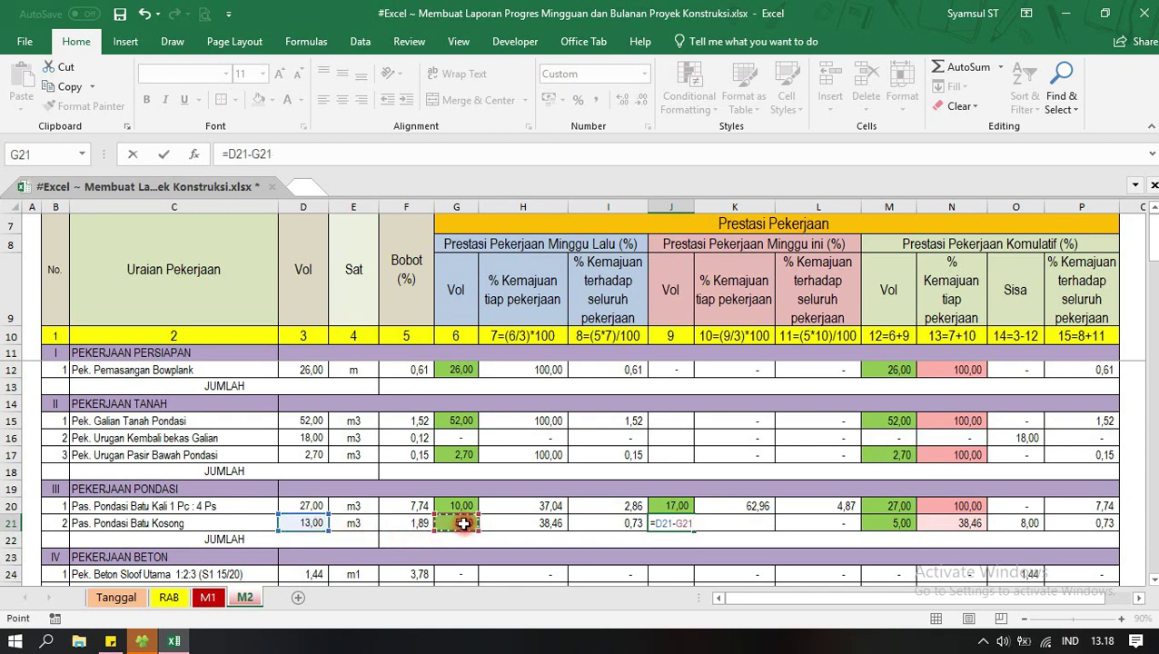
pyautogui.press('Return')
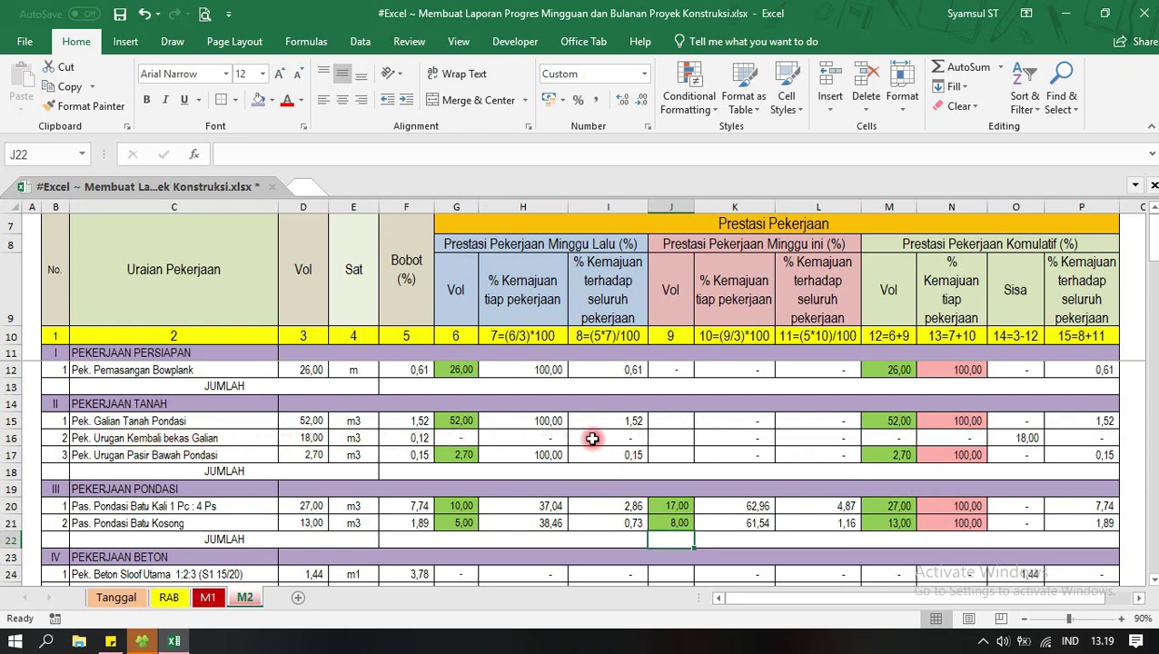
pyautogui.doubleClick(671, 439)
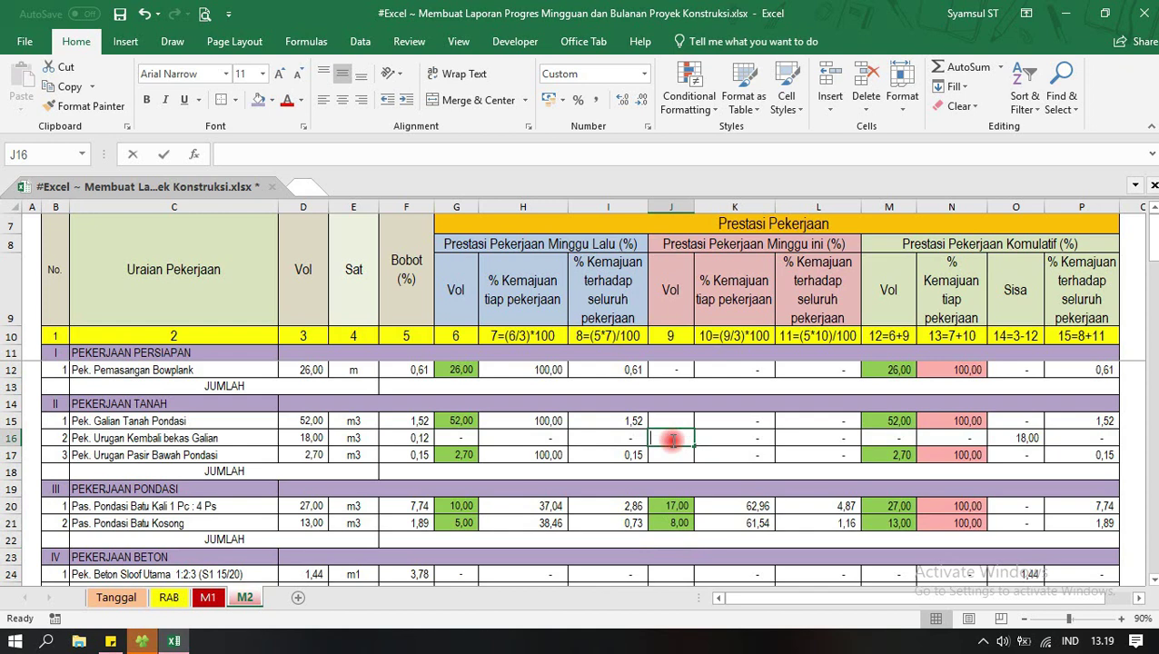
# Enter 18,00 as this week's volume for Pek. Urugan Kembali bekas Galian in J16.
pyautogui.write('18')
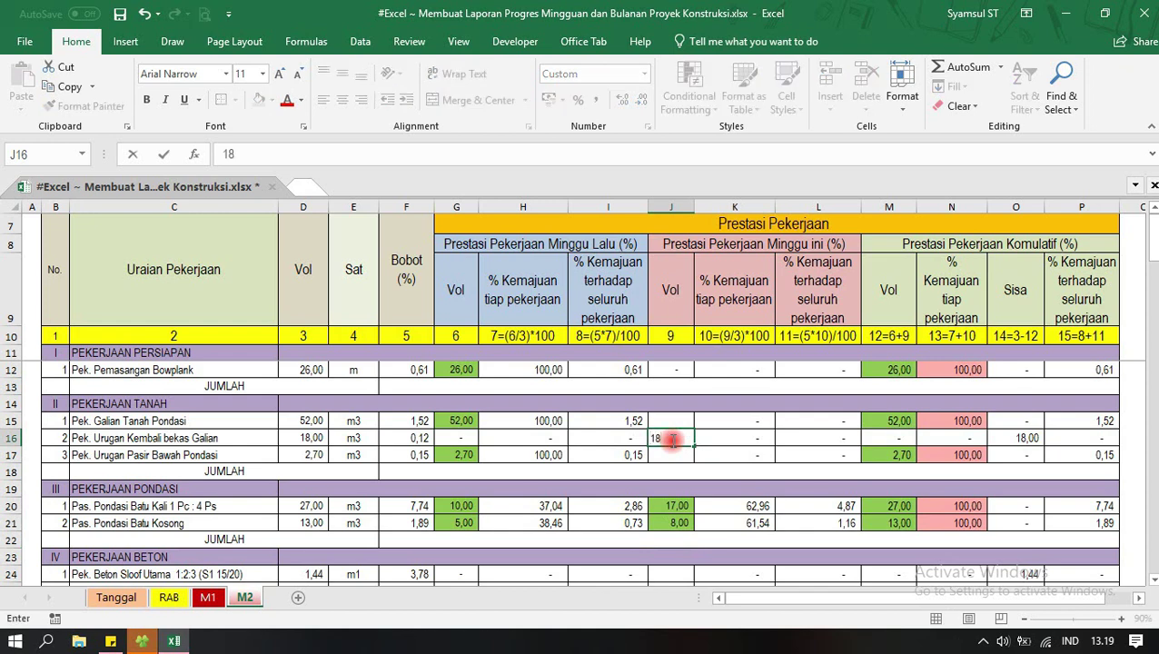
pyautogui.press('Return')
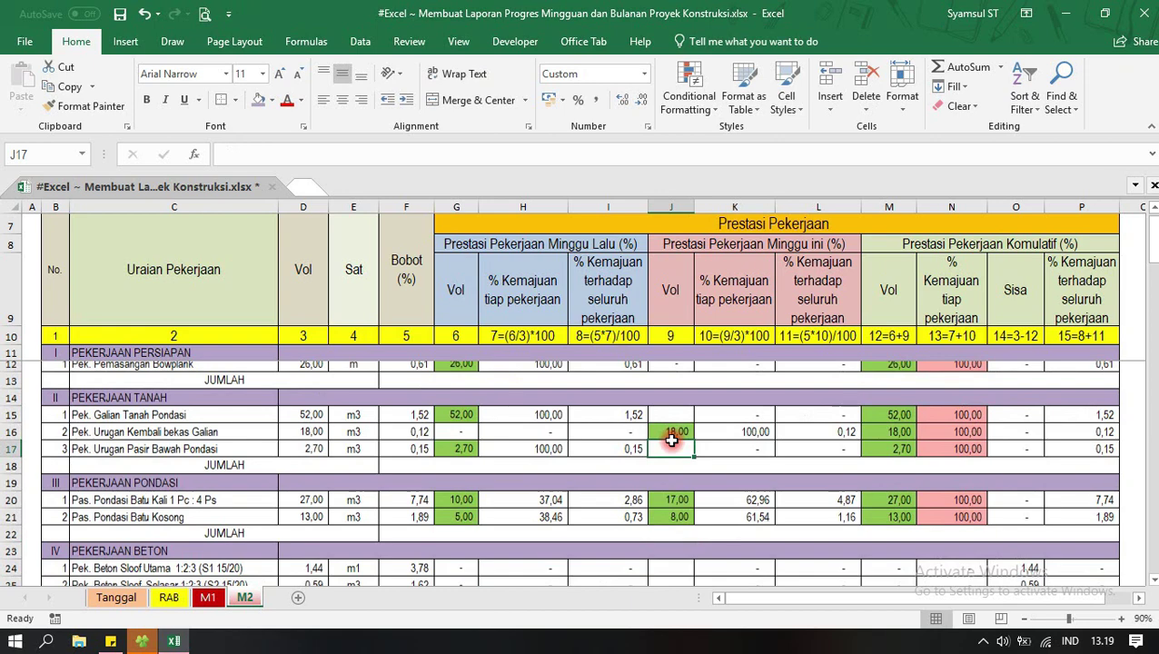
pyautogui.scroll(-1, 671, 440)
pyautogui.scroll(-1, 671, 441)
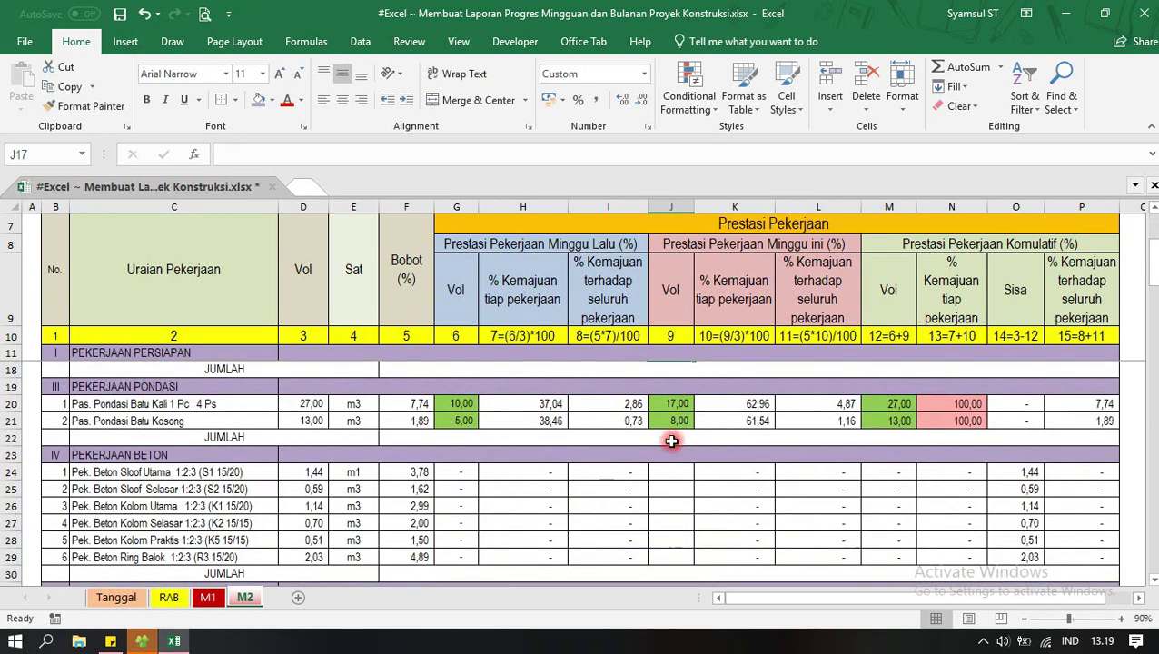
# Enter 1,00 in J24 for Pek. Beton Sloof Utama and review the Total row.
pyautogui.doubleClick(671, 471)
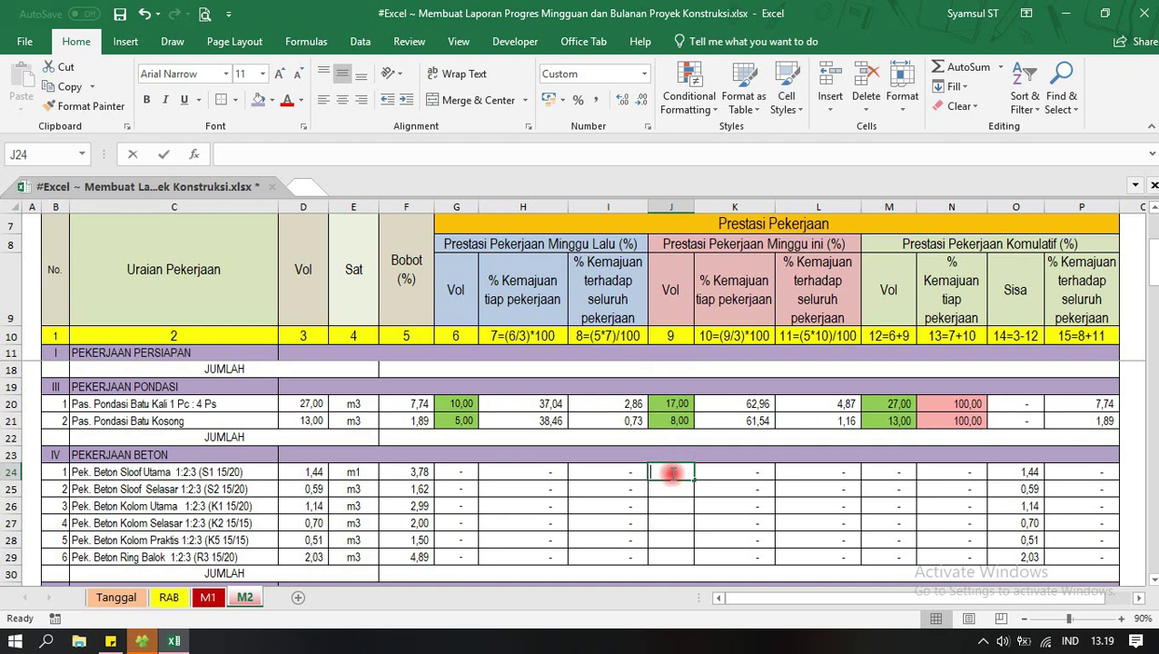
pyautogui.write('1')
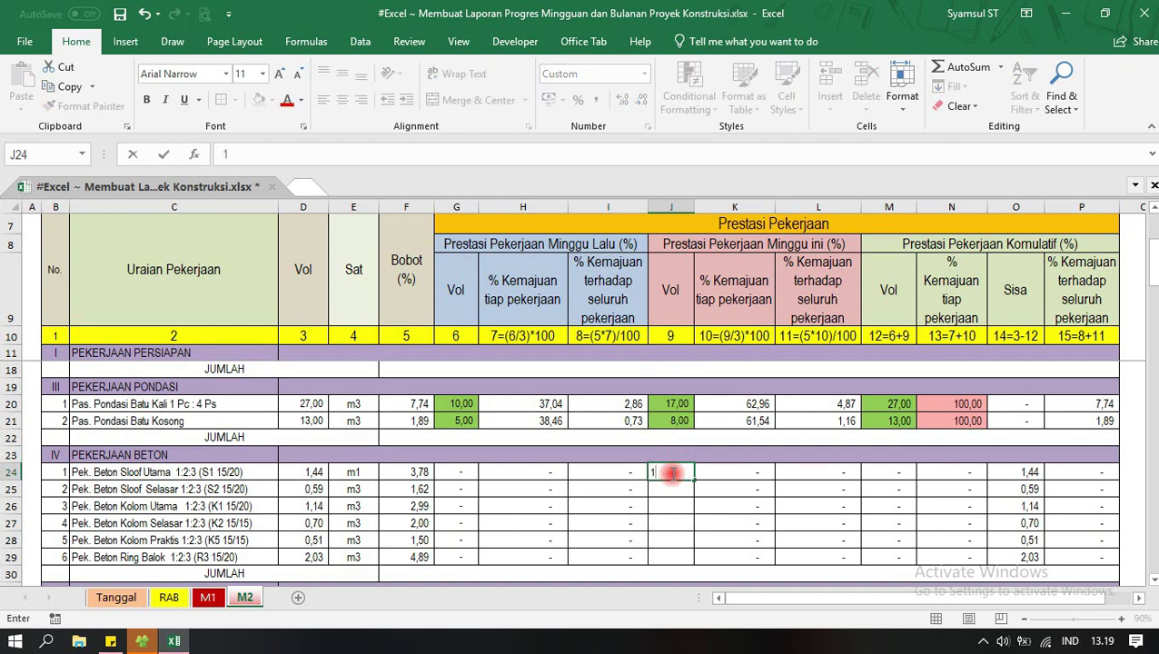
pyautogui.press('Return')
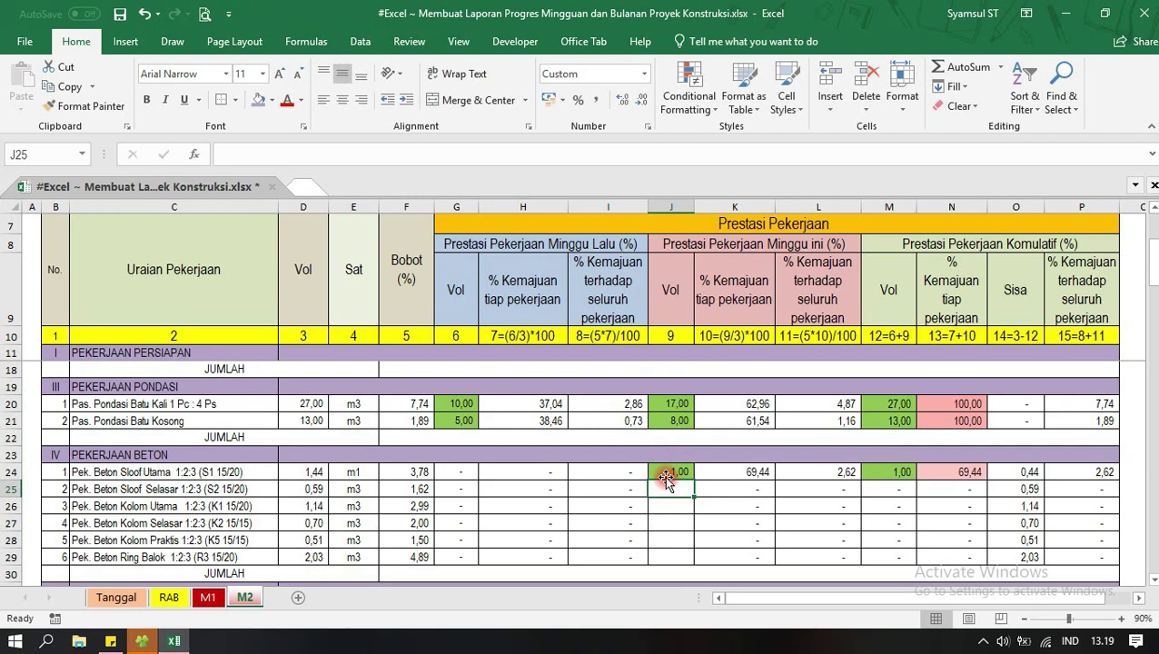
pyautogui.scroll(-1, 682, 473)
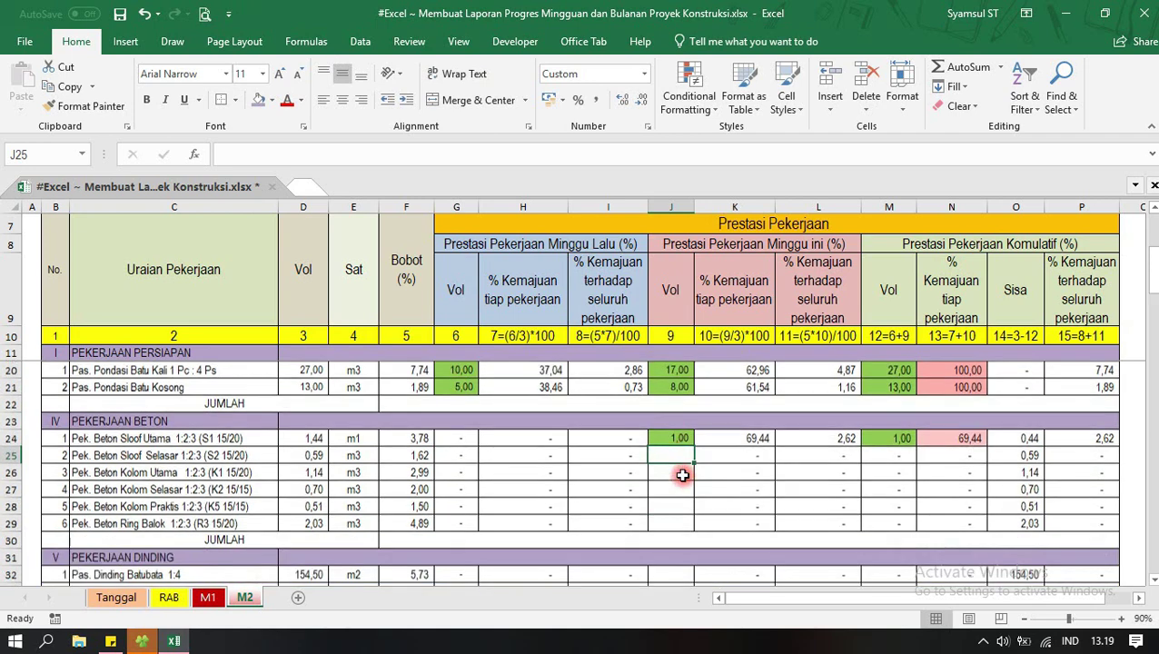
pyautogui.scroll(-1, 682, 475)
pyautogui.scroll(-1, 682, 475)
pyautogui.scroll(-1, 682, 475)
pyautogui.scroll(1, 682, 475)
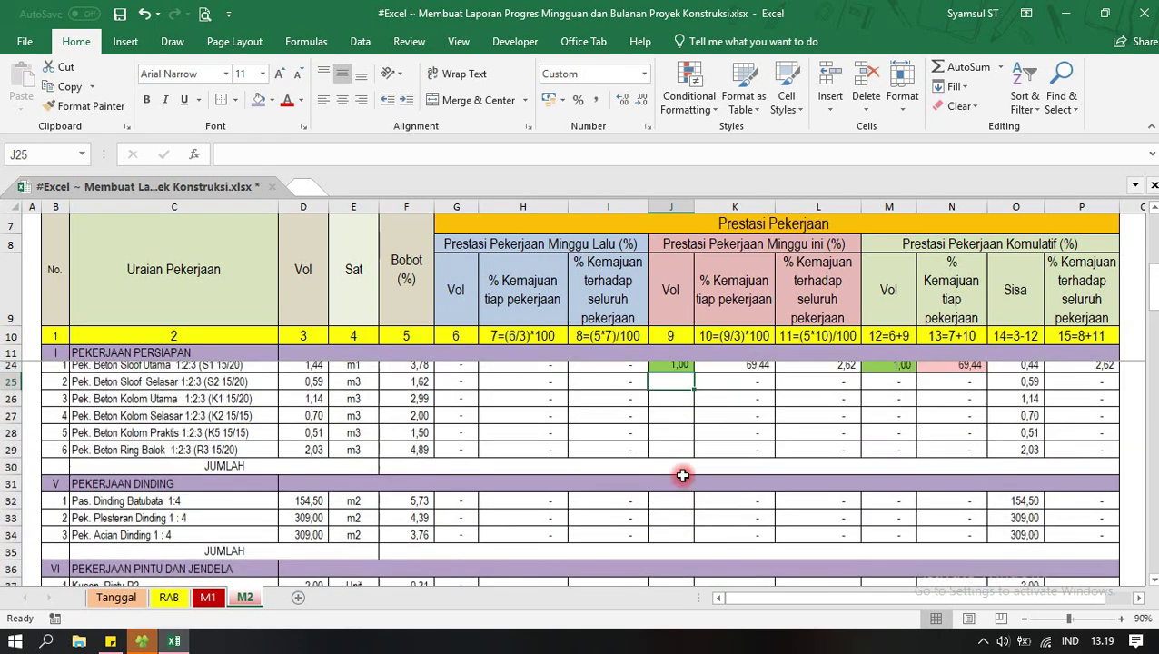
pyautogui.scroll(1, 682, 475)
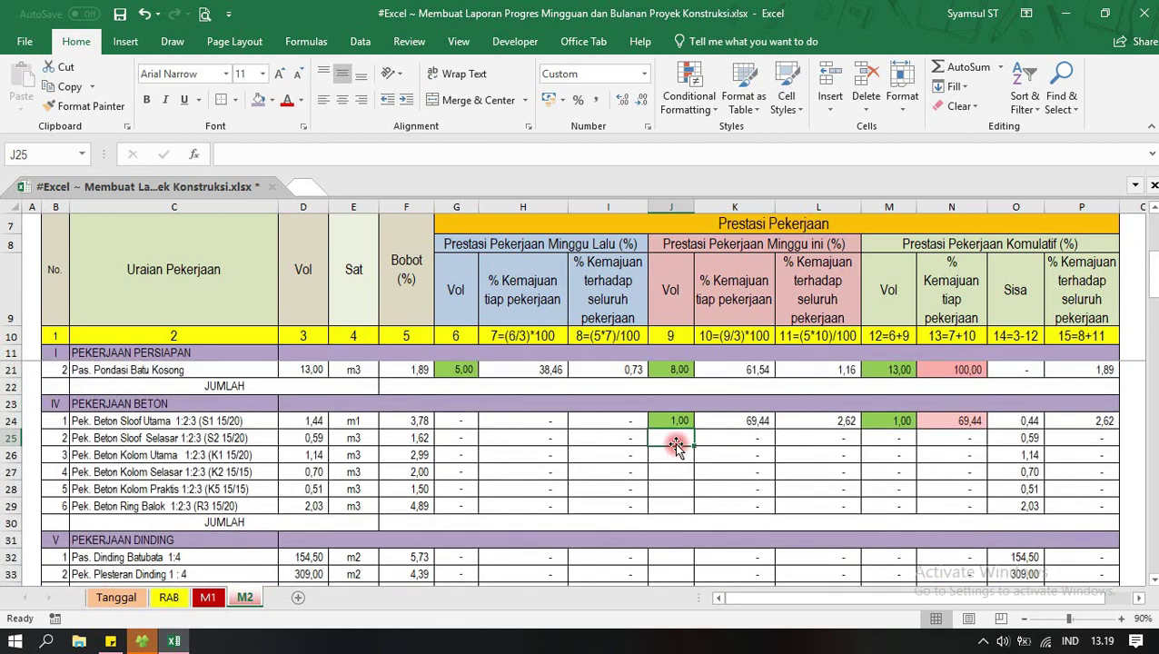
pyautogui.scroll(-3, 677, 438)
pyautogui.scroll(-8, 675, 444)
pyautogui.scroll(-4, 675, 445)
pyautogui.scroll(-4, 675, 444)
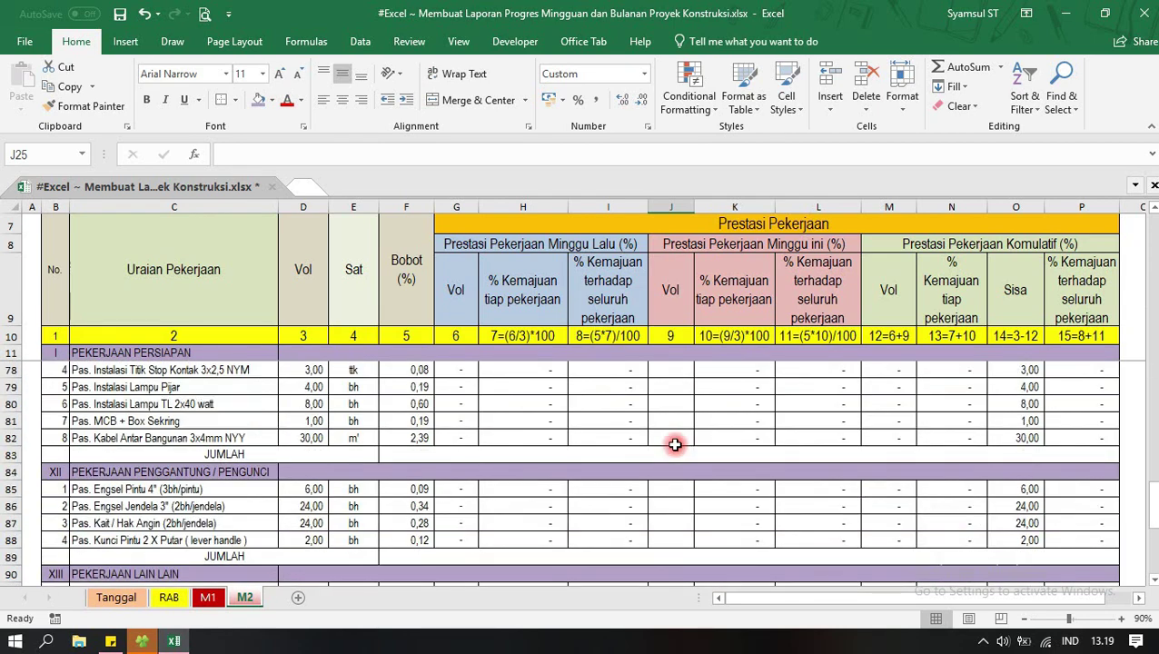
pyautogui.scroll(-4, 675, 444)
pyautogui.scroll(1, 675, 444)
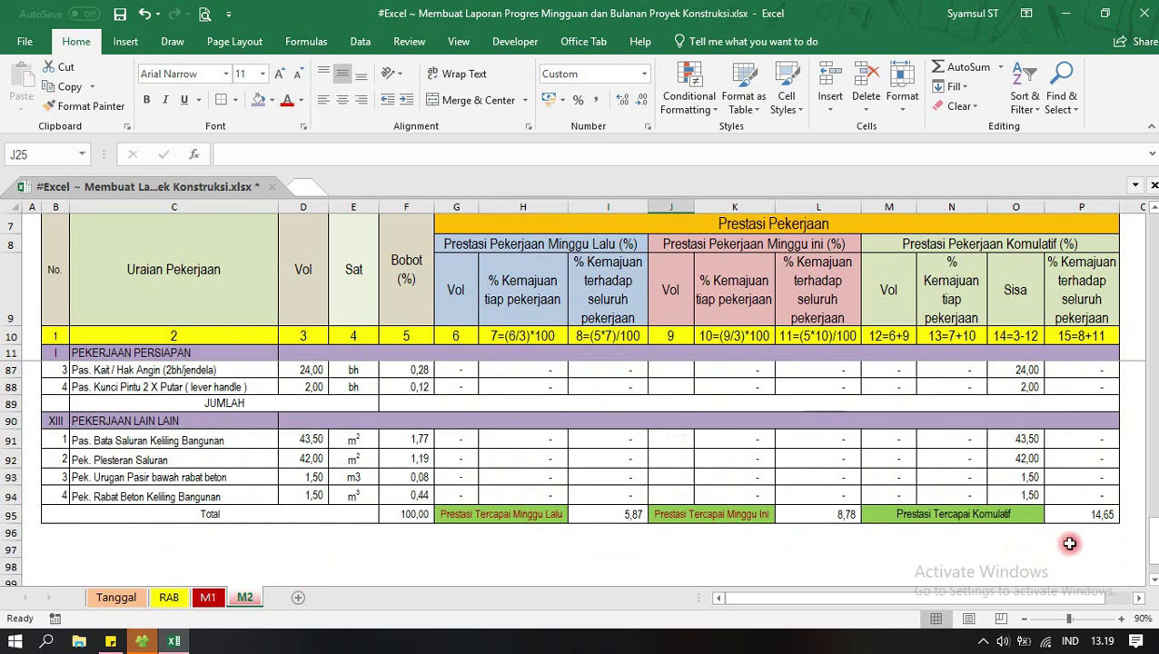
pyautogui.click(1096, 514)
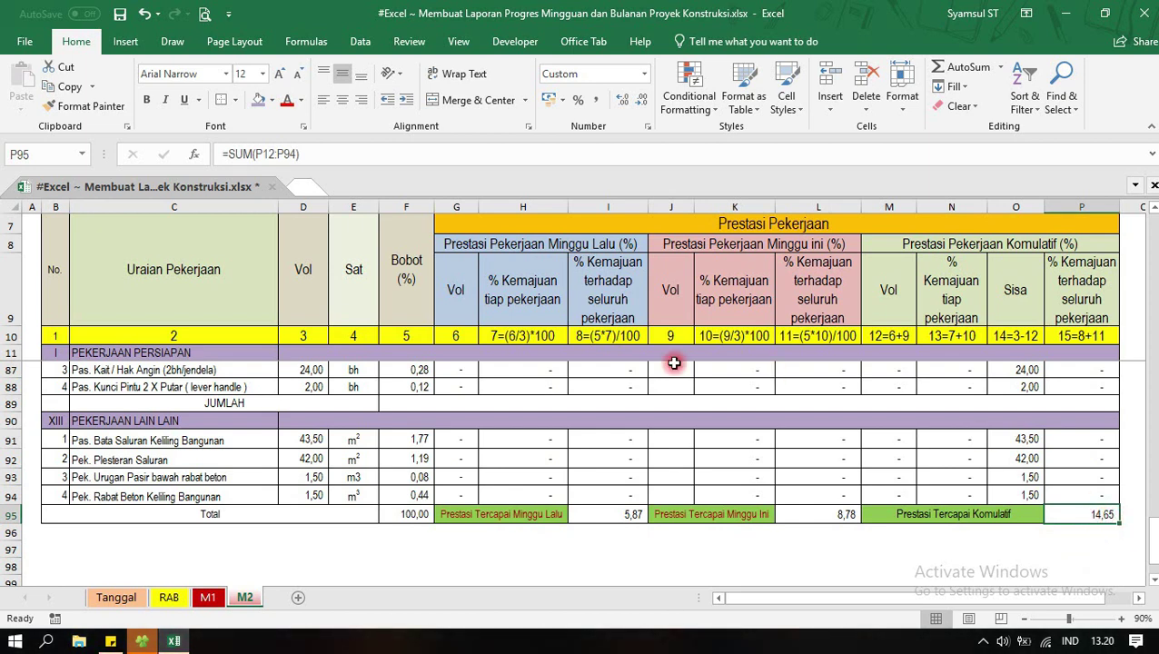
pyautogui.click(618, 520)
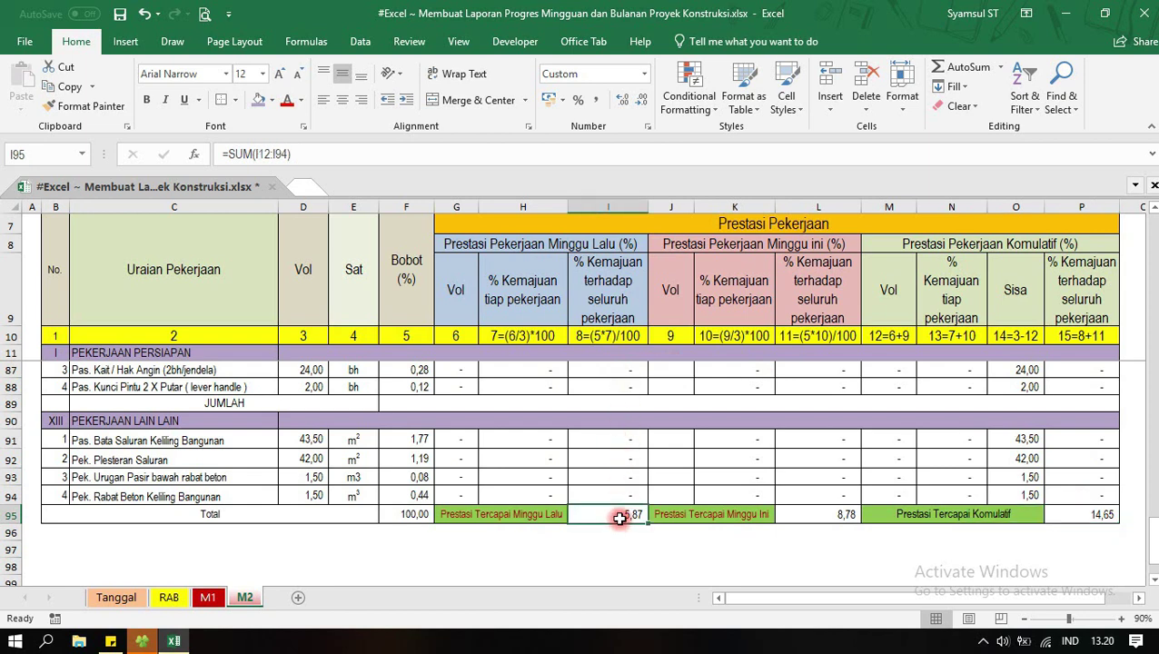
pyautogui.click(818, 517)
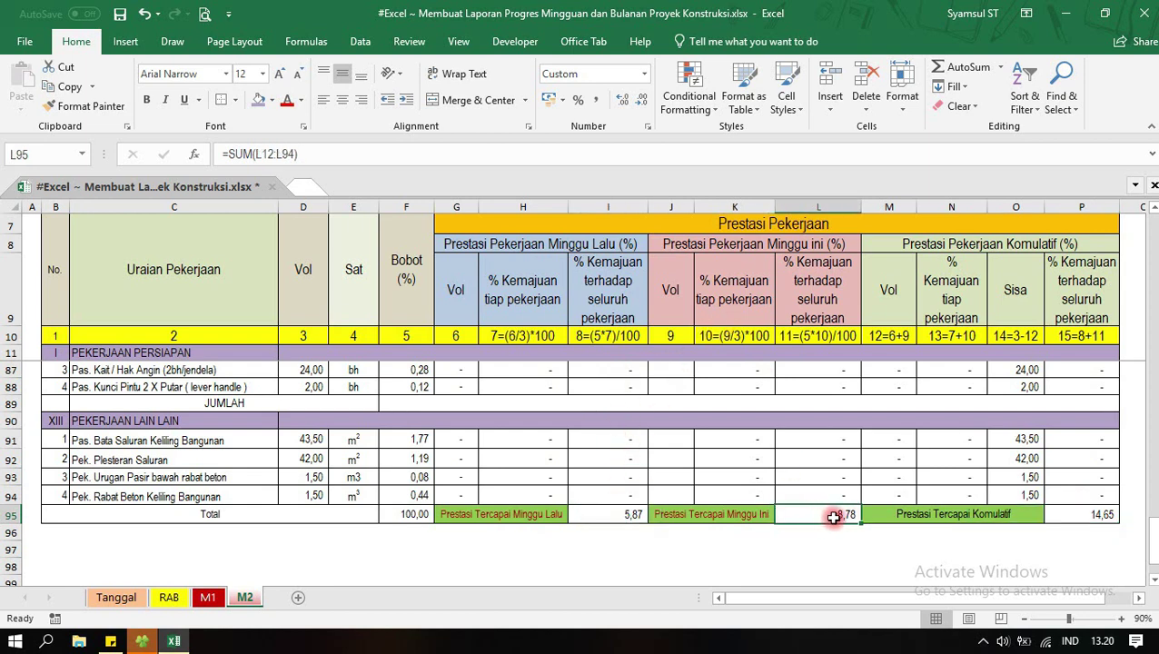
pyautogui.click(1099, 514)
pyautogui.click(930, 543)
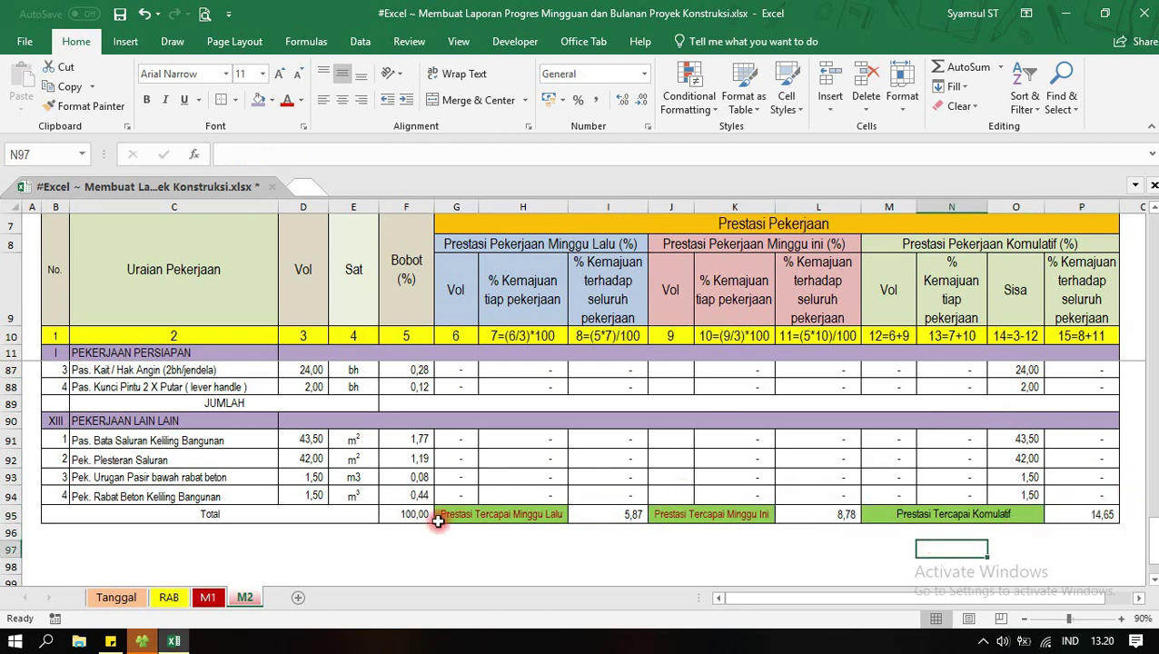
# Create a copy of sheet M2 placed at the end of the workbook.
pyautogui.rightClick(249, 600)
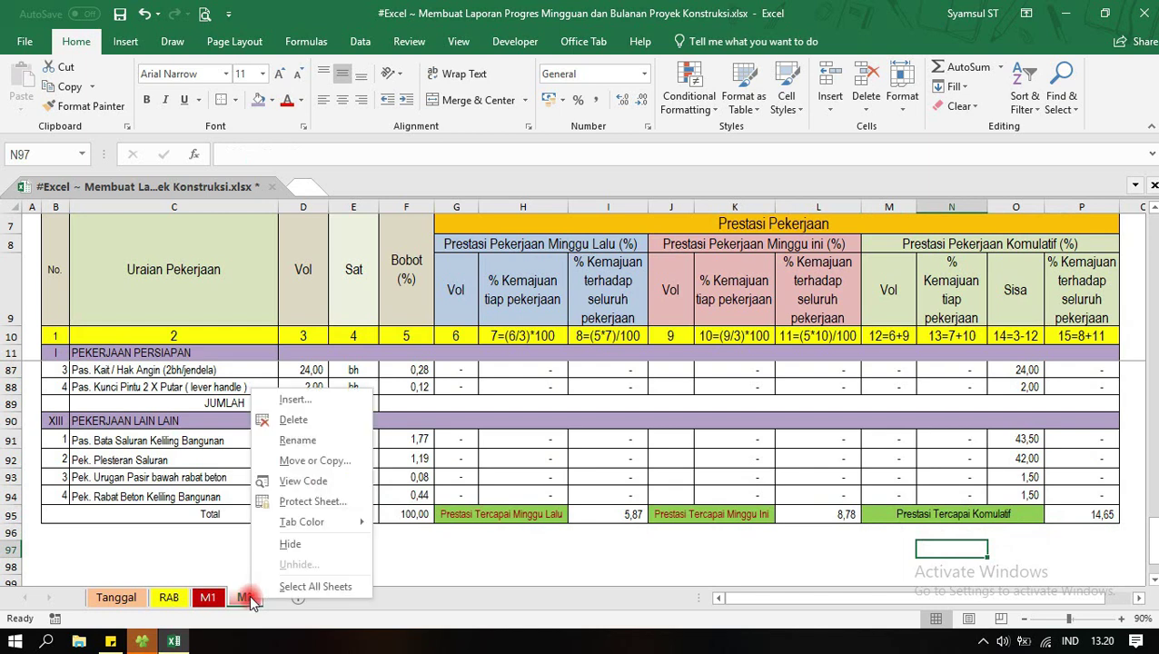
pyautogui.click(316, 460)
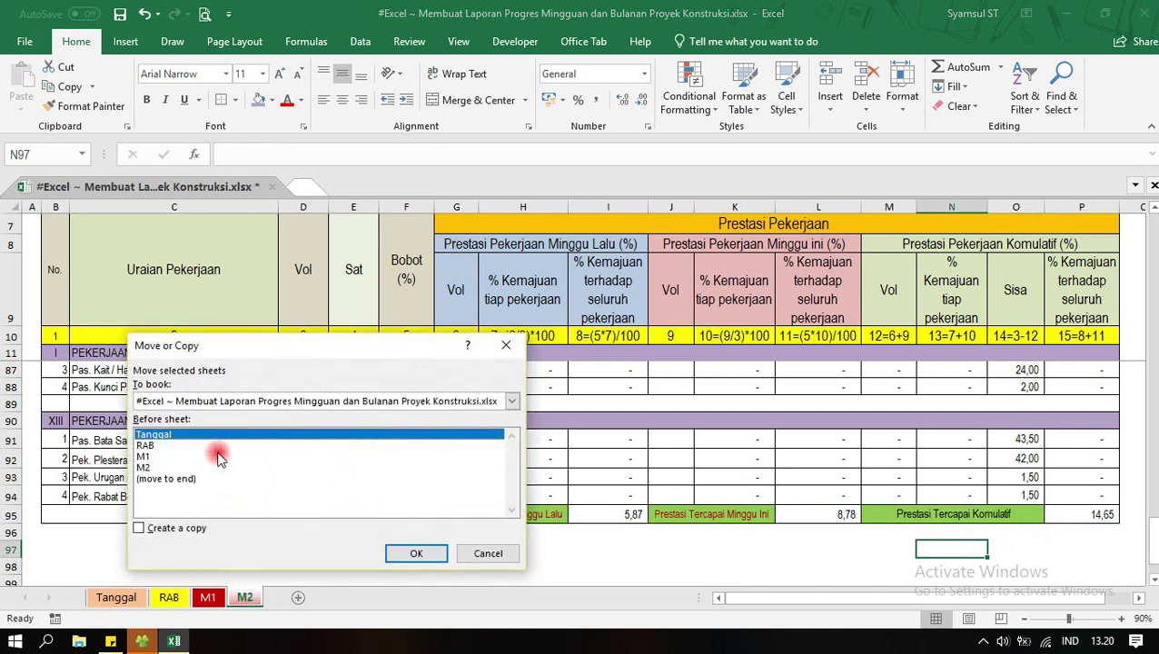
pyautogui.click(166, 478)
pyautogui.click(138, 528)
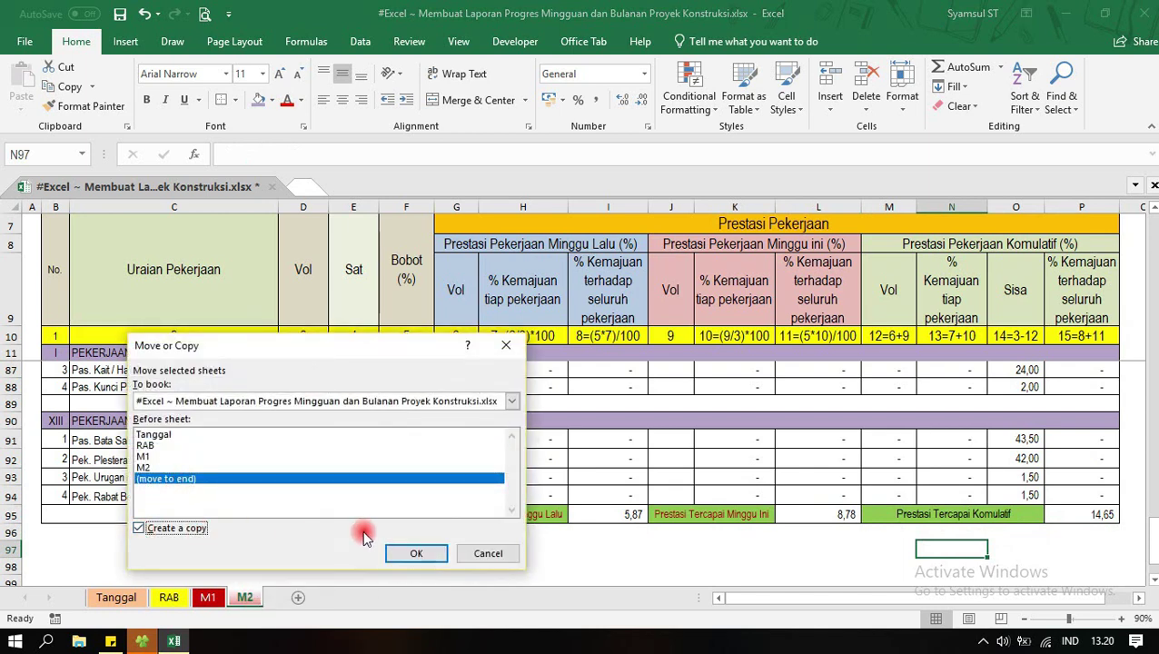
pyautogui.click(416, 556)
pyautogui.click(551, 370)
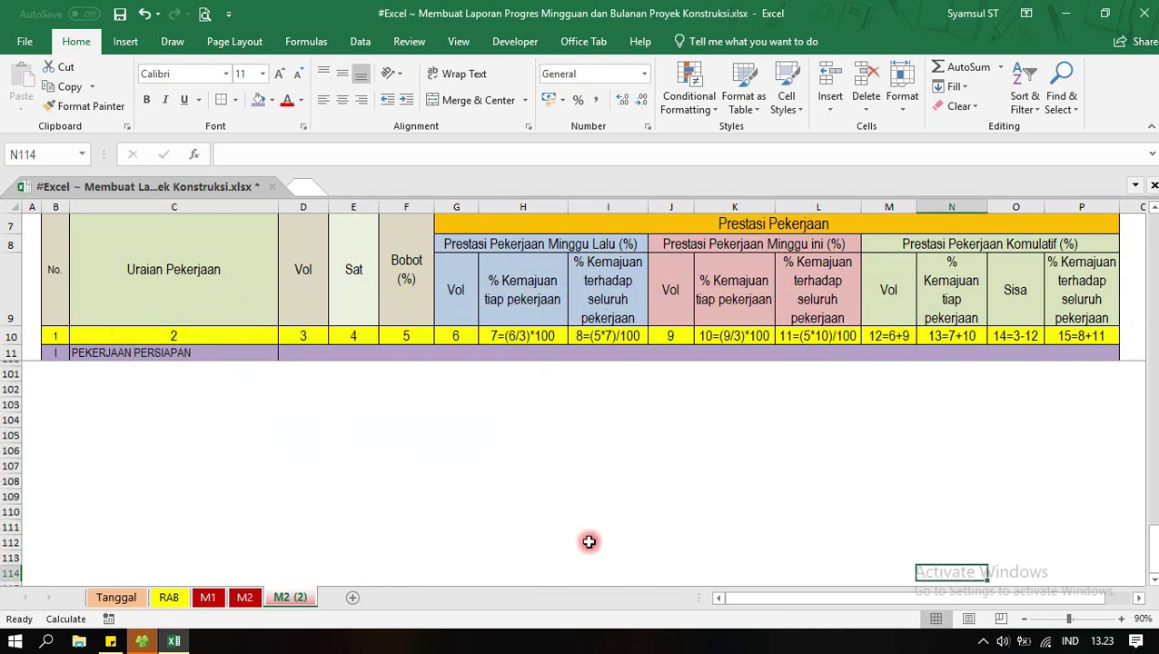
pyautogui.scroll(9, 595, 472)
pyautogui.scroll(8, 595, 472)
pyautogui.scroll(-4, 595, 471)
pyautogui.scroll(-4, 595, 471)
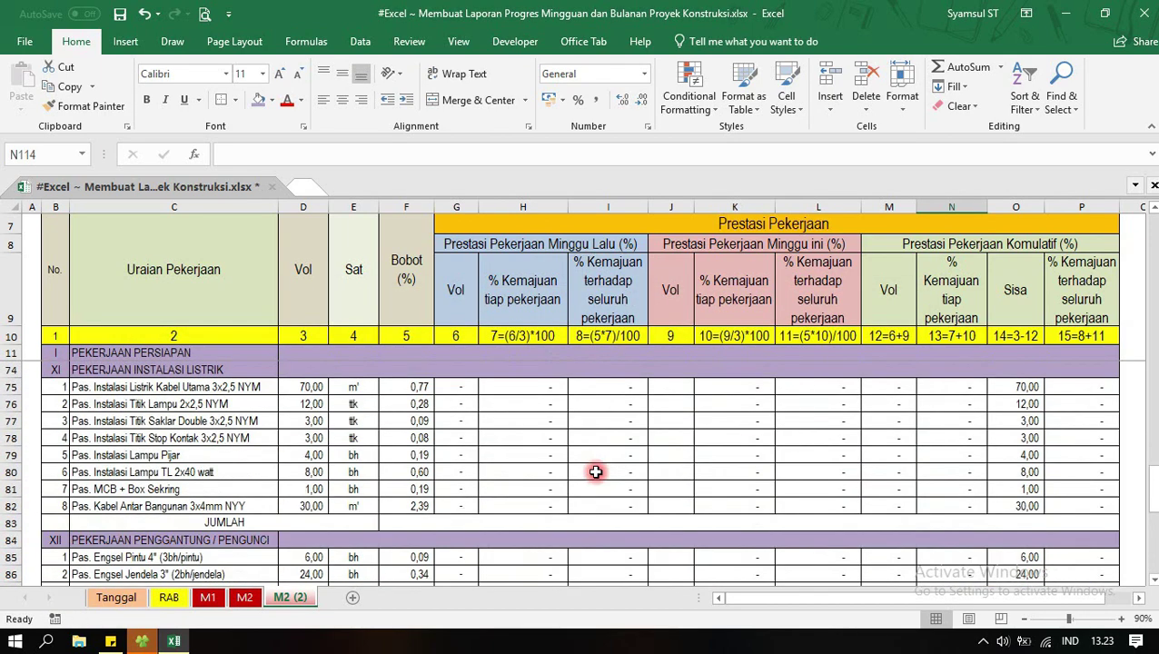
pyautogui.scroll(-6, 595, 471)
pyautogui.scroll(-3, 595, 472)
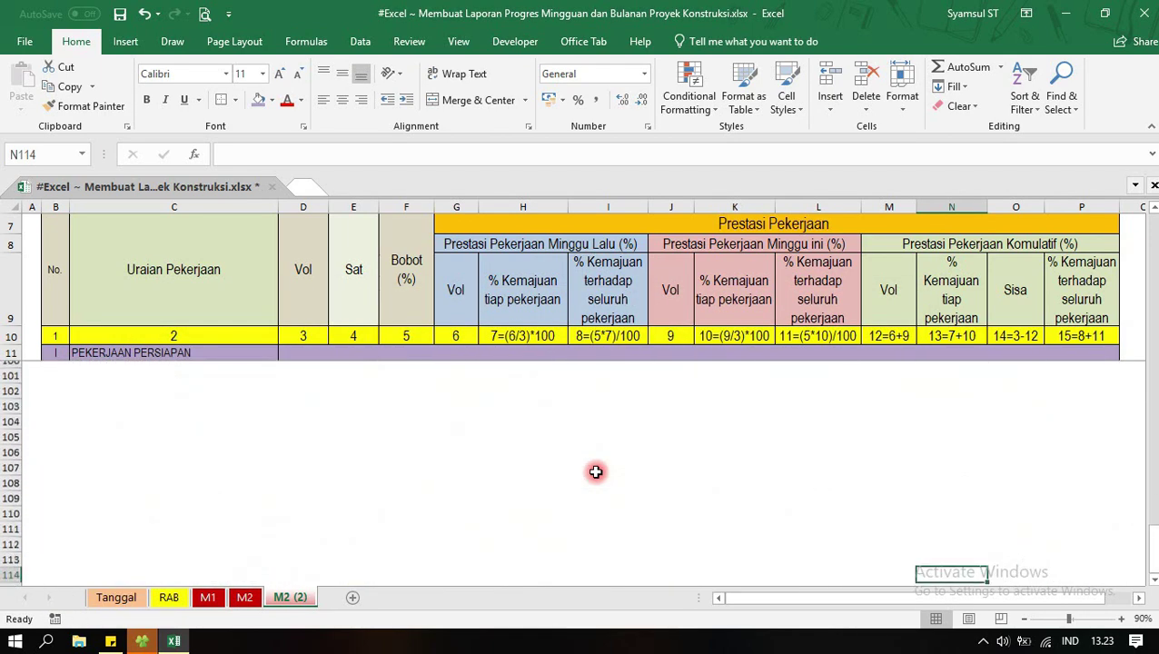
# Rename the copied sheet to M3.
pyautogui.rightClick(313, 594)
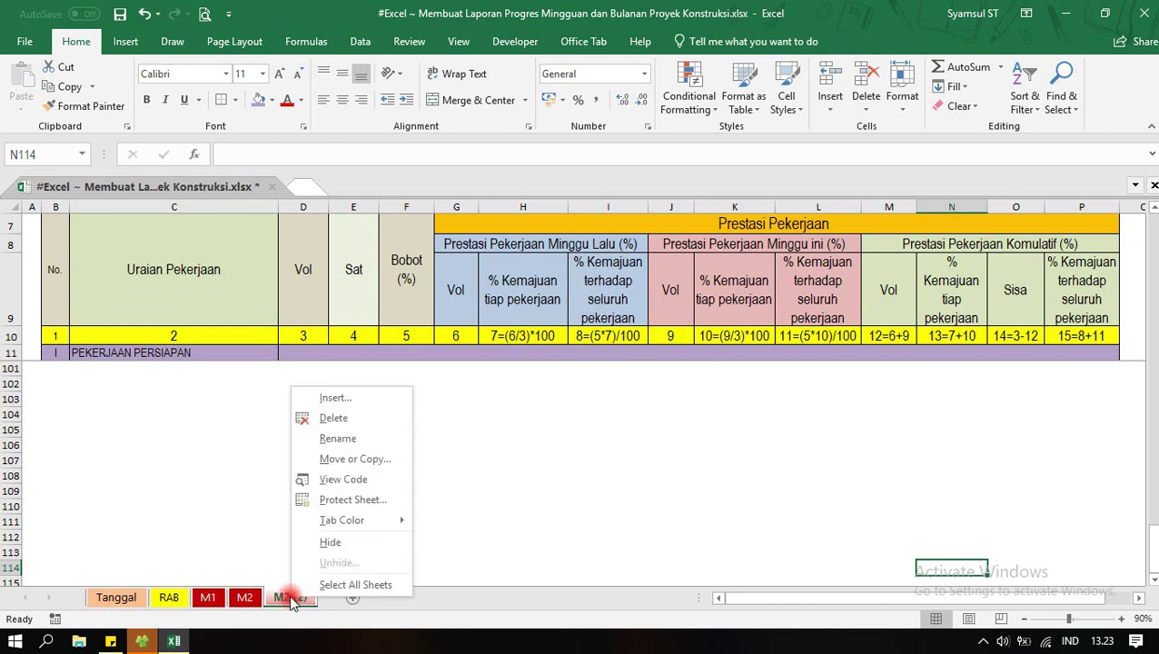
pyautogui.click(344, 437)
pyautogui.write('M3')
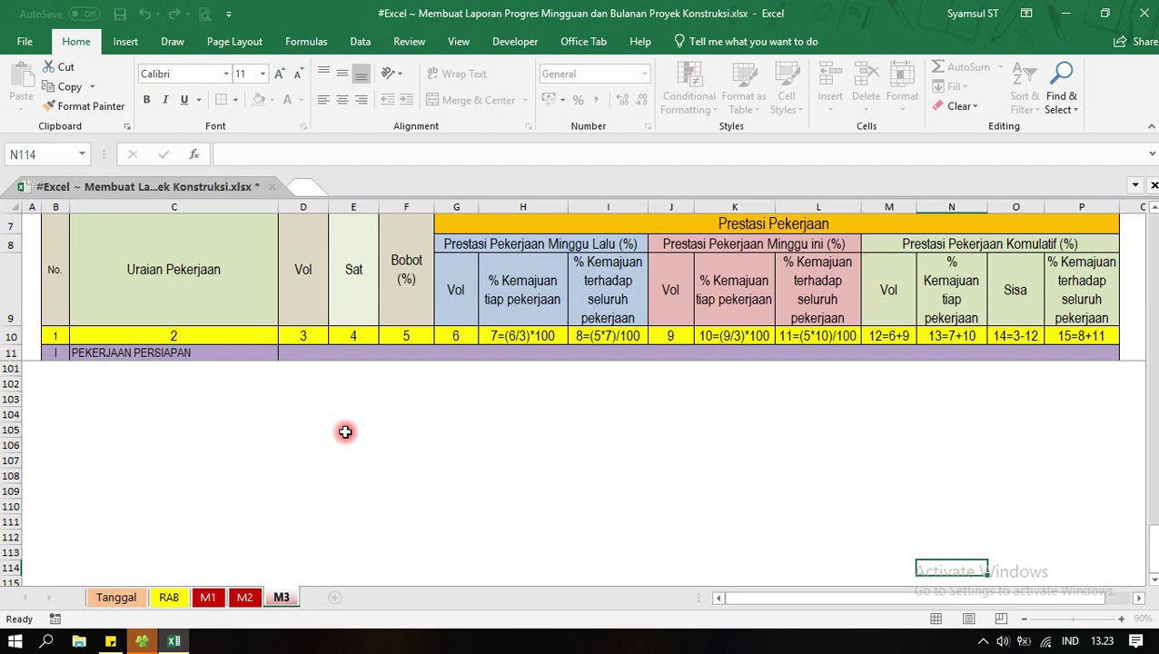
pyautogui.press('Return')
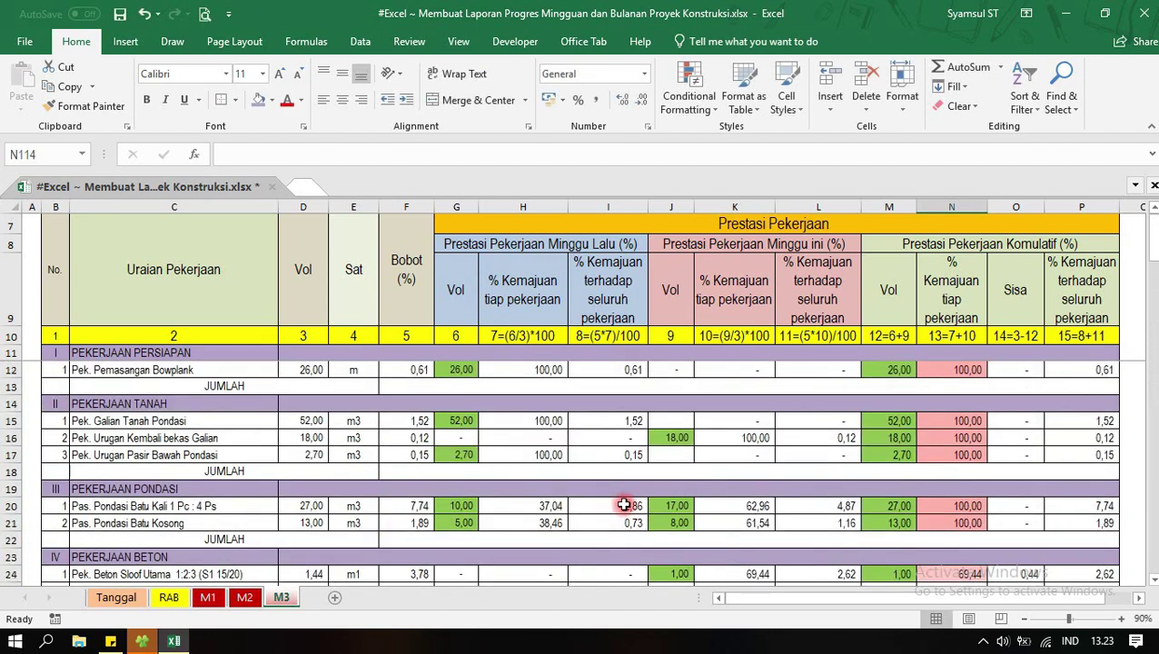
# Delete the this-week volumes in J12:J89 on M3, then select G12.
pyautogui.click(714, 244)
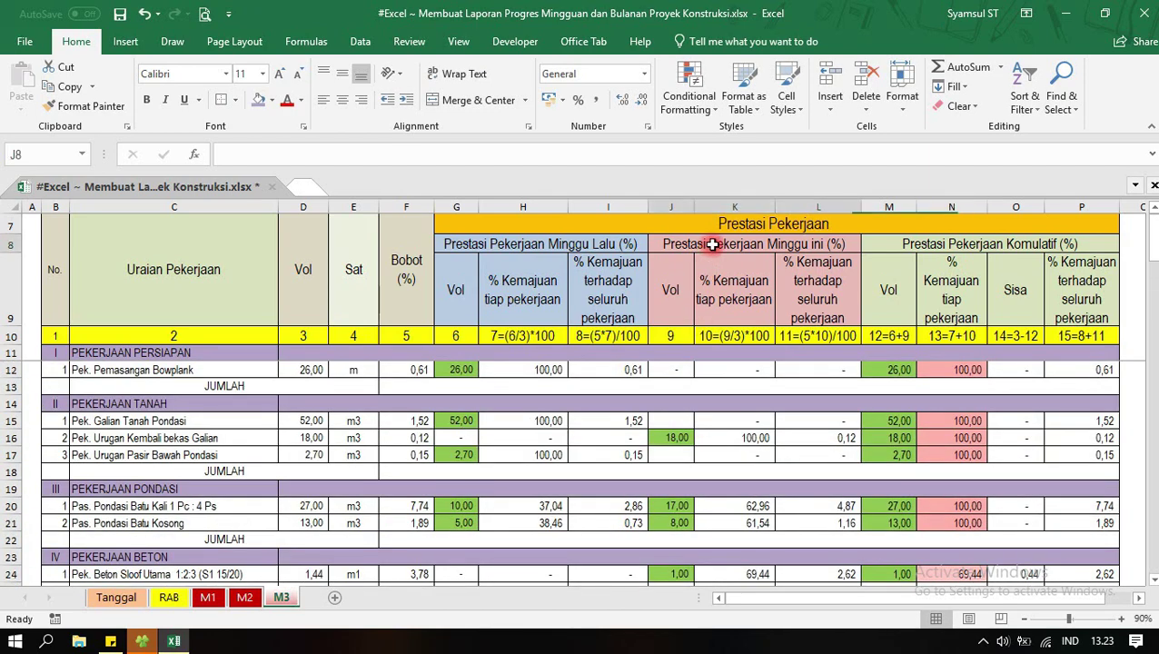
pyautogui.moveTo(671, 368)
pyautogui.mouseDown()
pyautogui.moveTo(672, 642)
pyautogui.moveTo(670, 466)
pyautogui.mouseUp()
pyautogui.press('Delete')
pyautogui.scroll(20, 670, 466)
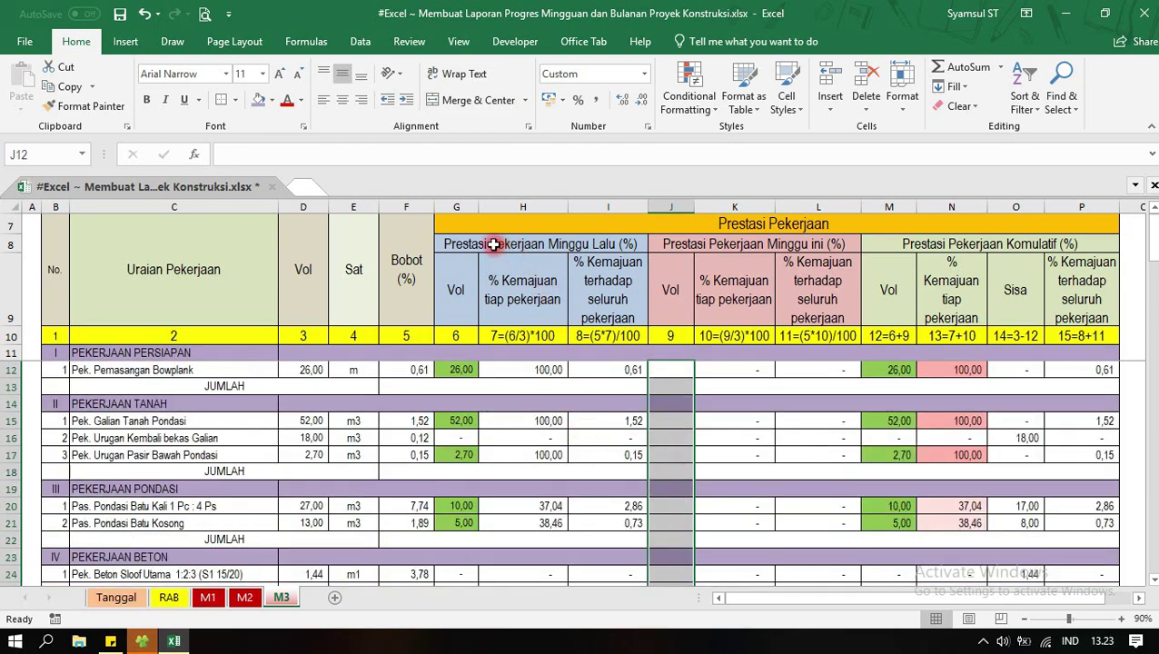
pyautogui.click(492, 246)
pyautogui.click(459, 371)
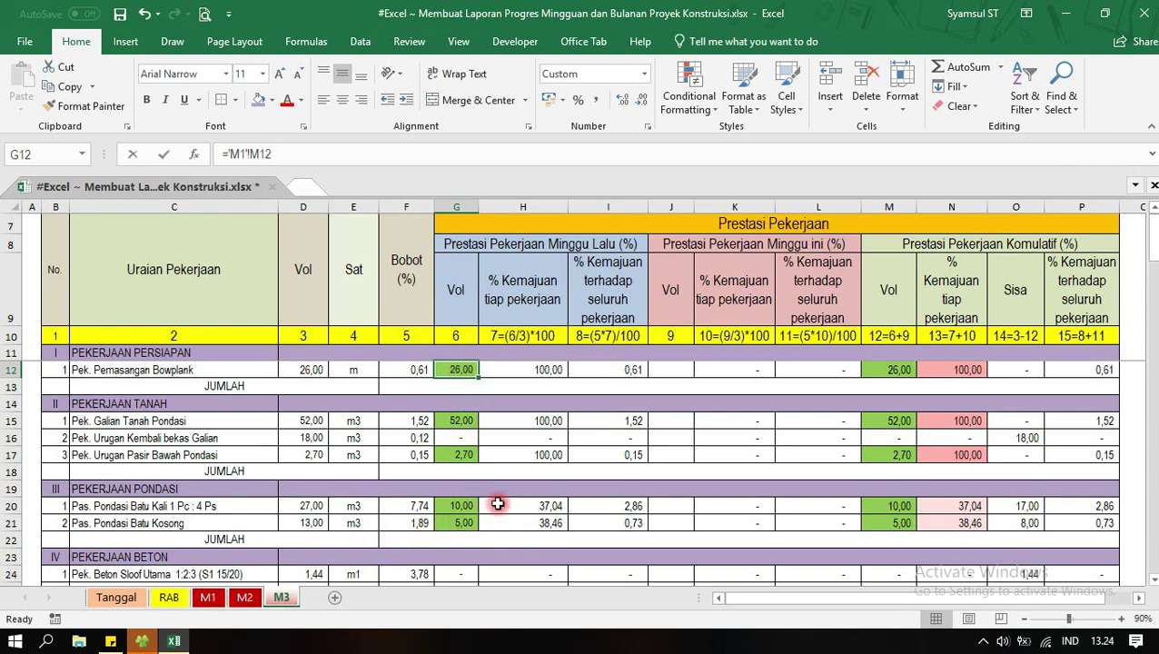
# Link M3's G12 to M2's cumulative volume with =M2!M12.
pyautogui.write('=')
pyautogui.click(245, 597)
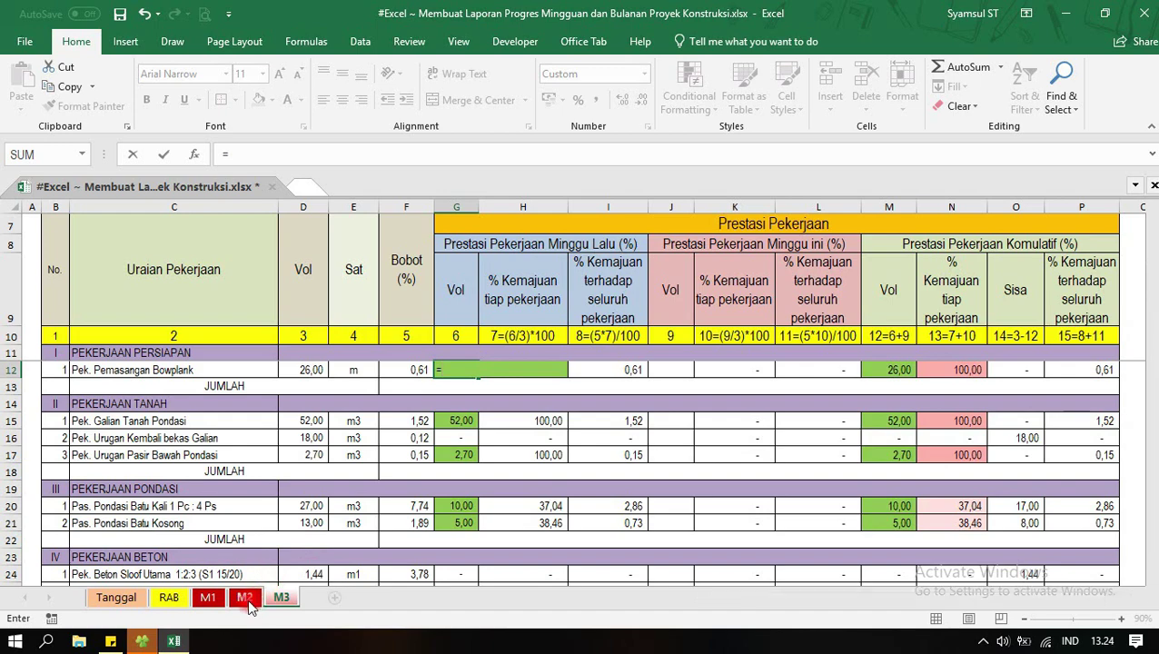
pyautogui.scroll(6, 999, 404)
pyautogui.scroll(14, 999, 404)
pyautogui.scroll(5, 999, 404)
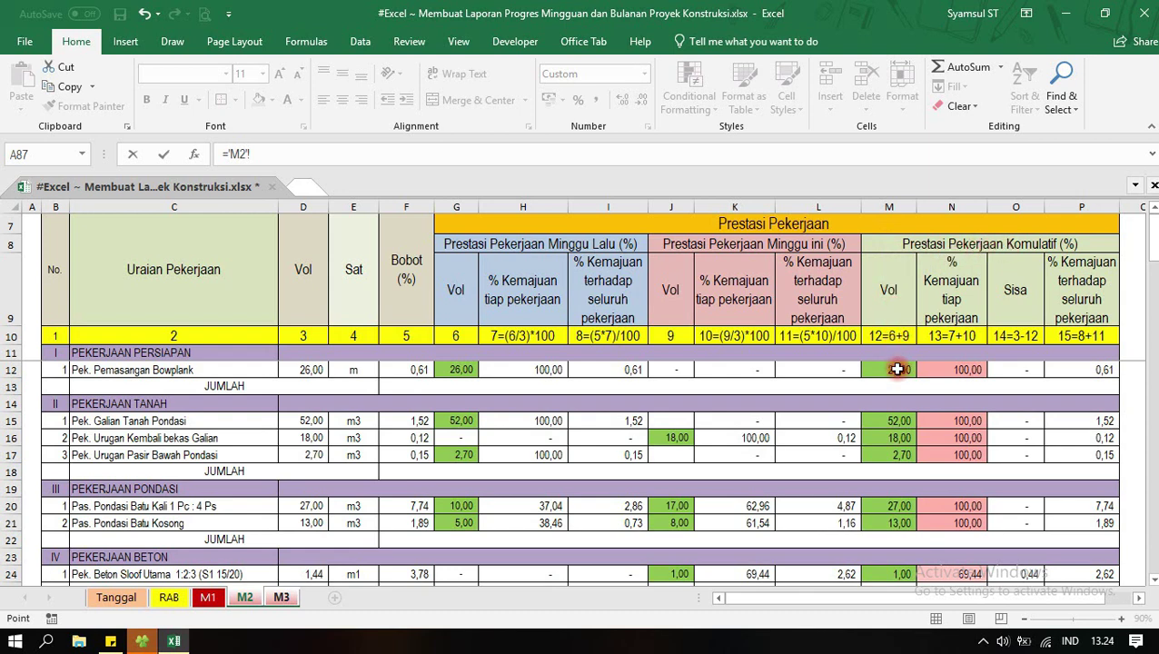
pyautogui.click(896, 371)
pyautogui.press('Return')
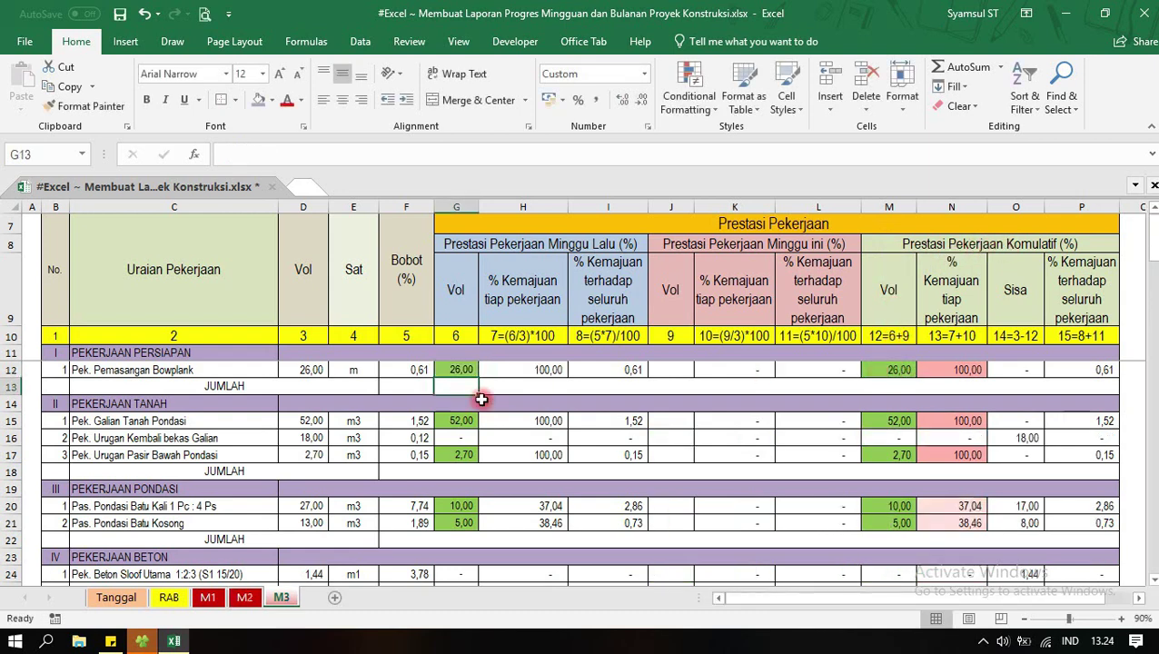
# Copy the G12 link formula into G15:G17, G20:G21 and G32:G34.
pyautogui.click(463, 369)
pyautogui.hotkey('ctrl', 'c')
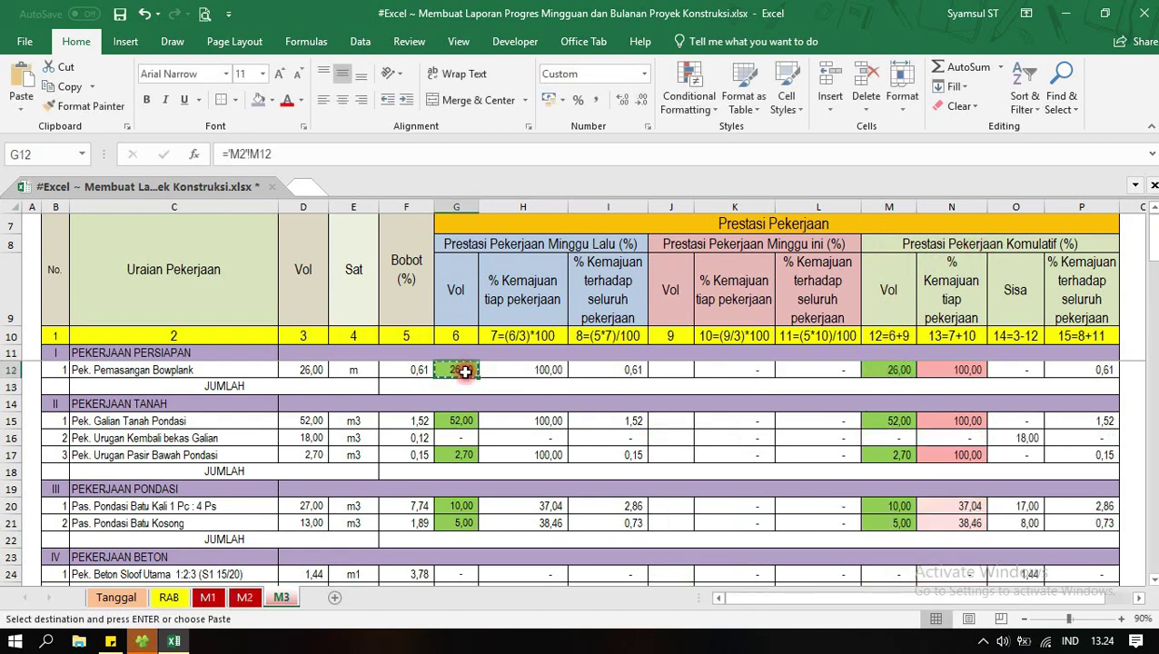
pyautogui.moveTo(461, 421); pyautogui.dragTo(459, 468)
pyautogui.hotkey('ctrl', 'v')
pyautogui.scroll(-1, 461, 452)
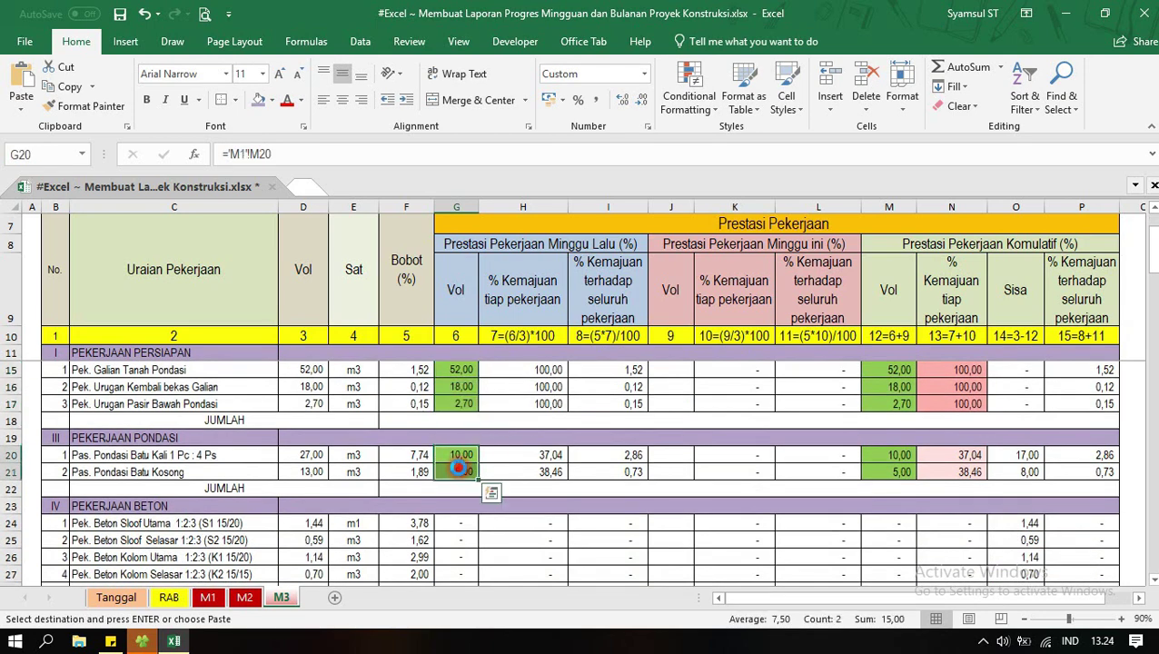
pyautogui.hotkey('ctrl', 'v')
pyautogui.scroll(-2, 459, 458)
pyautogui.moveTo(458, 425); pyautogui.dragTo(461, 506)
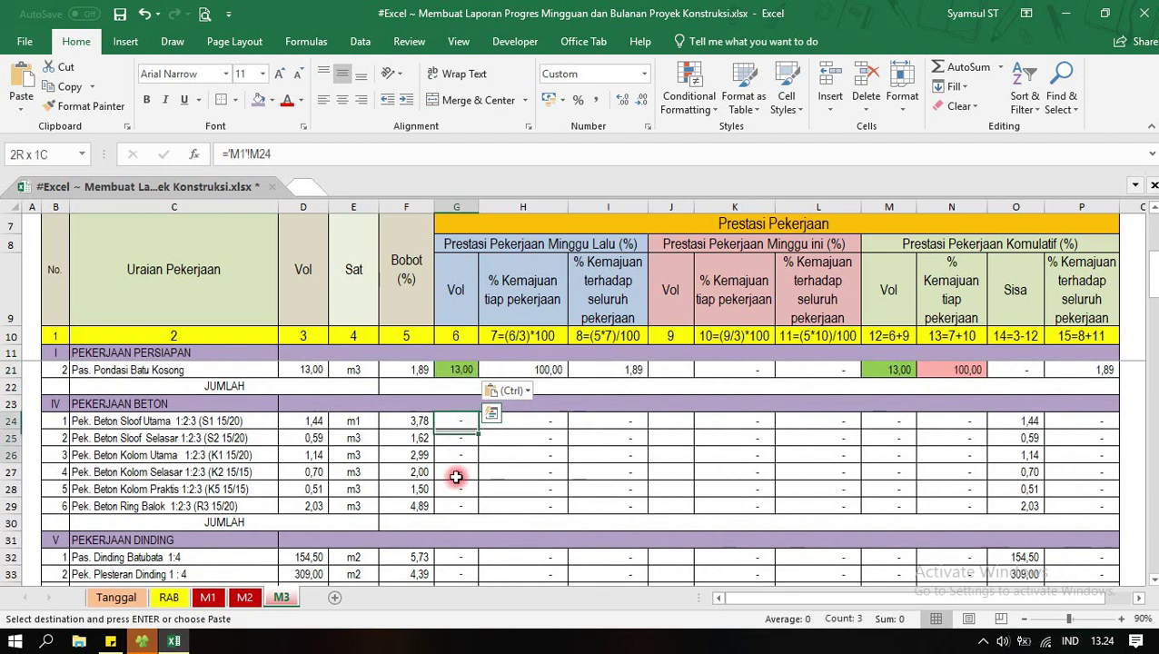
pyautogui.scroll(-2, 467, 479)
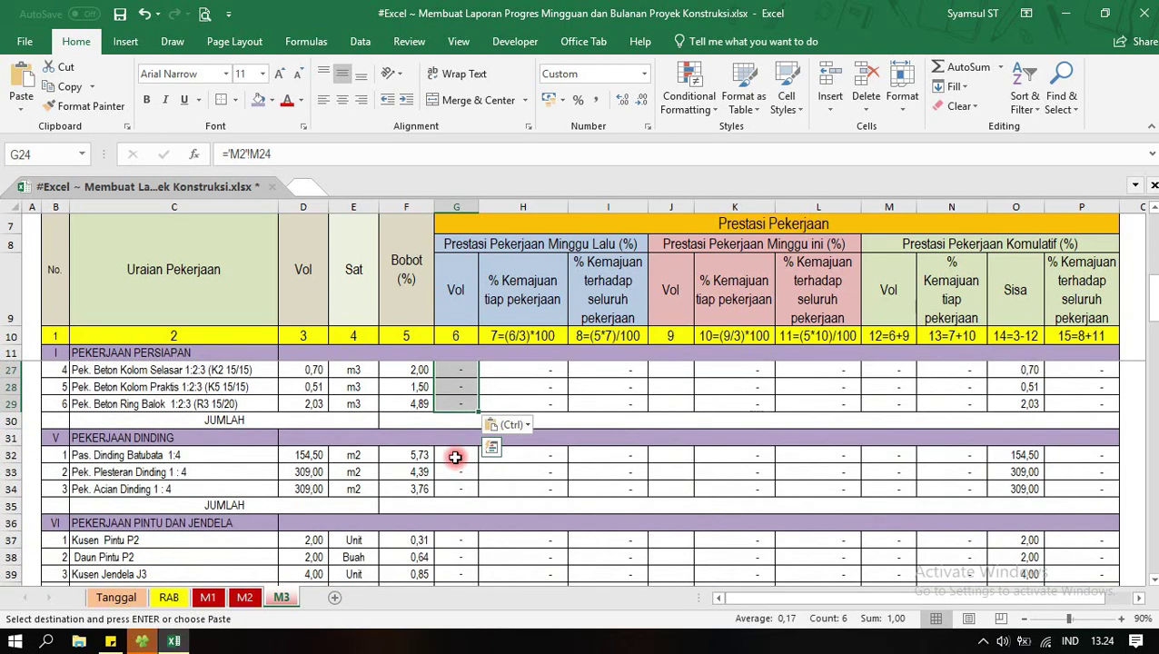
pyautogui.moveTo(460, 455); pyautogui.dragTo(460, 490)
pyautogui.hotkey('ctrl', 'v')
# Paste the link formula into G37:G44, G47:G55, G58:G60 and G63:G67.
pyautogui.scroll(-2, 470, 482)
pyautogui.scroll(-1, 470, 482)
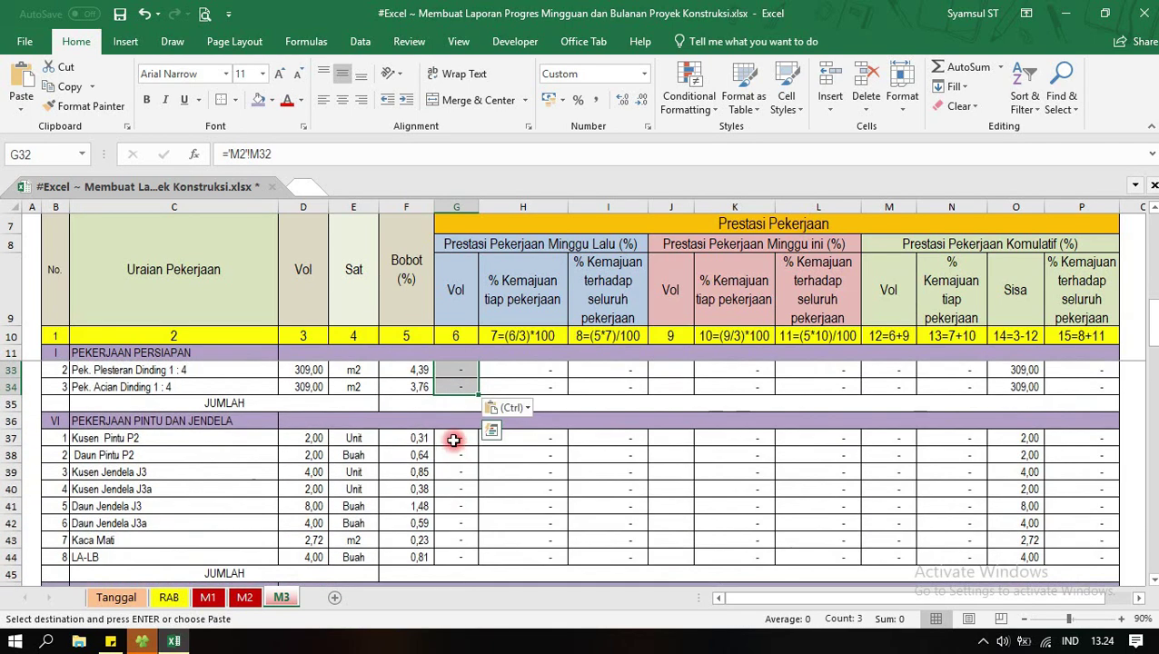
pyautogui.moveTo(459, 438); pyautogui.dragTo(458, 554)
pyautogui.hotkey('ctrl', 'v')
pyautogui.scroll(-2, 465, 509)
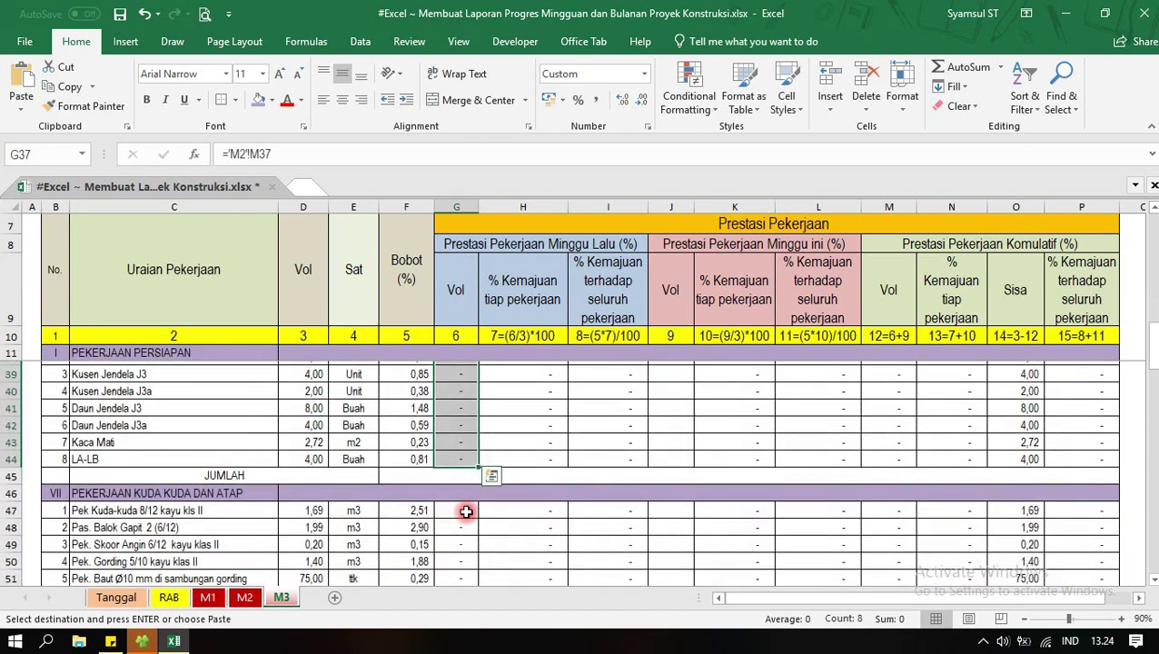
pyautogui.scroll(-1, 465, 450)
pyautogui.moveTo(461, 455)
pyautogui.mouseDown()
pyautogui.moveTo(457, 565)
pyautogui.moveTo(461, 434)
pyautogui.mouseUp()
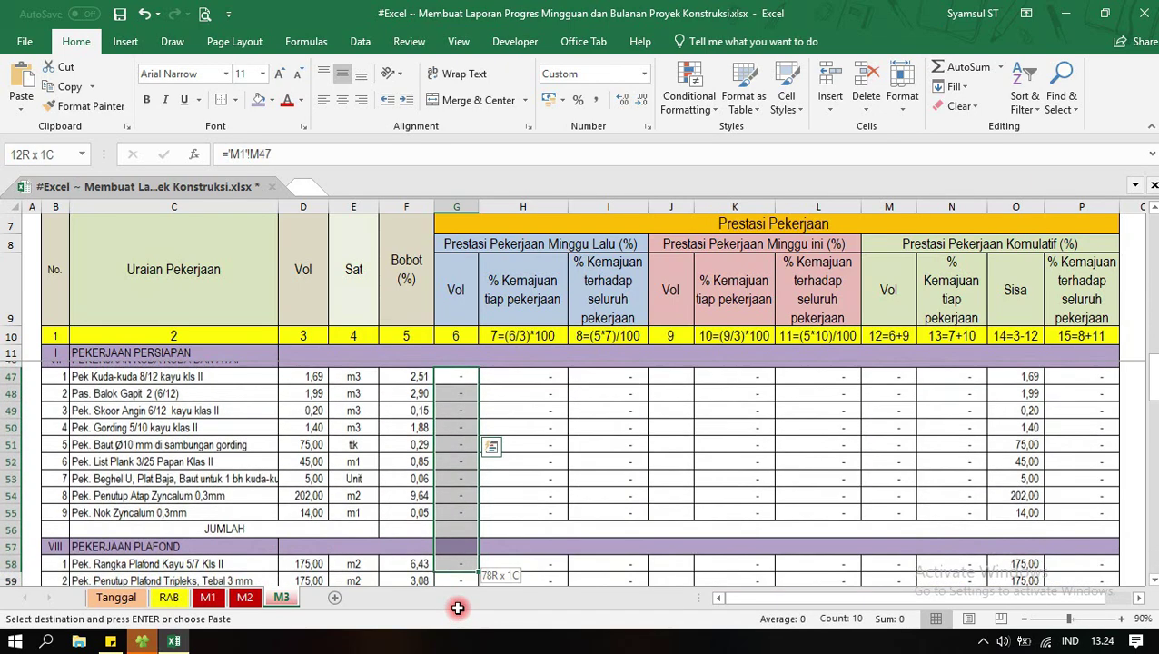
pyautogui.hotkey('ctrl', 'v')
pyautogui.scroll(-1, 461, 434)
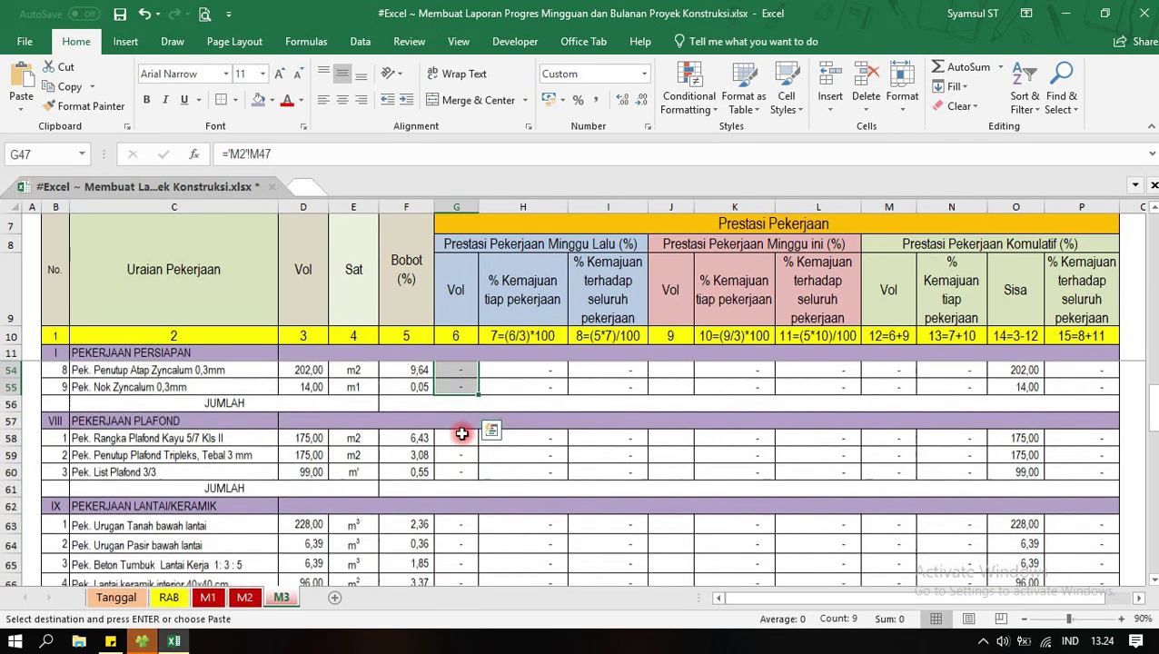
pyautogui.moveTo(459, 438); pyautogui.dragTo(427, 527)
pyautogui.hotkey('ctrl', 'v')
pyautogui.scroll(-1, 457, 466)
pyautogui.scroll(-1, 455, 465)
pyautogui.hotkey('ctrl', 'v')
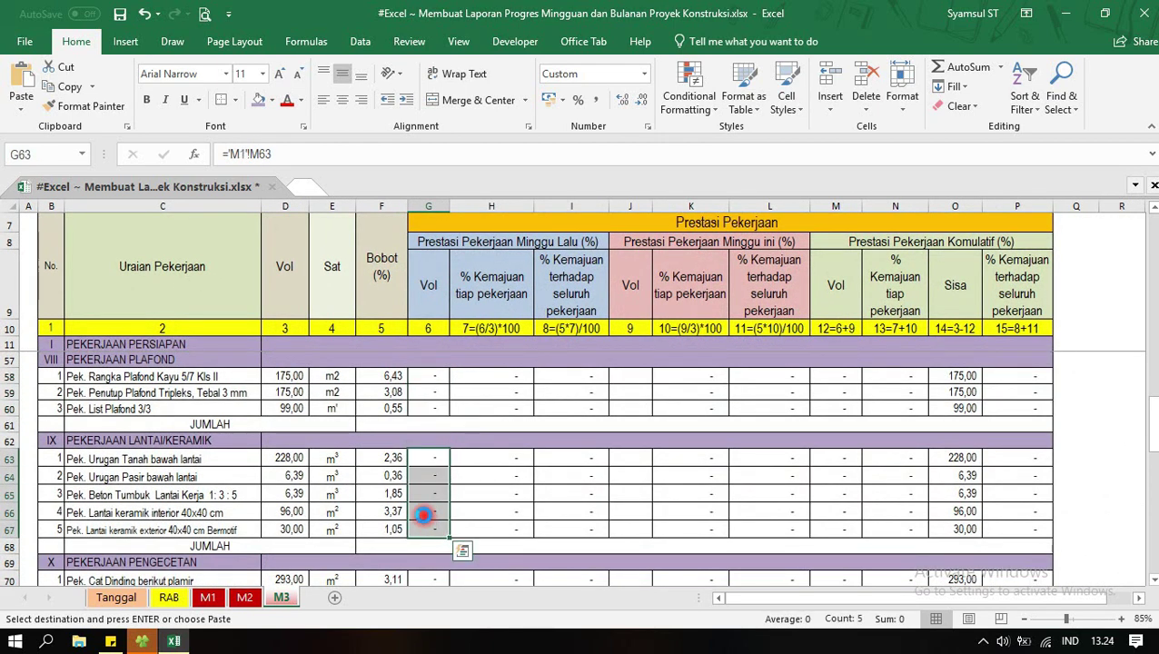
# Paste the link formula into G70:G72, G75:G82, G85:G88 and G91:G94.
pyautogui.scroll(-1, 422, 512)
pyautogui.scroll(-1, 426, 492)
pyautogui.moveTo(424, 488); pyautogui.dragTo(427, 518)
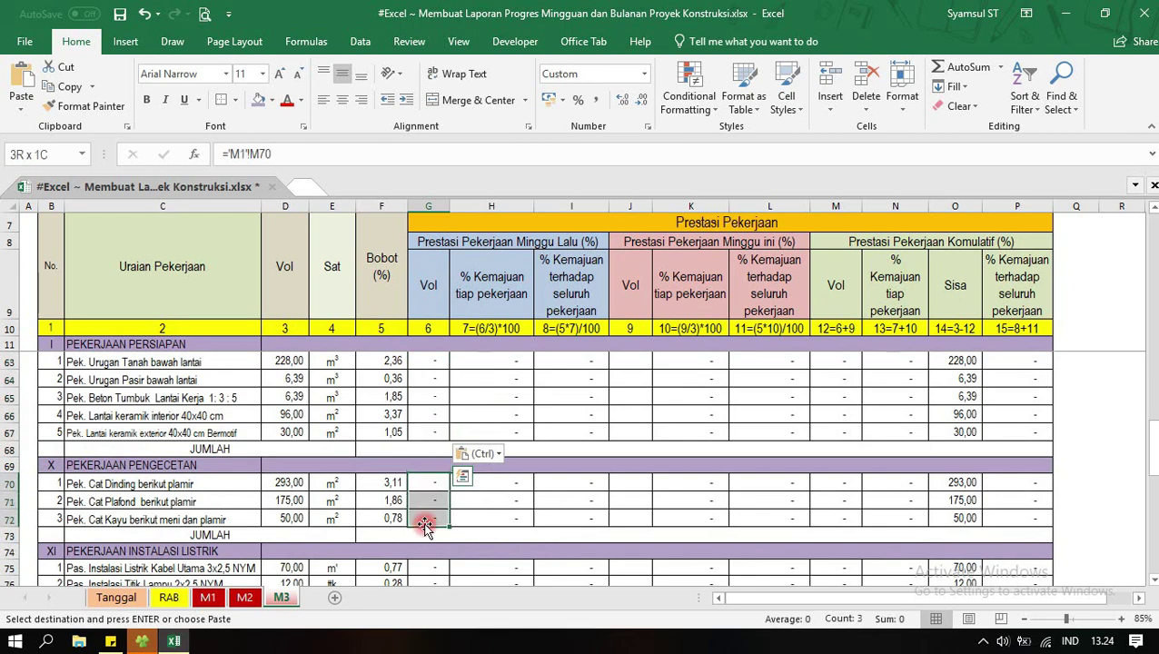
pyautogui.hotkey('ctrl', 'v')
pyautogui.scroll(-2, 426, 486)
pyautogui.scroll(-1, 425, 413)
pyautogui.moveTo(426, 413); pyautogui.dragTo(427, 523)
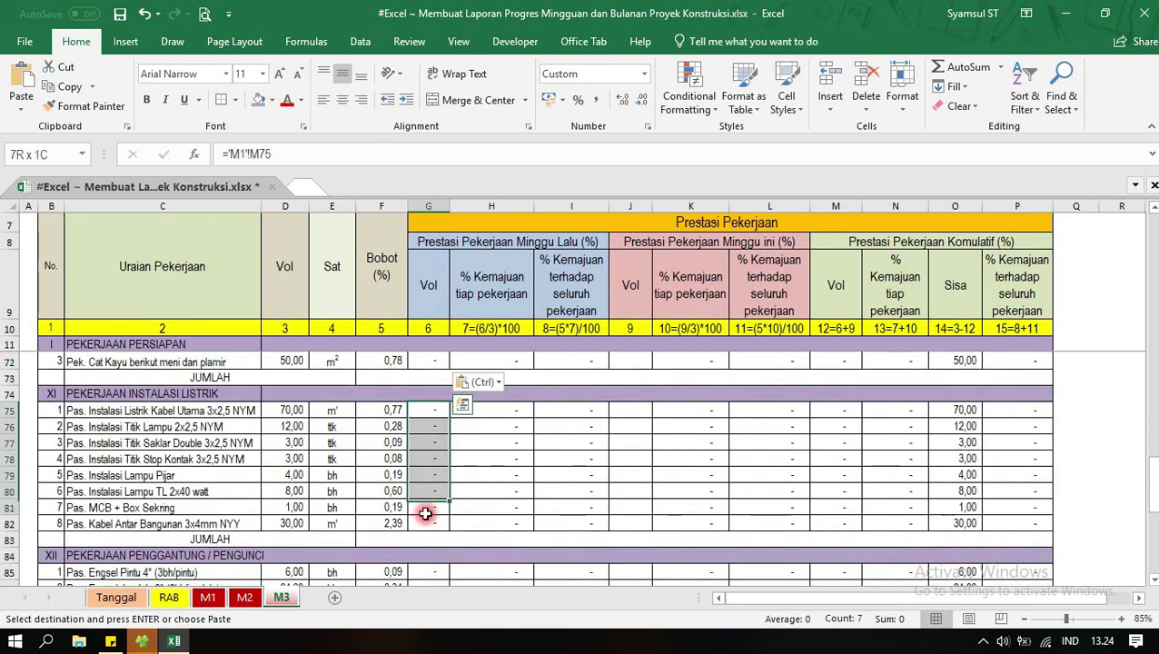
pyautogui.hotkey('ctrl', 'v')
pyautogui.scroll(-1, 431, 467)
pyautogui.scroll(-2, 431, 438)
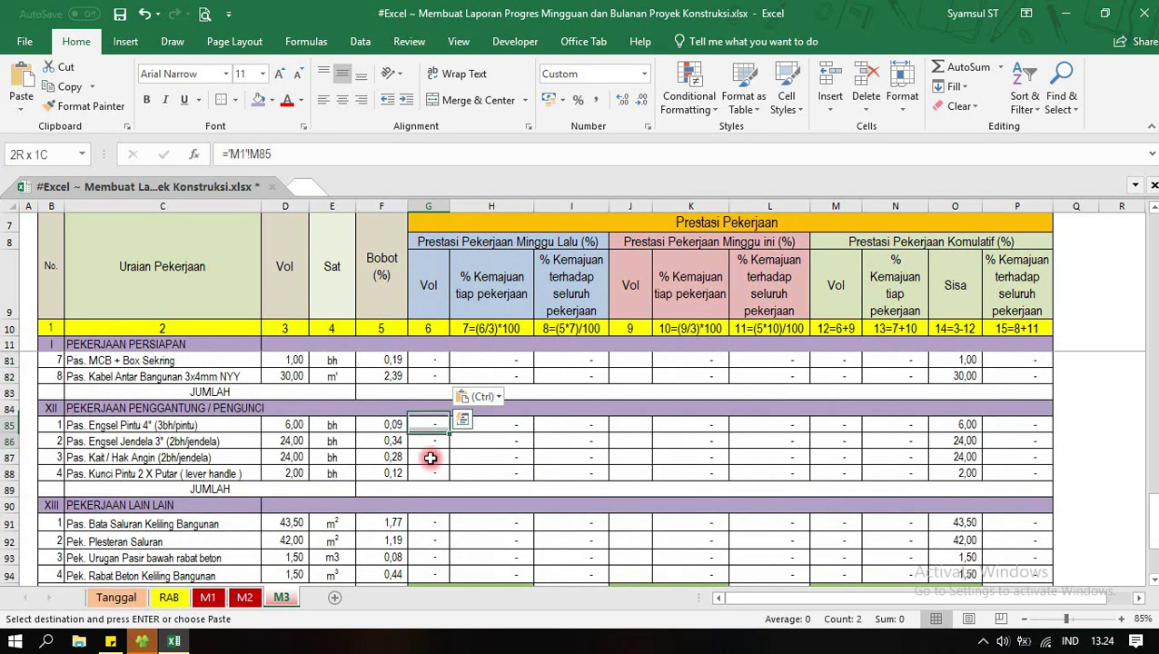
pyautogui.moveTo(427, 424); pyautogui.dragTo(428, 473)
pyautogui.hotkey('ctrl', 'v')
pyautogui.scroll(-2, 430, 448)
pyautogui.moveTo(432, 428); pyautogui.dragTo(428, 477)
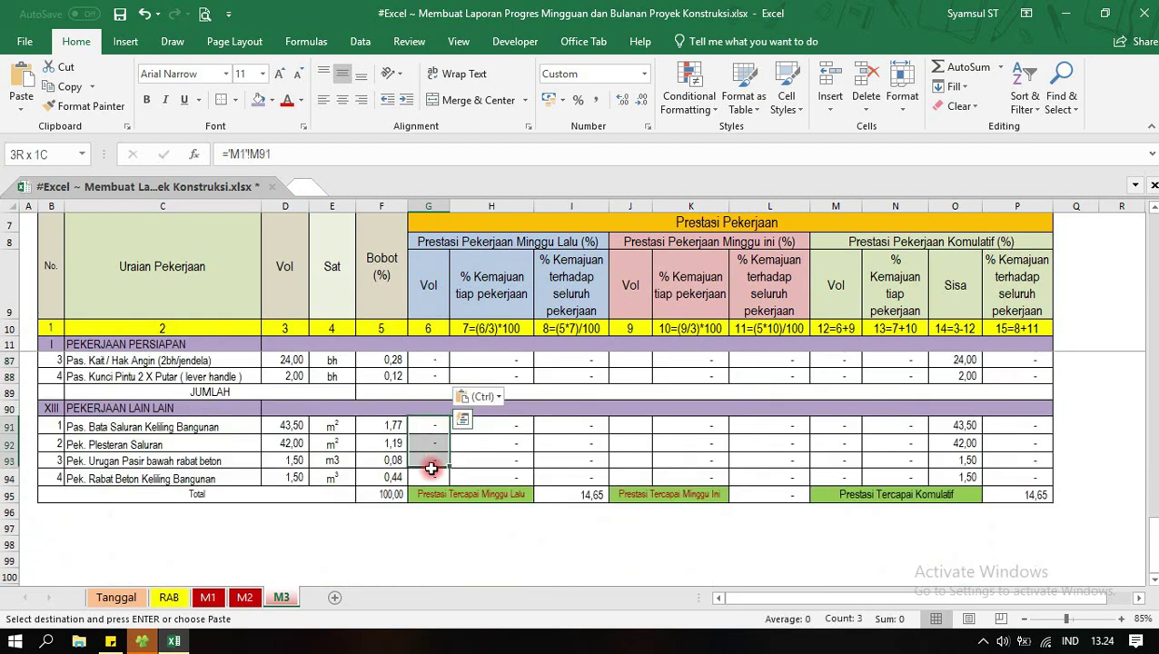
pyautogui.hotkey('ctrl', 'v')
pyautogui.scroll(5, 595, 498)
pyautogui.scroll(14, 594, 502)
pyautogui.scroll(6, 594, 502)
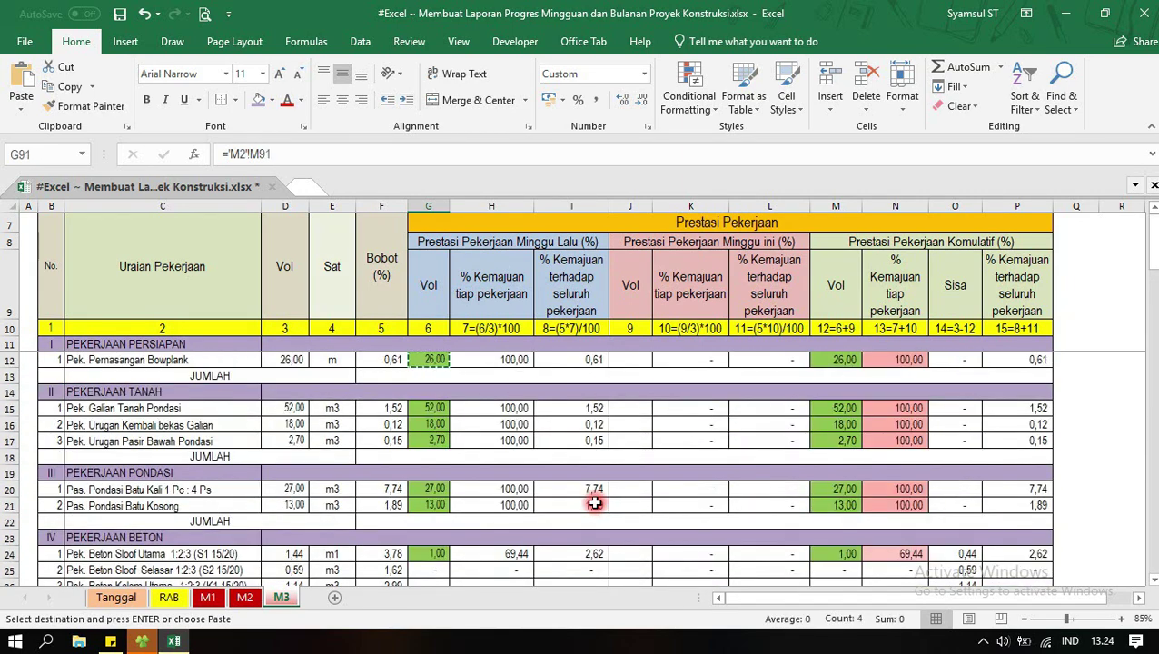
pyautogui.scroll(-1, 636, 444)
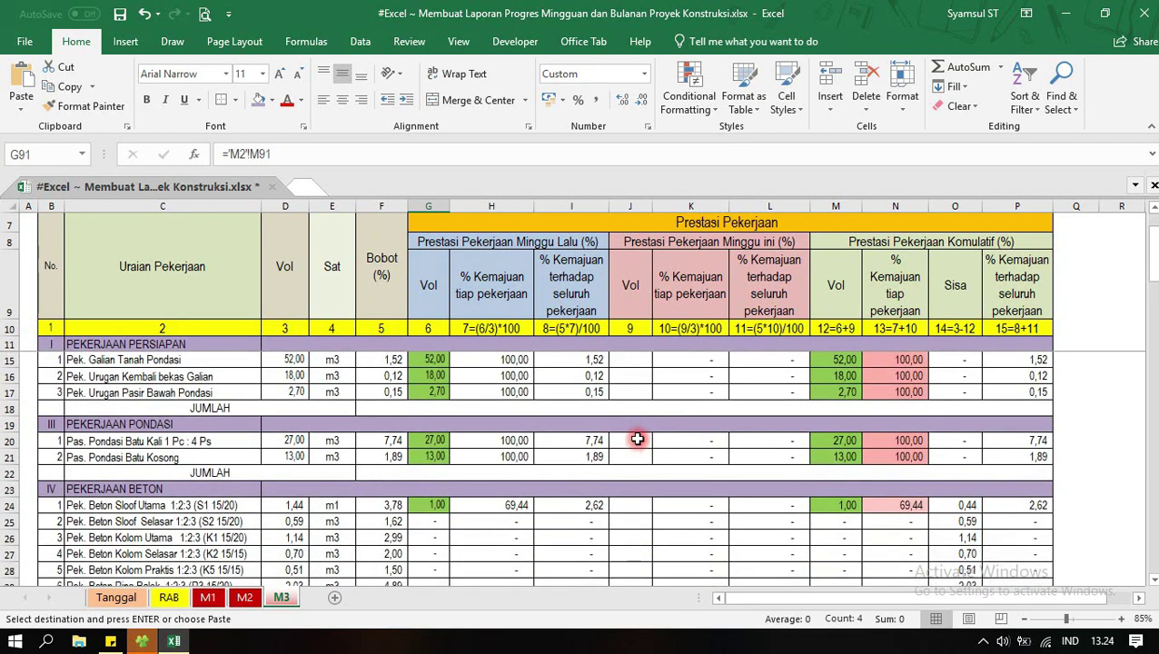
pyautogui.scroll(1, 636, 441)
pyautogui.scroll(1, 641, 434)
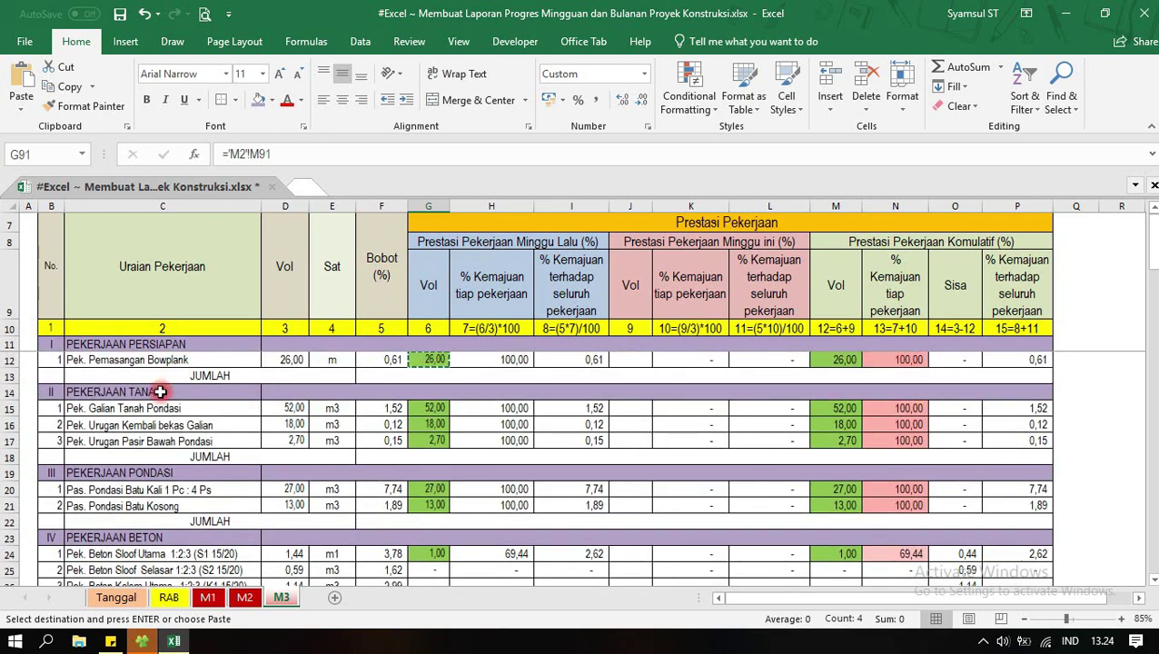
pyautogui.scroll(-1, 148, 427)
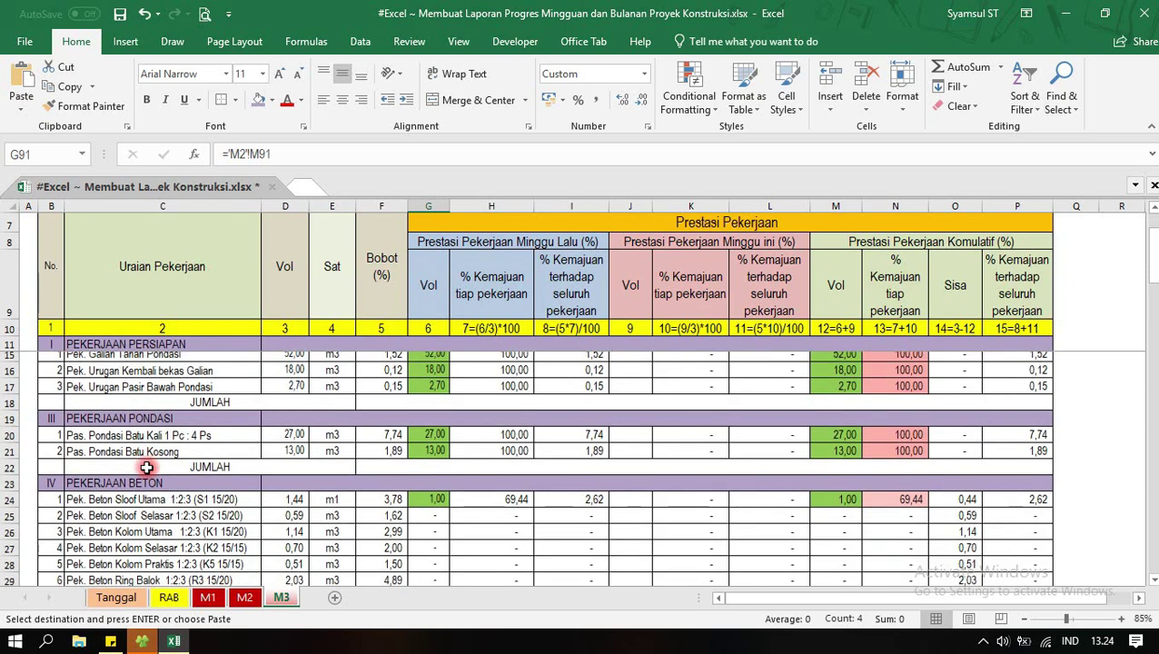
pyautogui.scroll(-1, 147, 467)
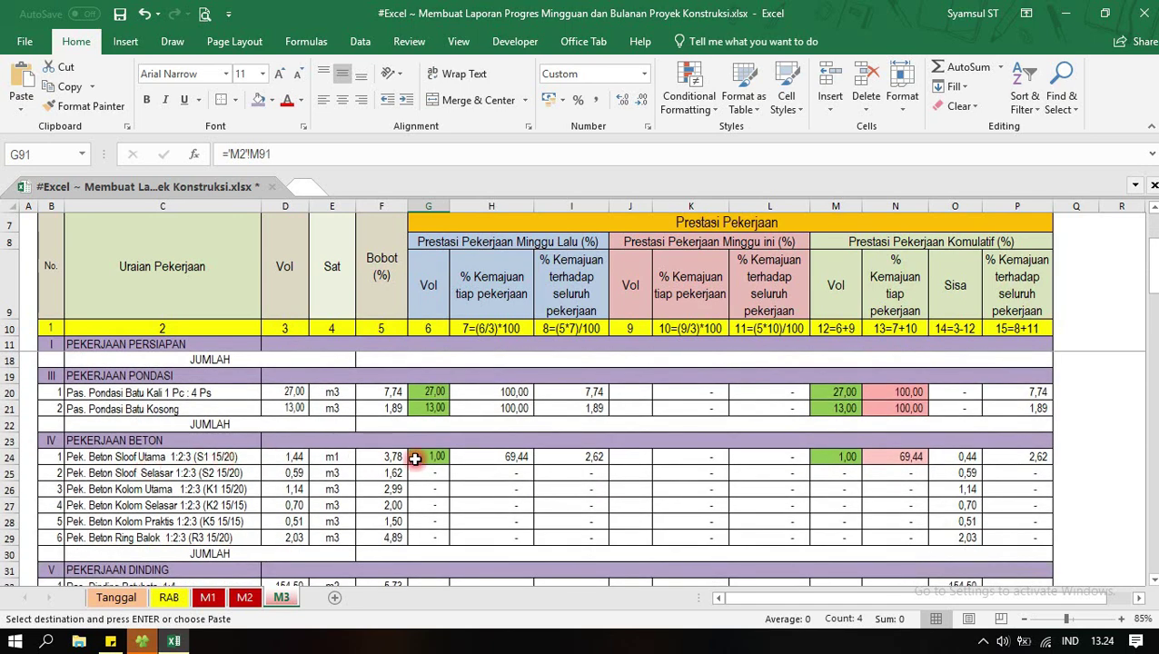
pyautogui.click(658, 241)
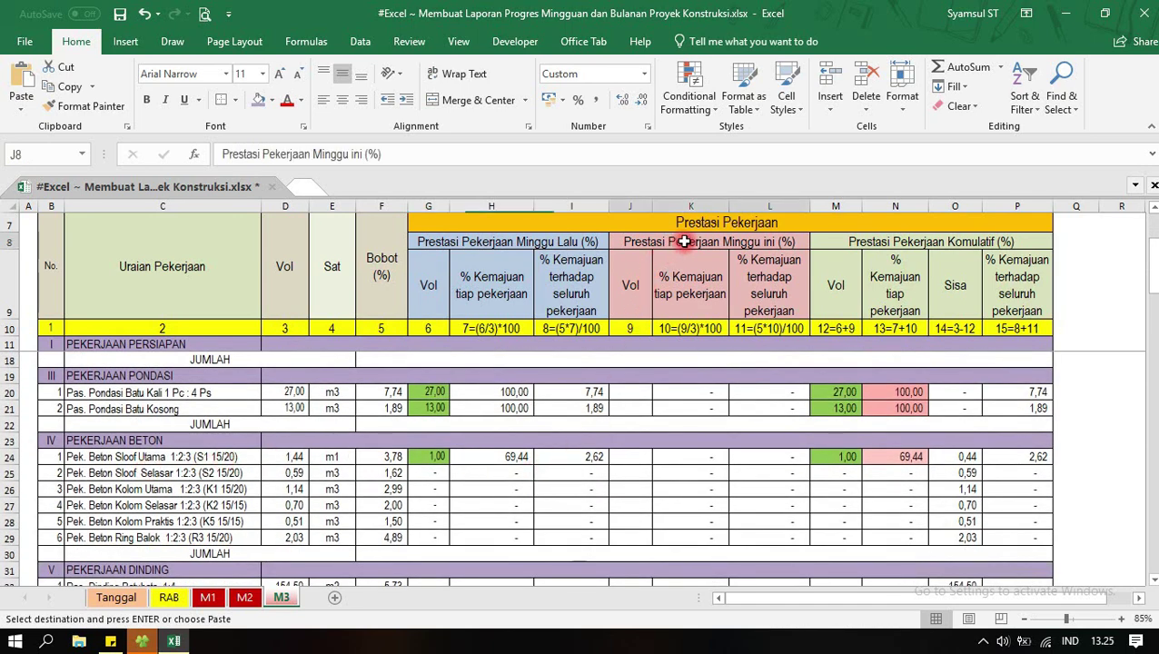
pyautogui.click(628, 458)
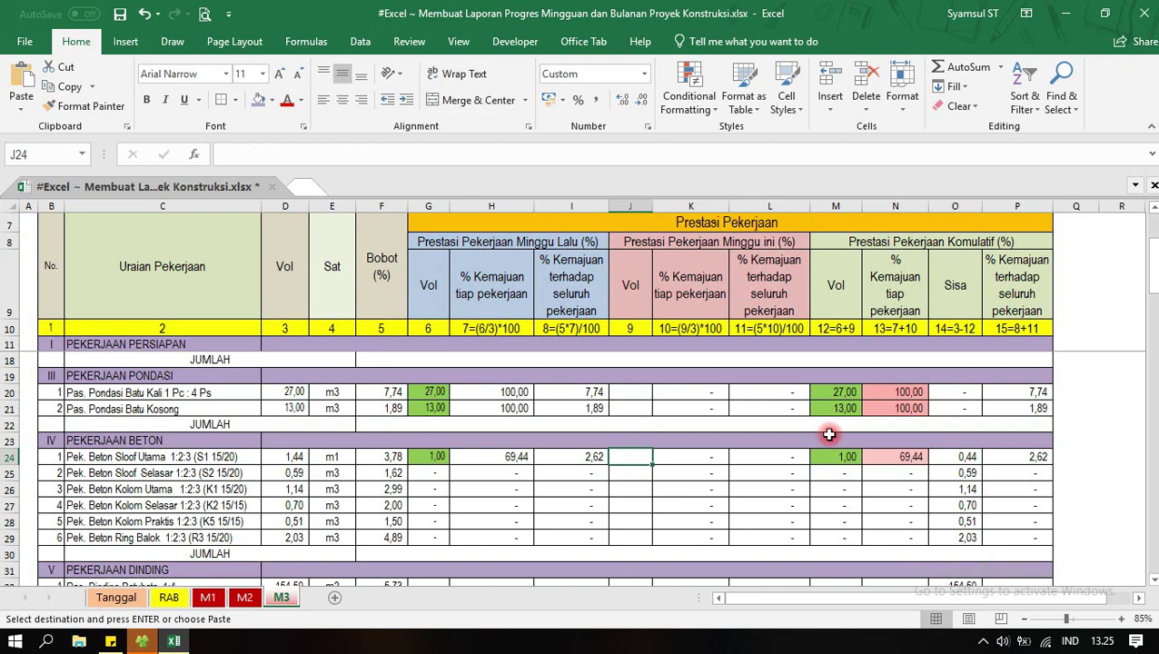
# Set J24 to =D24-G24, giving 0,44, and check the progress figures in L24 and N24.
pyautogui.press('Escape')
pyautogui.write('=')
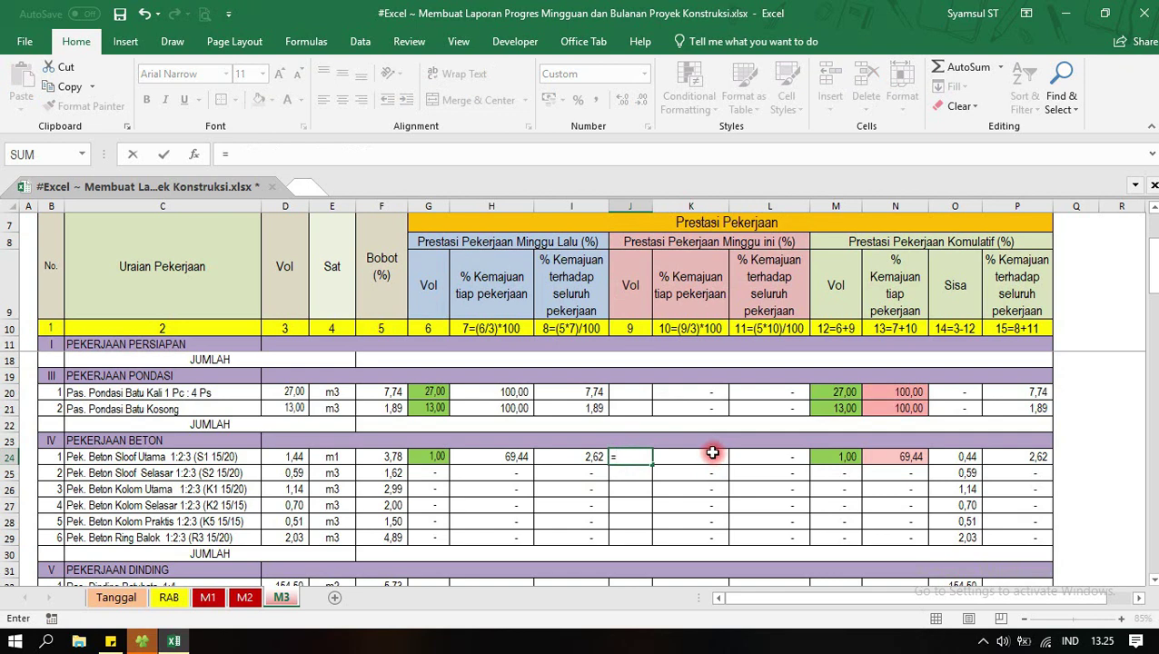
pyautogui.click(285, 456)
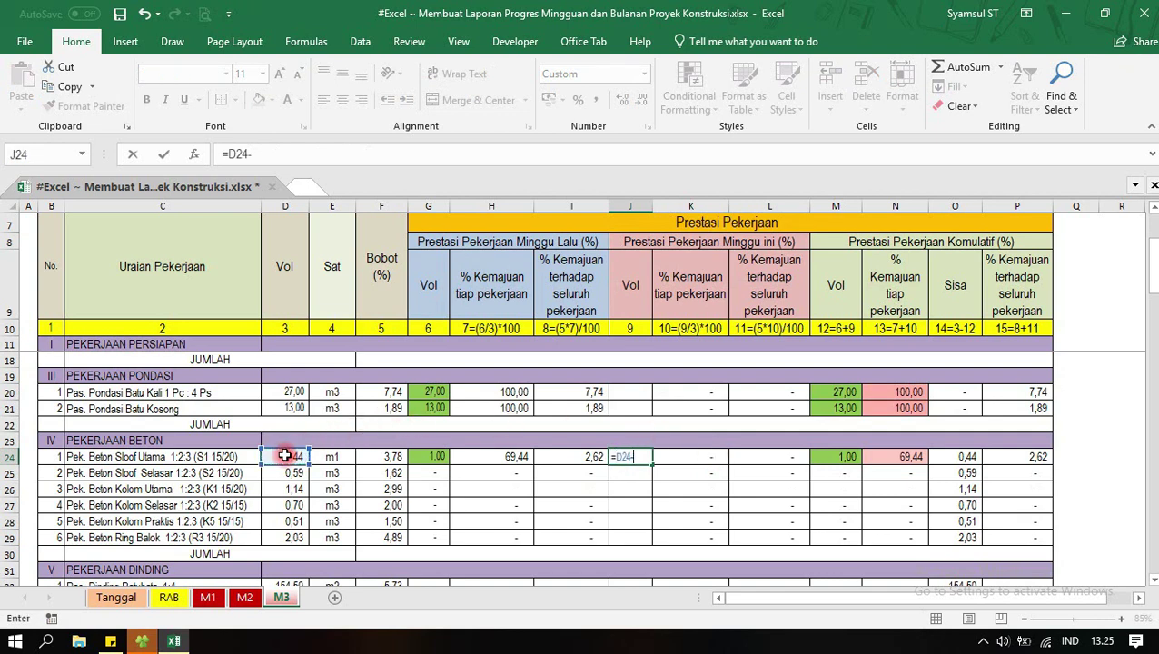
pyautogui.click(431, 457)
pyautogui.press('Return')
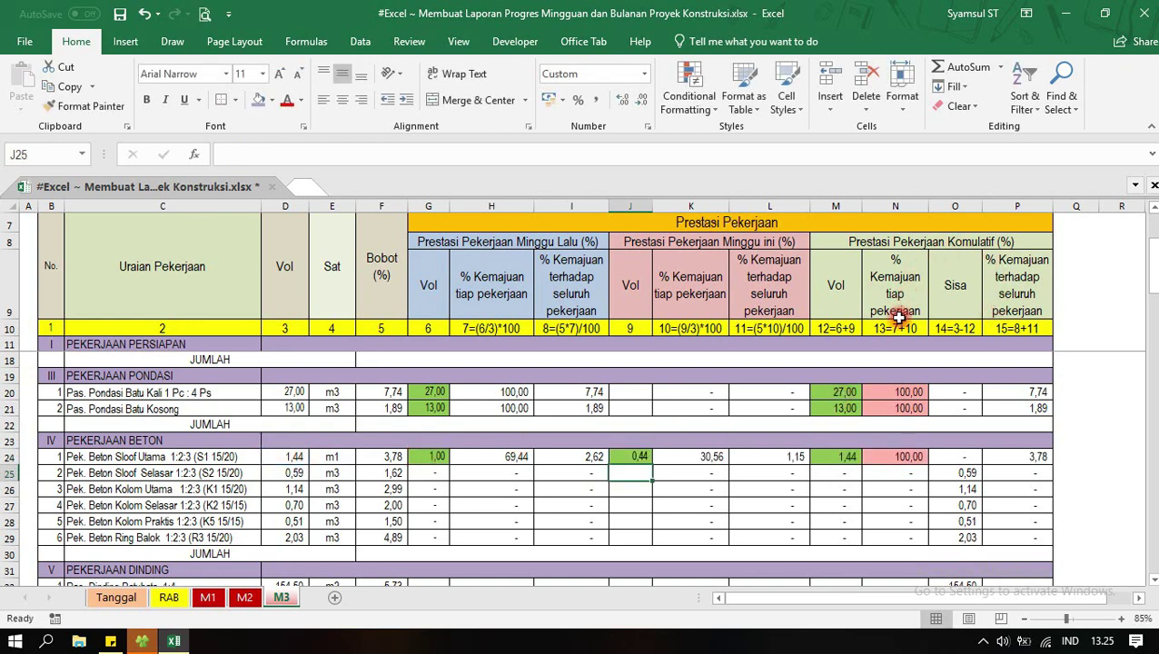
pyautogui.click(897, 454)
pyautogui.click(784, 454)
# Set J25 to =D25 (0,59) and enter 0,50 in J26.
pyautogui.click(634, 469)
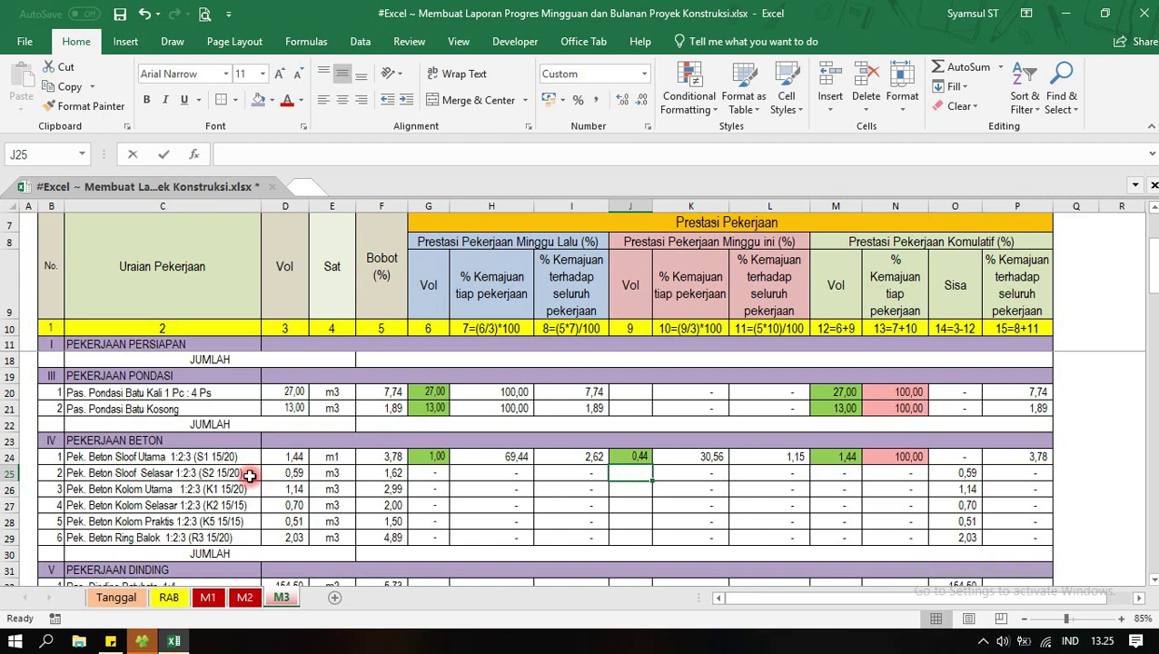
pyautogui.write('=')
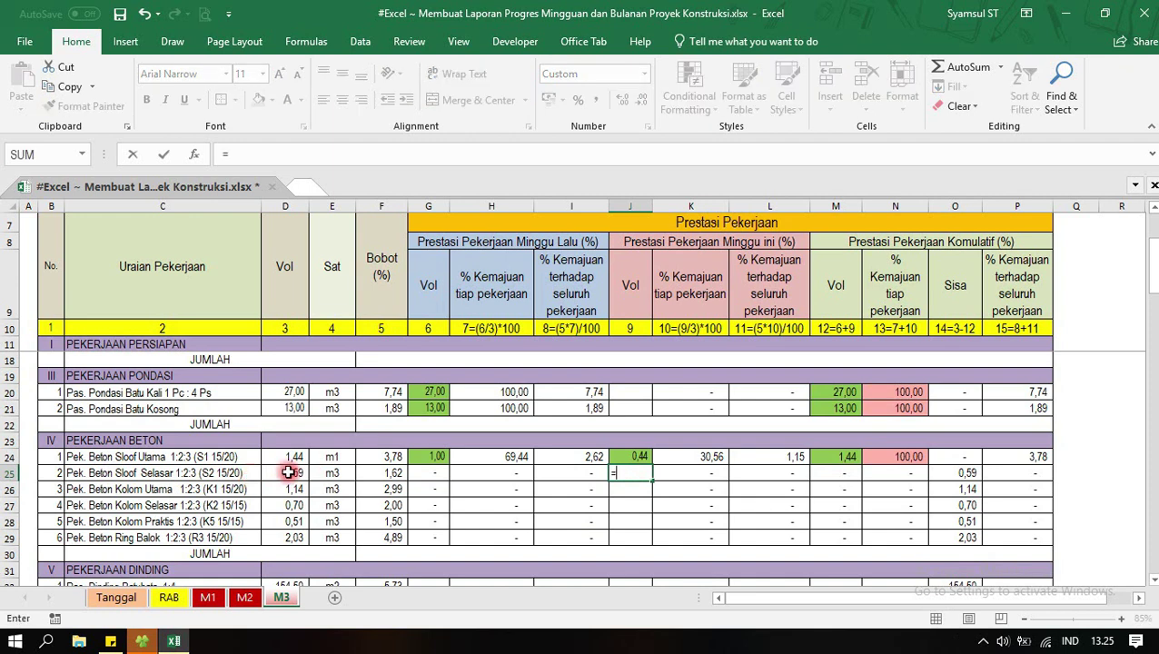
pyautogui.click(298, 470)
pyautogui.press('Return')
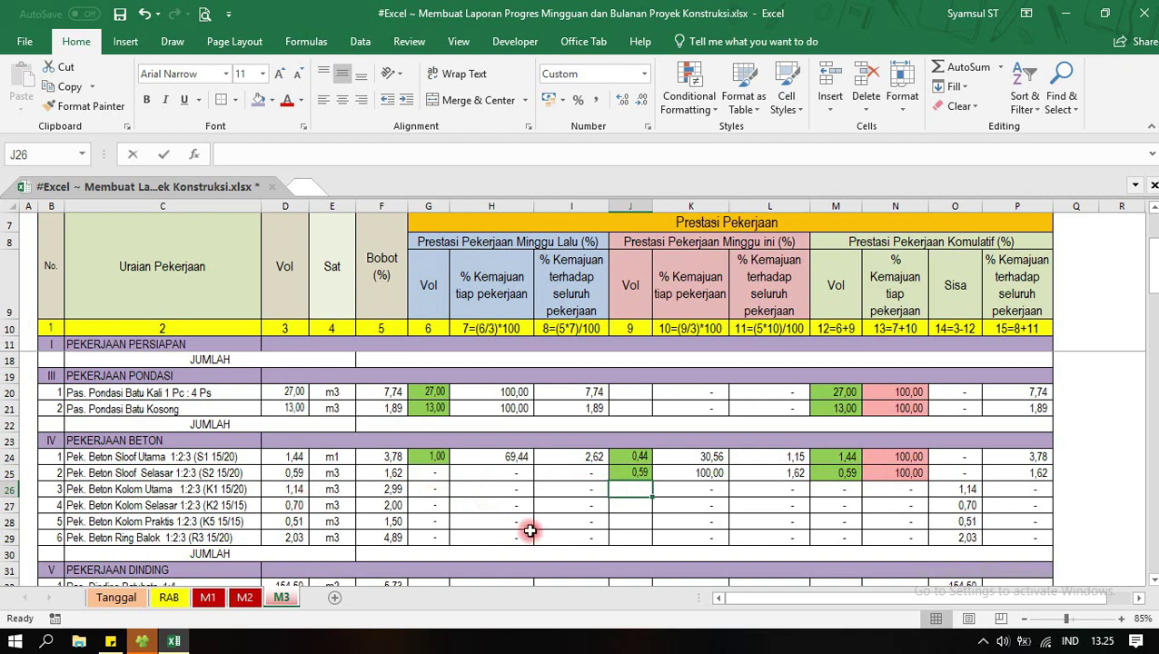
pyautogui.write('0,5')
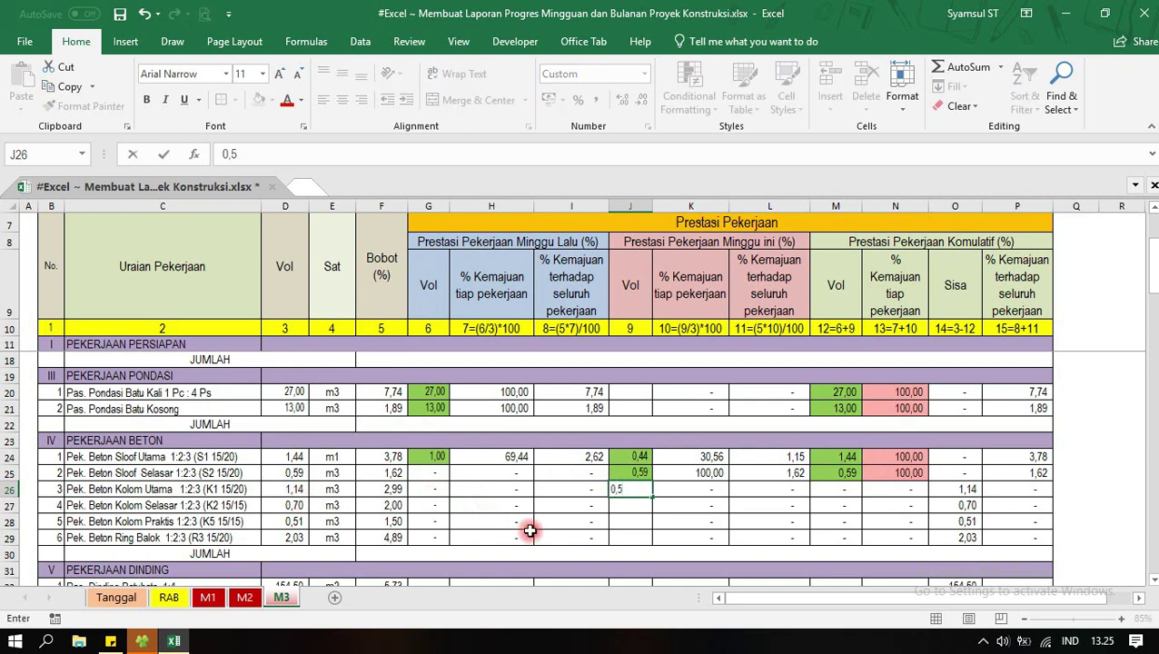
pyautogui.press('Return')
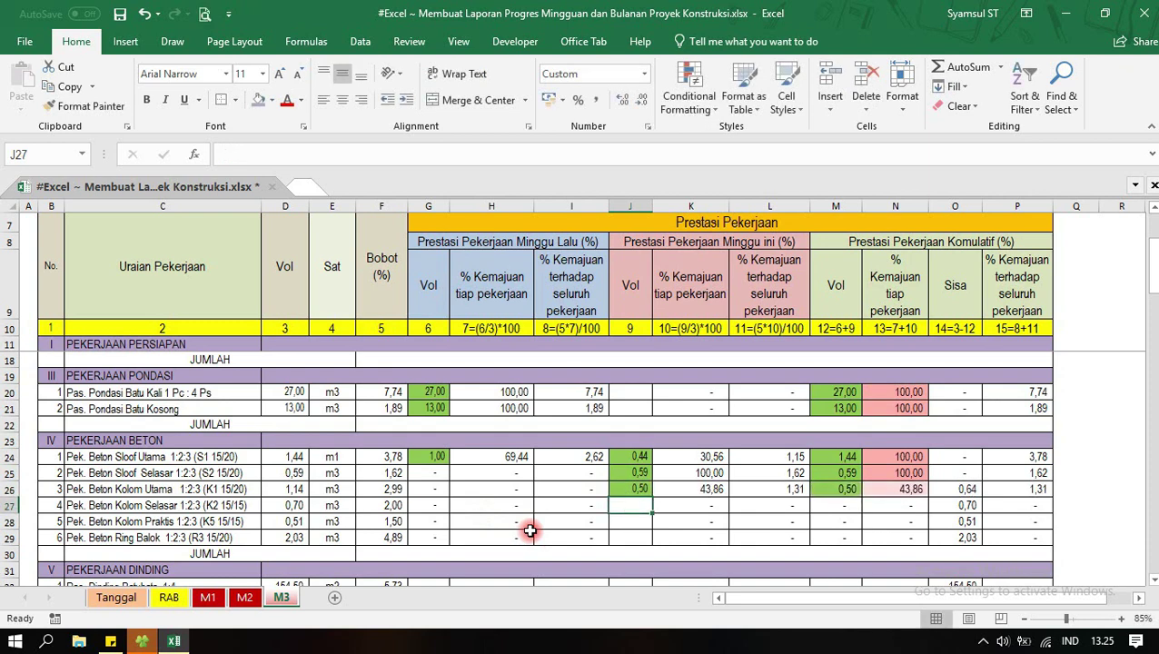
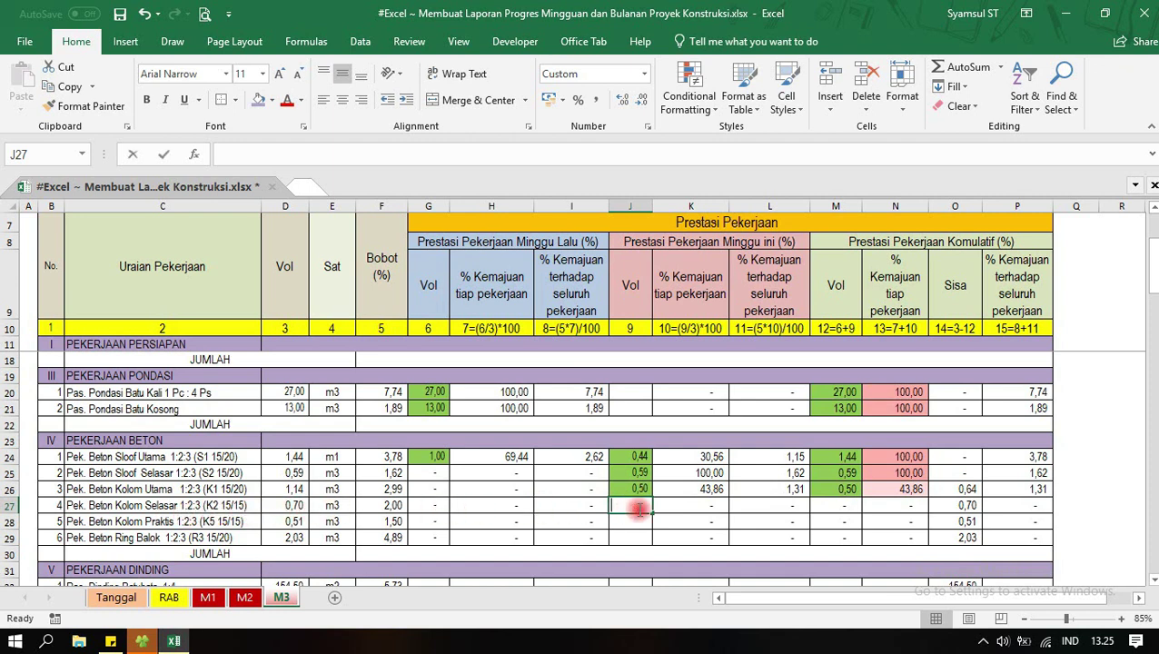
# Enter 0,20 as this-week volume for the Kolom Selasar and Kolom Praktis rows (J27, J28).
pyautogui.write('0,2')
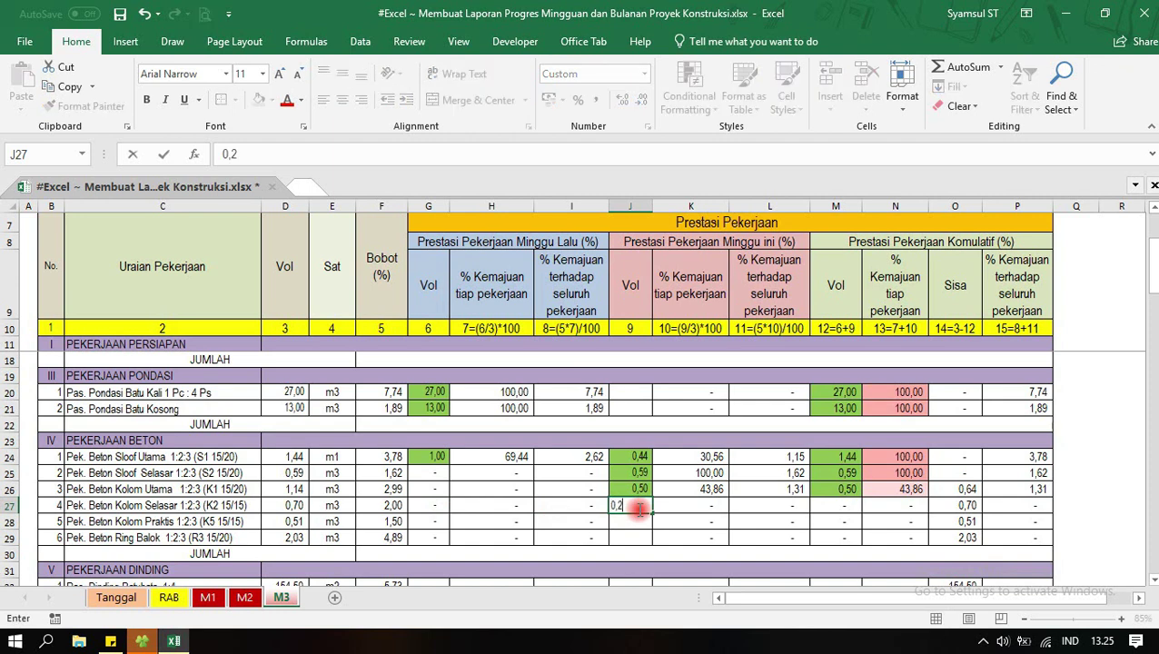
pyautogui.press('Return')
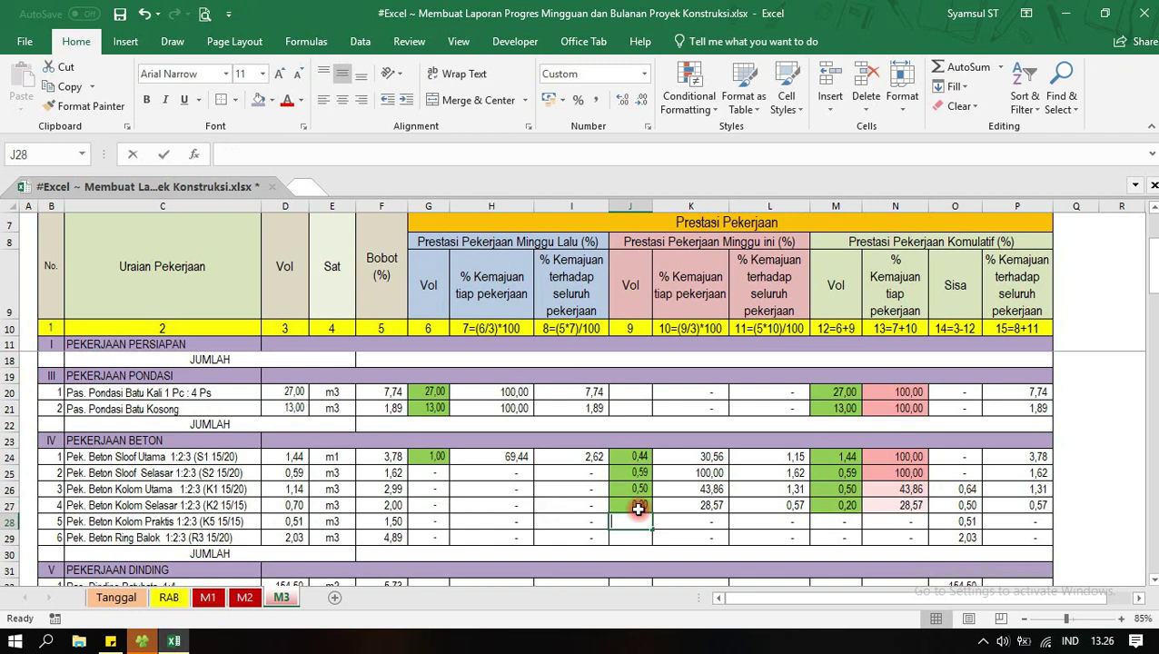
pyautogui.write('0,2')
pyautogui.press('Return')
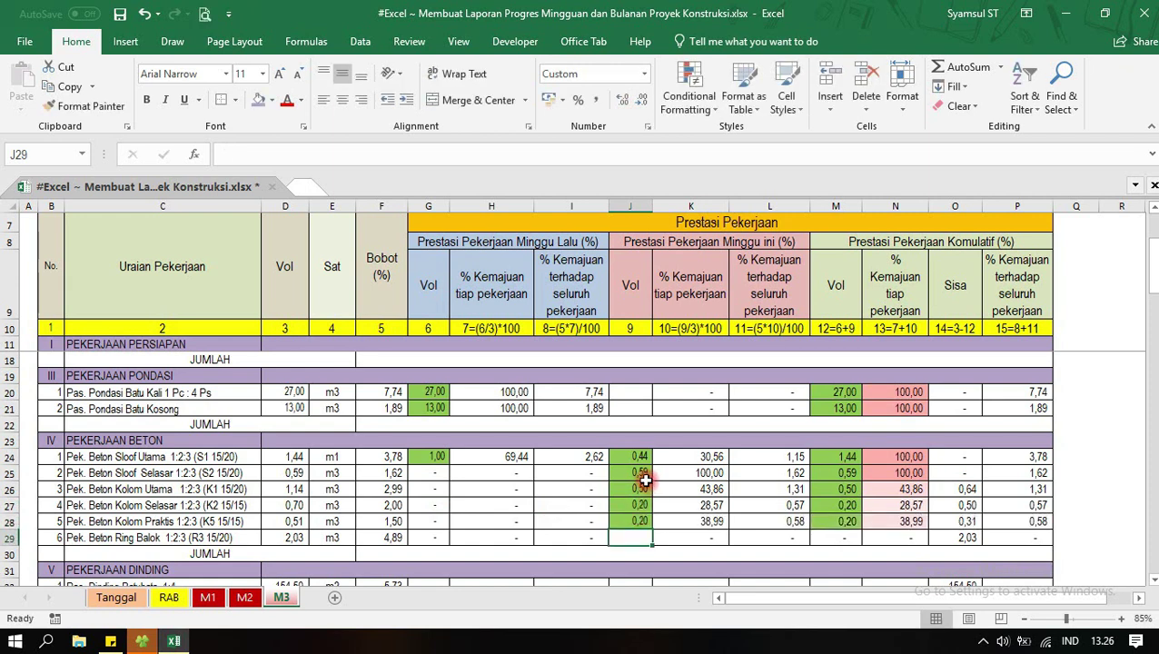
# Check that the cumulative total in P95 now reads 19,89.
pyautogui.scroll(-1, 643, 481)
pyautogui.scroll(-2, 645, 480)
pyautogui.scroll(-4, 645, 481)
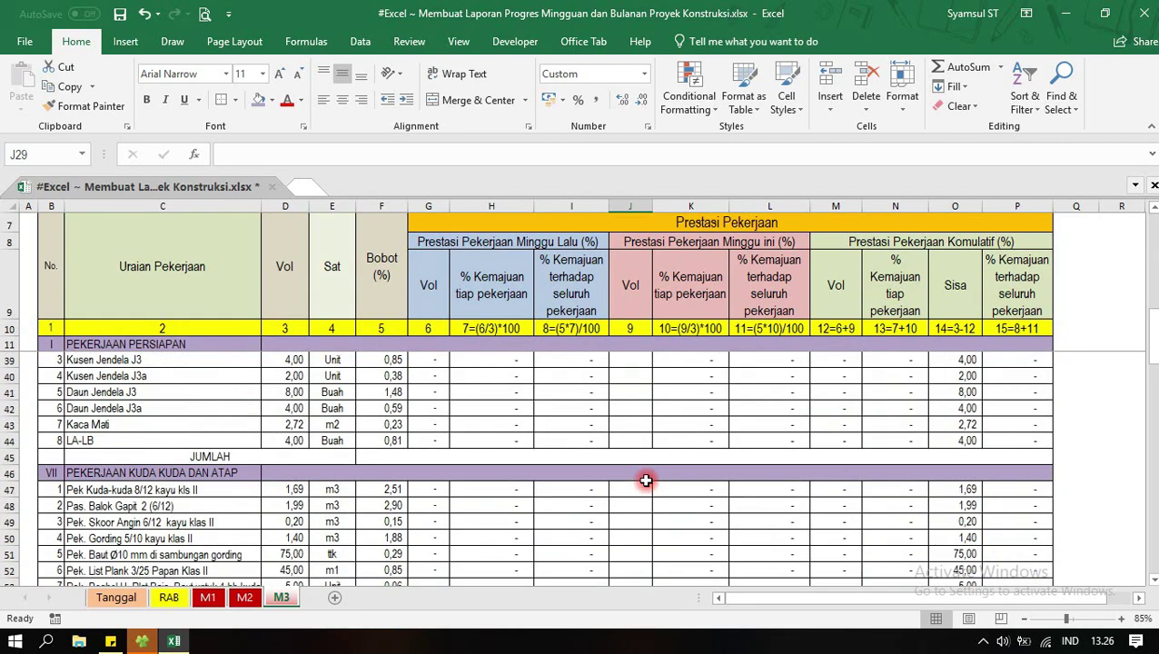
pyautogui.scroll(-4, 645, 481)
pyautogui.scroll(-4, 645, 481)
pyautogui.scroll(-4, 645, 481)
pyautogui.scroll(-3, 644, 481)
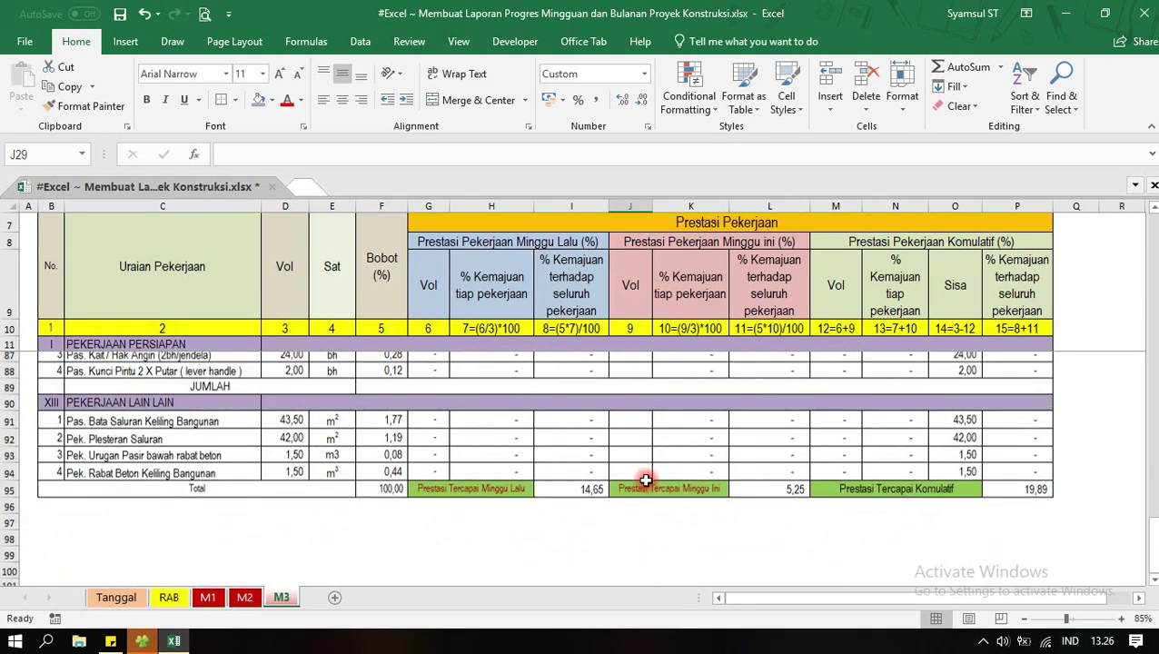
pyautogui.scroll(-2, 645, 481)
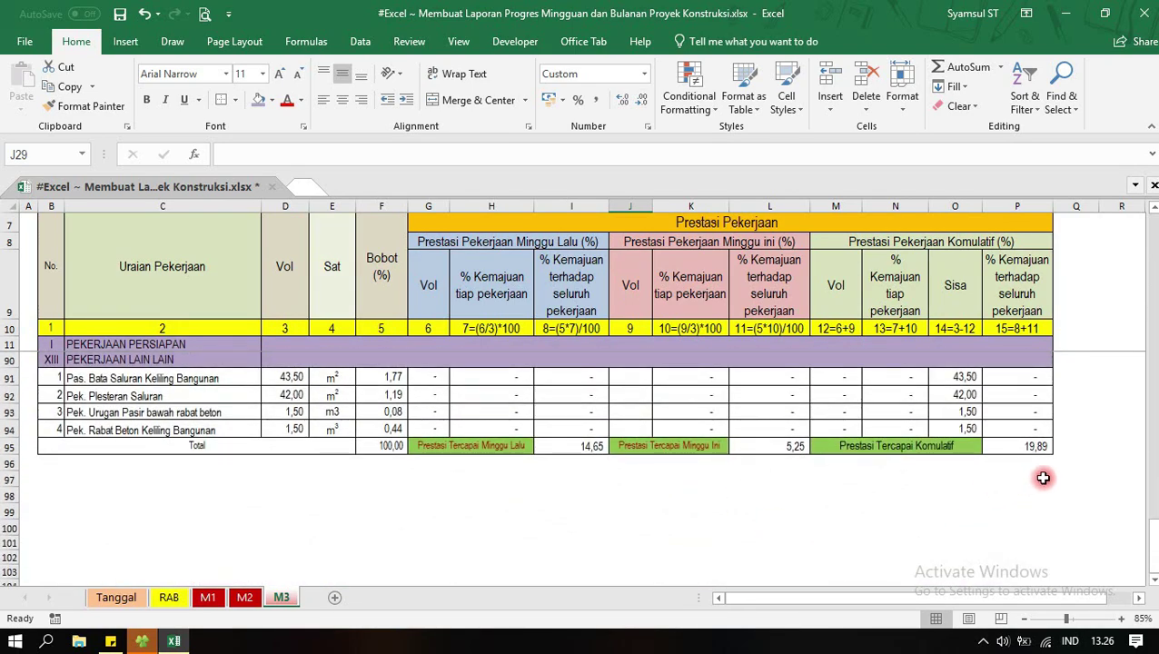
pyautogui.click(1045, 446)
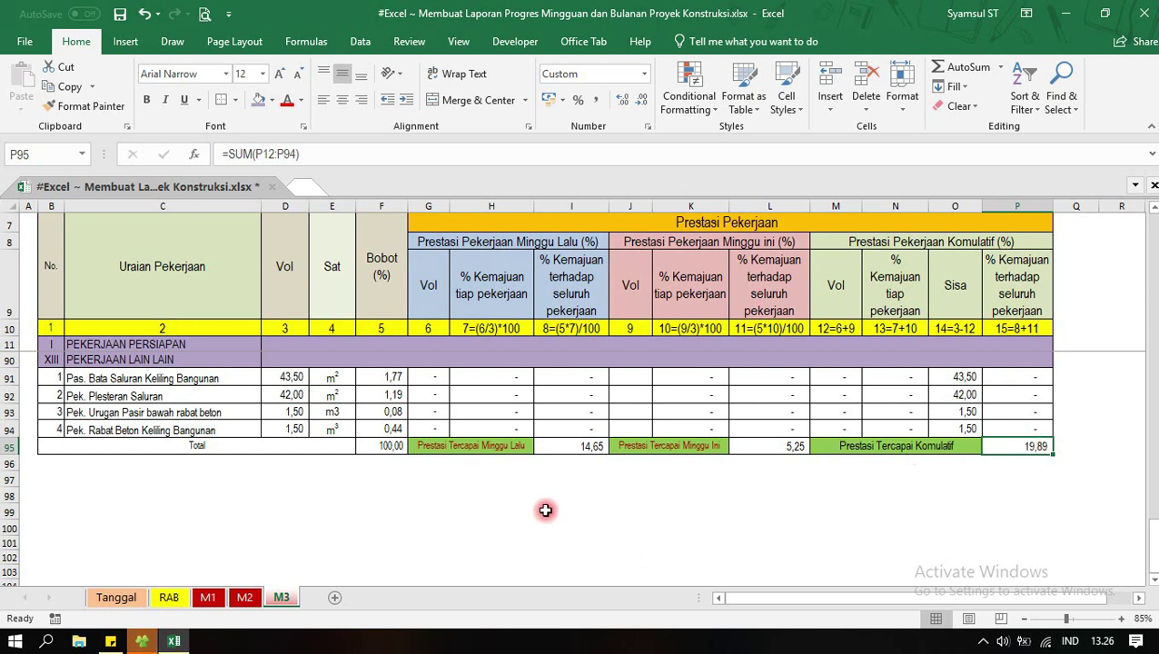
# Create a copy of the weekly sheet placed at the end of the workbook.
pyautogui.rightClick(281, 597)
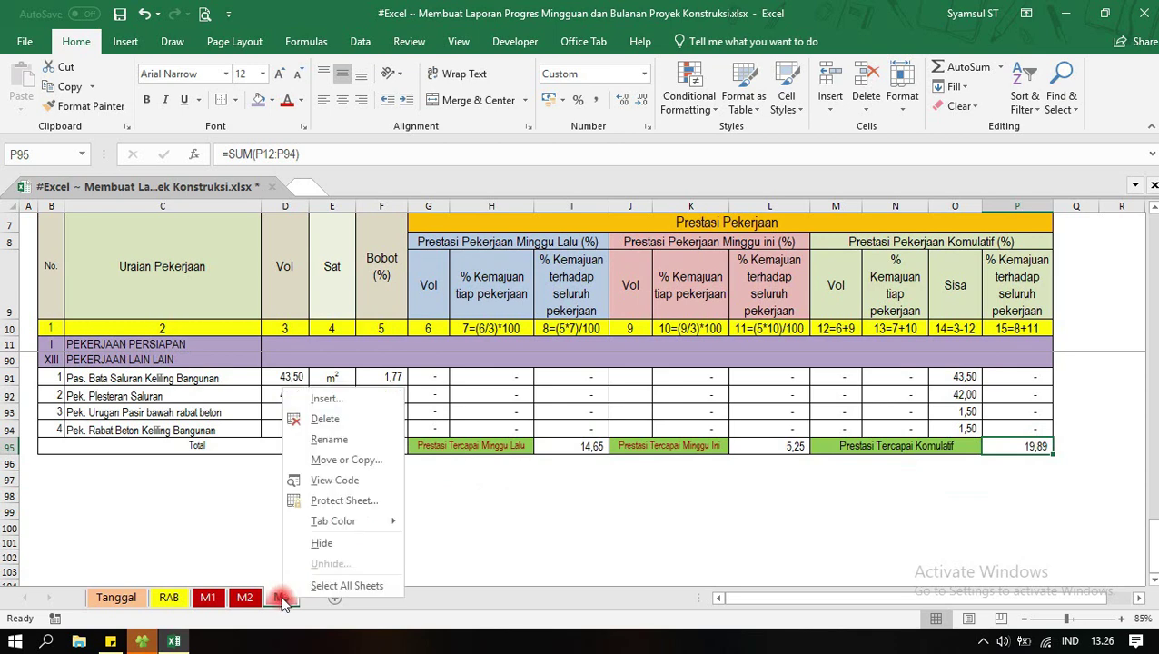
pyautogui.click(343, 460)
pyautogui.click(200, 481)
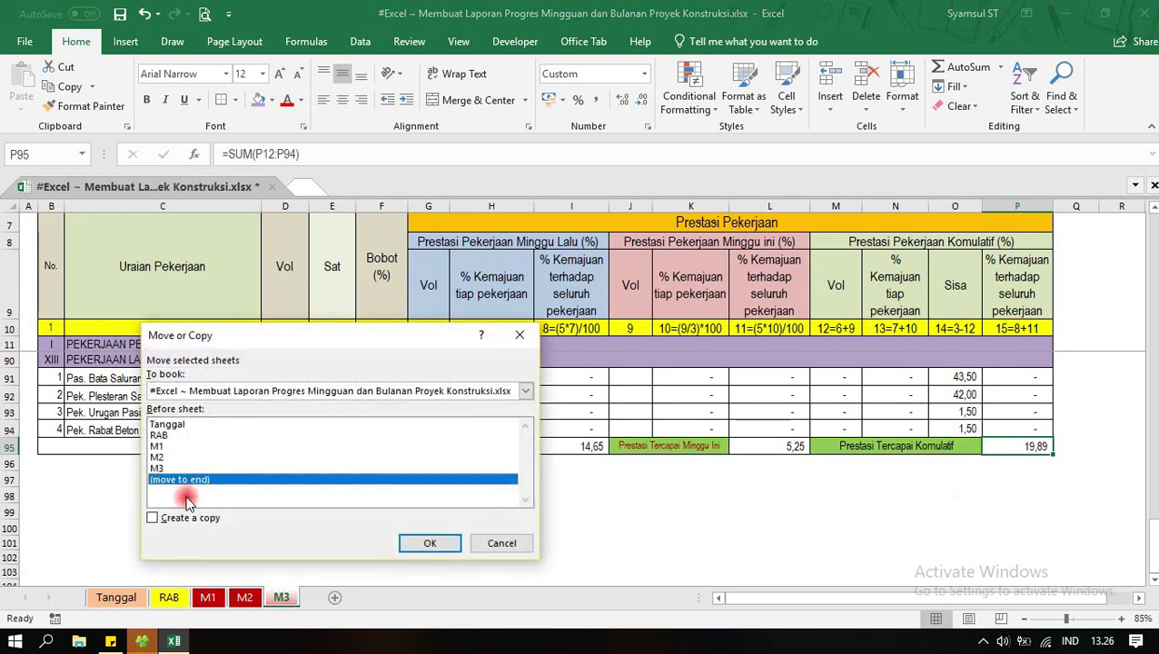
pyautogui.click(154, 518)
pyautogui.click(422, 543)
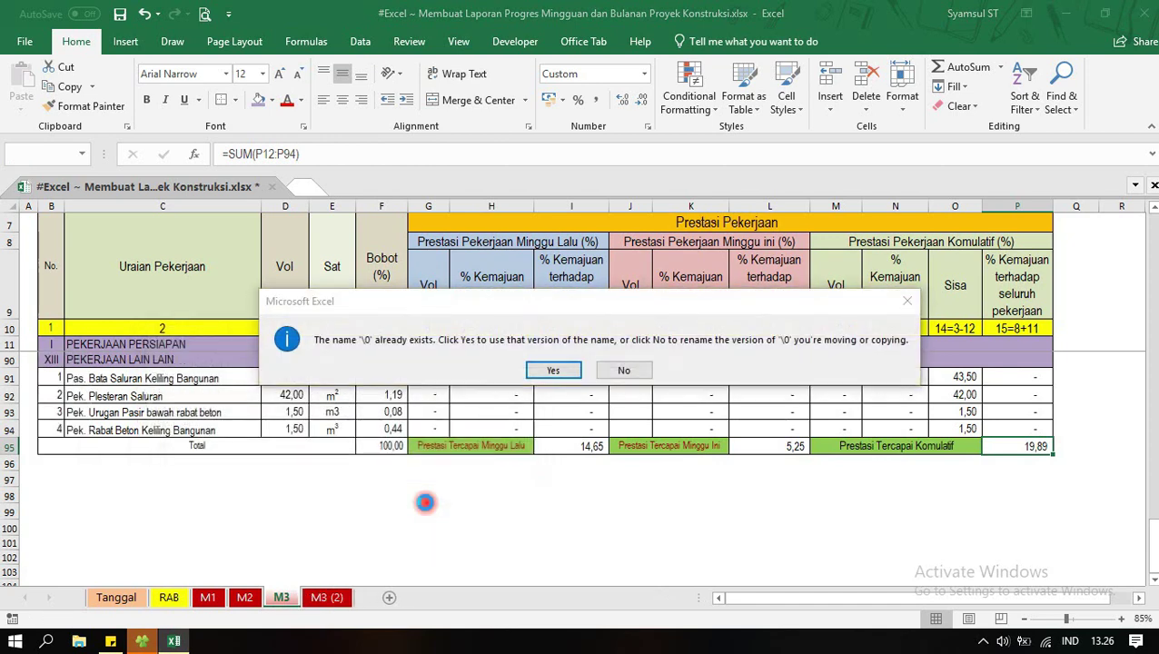
# Rename the copied M4 (2) sheet to B1.
pyautogui.scroll(-5, 583, 470)
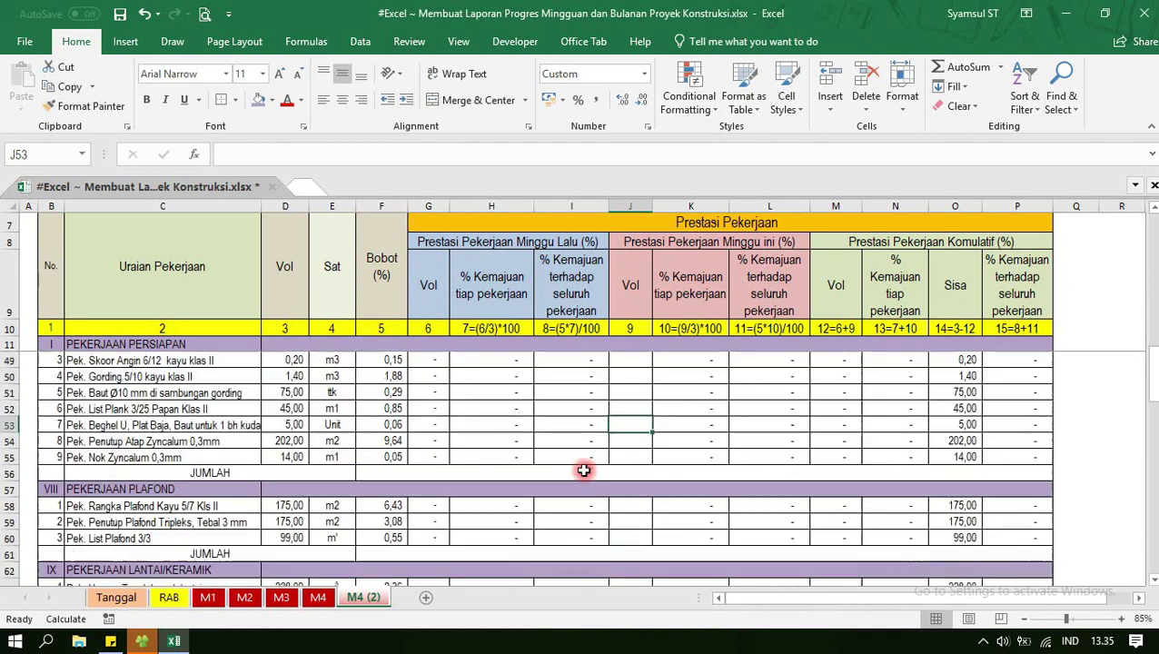
pyautogui.scroll(-5, 583, 470)
pyautogui.scroll(-5, 583, 470)
pyautogui.scroll(-4, 583, 470)
pyautogui.scroll(1, 583, 469)
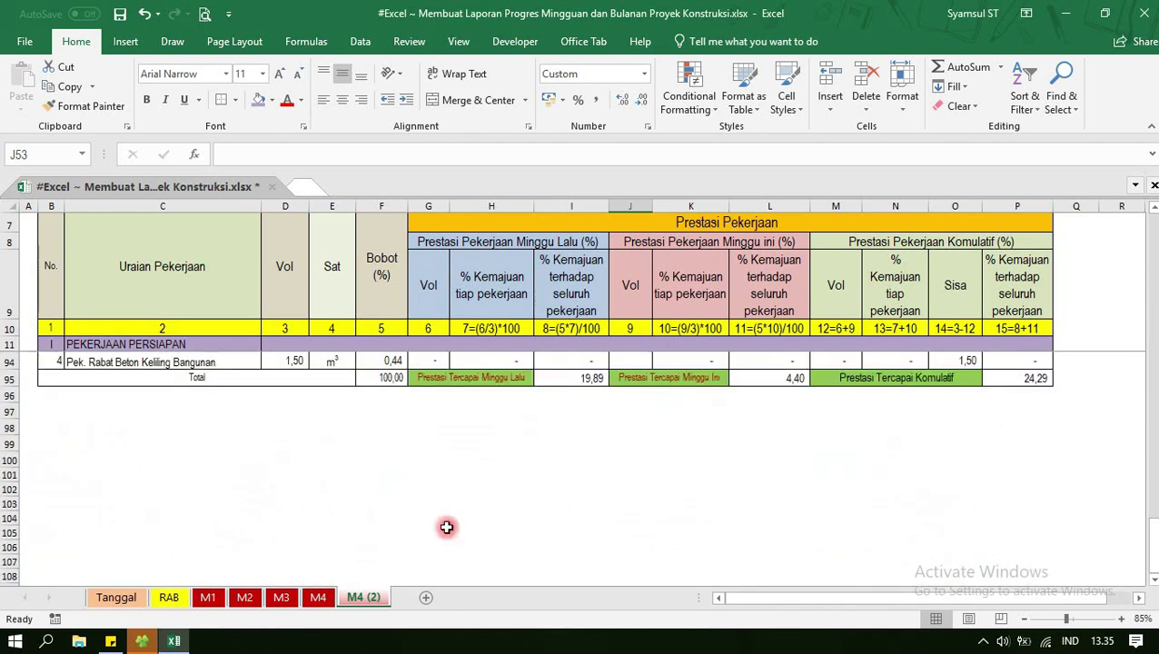
pyautogui.rightClick(362, 597)
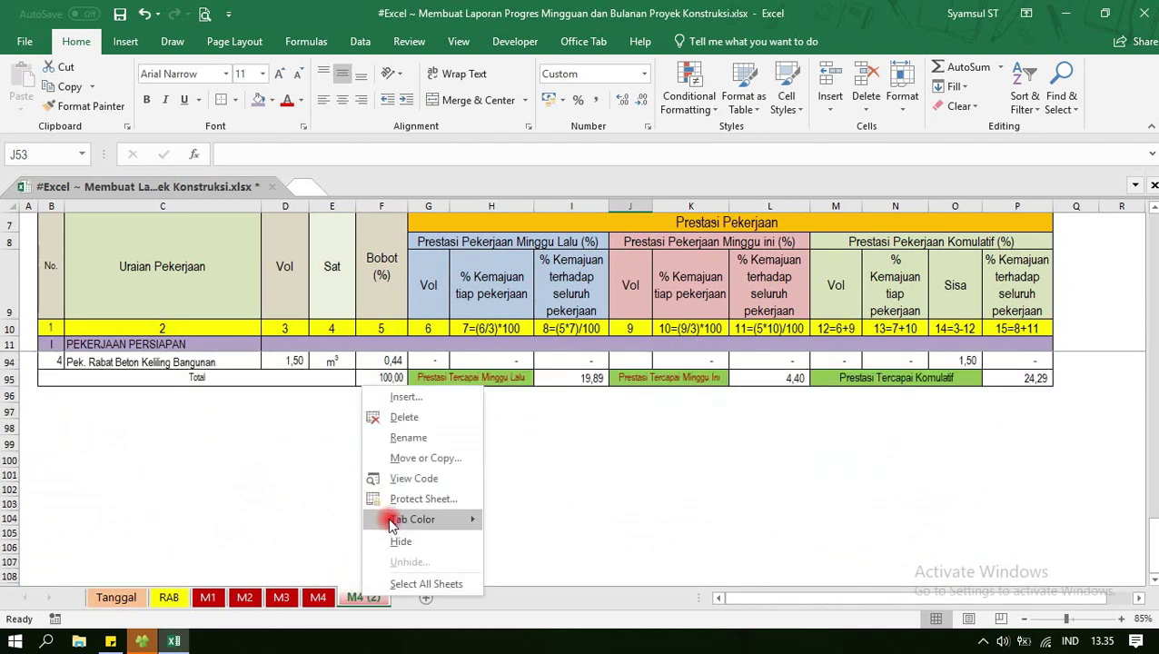
pyautogui.click(414, 438)
pyautogui.write('B1')
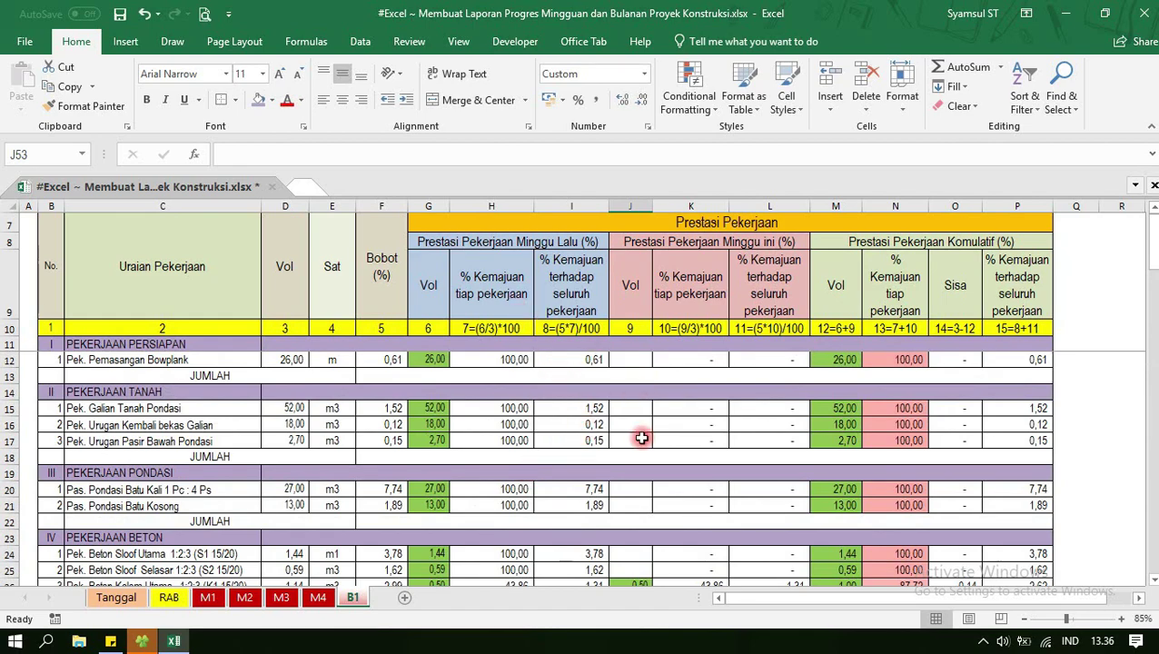
# Clear the copied volumes in columns J and G and retitle G8 'Prestasi Pekerjaan Bulan Lalu (%)'.
pyautogui.moveTo(631, 360)
pyautogui.mouseDown()
pyautogui.moveTo(629, 641)
pyautogui.moveTo(623, 558)
pyautogui.mouseUp()
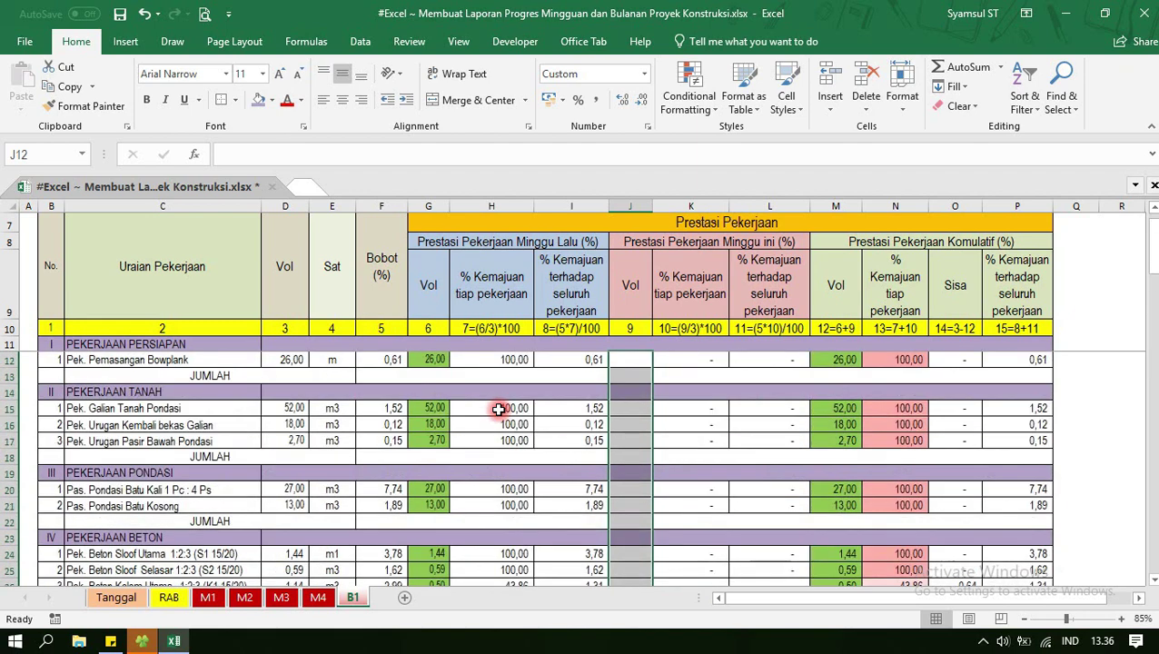
pyautogui.moveTo(433, 360); pyautogui.dragTo(436, 496)
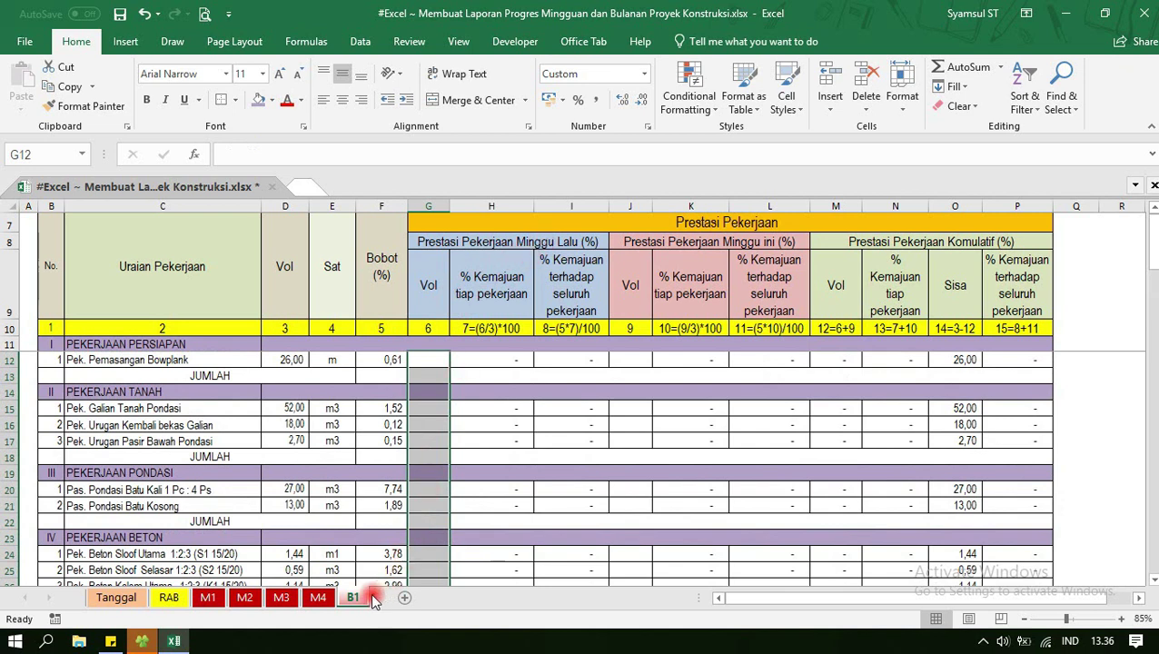
pyautogui.doubleClick(543, 239)
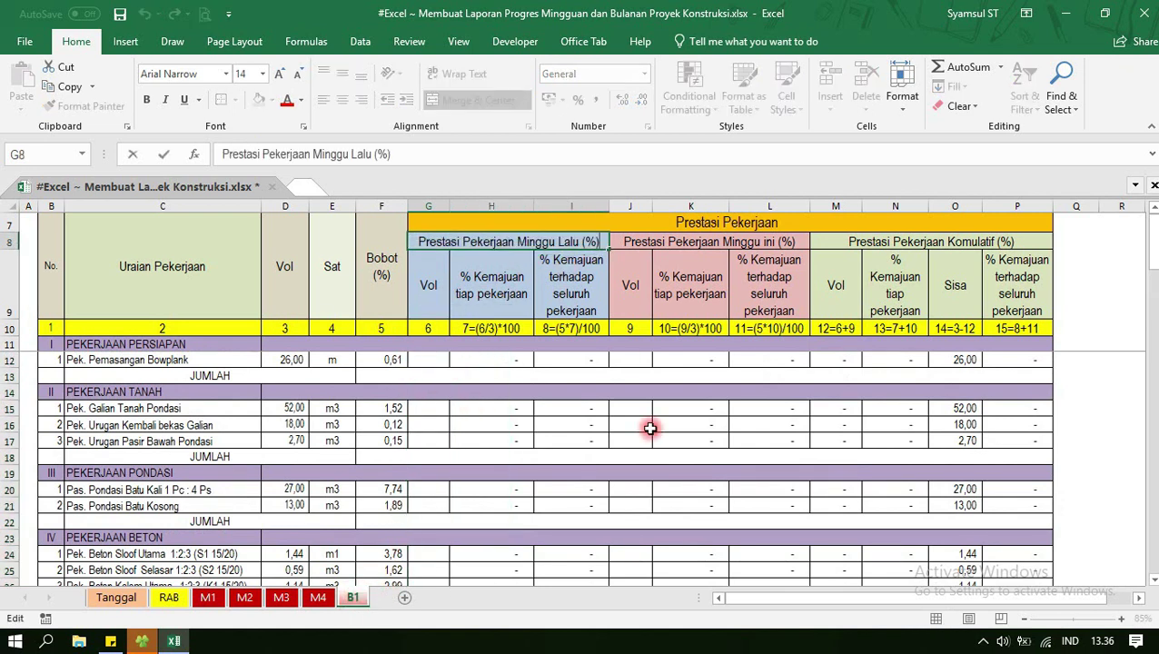
pyautogui.press('BackSpace')
pyautogui.press('BackSpace')
pyautogui.press('BackSpace')
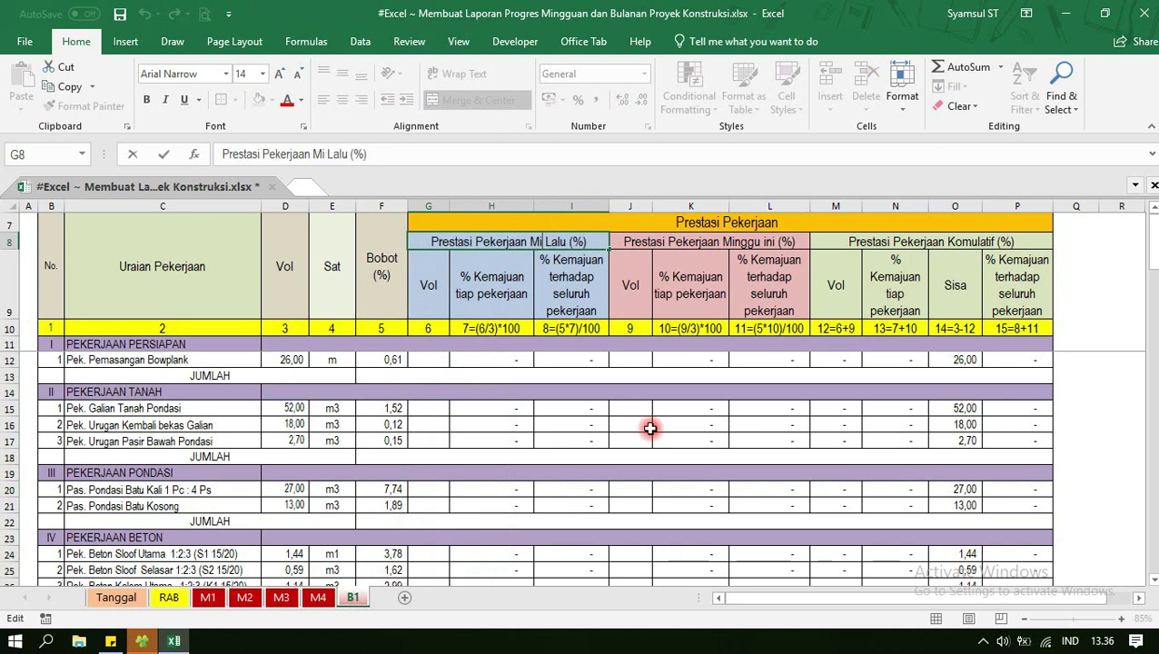
pyautogui.press('BackSpace')
pyautogui.press('BackSpace')
pyautogui.write('Bula')
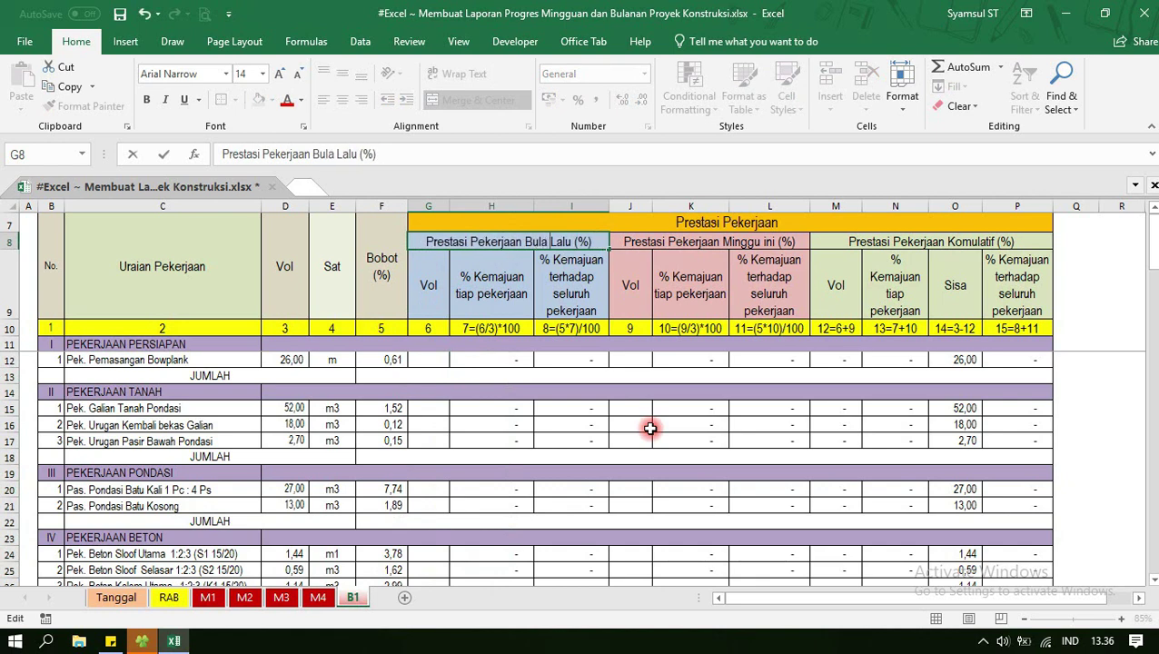
pyautogui.write('n')
pyautogui.press('Tab')
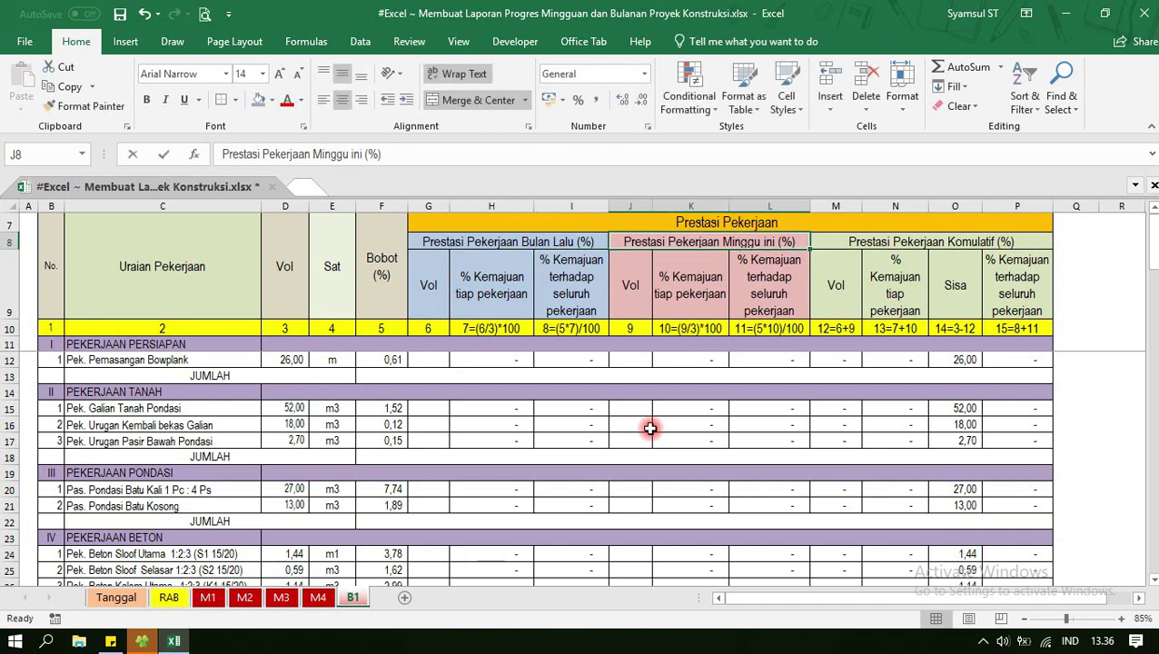
# Retitle the J8 header to 'Bulan ini (%)', replacing Minggu with Bulan.
pyautogui.press('F2')
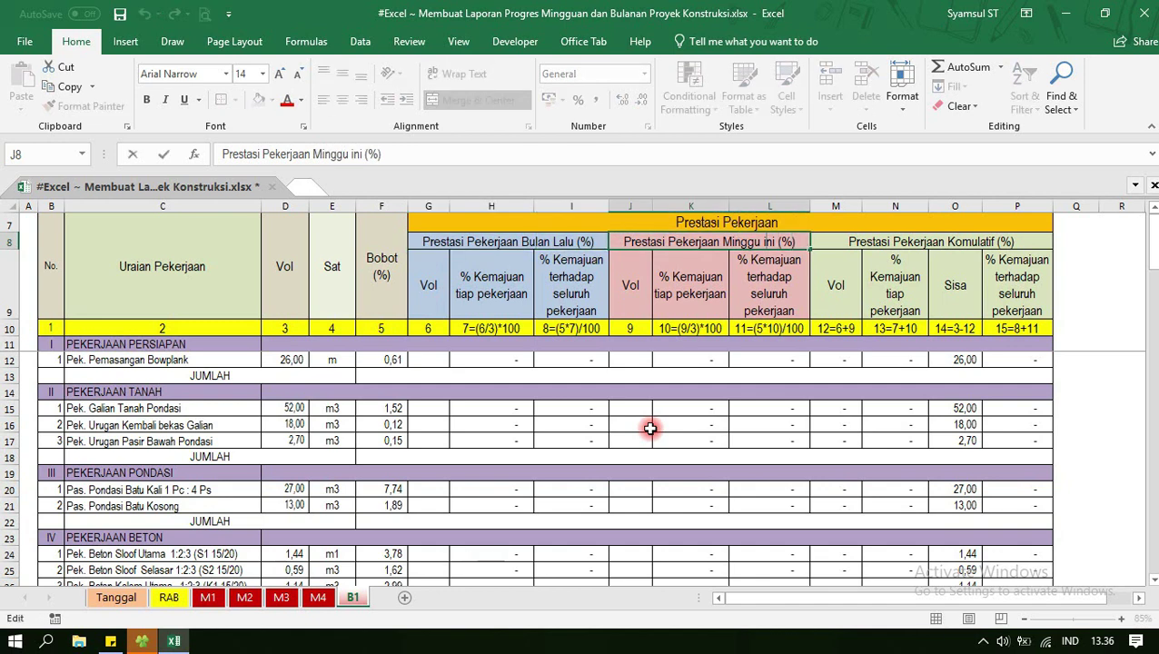
pyautogui.press('BackSpace')
pyautogui.press('BackSpace')
pyautogui.press('BackSpace')
pyautogui.press('BackSpace')
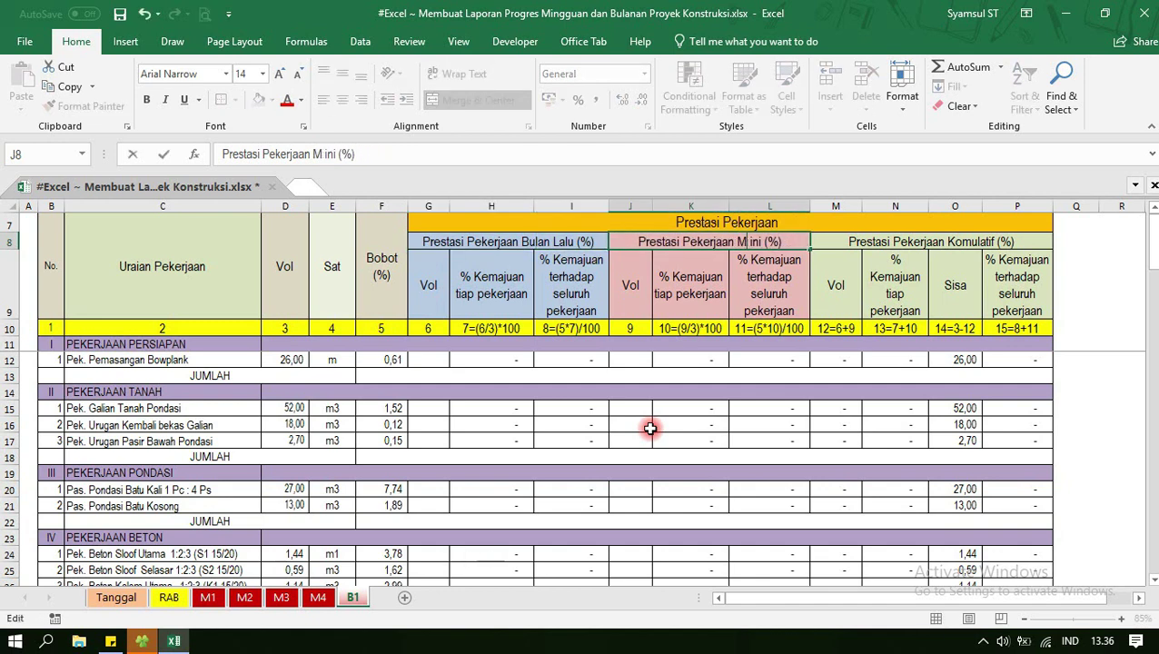
pyautogui.press('BackSpace')
pyautogui.press('BackSpace')
pyautogui.write('Bulan')
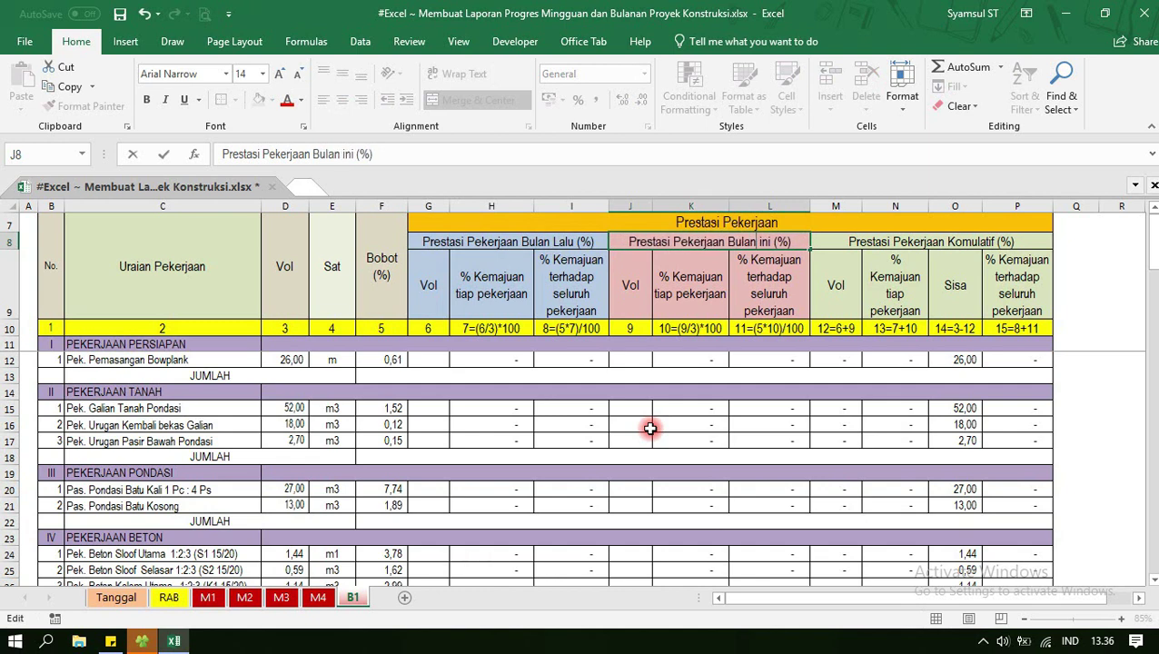
pyautogui.press('Tab')
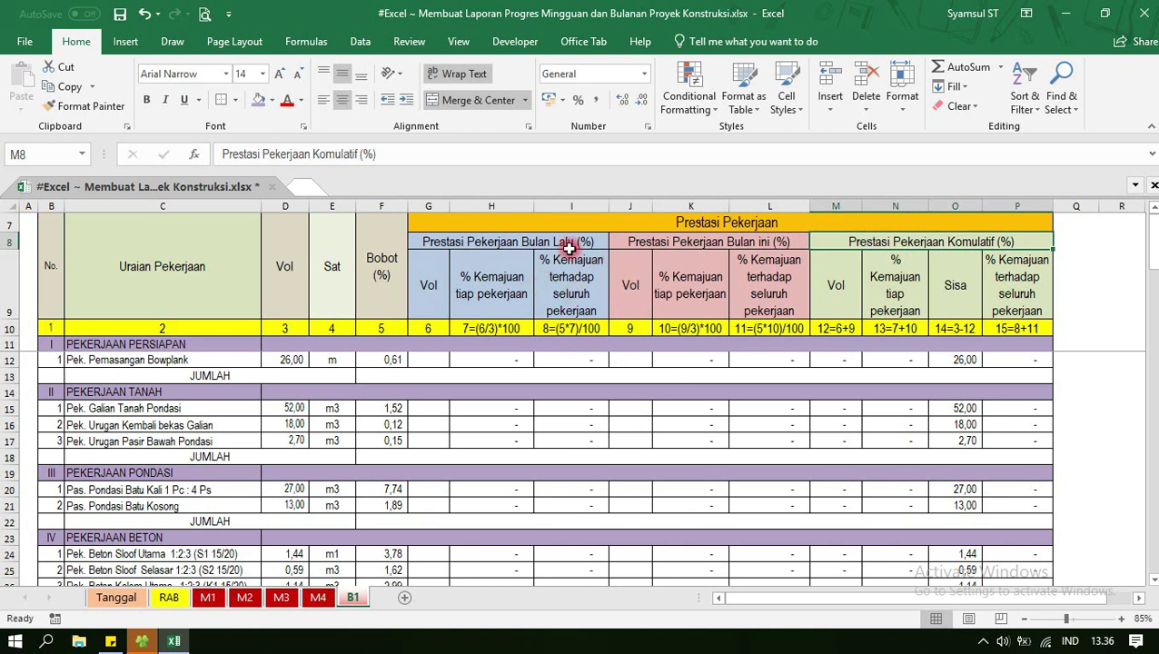
pyautogui.click(491, 241)
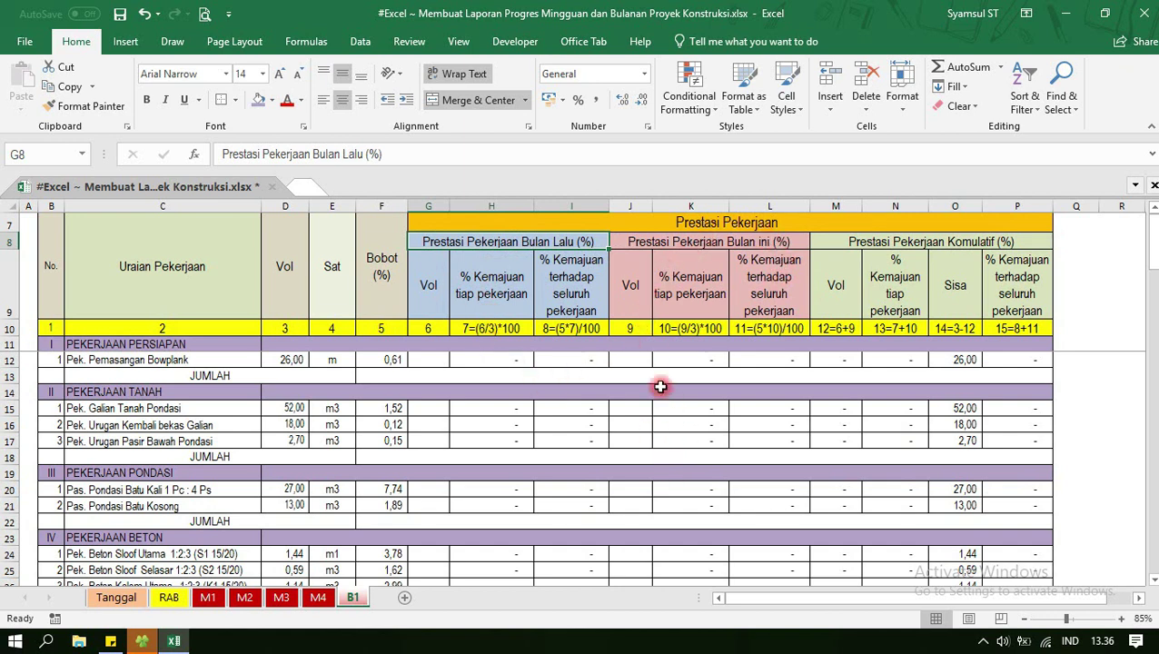
# Link B1's J12 this-month volume to M4's cumulative volume with ='M4'!M12.
pyautogui.click(635, 359)
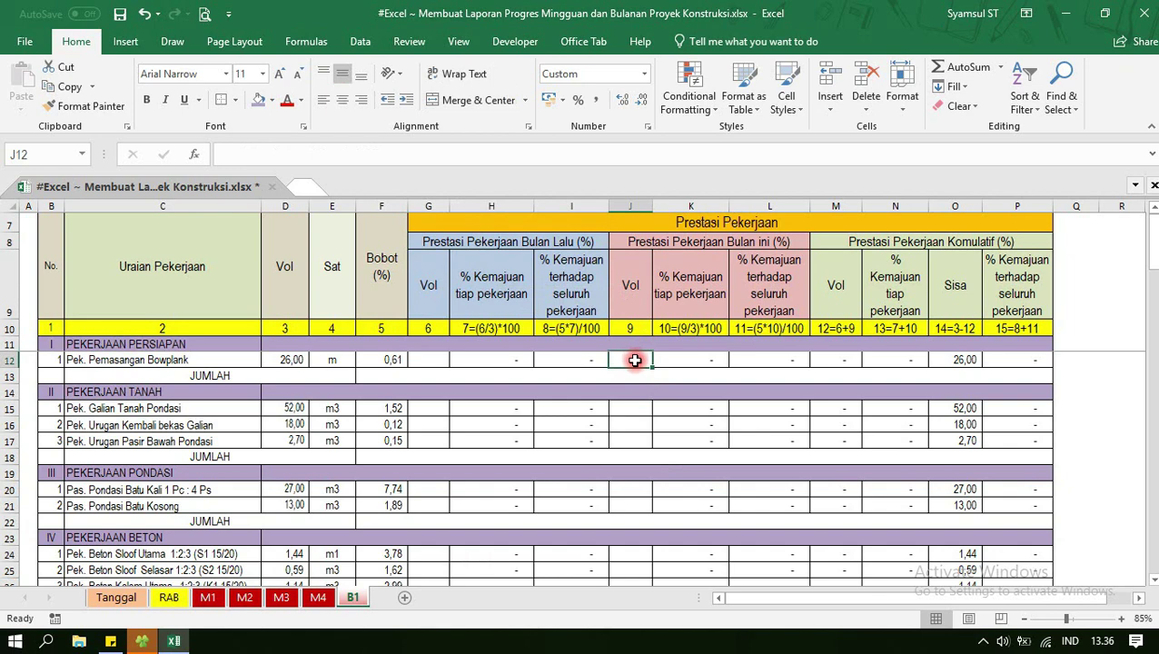
pyautogui.write('=')
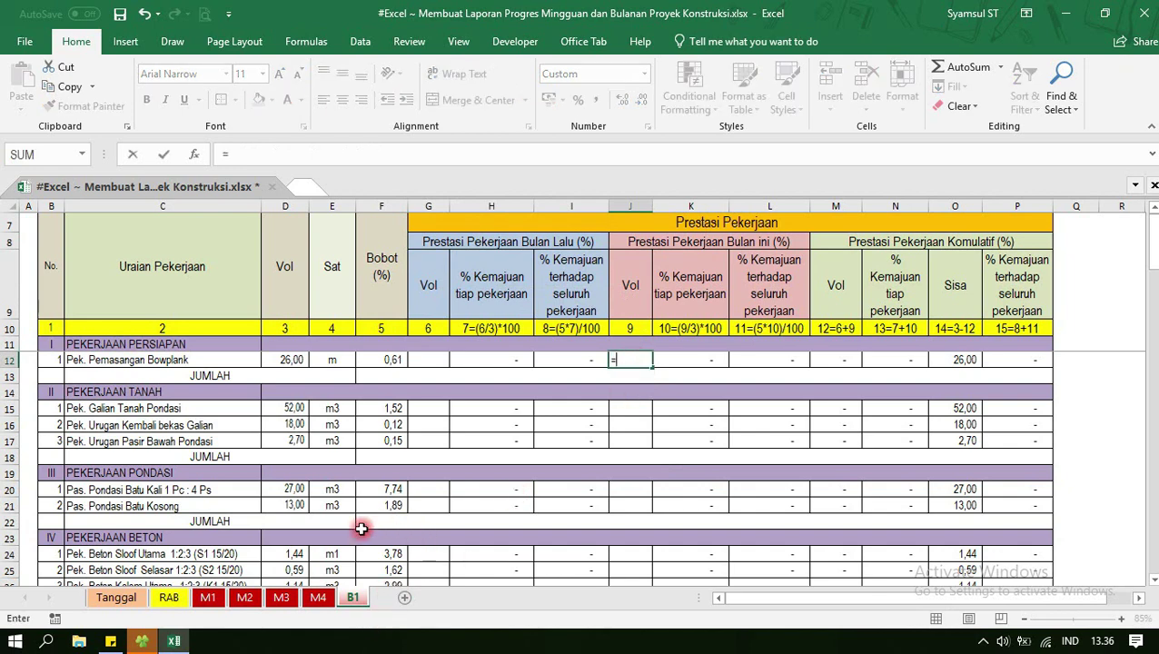
pyautogui.click(319, 602)
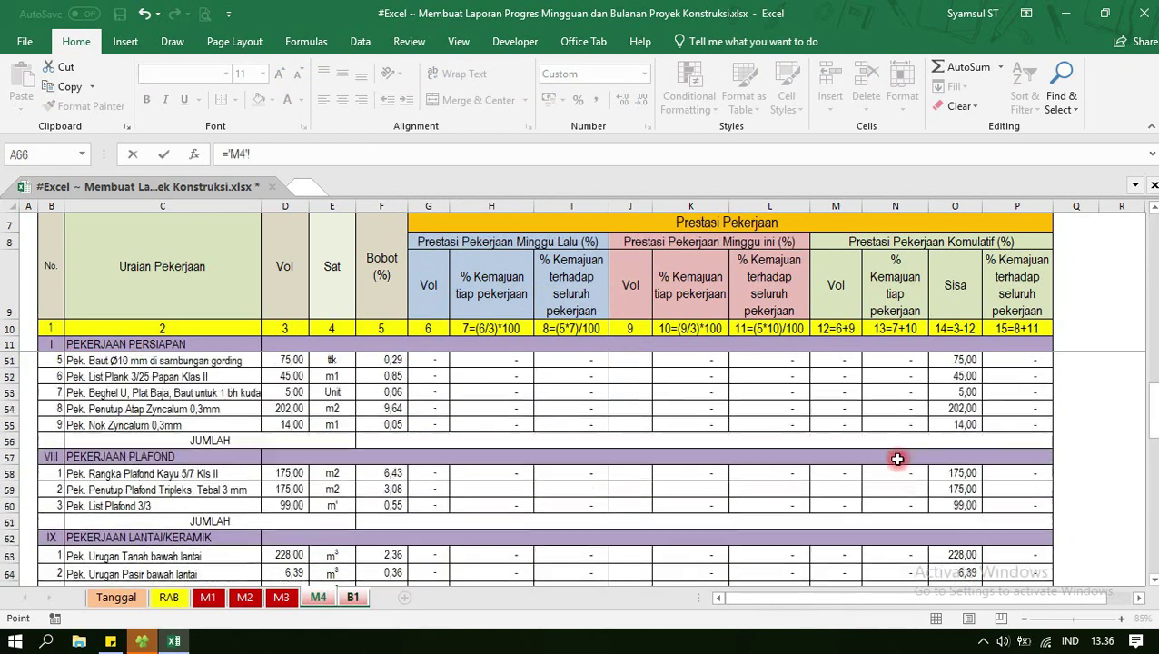
pyautogui.click(836, 362)
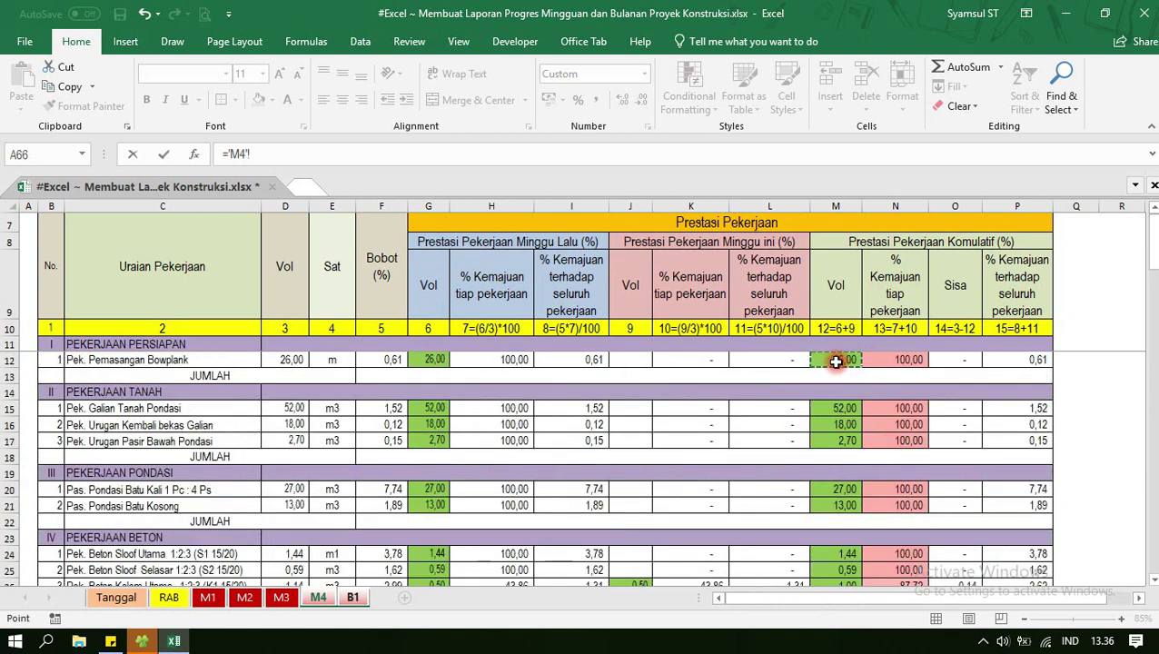
pyautogui.press('Return')
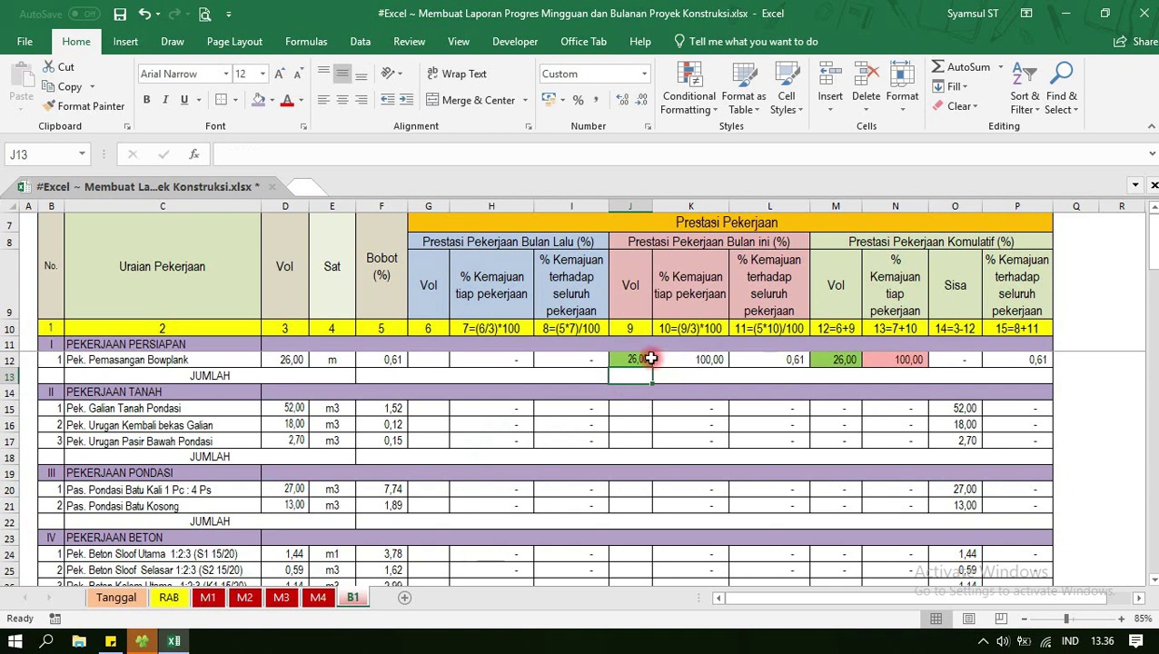
# Copy the J12 link into J15:J17, J20:J21, J24:J29, J32:J34 and J37:J44.
pyautogui.click(635, 359)
pyautogui.hotkey('ctrl', 'c')
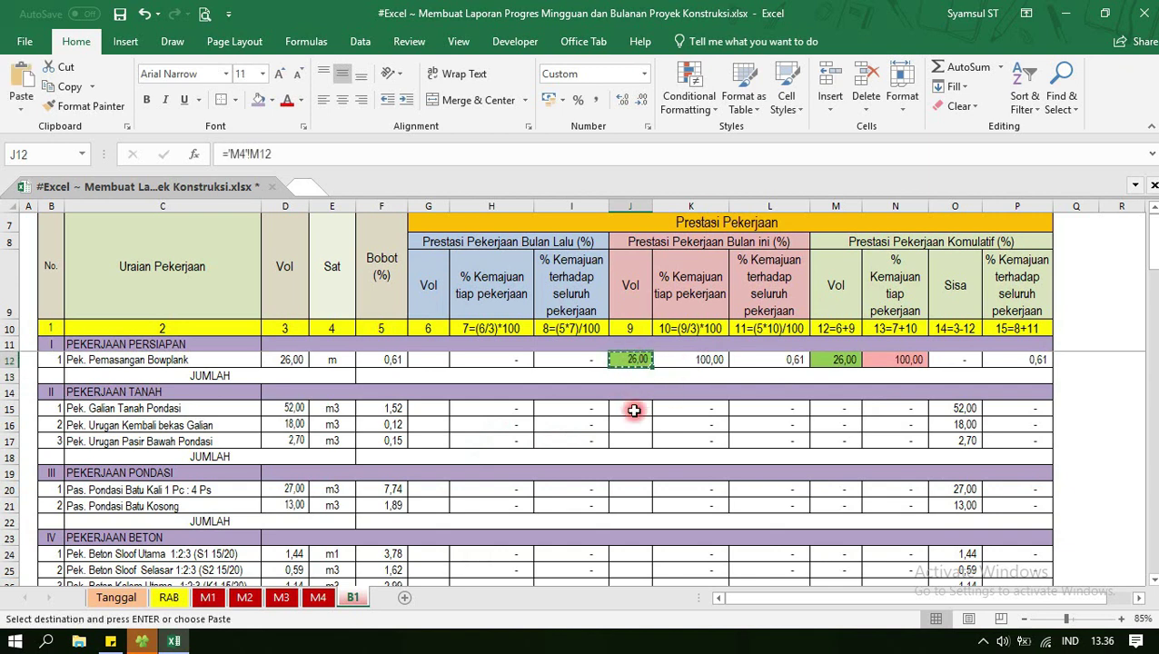
pyautogui.moveTo(633, 408); pyautogui.dragTo(631, 453)
pyautogui.hotkey('ctrl', 'v')
pyautogui.scroll(-1, 627, 436)
pyautogui.hotkey('ctrl', 'v')
pyautogui.scroll(-2, 632, 452)
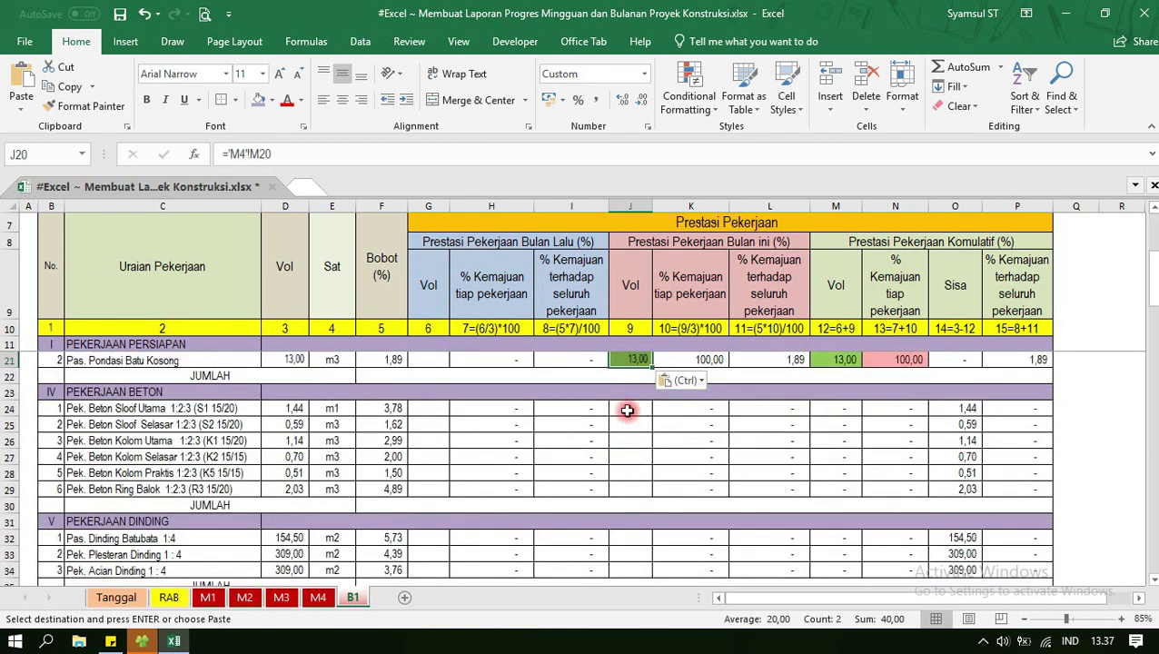
pyautogui.moveTo(627, 410); pyautogui.dragTo(628, 489)
pyautogui.hotkey('ctrl', 'v')
pyautogui.scroll(-2, 632, 435)
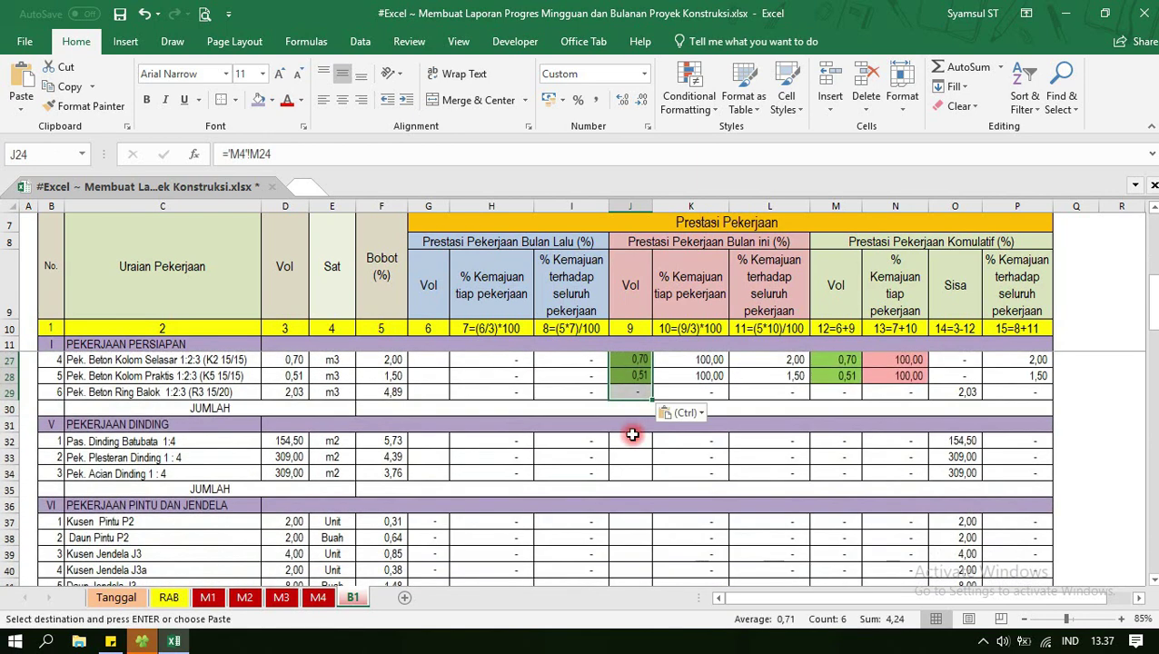
pyautogui.moveTo(632, 435); pyautogui.dragTo(633, 471)
pyautogui.hotkey('ctrl', 'v')
pyautogui.scroll(-2, 629, 454)
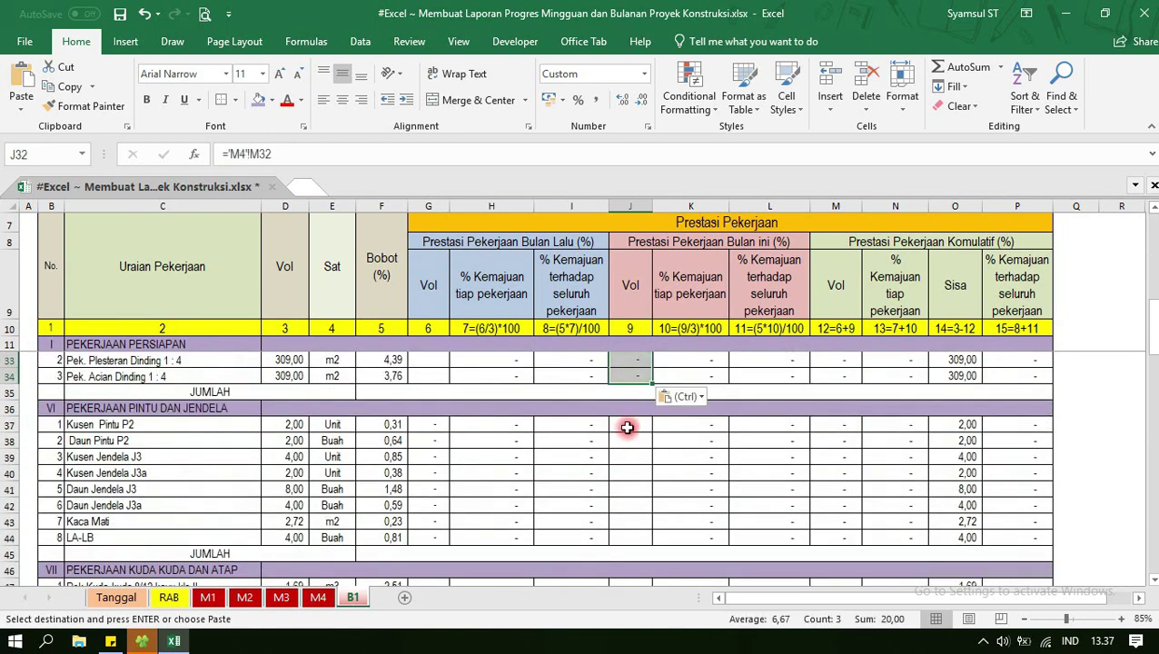
pyautogui.moveTo(627, 427); pyautogui.dragTo(629, 538)
pyautogui.hotkey('ctrl', 'v')
# Paste the link into J47:J55, J58:J60, J63:J67, J70:J72, J75:J82, J85:J88 and J91:J94.
pyautogui.scroll(-2, 630, 496)
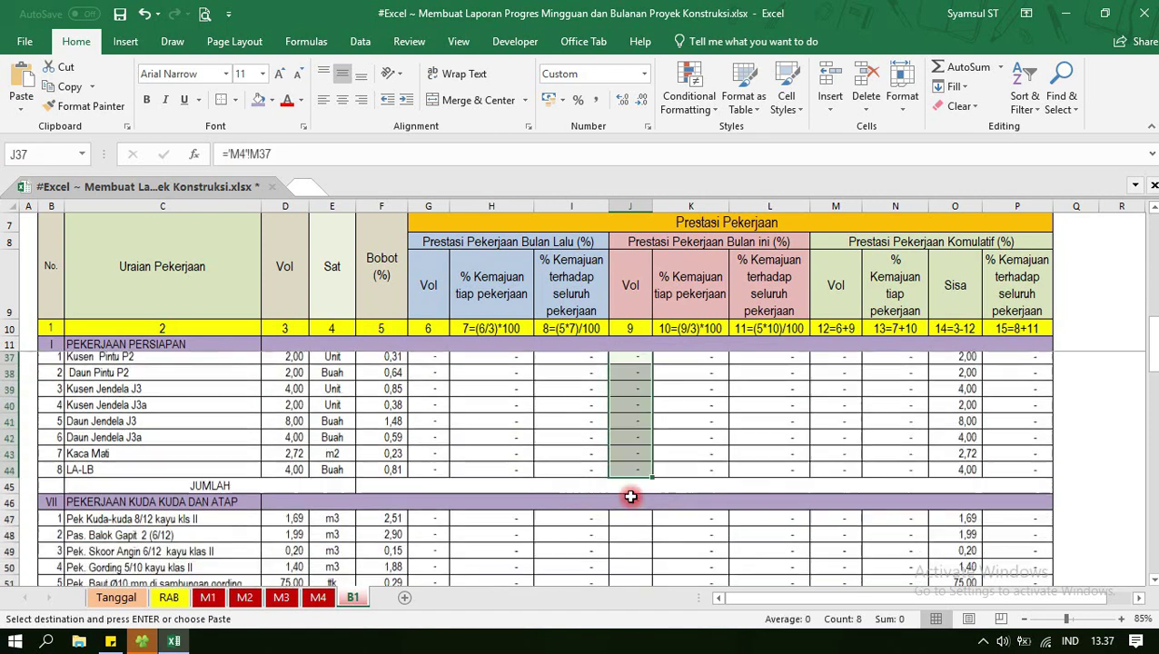
pyautogui.scroll(-3, 631, 496)
pyautogui.moveTo(633, 407); pyautogui.dragTo(633, 521)
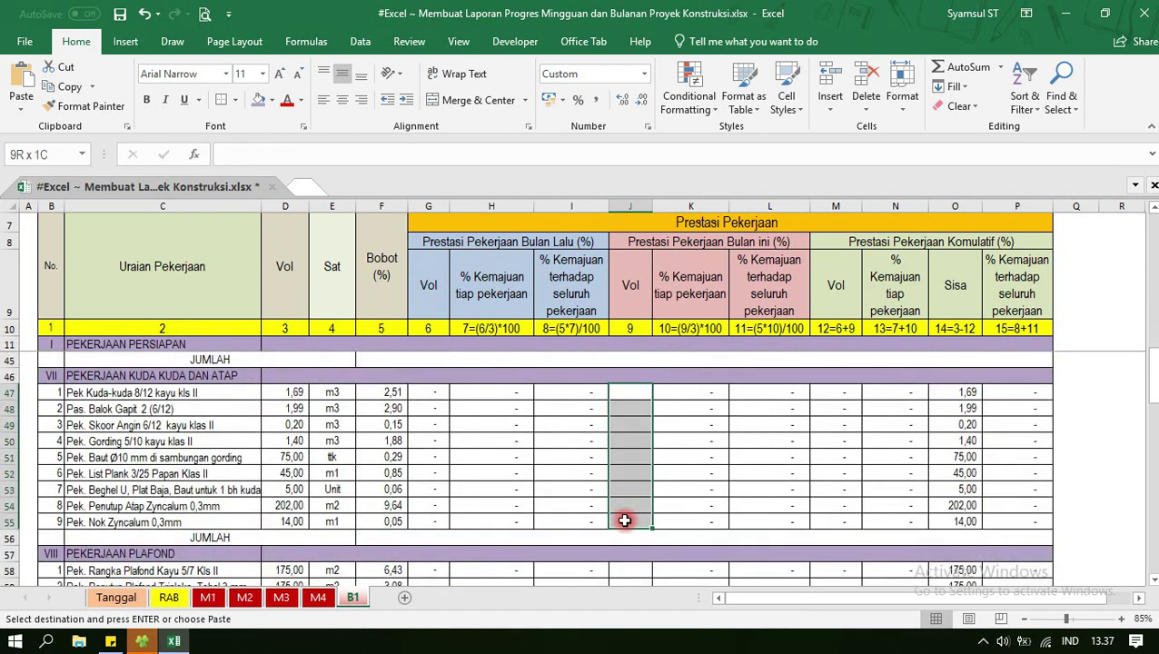
pyautogui.hotkey('ctrl', 'v')
pyautogui.scroll(-3, 629, 470)
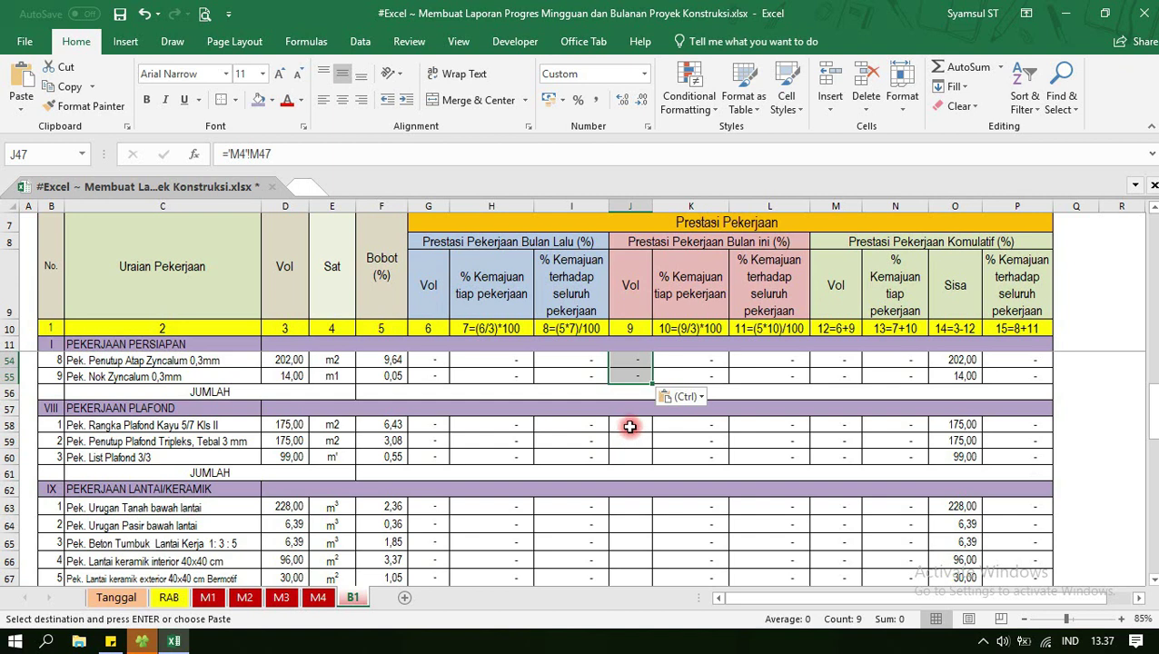
pyautogui.moveTo(629, 427); pyautogui.dragTo(634, 458)
pyautogui.hotkey('ctrl', 'v')
pyautogui.scroll(-2, 633, 459)
pyautogui.moveTo(627, 409); pyautogui.dragTo(629, 476)
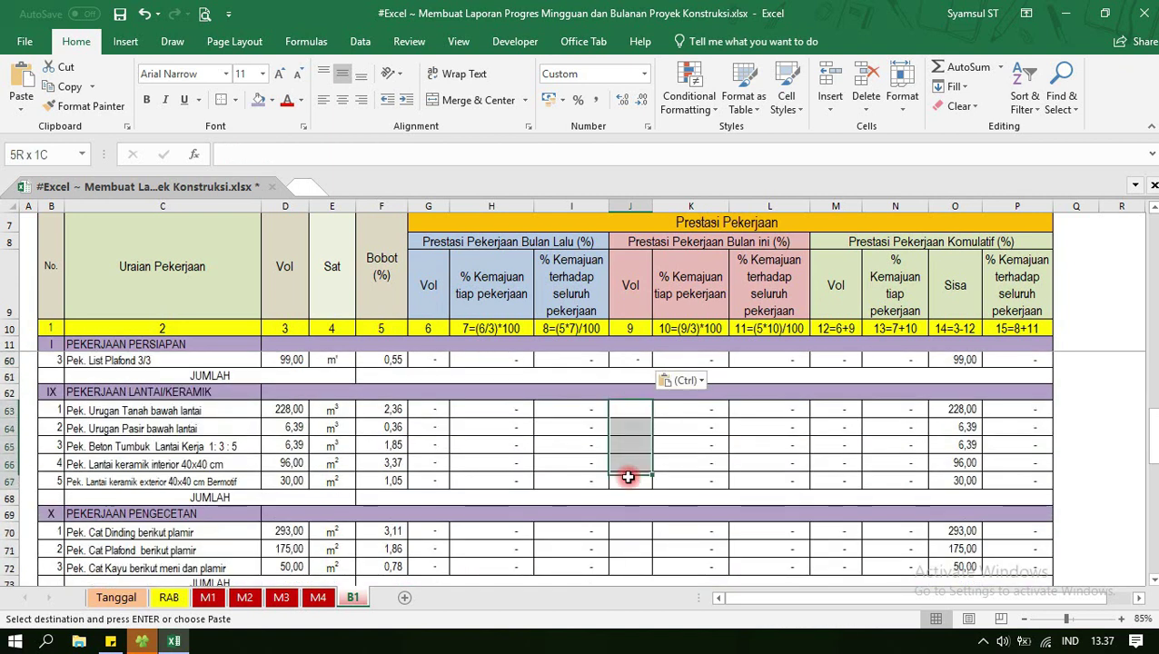
pyautogui.hotkey('ctrl', 'v')
pyautogui.scroll(-2, 633, 455)
pyautogui.moveTo(635, 433); pyautogui.dragTo(638, 459)
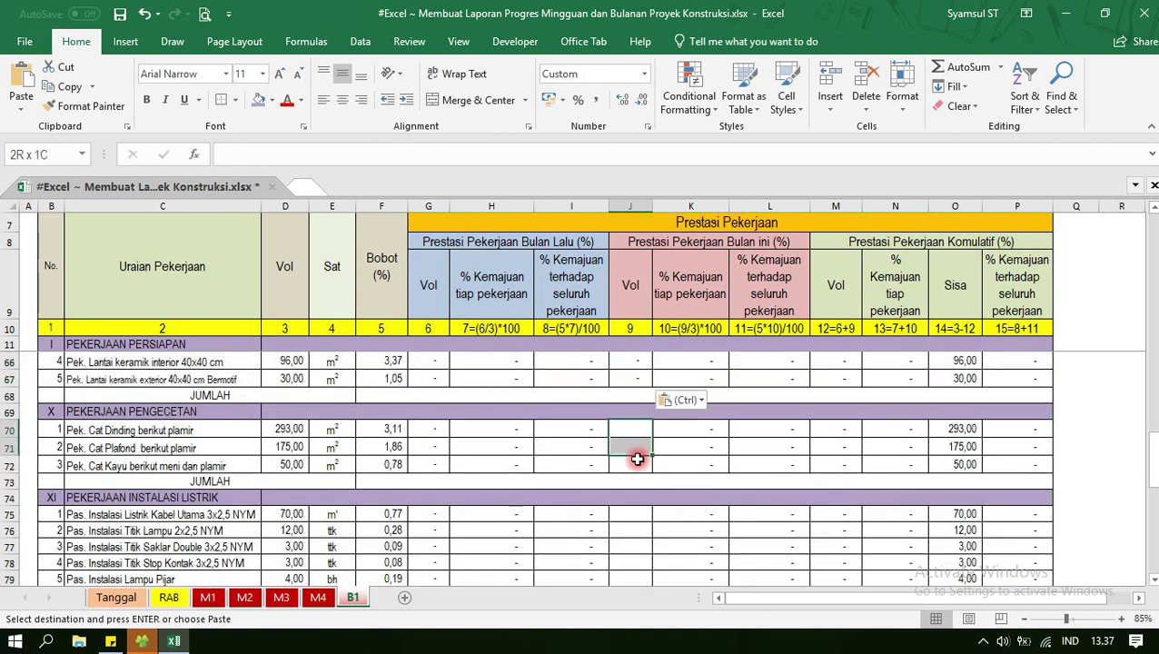
pyautogui.hotkey('ctrl', 'v')
pyautogui.scroll(-2, 639, 460)
pyautogui.moveTo(630, 411); pyautogui.dragTo(631, 523)
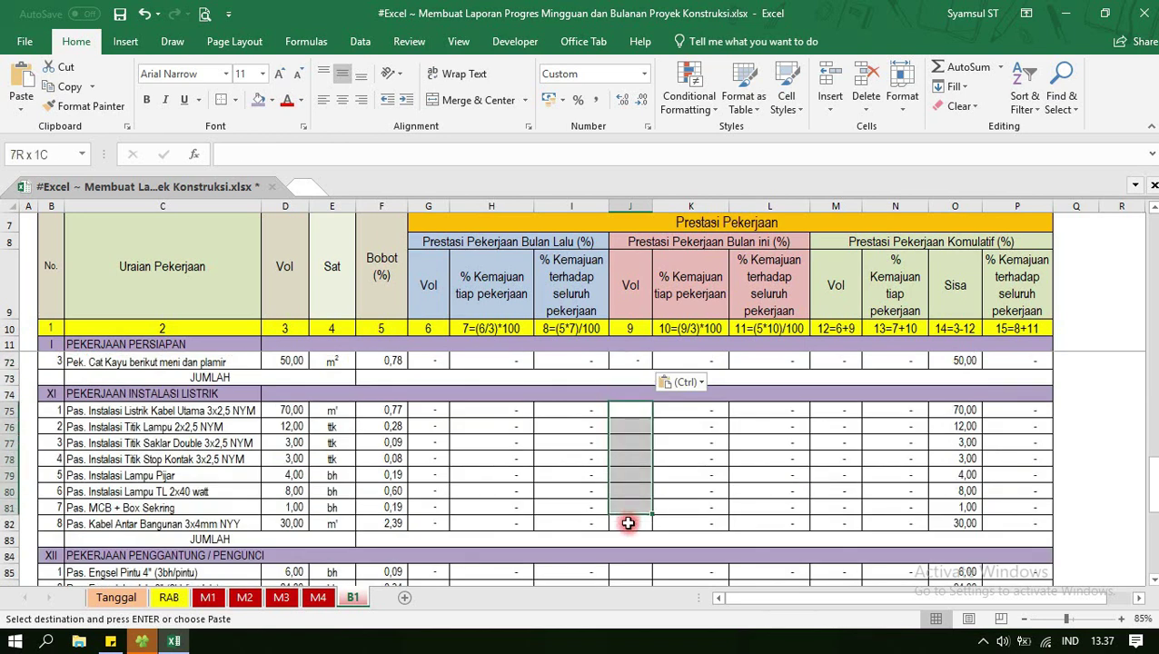
pyautogui.hotkey('ctrl', 'v')
pyautogui.scroll(-3, 633, 473)
pyautogui.moveTo(630, 423); pyautogui.dragTo(630, 521)
pyautogui.hotkey('ctrl', 'v')
pyautogui.scroll(-1, 650, 479)
pyautogui.hotkey('ctrl', 'v')
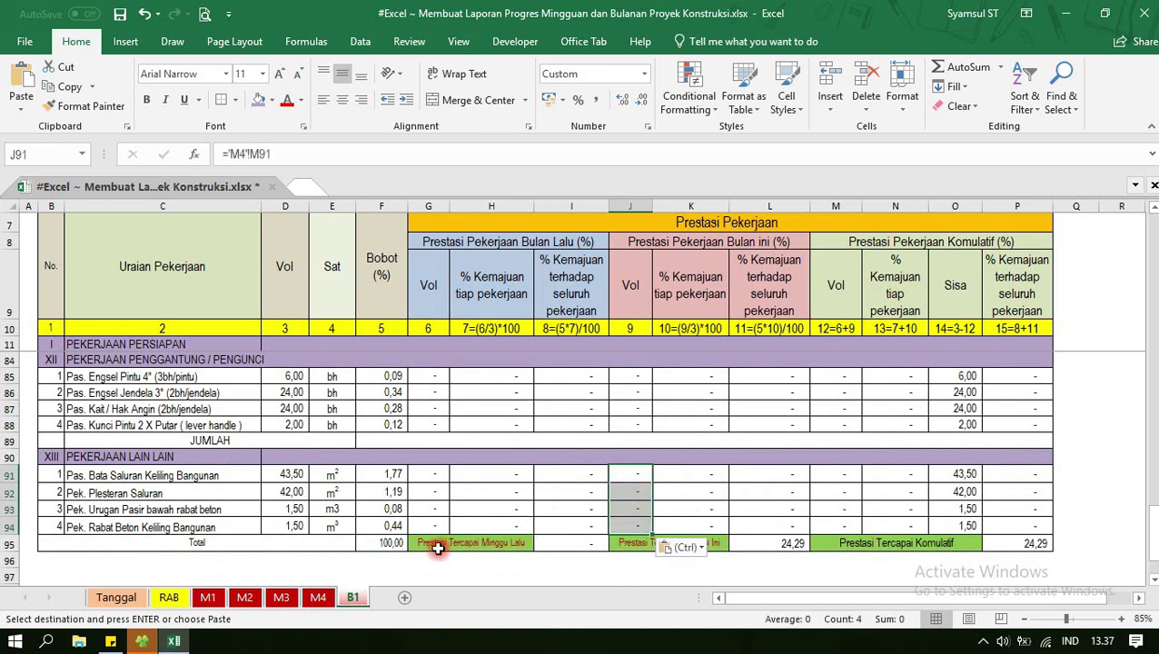
# Change the G95 and J95 captions to 'Prestasi Tercapai Bulan Lalu' and 'Prestasi Tercapai Bulan Ini'.
pyautogui.doubleClick(437, 548)
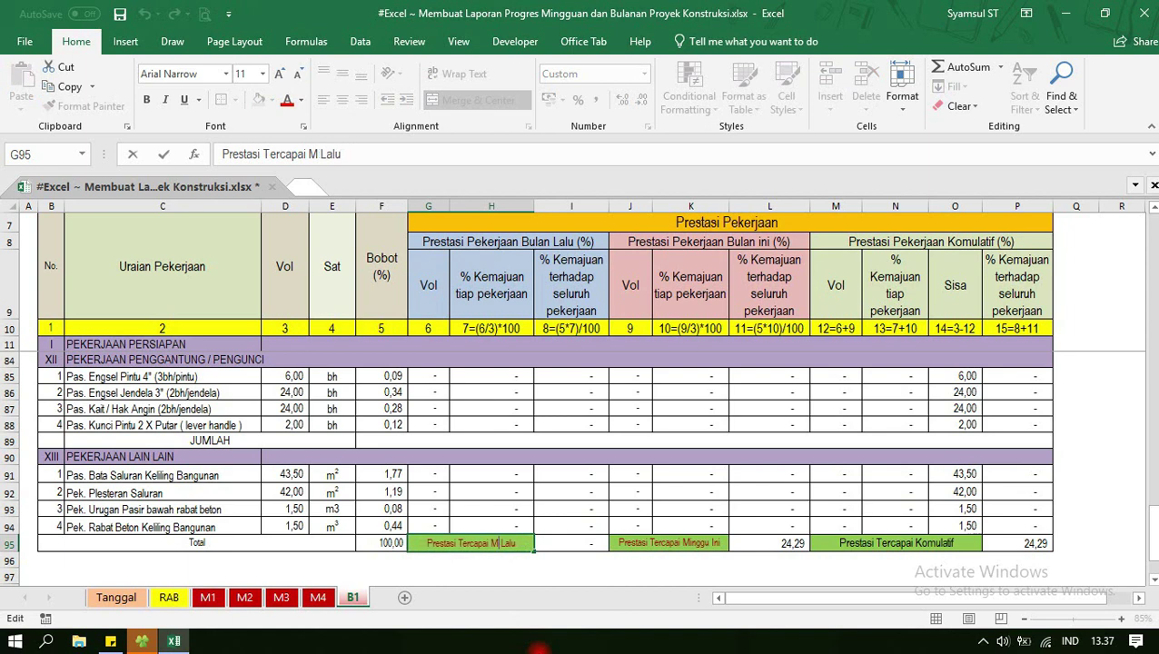
pyautogui.write('Bulan')
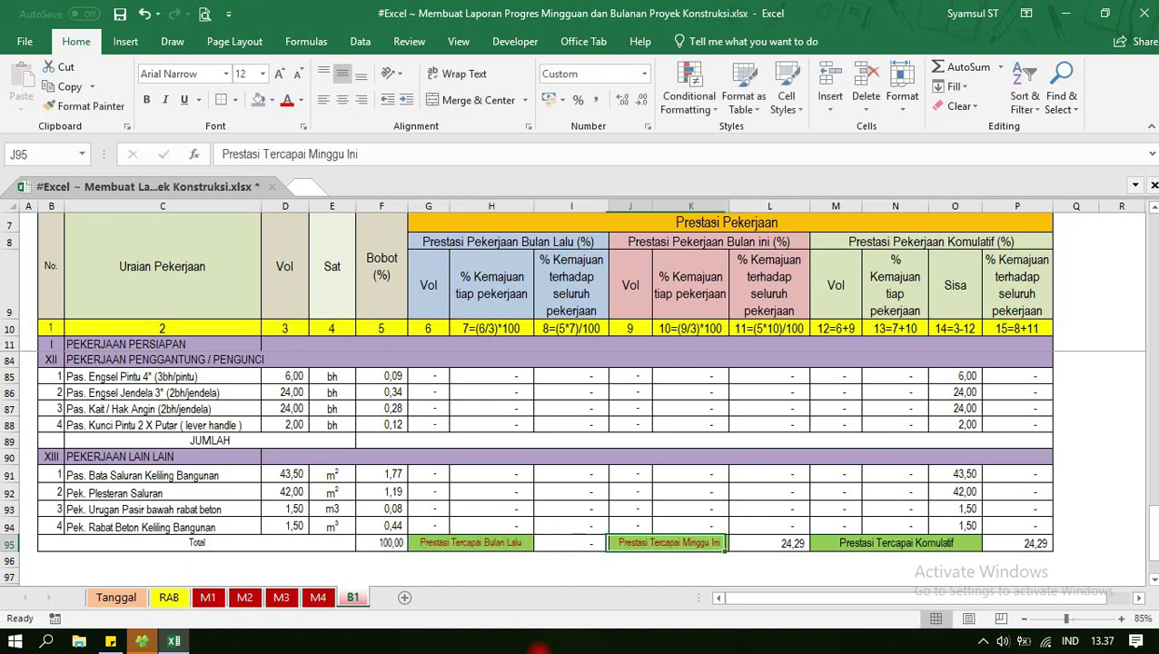
pyautogui.doubleClick(710, 543)
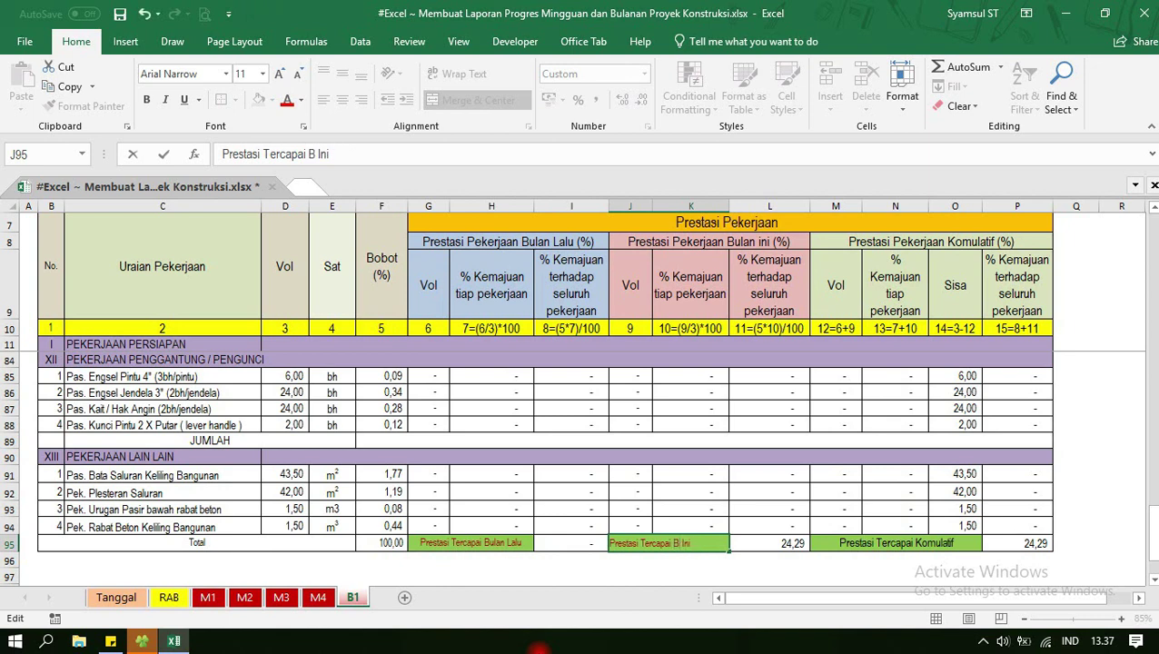
pyautogui.press('Tab')
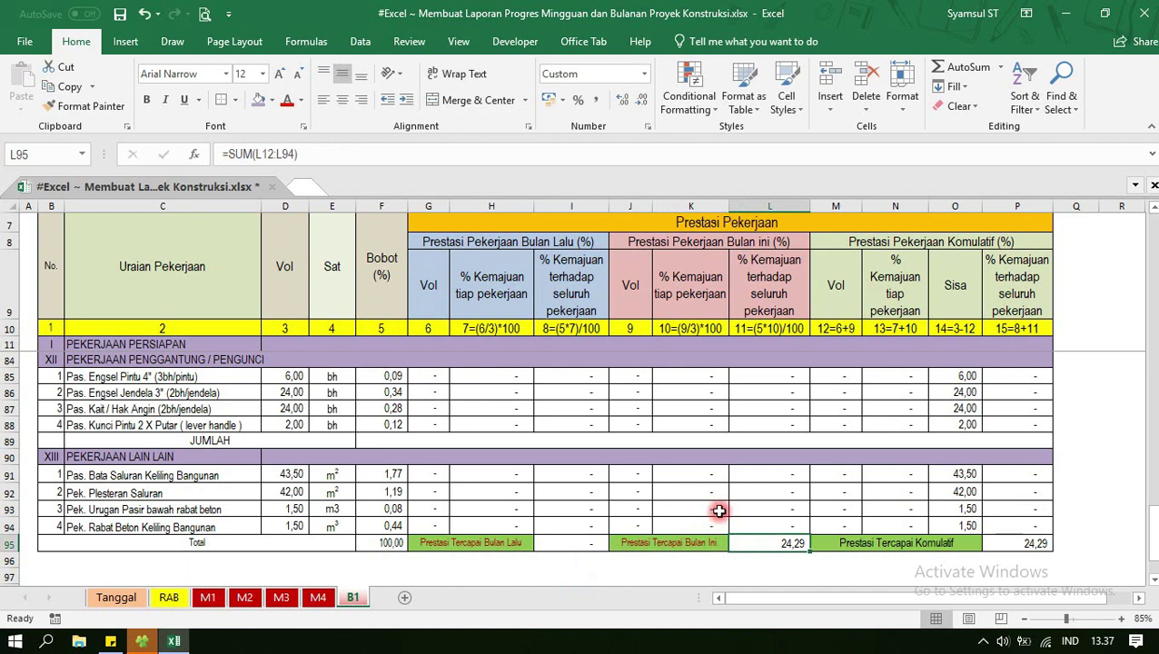
# Inspect M4's totals row: 19,89 last week, 4,40 this week, 24,29 cumulative in P95.
pyautogui.click(1023, 547)
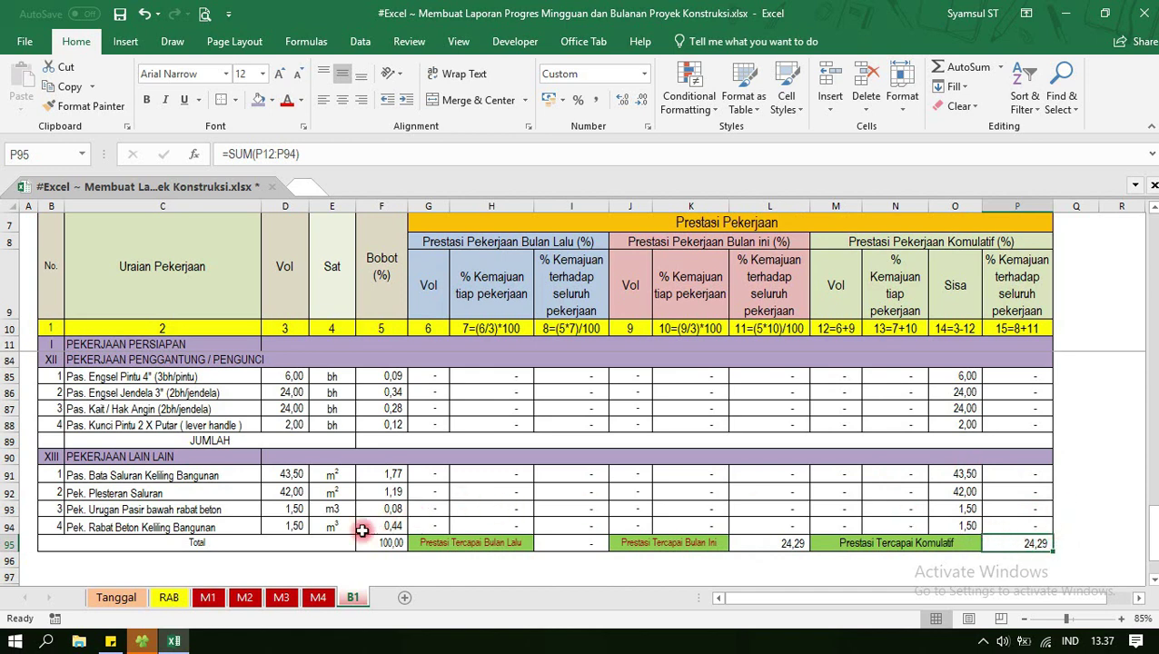
pyautogui.click(318, 596)
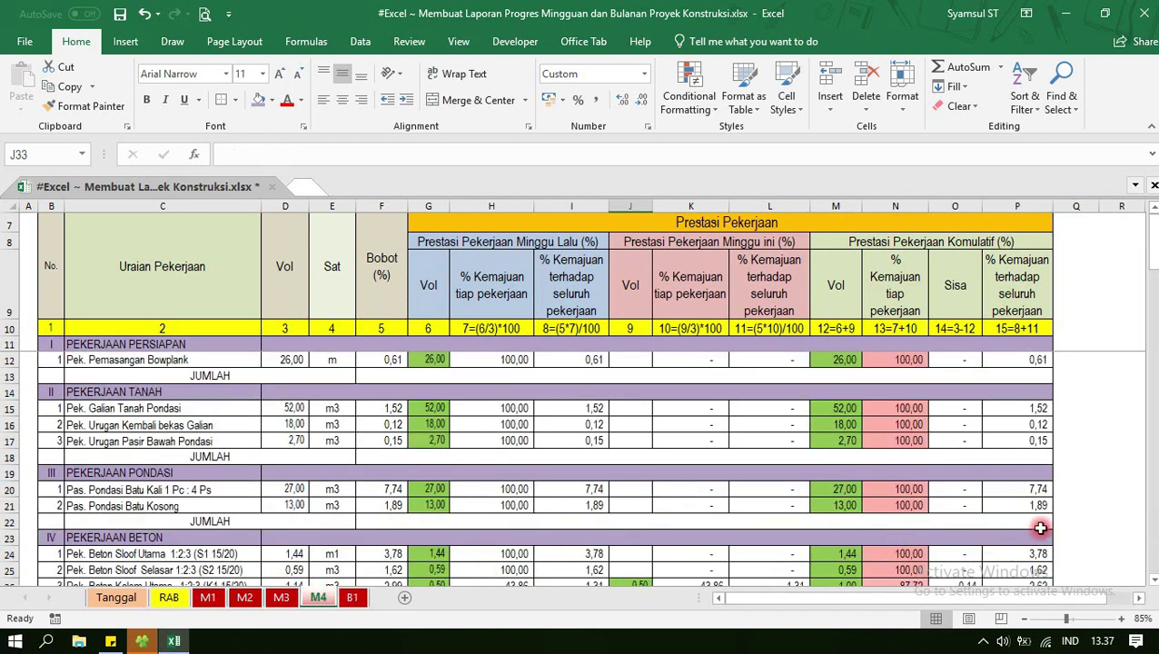
pyautogui.scroll(-4, 1040, 527)
pyautogui.scroll(-4, 1040, 527)
pyautogui.scroll(-3, 1040, 527)
pyautogui.scroll(-2, 1040, 527)
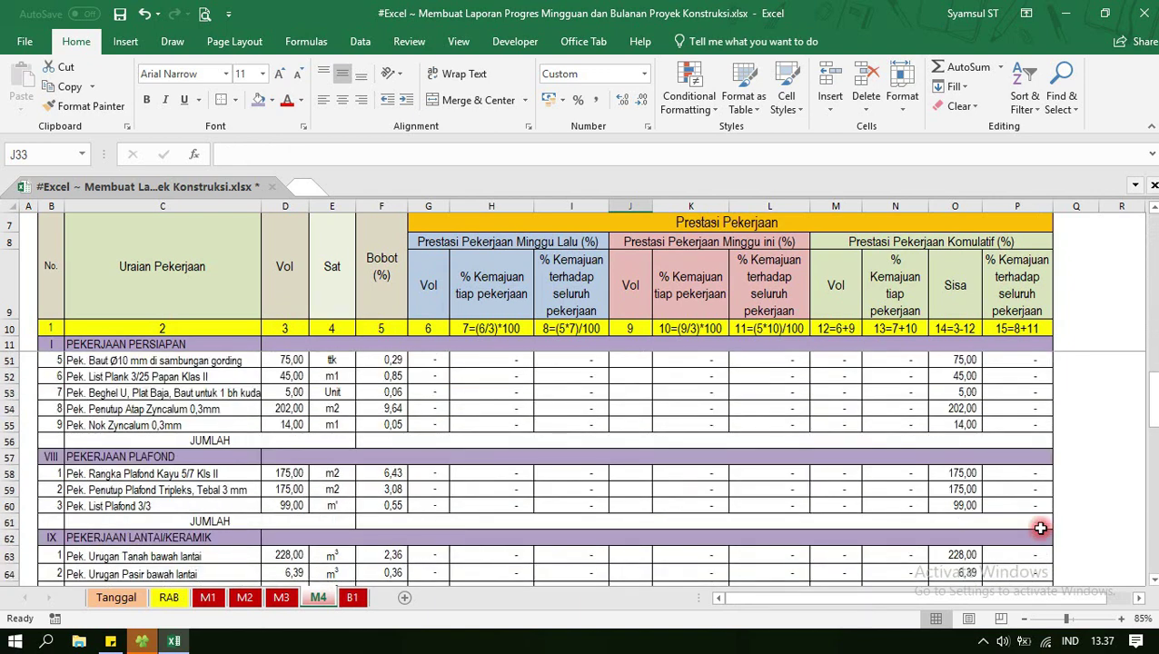
pyautogui.scroll(-7, 1040, 528)
pyautogui.scroll(-3, 1040, 528)
pyautogui.scroll(-3, 1040, 528)
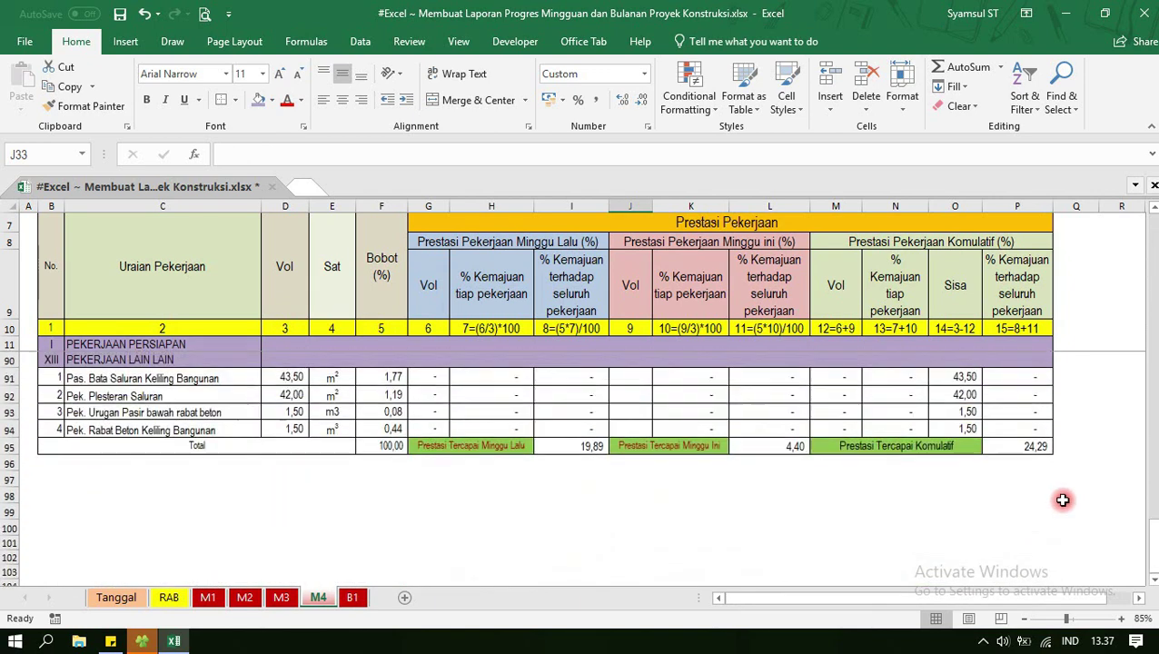
pyautogui.click(1034, 446)
pyautogui.click(1010, 479)
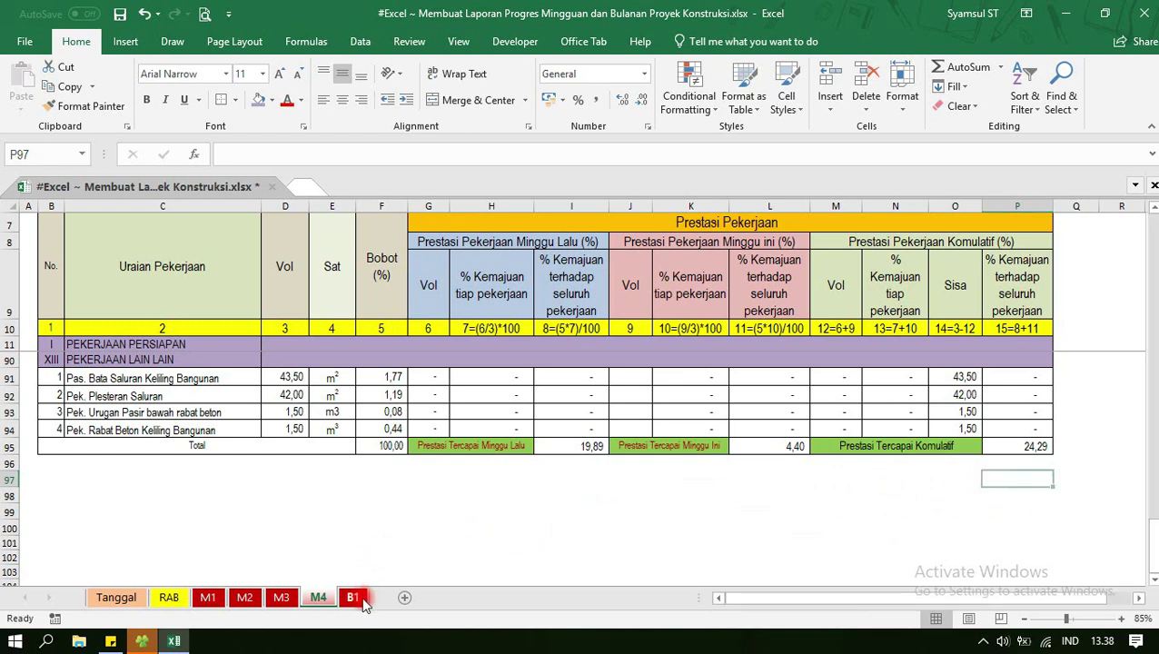
# Return to sheet B1 and confirm P95 shows 24,29 this month and 24,29 cumulative.
pyautogui.click(354, 598)
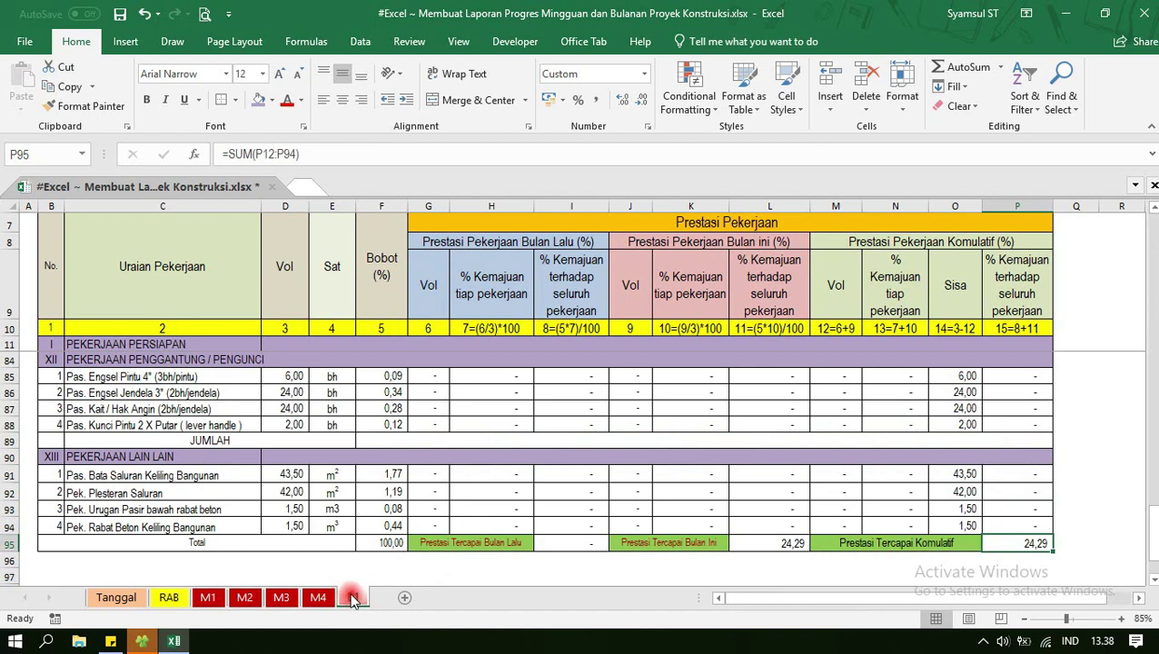
pyautogui.scroll(8, 501, 422)
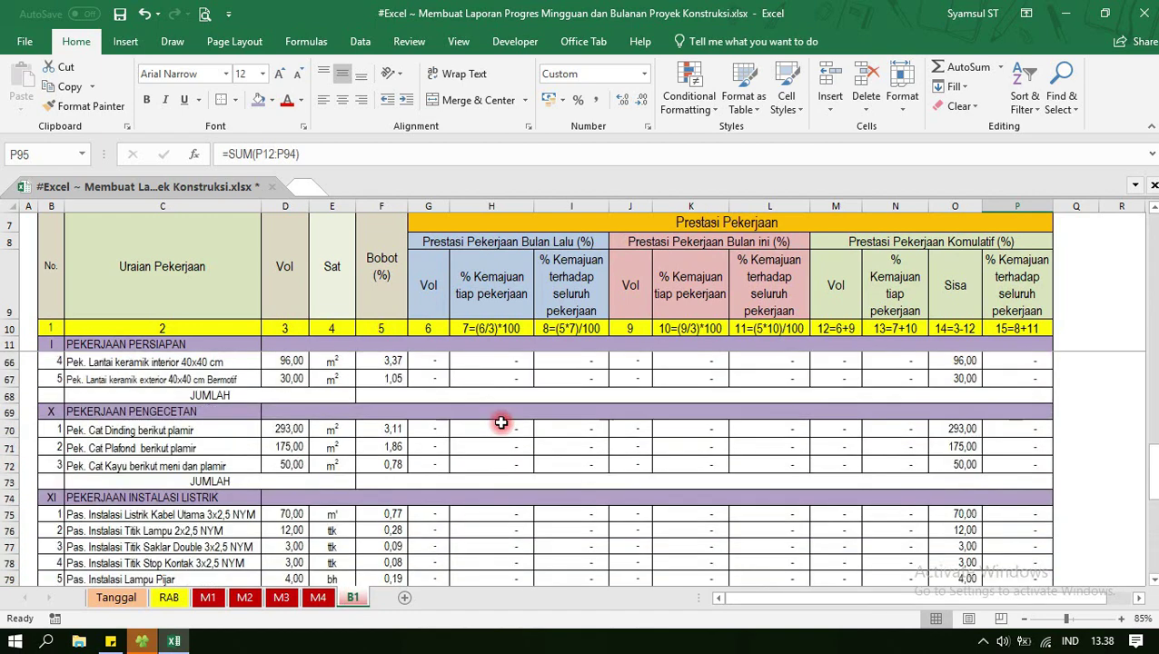
pyautogui.scroll(7, 501, 422)
pyautogui.scroll(5, 501, 422)
pyautogui.scroll(5, 500, 422)
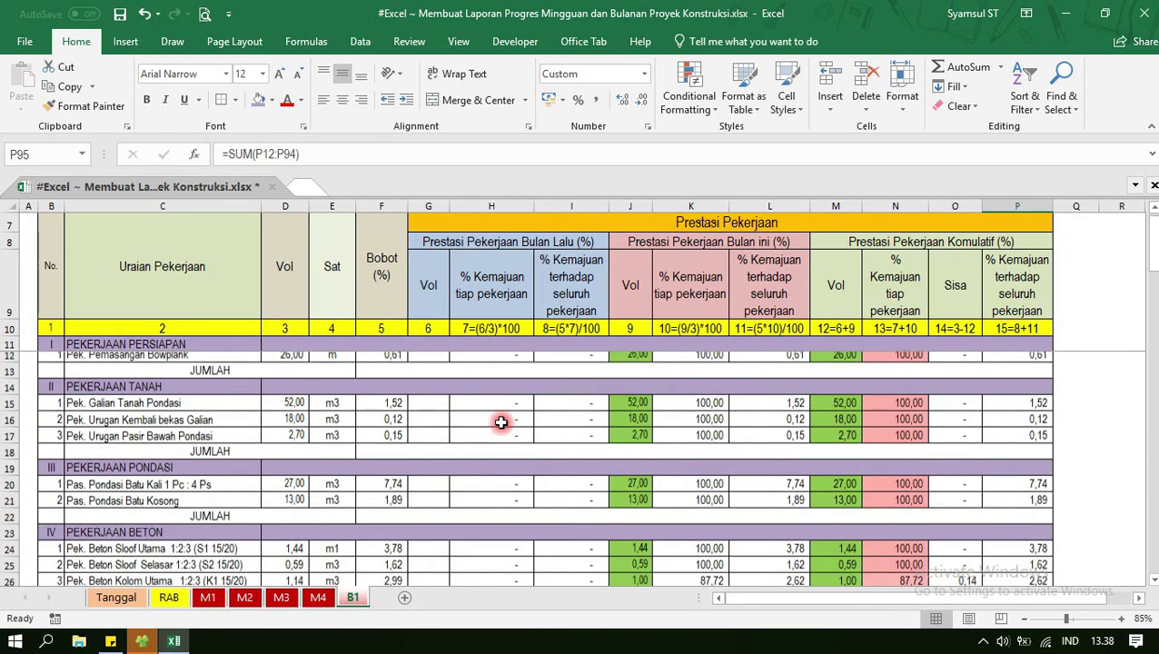
pyautogui.scroll(-8, 866, 432)
pyautogui.scroll(-7, 870, 439)
pyautogui.scroll(-5, 869, 440)
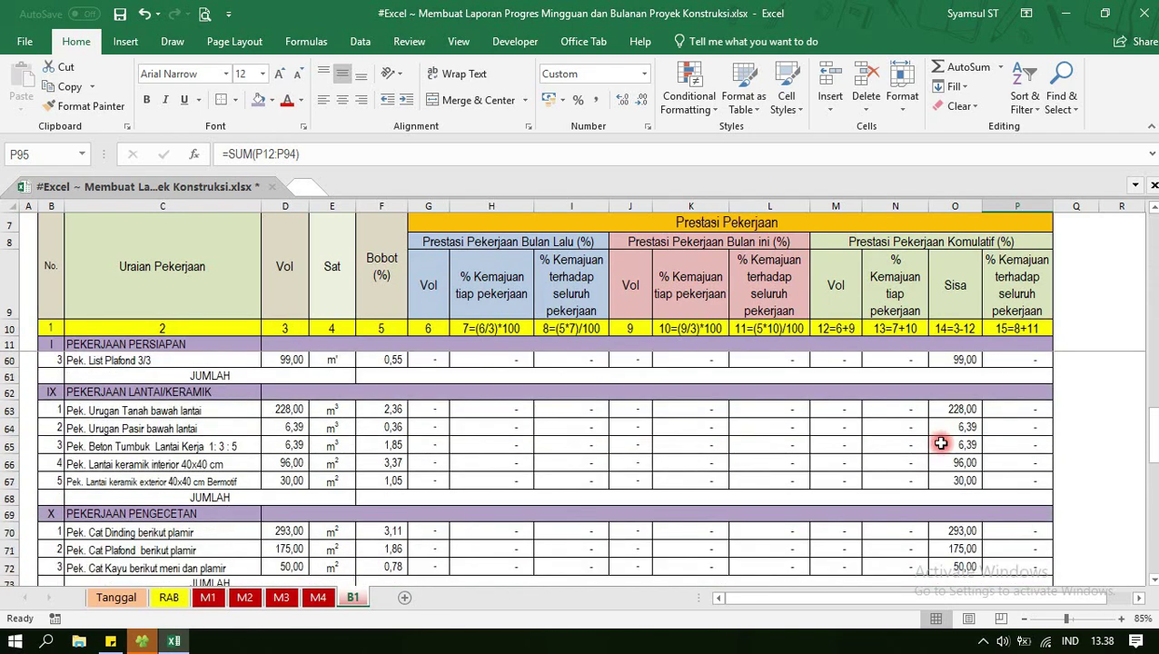
pyautogui.scroll(-5, 941, 447)
pyautogui.scroll(-3, 941, 447)
pyautogui.scroll(1, 1034, 267)
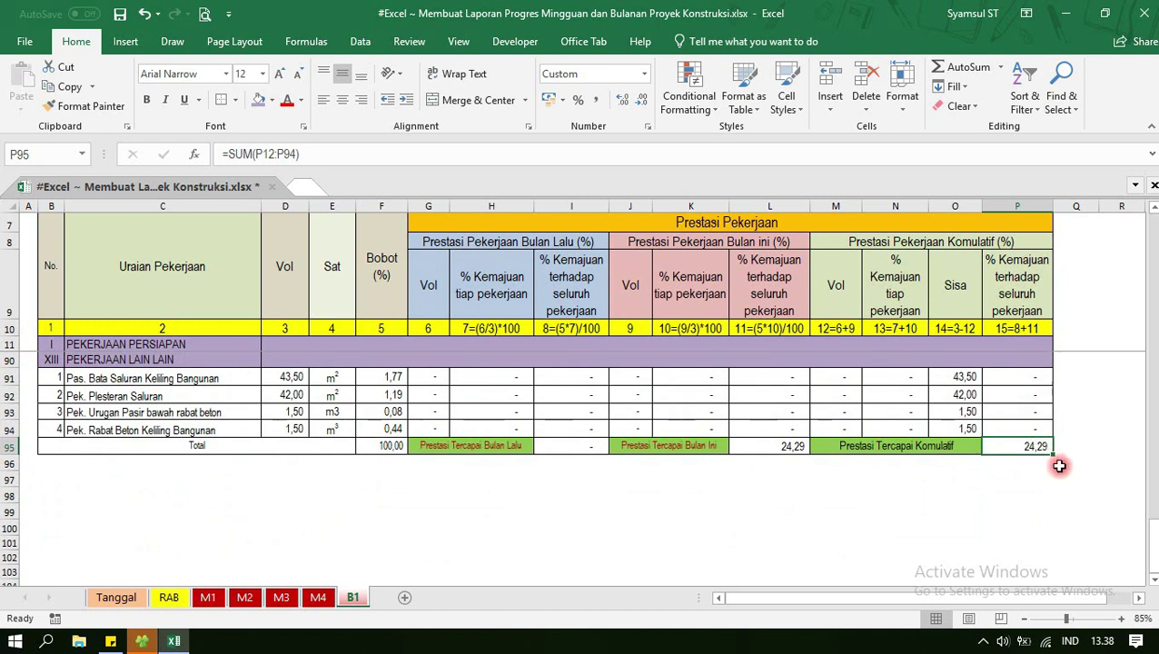
pyautogui.click(1031, 484)
pyautogui.click(1029, 445)
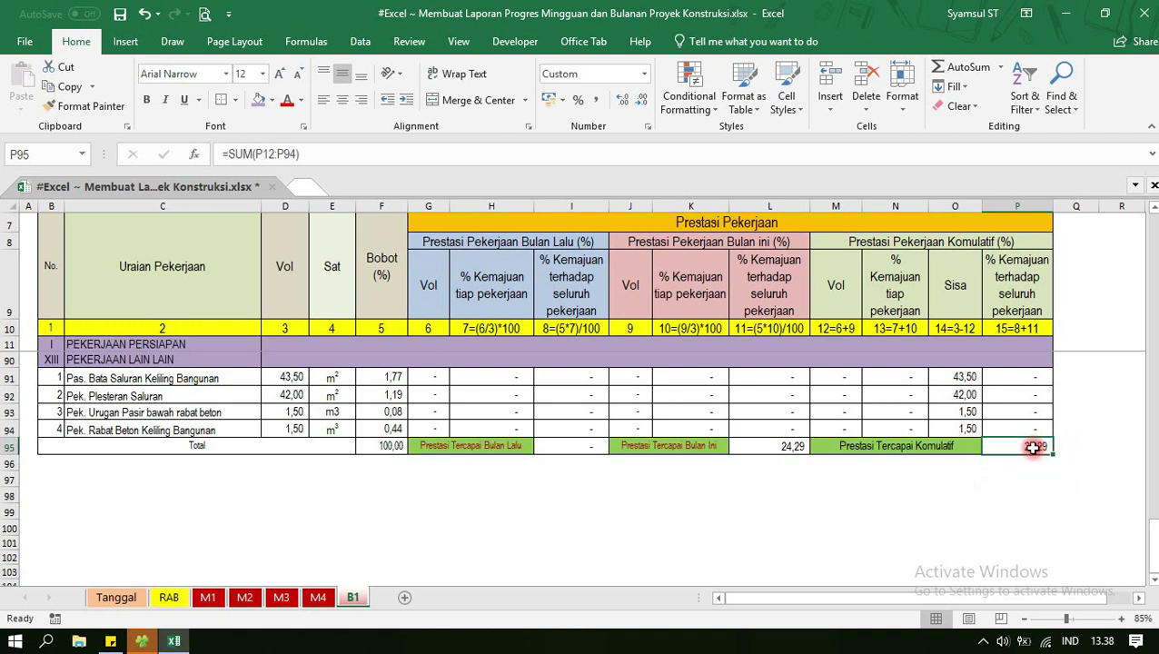
pyautogui.scroll(5, 742, 491)
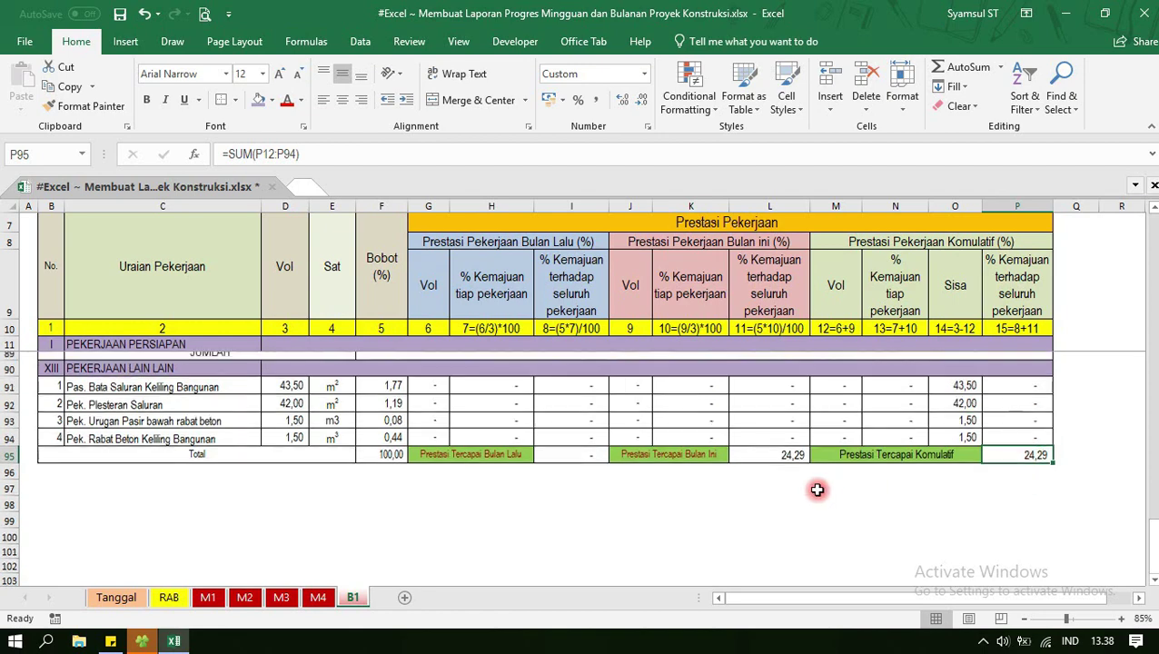
pyautogui.scroll(10, 815, 486)
pyautogui.scroll(9, 963, 476)
pyautogui.scroll(-5, 963, 476)
pyautogui.scroll(-6, 1024, 468)
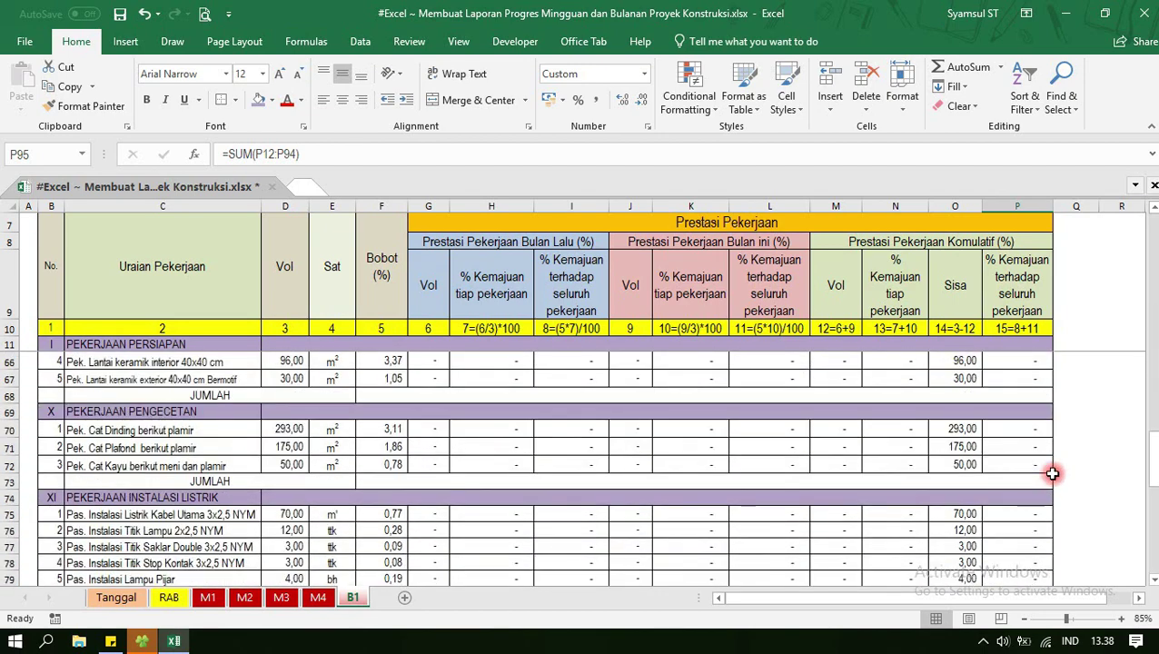
pyautogui.scroll(-6, 1052, 471)
pyautogui.scroll(-5, 1052, 473)
pyautogui.scroll(-2, 1052, 474)
pyautogui.click(1021, 462)
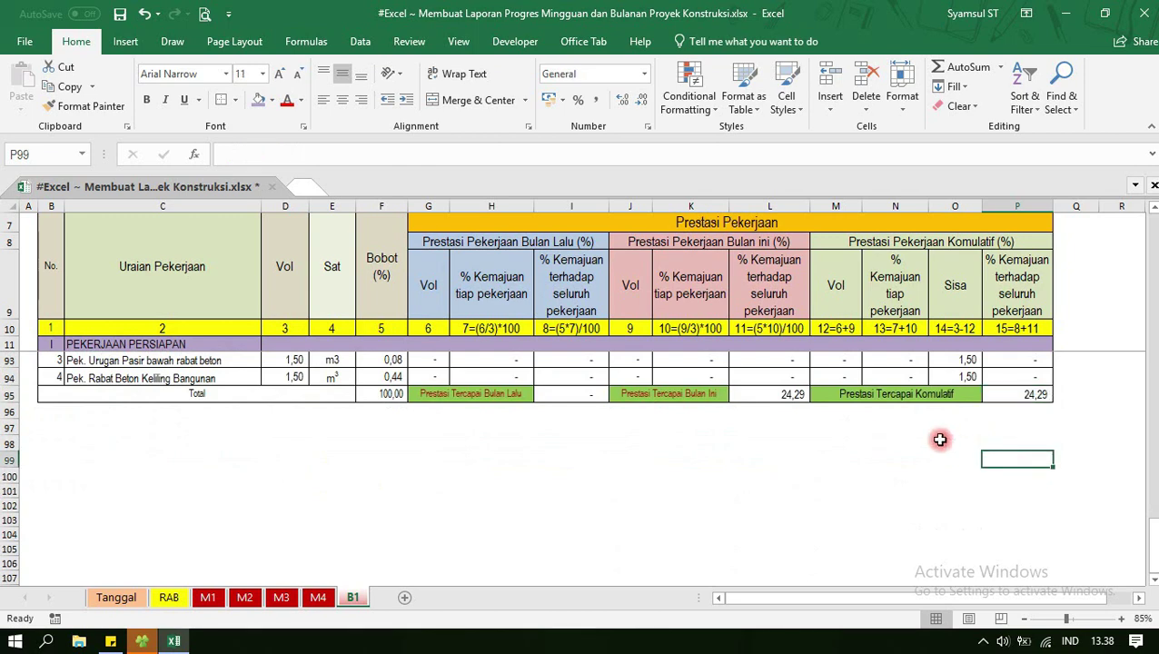
pyautogui.scroll(1, 939, 438)
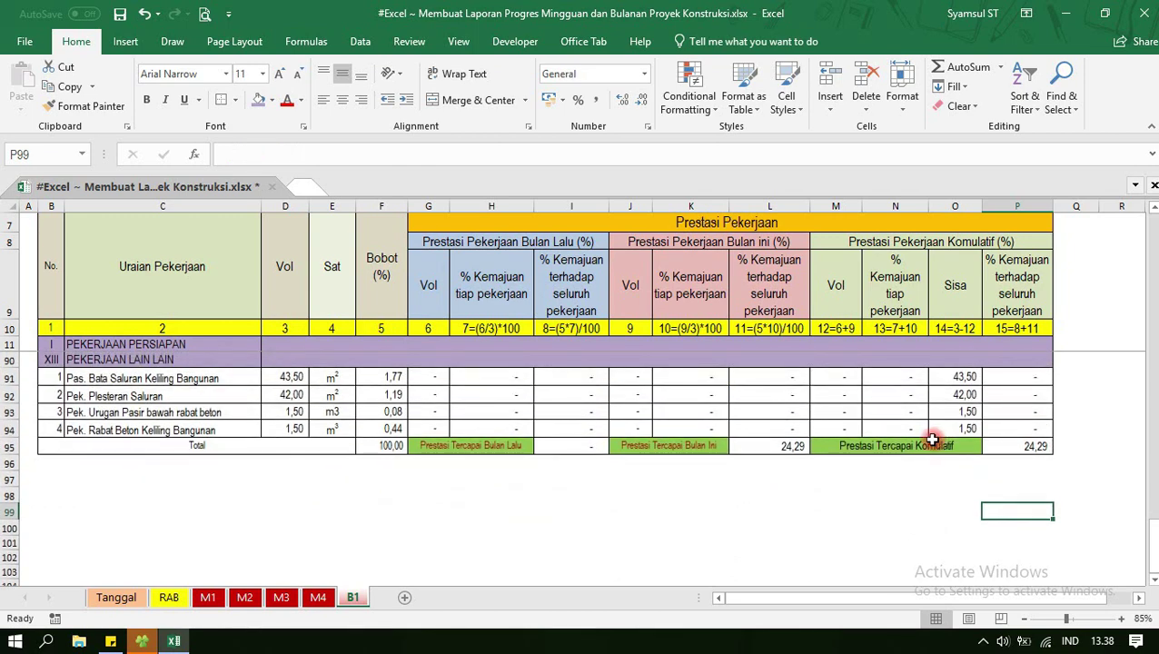